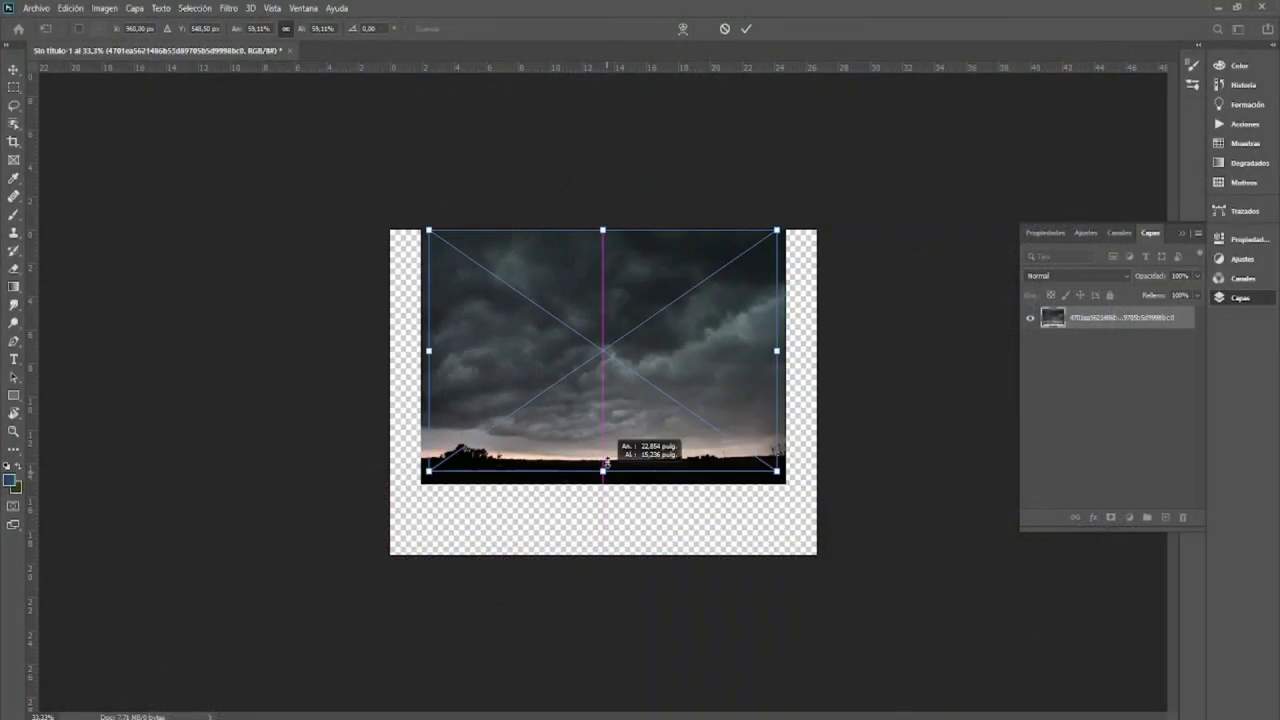
Step: Scale the horizon photo to canvas width, then enlarge the cloud photo and distort its top corners outward
{"action": "mouse_move", "coordinate": [605, 463]}
{"action": "left_mouse_down"}
{"action": "mouse_move", "coordinate": [610, 360]}
{"action": "mouse_move", "coordinate": [620, 400]}
{"action": "left_mouse_up"}
{"action": "key", "text": "Return"}
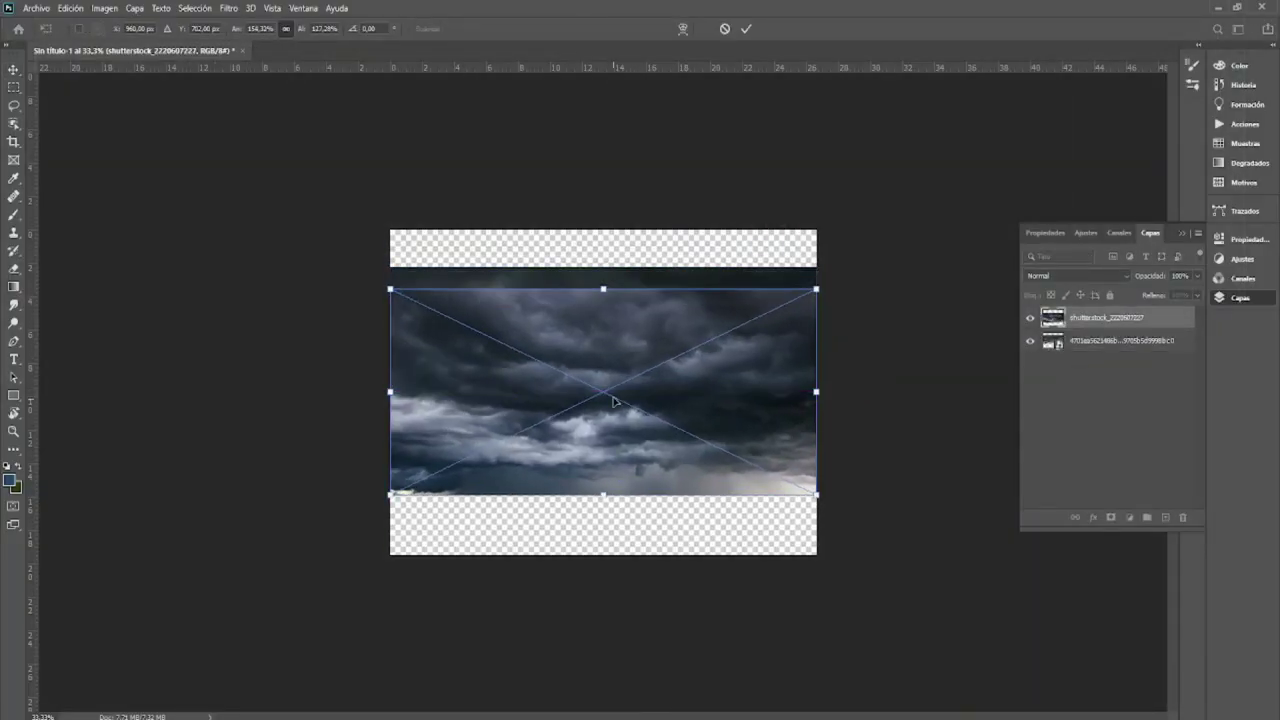
{"action": "left_click_drag", "start_coordinate": [610, 380], "coordinate": [610, 290]}
{"action": "left_click_drag", "start_coordinate": [818, 193], "coordinate": [883, 171]}
{"action": "left_click_drag", "start_coordinate": [391, 191], "coordinate": [286, 157]}
{"action": "left_click_drag", "start_coordinate": [883, 171], "coordinate": [914, 151]}
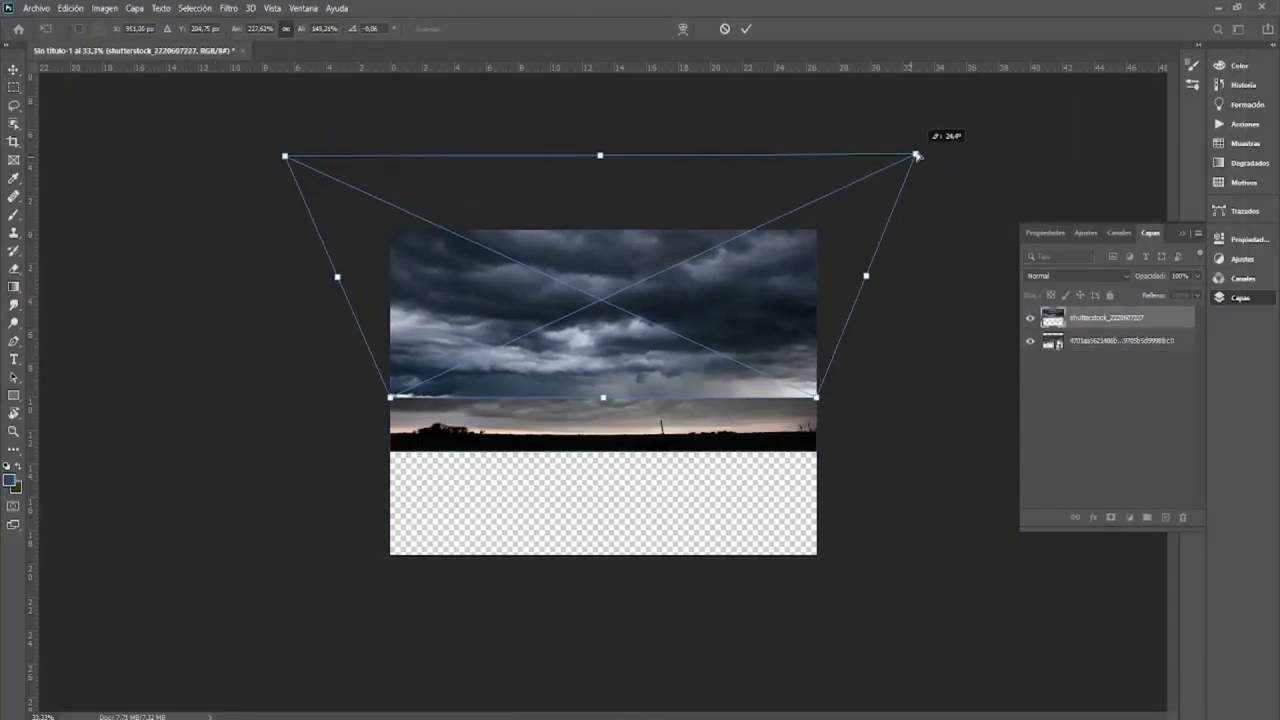
{"action": "key", "text": "Return"}
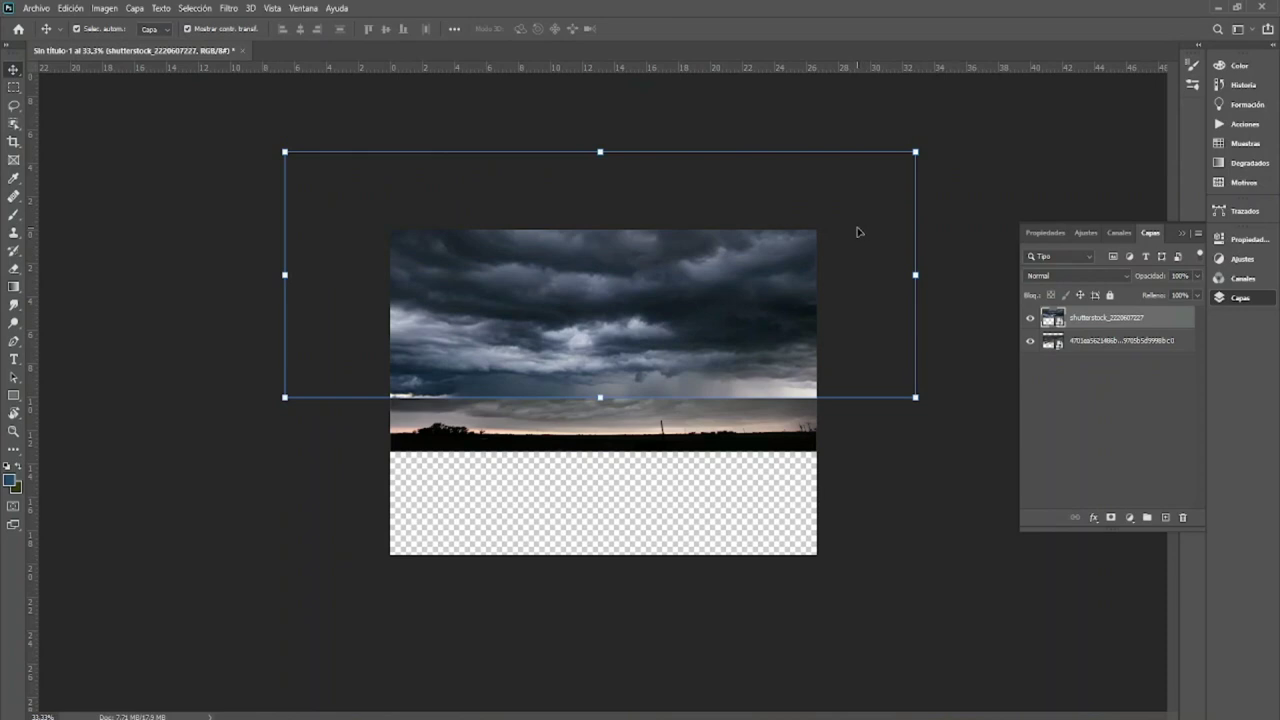
{"action": "left_click_drag", "start_coordinate": [738, 340], "coordinate": [738, 332]}
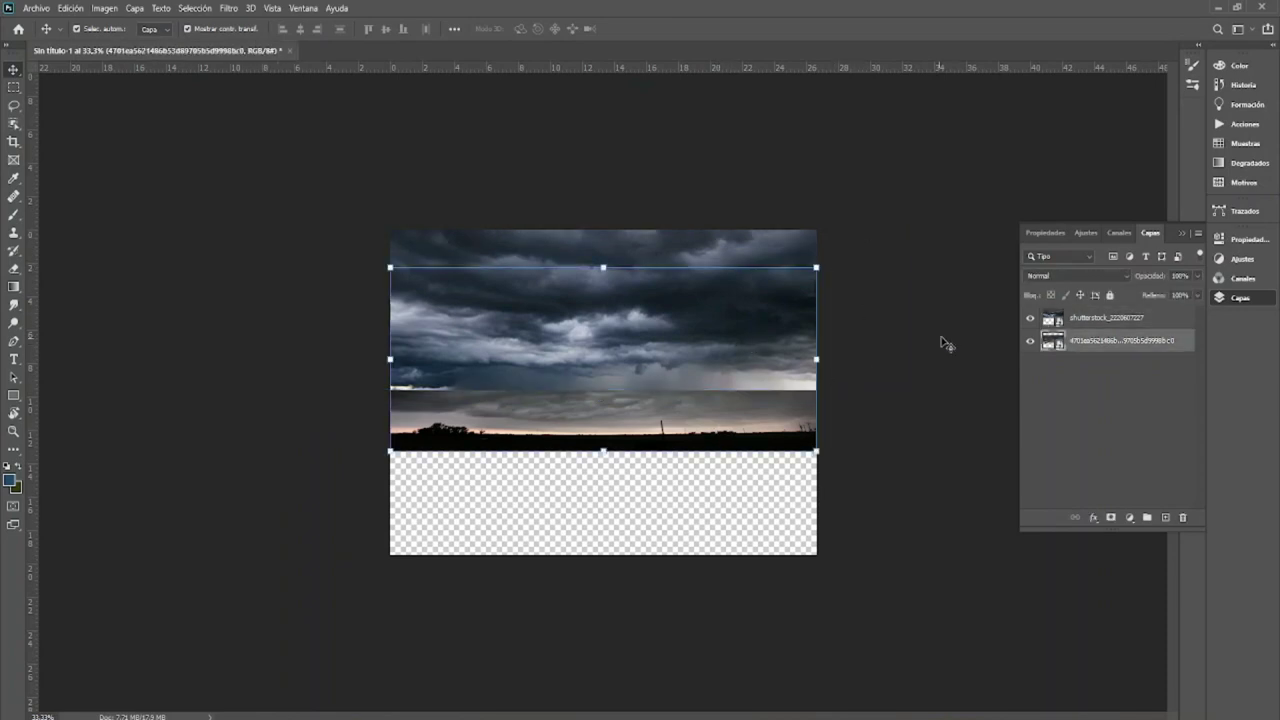
Step: Mask the cloud layer and paint out its bright lower edge with a soft brush
{"action": "left_click", "coordinate": [1110, 517]}
{"action": "key", "text": "b"}
{"action": "right_click", "coordinate": [629, 348]}
{"action": "double_click", "coordinate": [754, 480]}
{"action": "left_click_drag", "start_coordinate": [443, 391], "coordinate": [751, 398]}
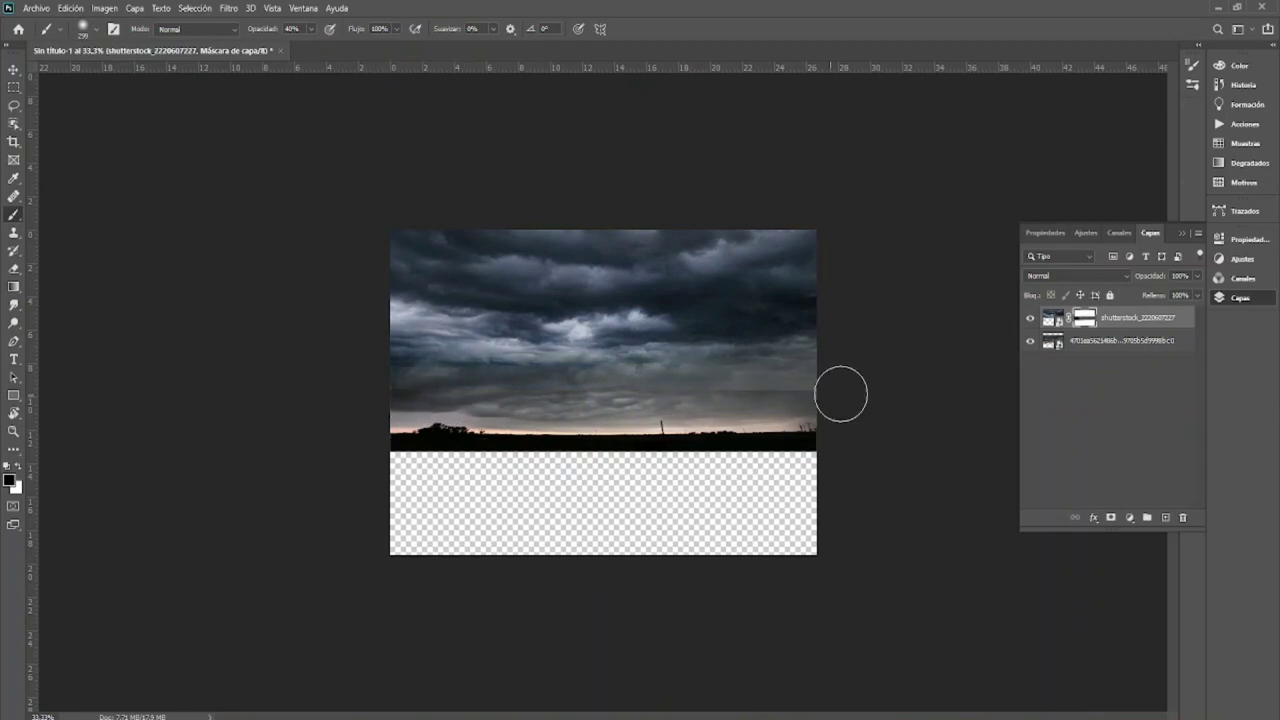
{"action": "right_click", "coordinate": [457, 429], "text": "alt"}
{"action": "key", "text": "x"}
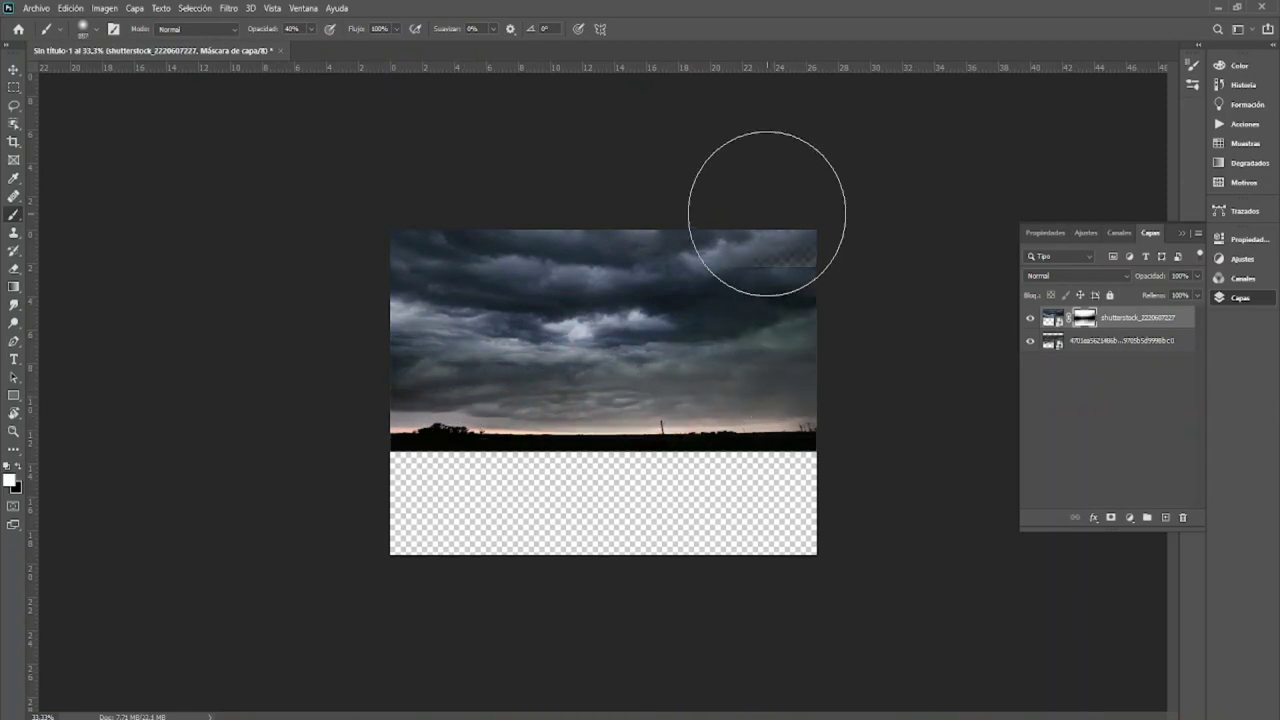
Step: Add a Color Balance adjustment above the horizon layer, pushing the shadows toward blue
{"action": "key", "text": "v"}
{"action": "left_click", "coordinate": [1120, 341]}
{"action": "left_click", "coordinate": [1128, 517]}
{"action": "left_click", "coordinate": [1125, 400]}
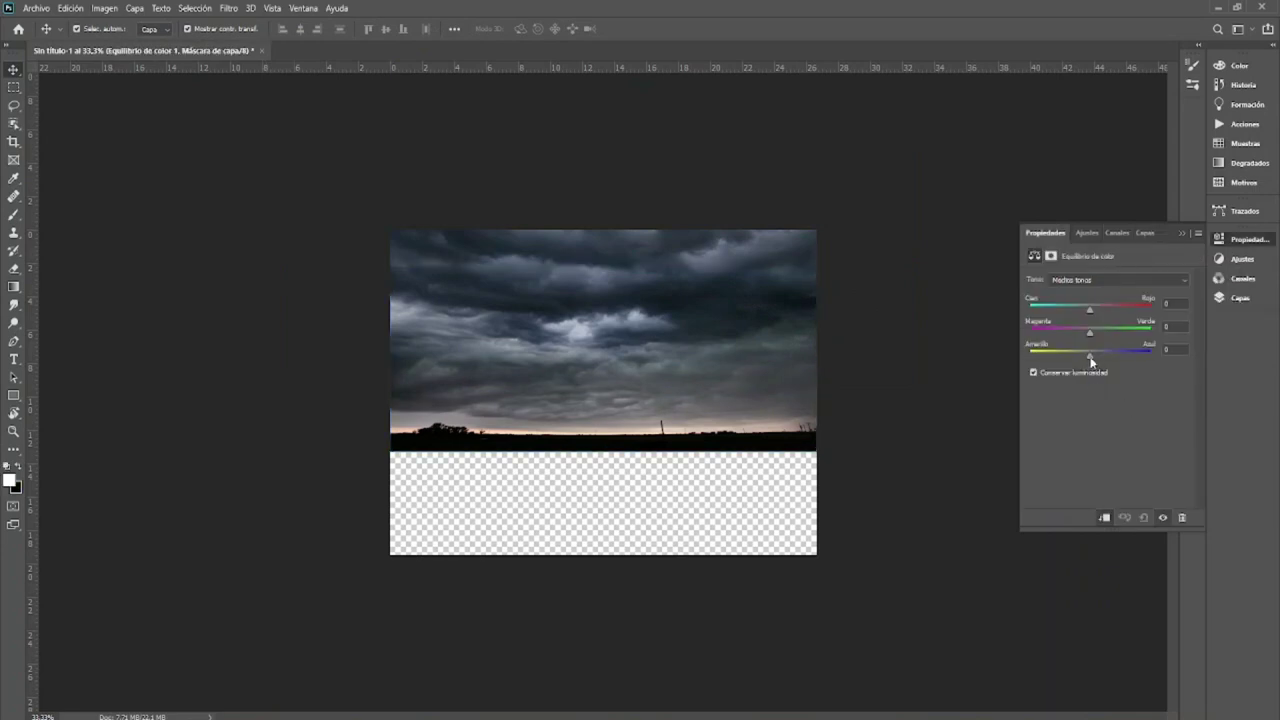
{"action": "left_click", "coordinate": [1099, 292]}
{"action": "left_click", "coordinate": [1100, 280]}
{"action": "left_click", "coordinate": [1075, 312]}
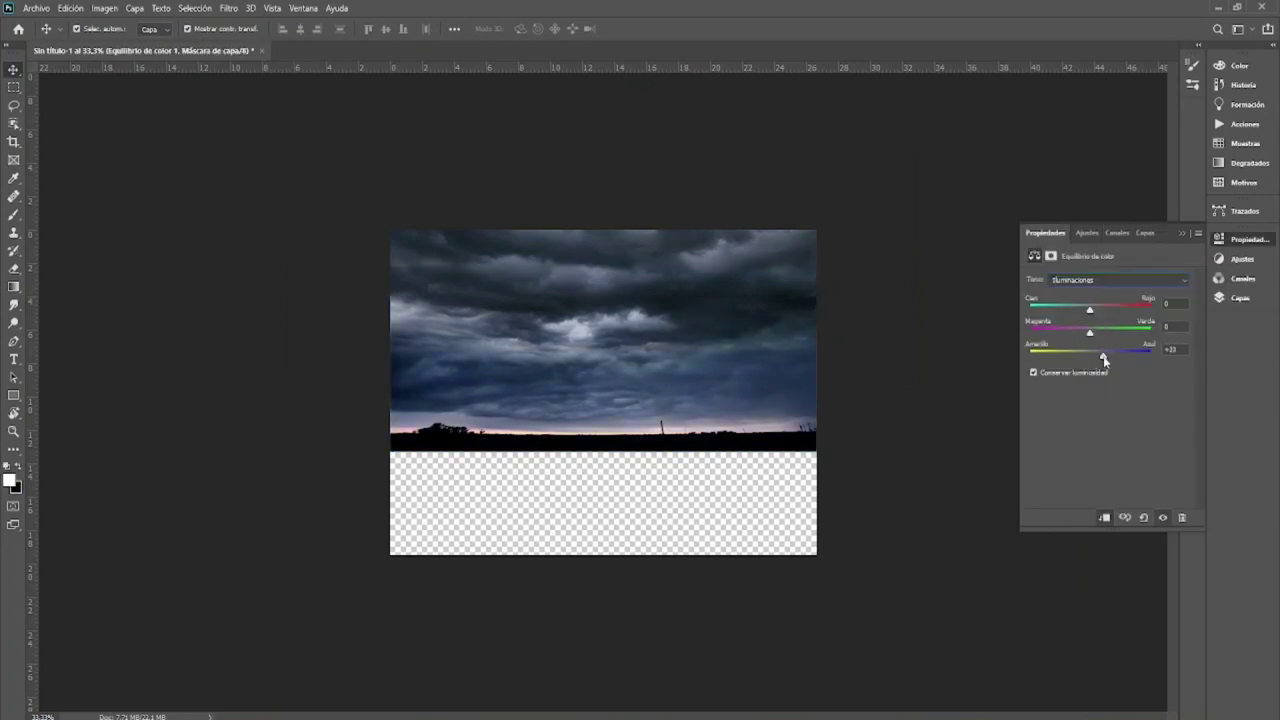
{"action": "left_click", "coordinate": [1096, 286]}
{"action": "left_click", "coordinate": [1097, 292]}
{"action": "mouse_move", "coordinate": [1098, 355]}
{"action": "left_mouse_down"}
{"action": "mouse_move", "coordinate": [1091, 335]}
{"action": "mouse_move", "coordinate": [1102, 355]}
{"action": "left_mouse_up"}
{"action": "left_click_drag", "start_coordinate": [1096, 333], "coordinate": [1094, 333]}
{"action": "left_click", "coordinate": [1221, 297]}
{"action": "key", "text": "ctrl+shift+p"}
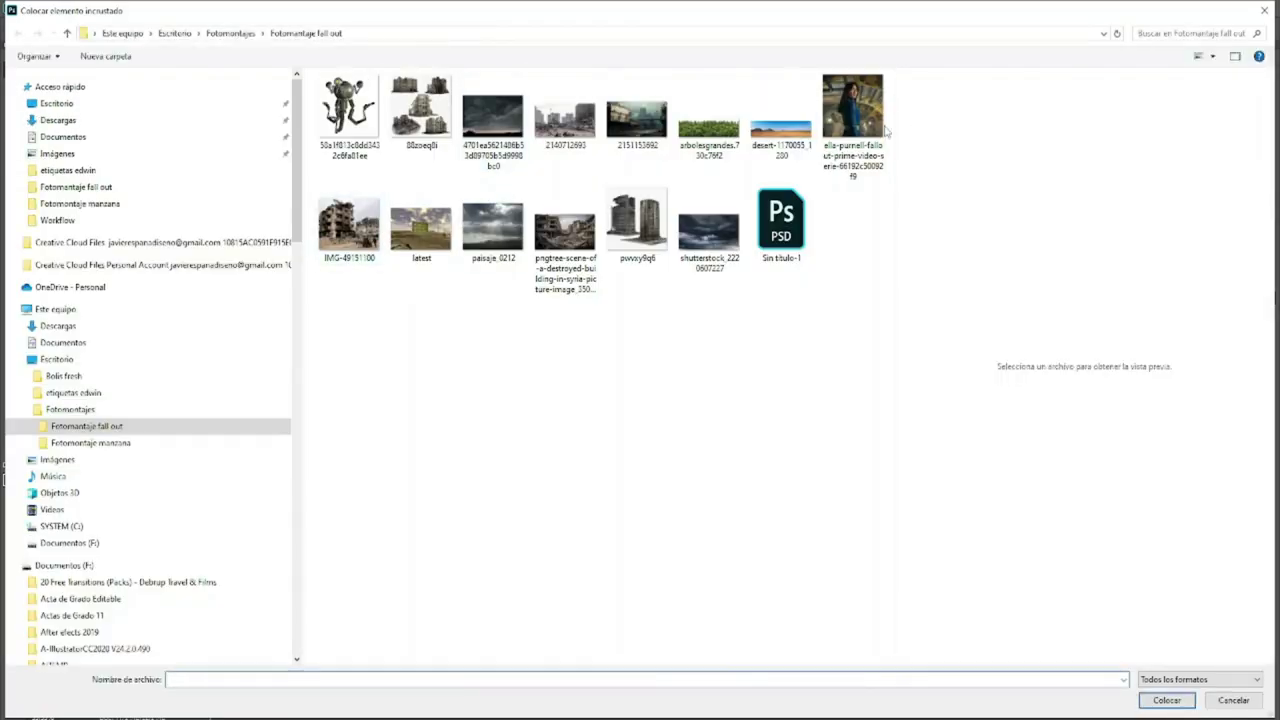
{"action": "double_click", "coordinate": [565, 120]}
{"action": "mouse_move", "coordinate": [777, 392]}
{"action": "left_mouse_down"}
{"action": "mouse_move", "coordinate": [908, 393]}
{"action": "mouse_move", "coordinate": [894, 392]}
{"action": "left_mouse_up"}
{"action": "key", "text": "Return"}
{"action": "left_click_drag", "start_coordinate": [607, 398], "coordinate": [660, 335]}
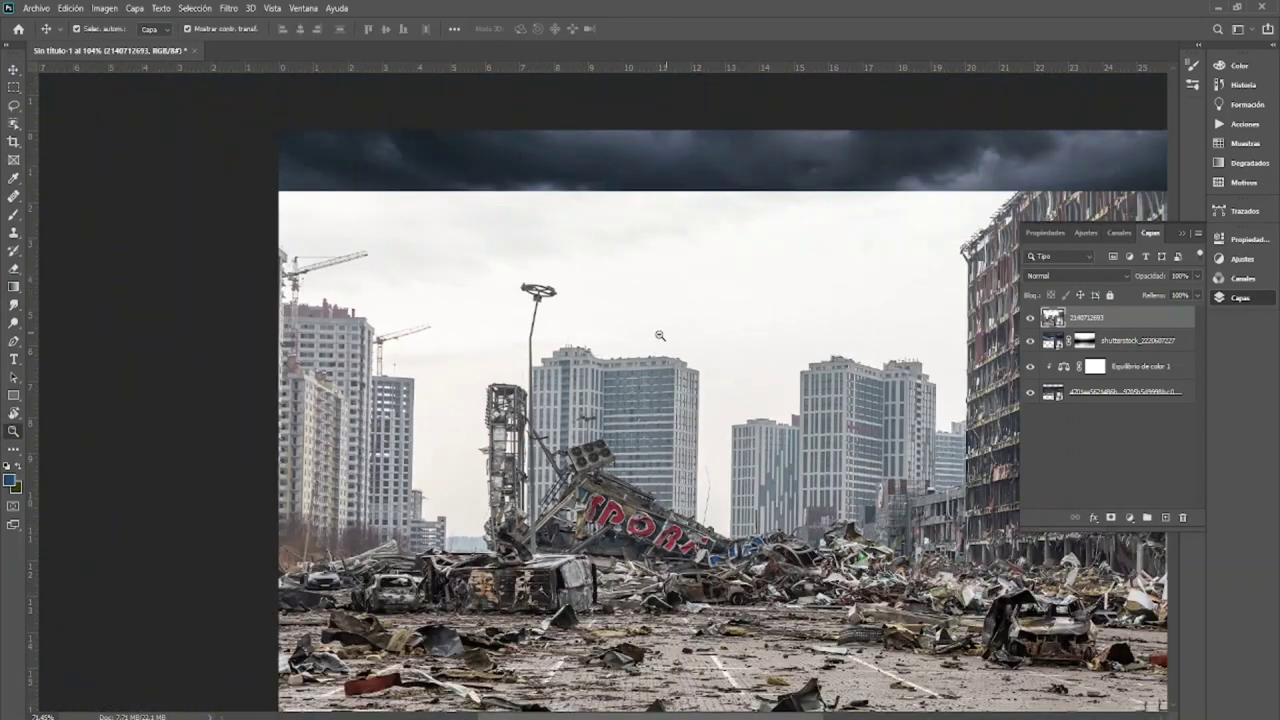
Step: Select the city photo's white sky, mask it out, then enlarge and lower the photo
{"action": "key", "text": "w"}
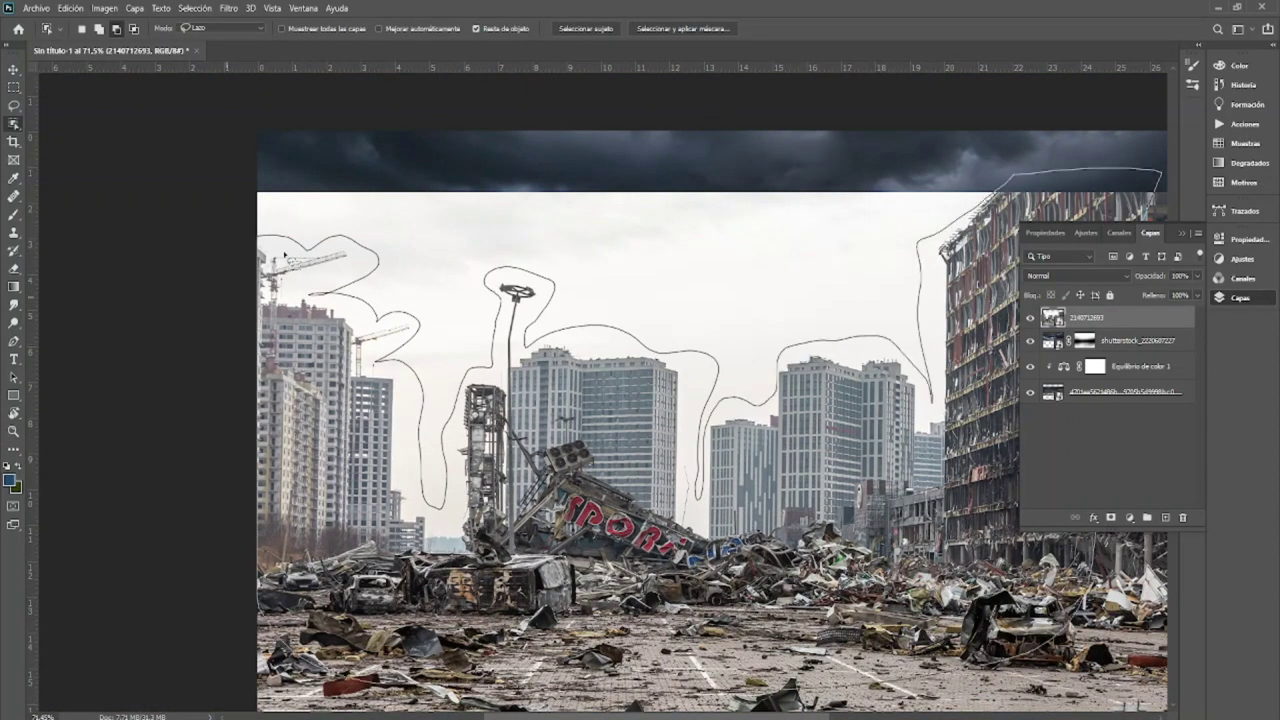
{"action": "key", "text": "shift+w"}
{"action": "scroll", "coordinate": [465, 286], "scroll_direction": "down", "scroll_amount": 3}
{"action": "key", "text": "shift+w"}
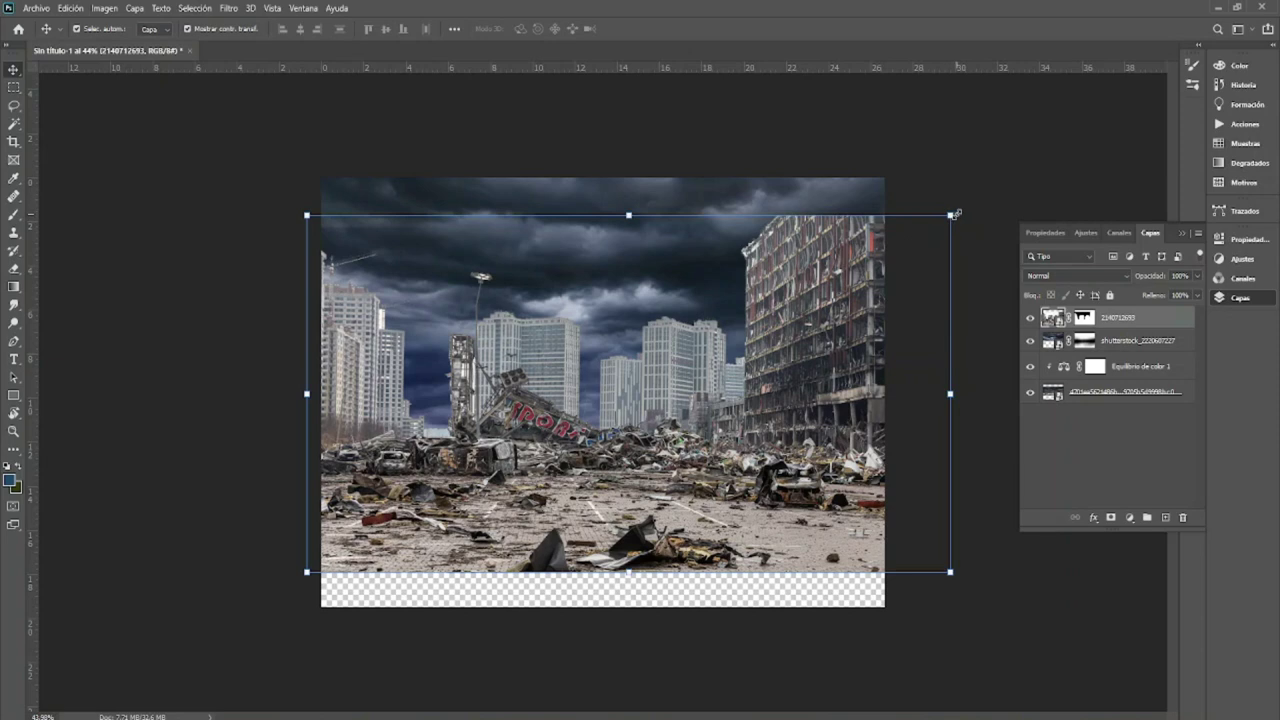
{"action": "left_click_drag", "start_coordinate": [955, 213], "coordinate": [975, 168]}
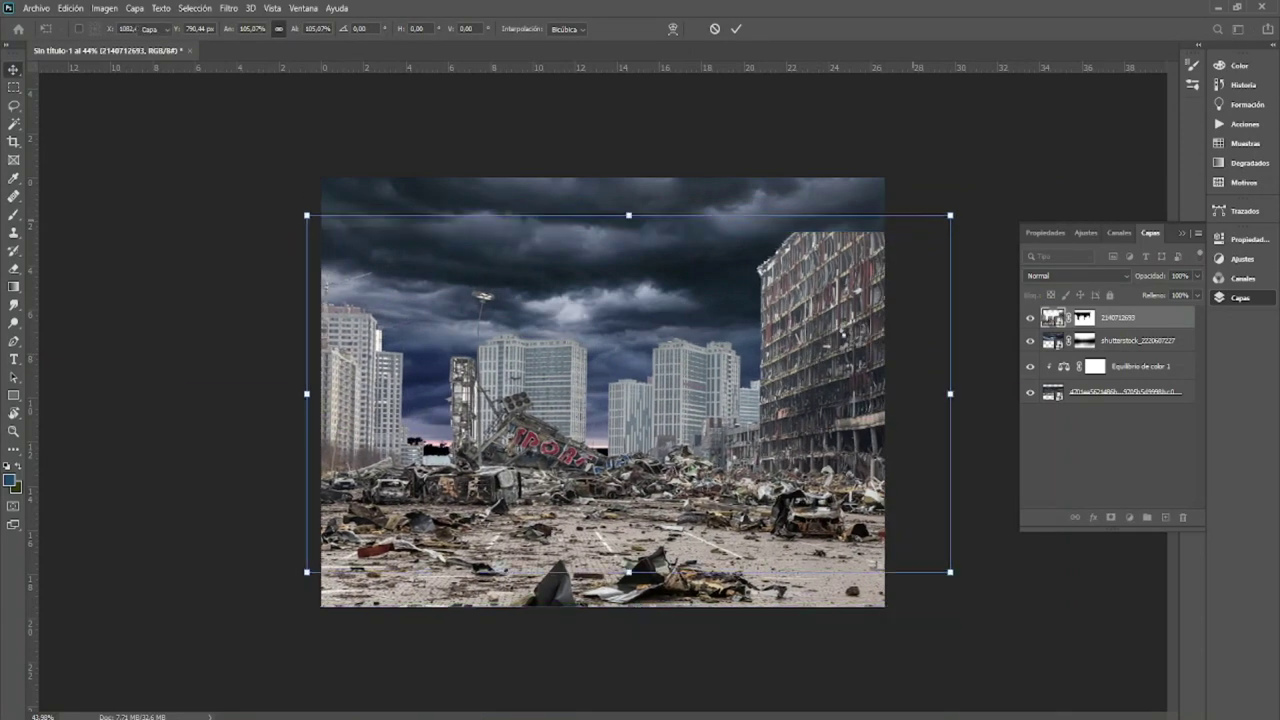
{"action": "key", "text": "Return"}
Step: Brush the masks to hide the right building's top and the clouds' top-left corner
{"action": "key", "text": "l"}
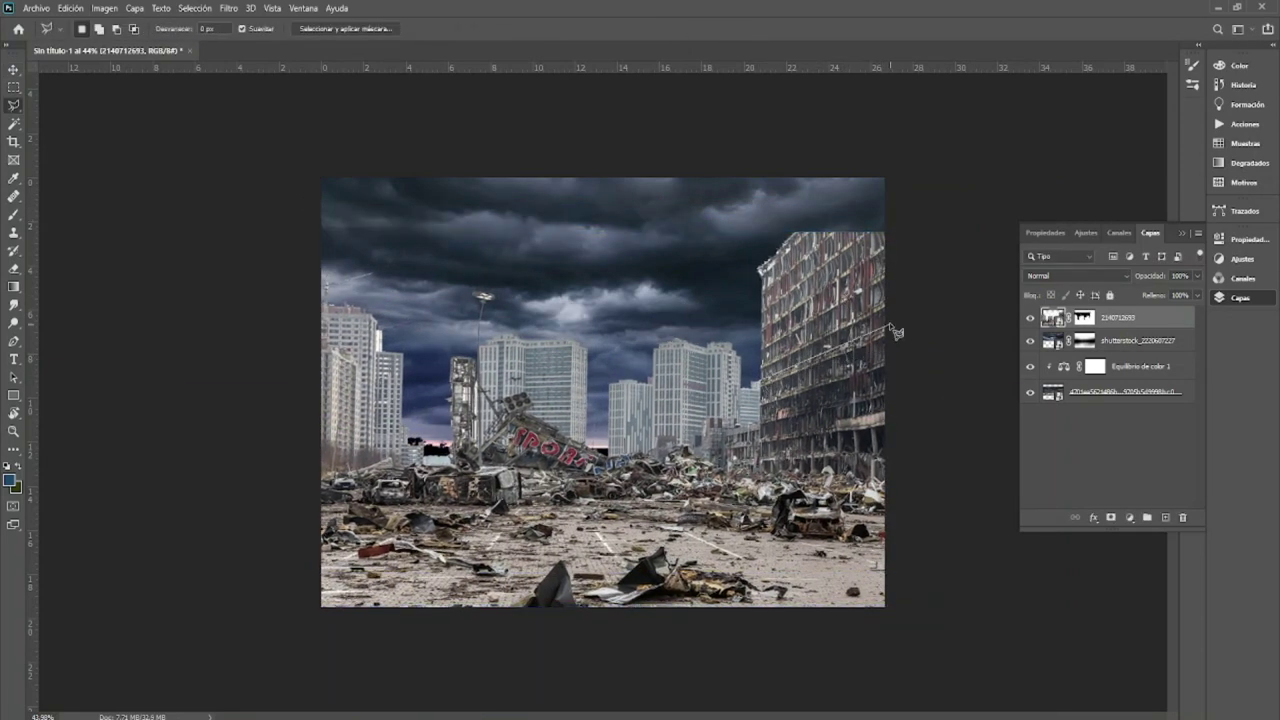
{"action": "key", "text": "b"}
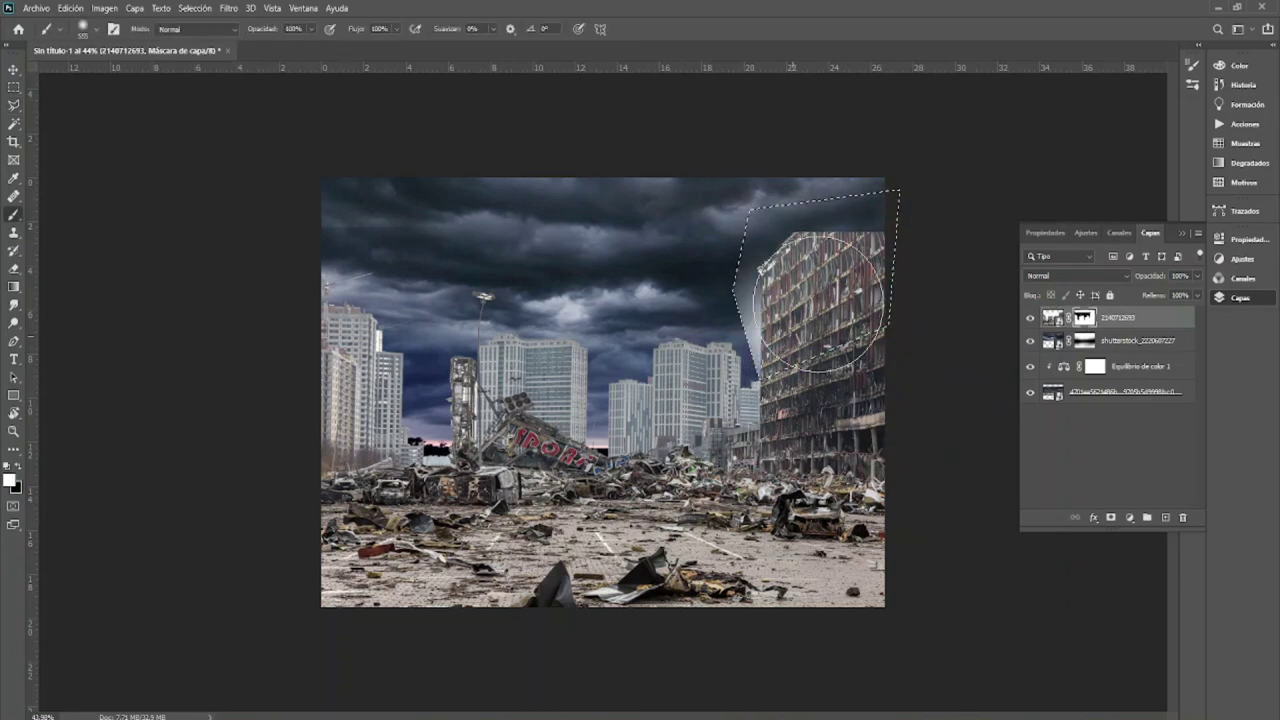
{"action": "left_click_drag", "start_coordinate": [820, 330], "coordinate": [823, 224]}
{"action": "key", "text": "bracketleft"}
{"action": "key", "text": "bracketleft"}
{"action": "key", "text": "bracketleft"}
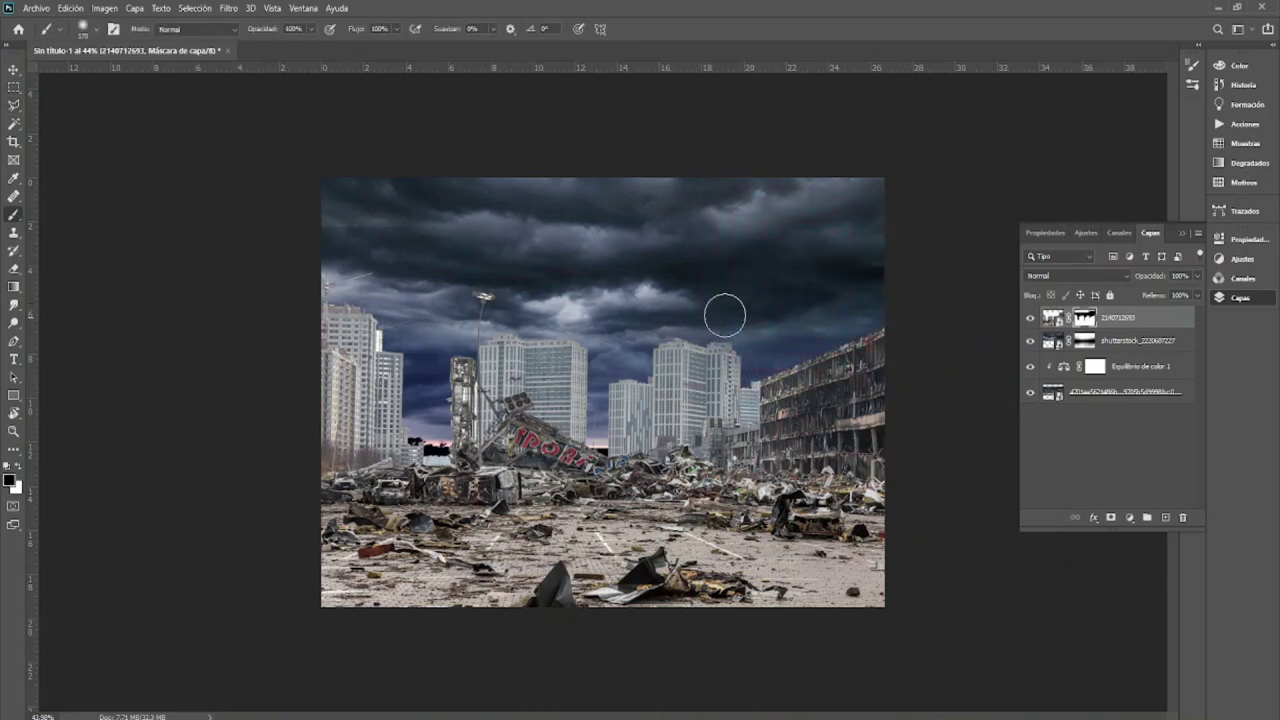
{"action": "left_click", "coordinate": [1084, 340]}
{"action": "key", "text": "x"}
{"action": "left_click_drag", "start_coordinate": [403, 226], "coordinate": [326, 216]}
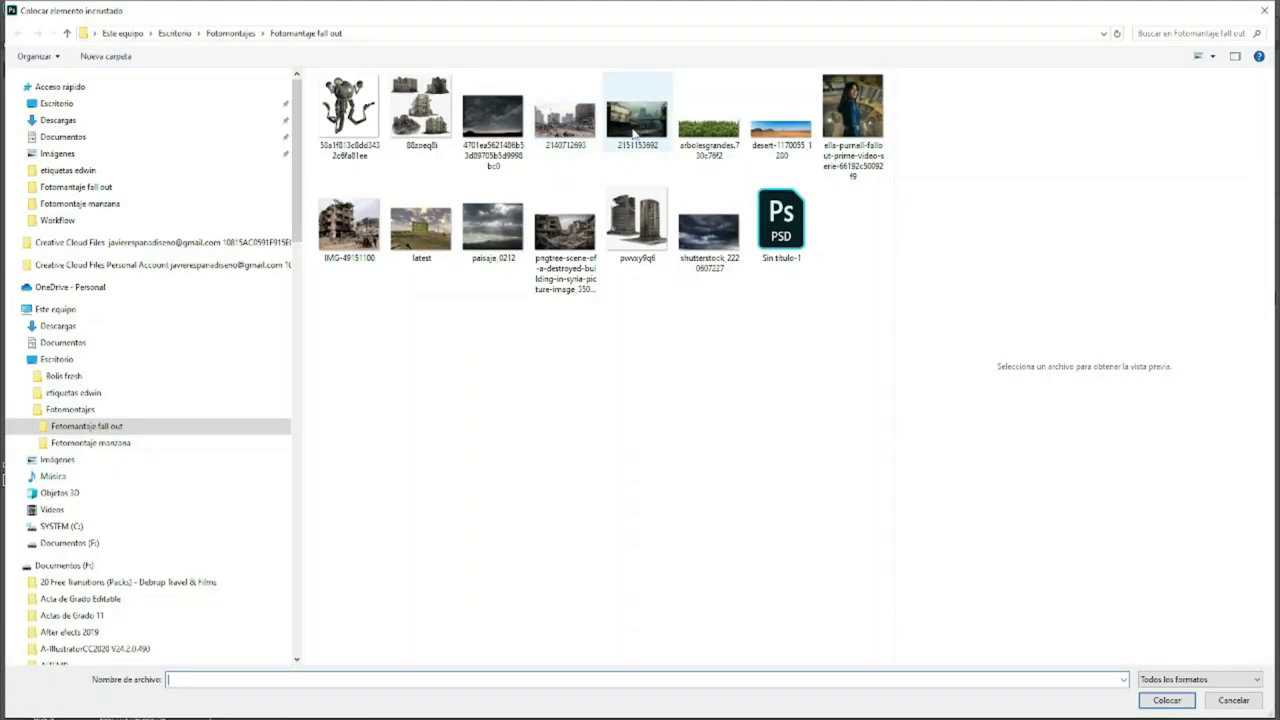
{"action": "left_click", "coordinate": [362, 230]}
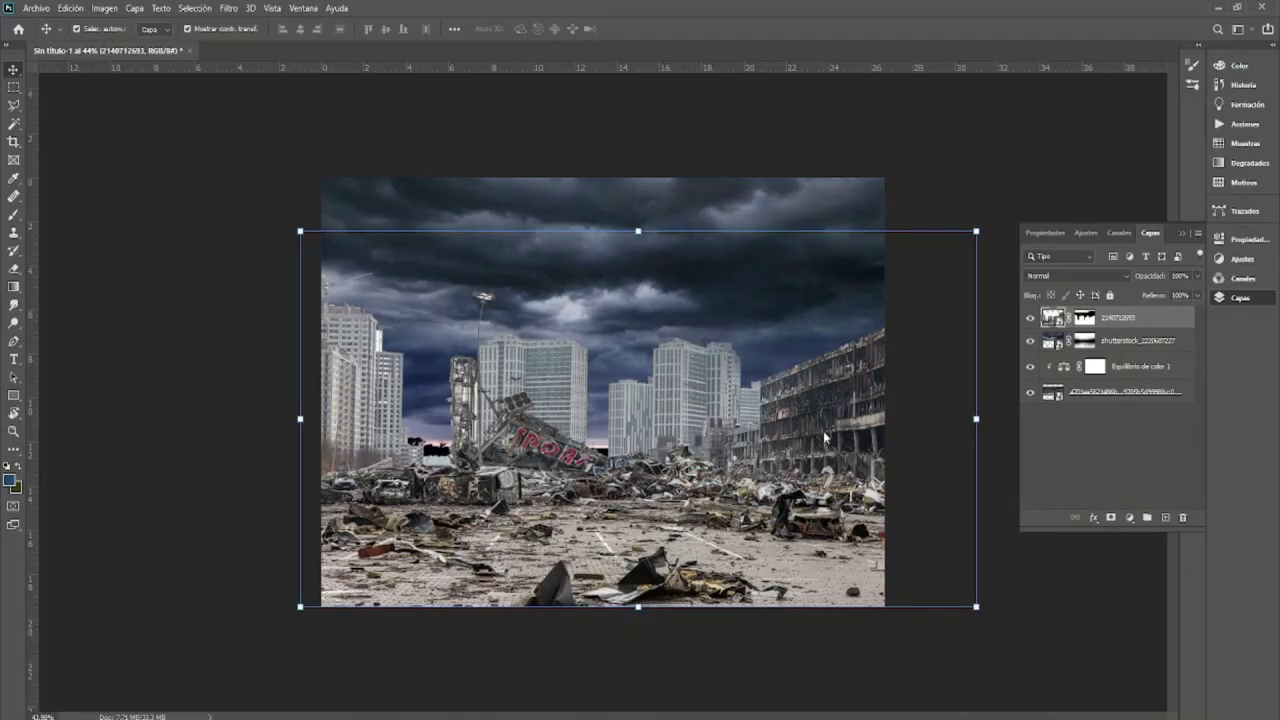
Step: Flip the ruined building photo horizontally, move it right and skew its left edge in perspective
{"action": "right_click", "coordinate": [740, 404]}
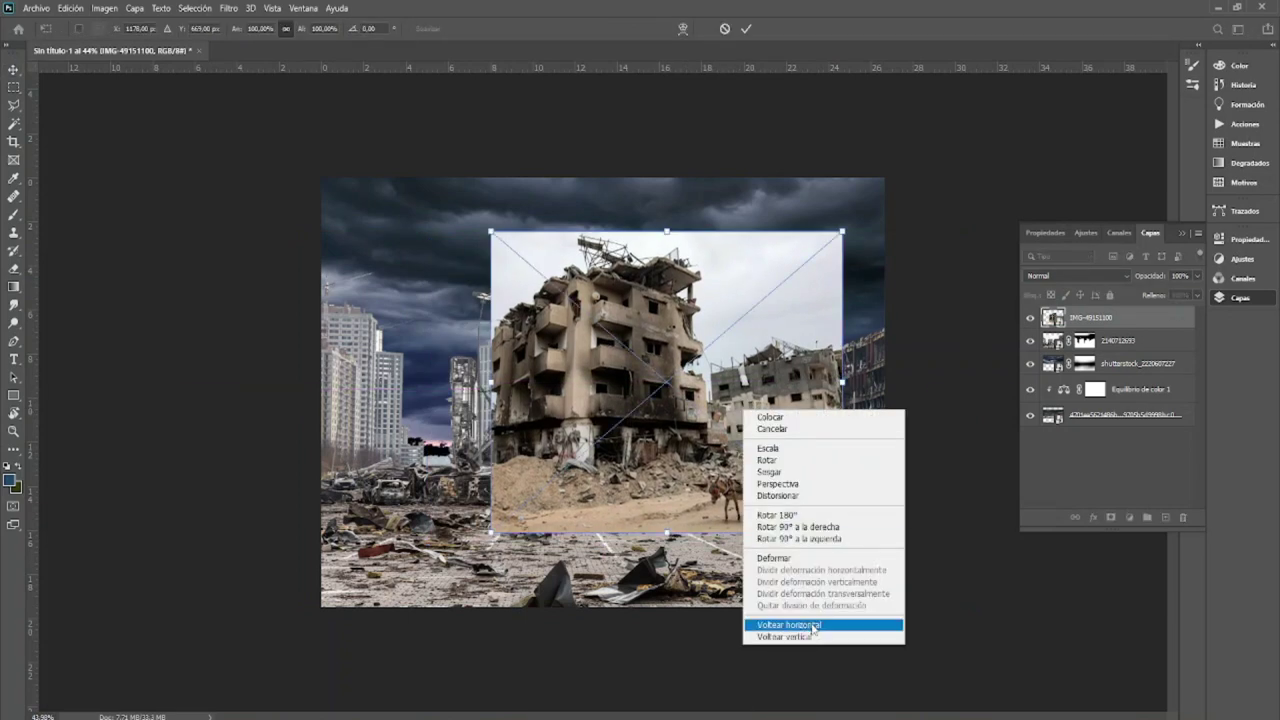
{"action": "left_click", "coordinate": [800, 623]}
{"action": "left_click_drag", "start_coordinate": [827, 403], "coordinate": [869, 399]}
{"action": "left_click_drag", "start_coordinate": [532, 528], "coordinate": [590, 478]}
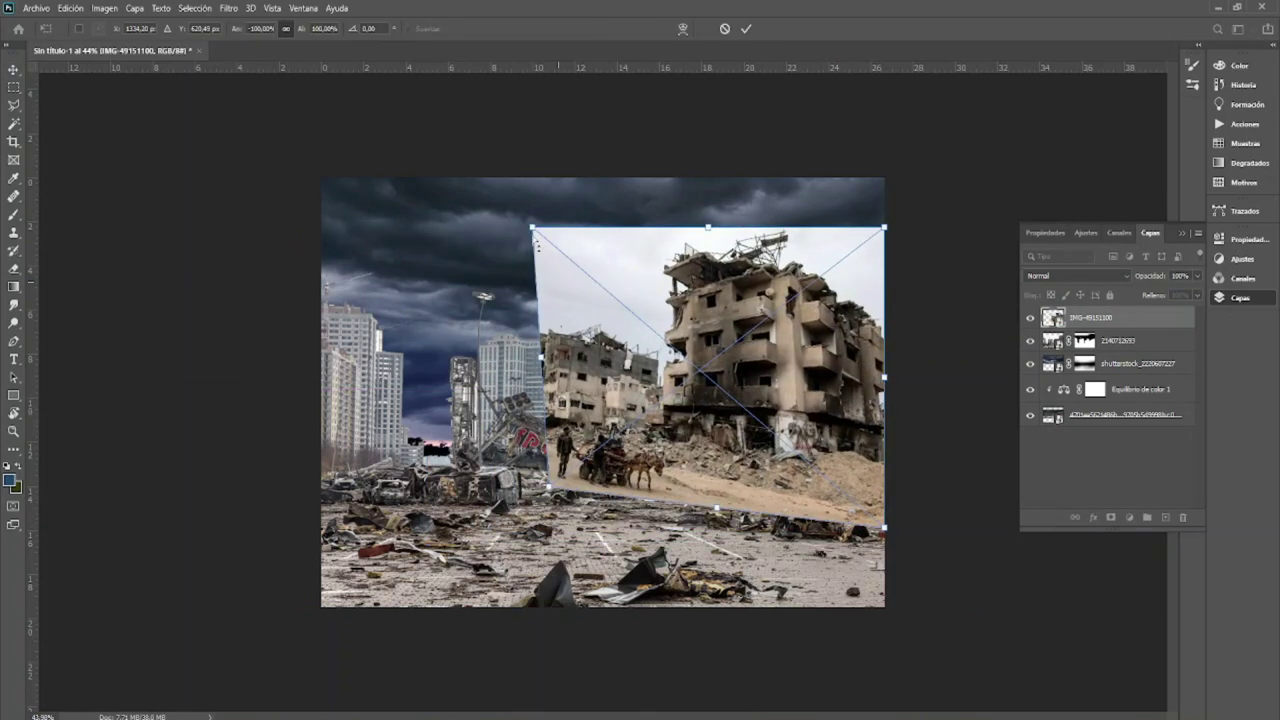
{"action": "key", "text": "Return"}
Step: Select the ruin photo's sky with the Magic Wand and add a layer mask
{"action": "key", "text": "w"}
{"action": "left_click", "coordinate": [828, 292]}
{"action": "left_click", "coordinate": [1110, 517], "text": "alt"}
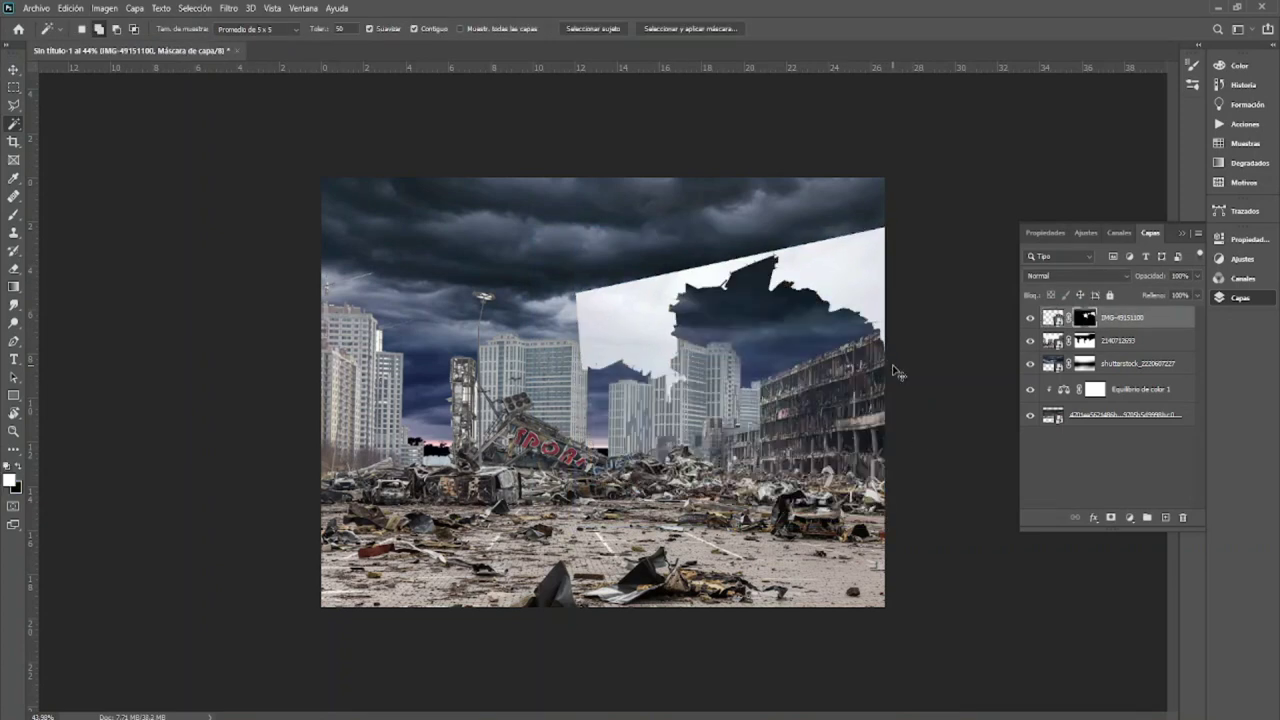
{"action": "scroll", "coordinate": [731, 280], "scroll_direction": "up", "scroll_amount": 5}
{"action": "left_click", "coordinate": [194, 8]}
{"action": "left_click", "coordinate": [240, 146]}
{"action": "left_click_drag", "start_coordinate": [600, 109], "coordinate": [357, 131]}
{"action": "key", "text": "Escape"}
Step: Delete the ruin photo's layer mask and hide the other layers to isolate it
{"action": "right_click", "coordinate": [1086, 319]}
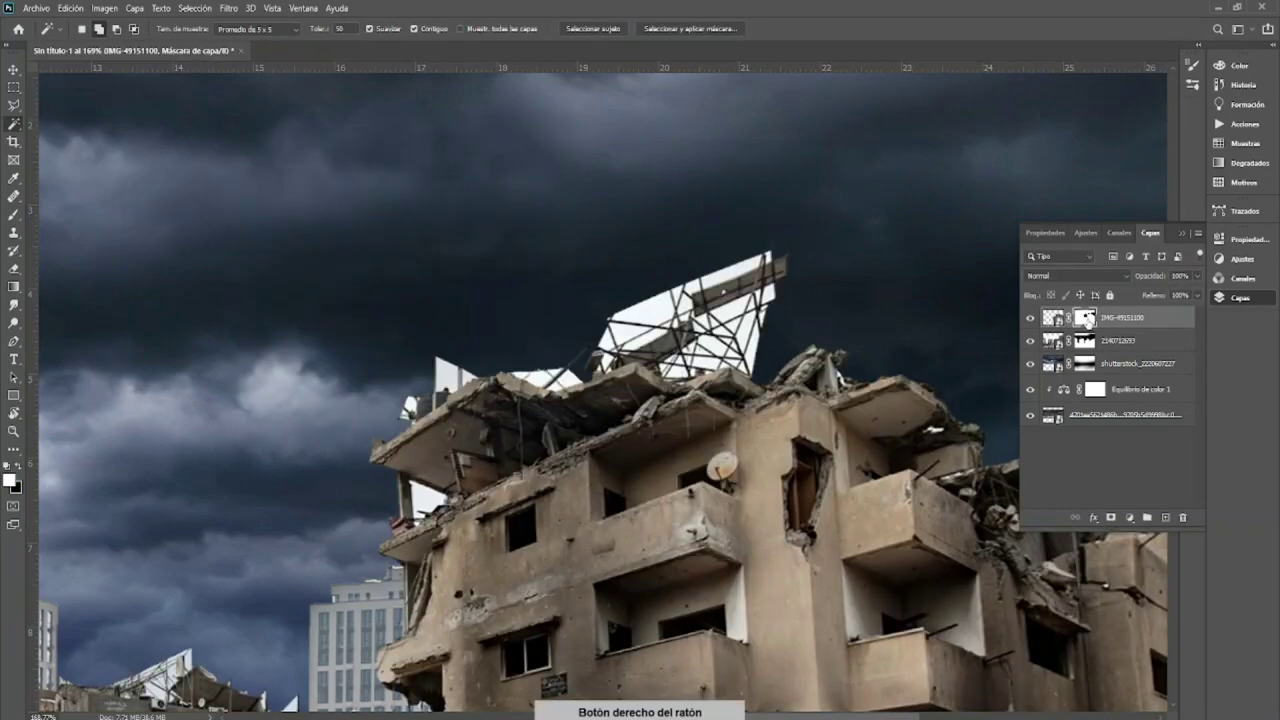
{"action": "left_click", "coordinate": [1120, 356]}
{"action": "left_click", "coordinate": [194, 8]}
{"action": "left_click", "coordinate": [240, 146]}
{"action": "key", "text": "Escape"}
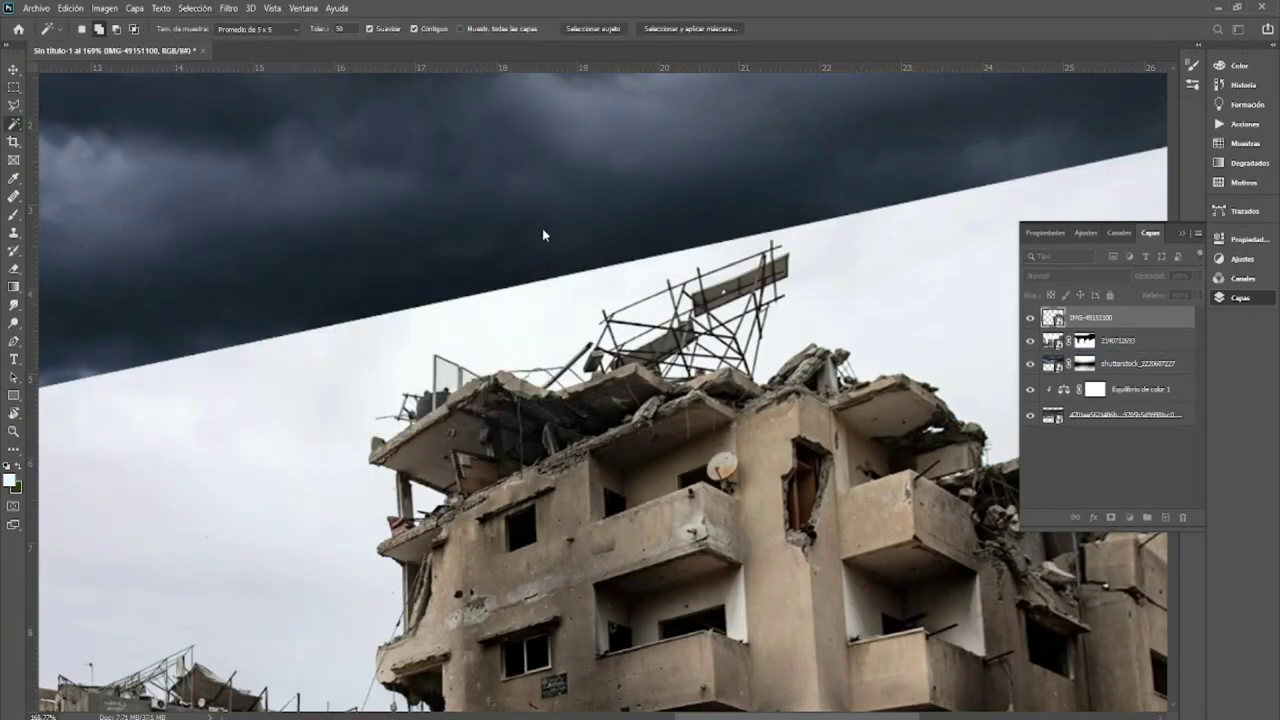
{"action": "scroll", "coordinate": [543, 235], "scroll_direction": "down", "scroll_amount": 5}
{"action": "left_click", "coordinate": [1030, 317], "text": "alt"}
Step: Select the ruin photo's sky with Color Range and mask it out with an inverted mask
{"action": "left_click", "coordinate": [194, 8]}
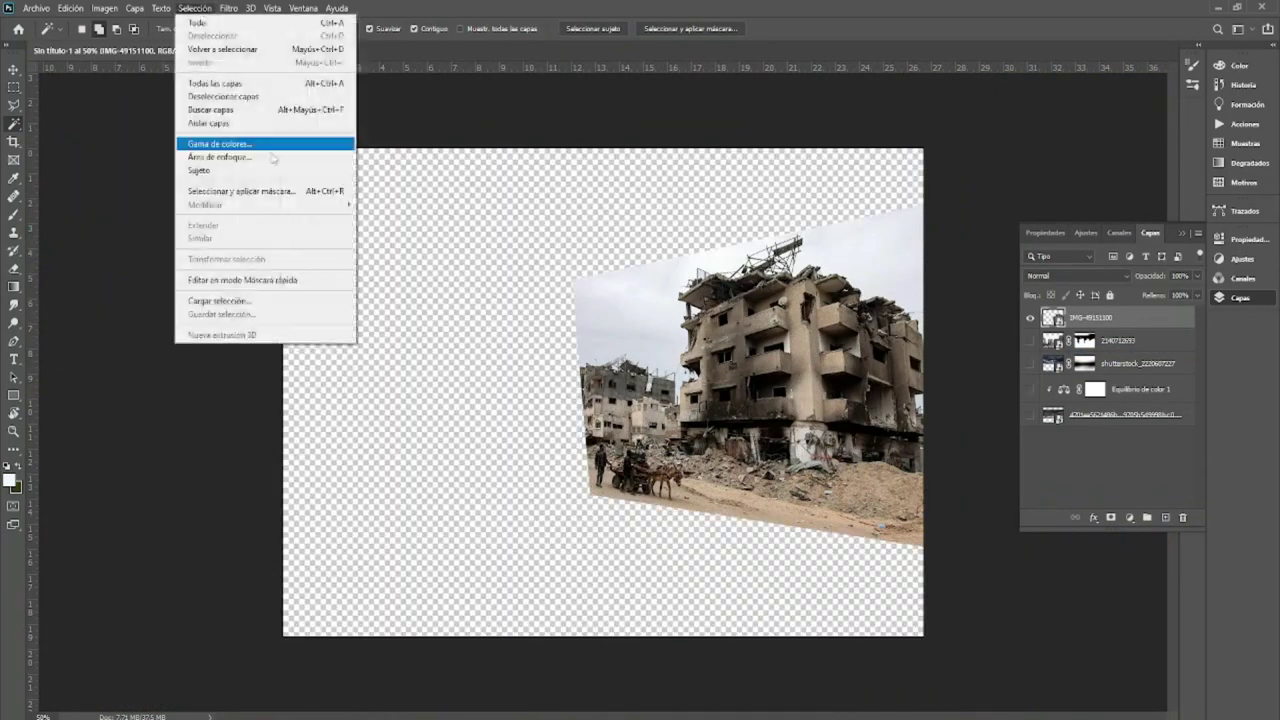
{"action": "left_click", "coordinate": [255, 144]}
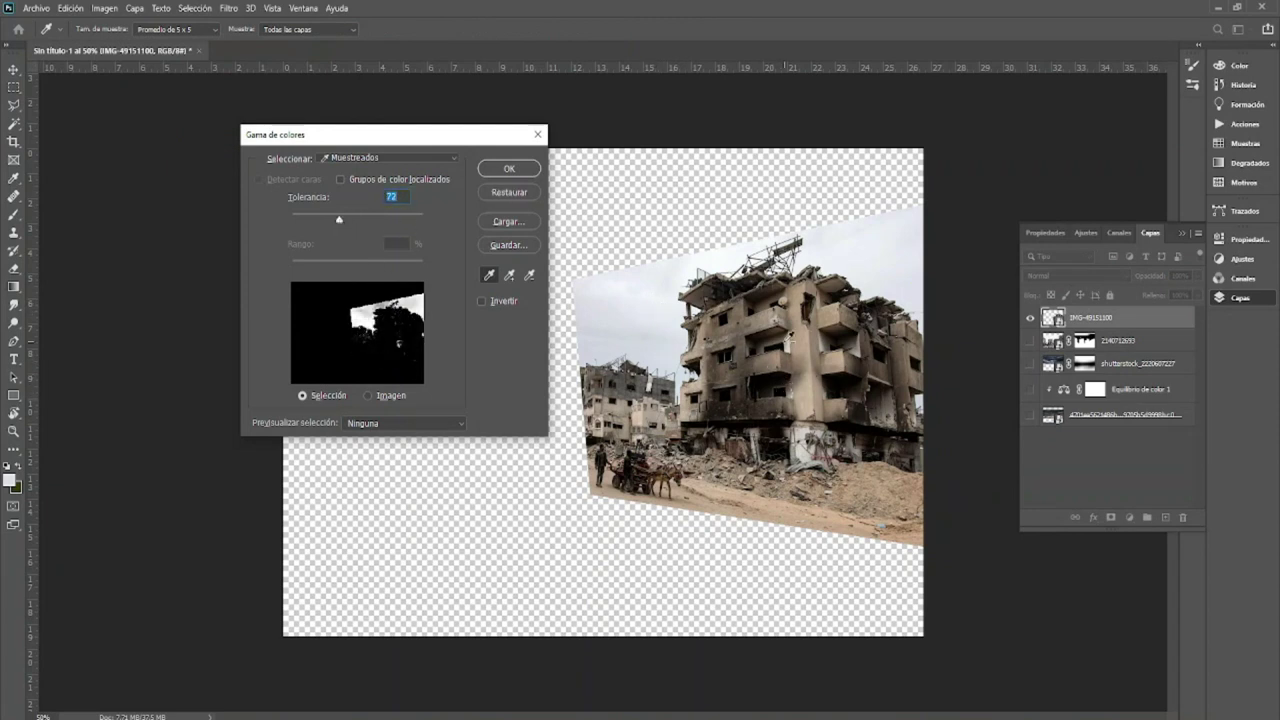
{"action": "left_click", "coordinate": [790, 338], "text": "alt"}
{"action": "key", "text": "Return"}
{"action": "left_click", "coordinate": [405, 342], "text": "alt"}
{"action": "key", "text": "Return"}
{"action": "key", "text": "Return"}
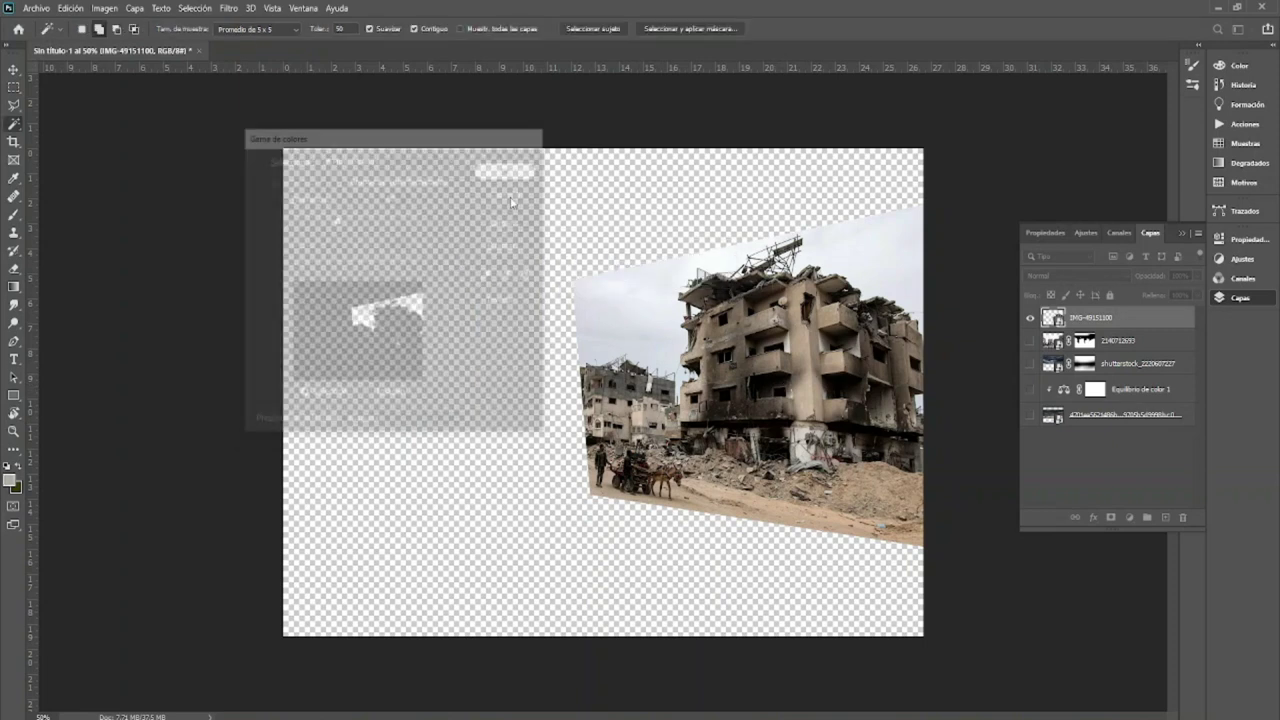
{"action": "left_click", "coordinate": [1110, 517]}
{"action": "key", "text": "ctrl+i"}
Step: Paint the mask to hide the pale sky wedge, tower seam, horse and sandy road strip
{"action": "key", "text": "b"}
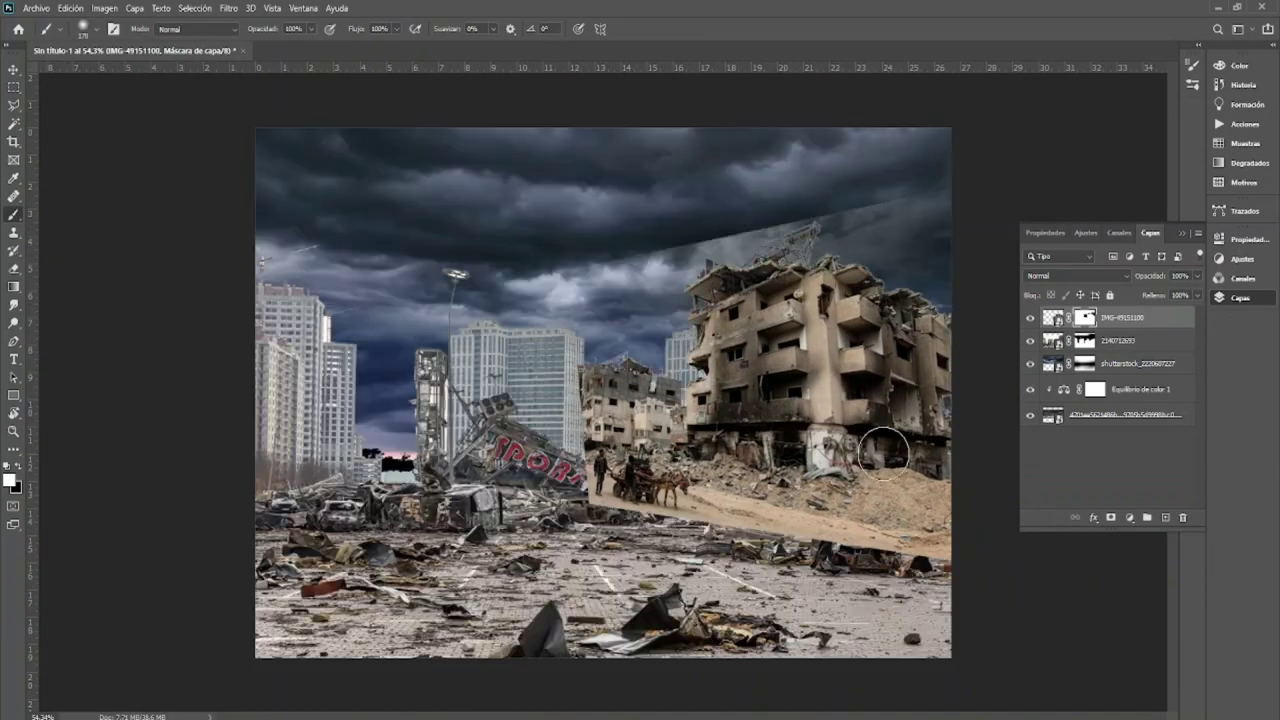
{"action": "left_click_drag", "start_coordinate": [925, 231], "coordinate": [620, 267]}
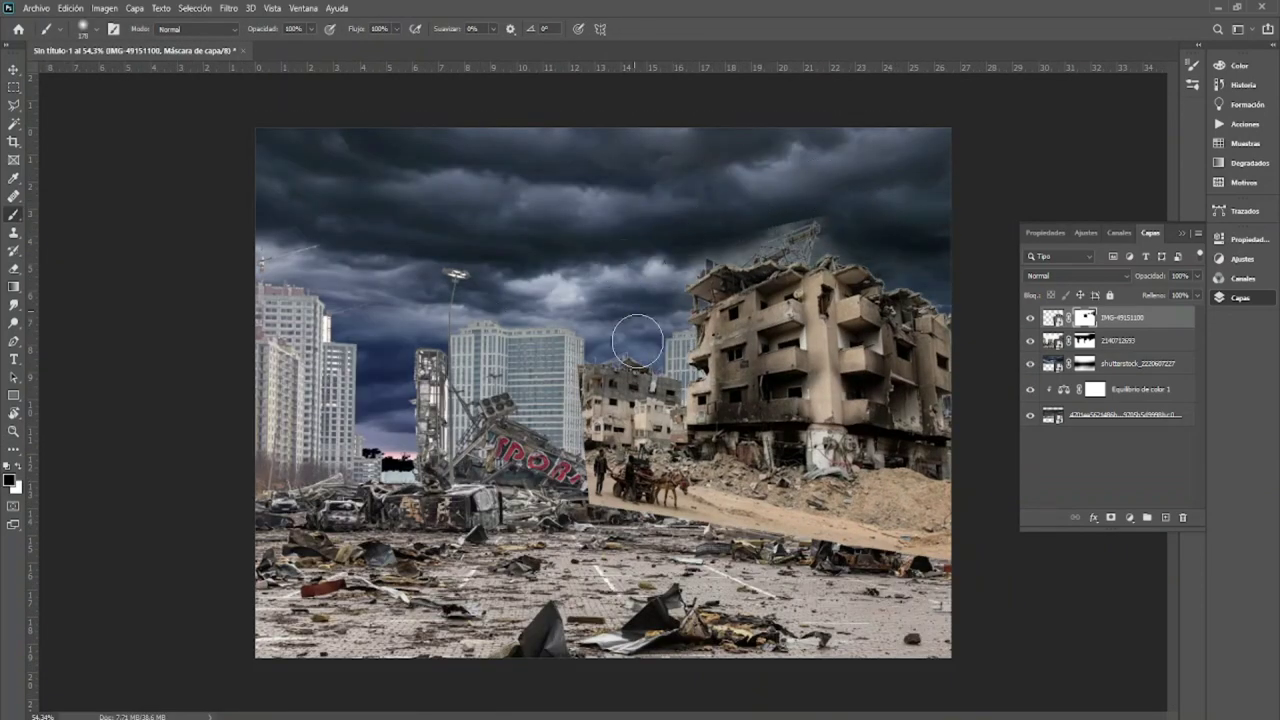
{"action": "scroll", "coordinate": [637, 341], "scroll_direction": "up", "scroll_amount": 3}
{"action": "left_click_drag", "start_coordinate": [512, 268], "coordinate": [527, 420]}
{"action": "left_click_drag", "start_coordinate": [520, 470], "coordinate": [610, 530]}
{"action": "scroll", "coordinate": [610, 530], "scroll_direction": "down", "scroll_amount": 3}
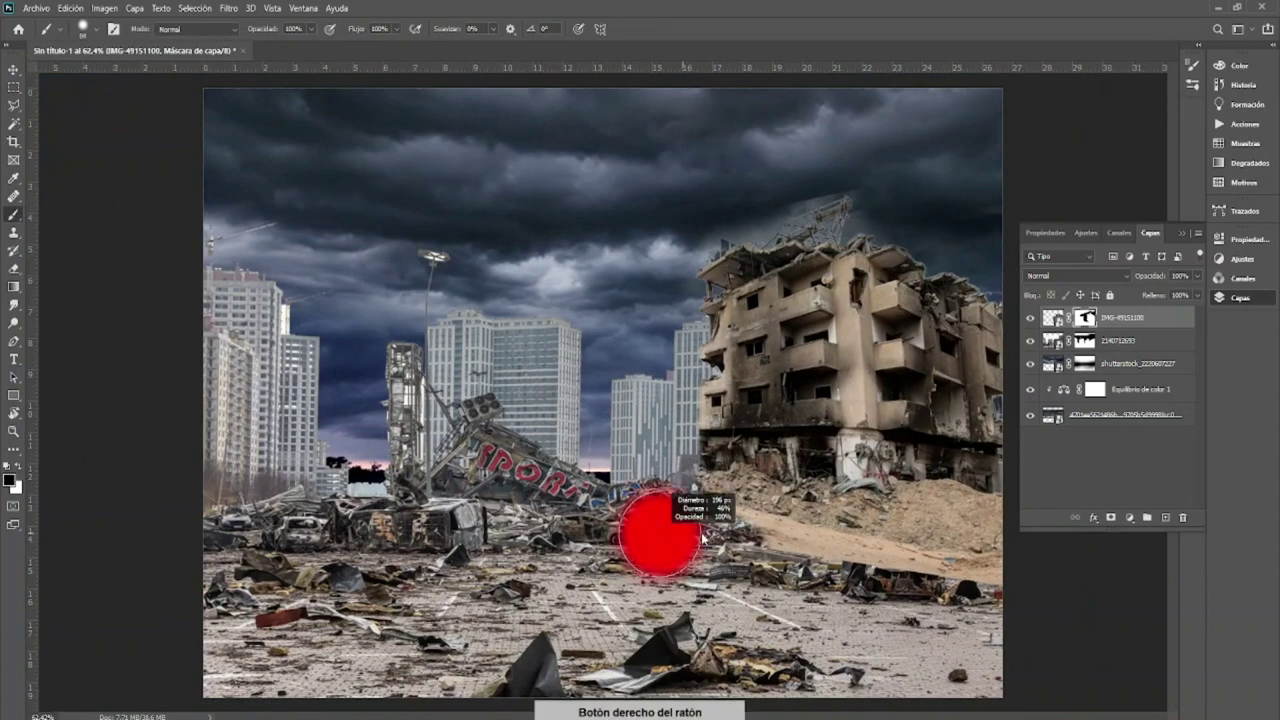
{"action": "left_click_drag", "start_coordinate": [773, 553], "coordinate": [895, 567]}
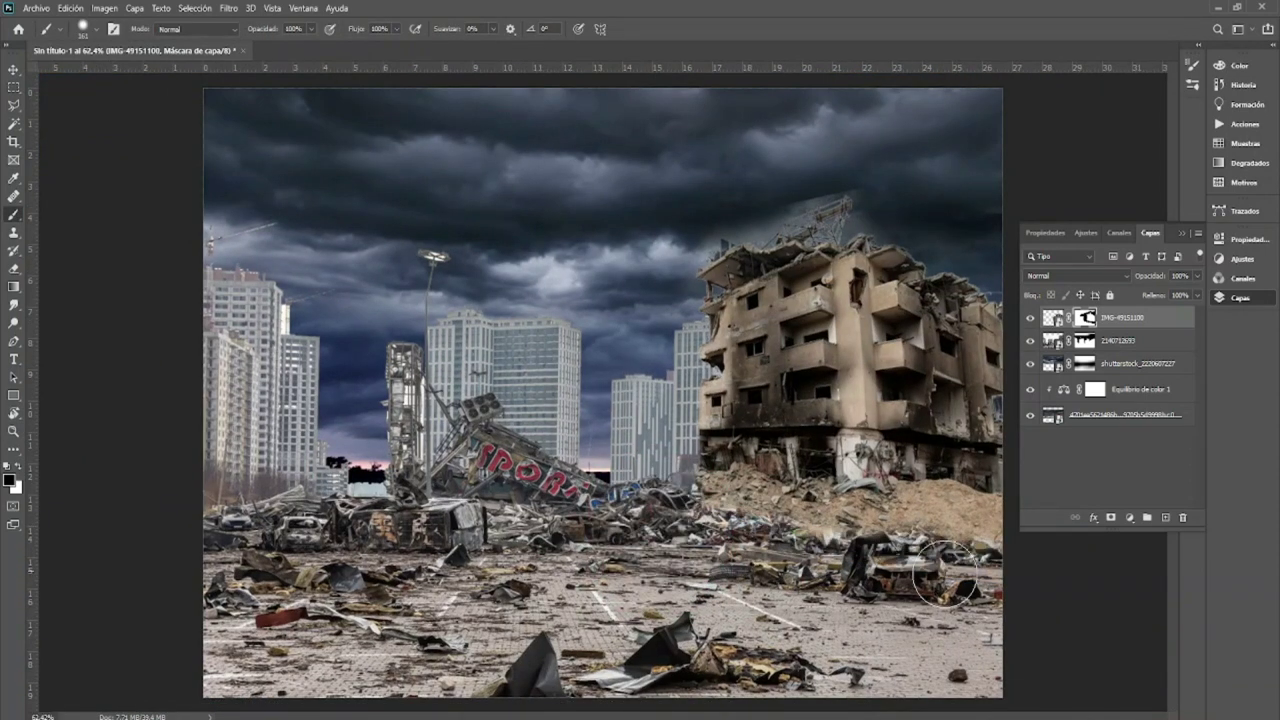
Step: Start placing the next image with Place Embedded
{"action": "key", "text": "v"}
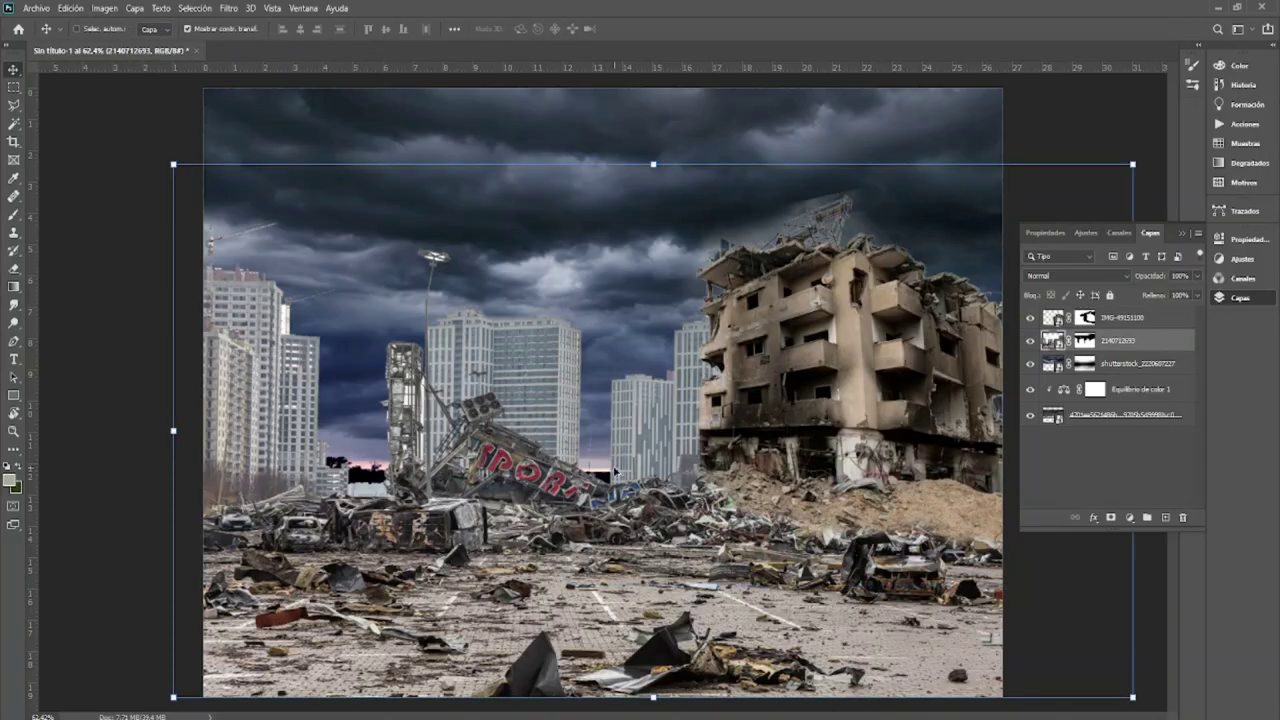
{"action": "key", "text": "ctrl+shift+p"}
{"action": "key", "text": "Escape"}
Step: Commit the placed billboard photo and lasso-outline the billboard building
{"action": "scroll", "coordinate": [498, 358], "scroll_direction": "up", "scroll_amount": 1, "text": "alt"}
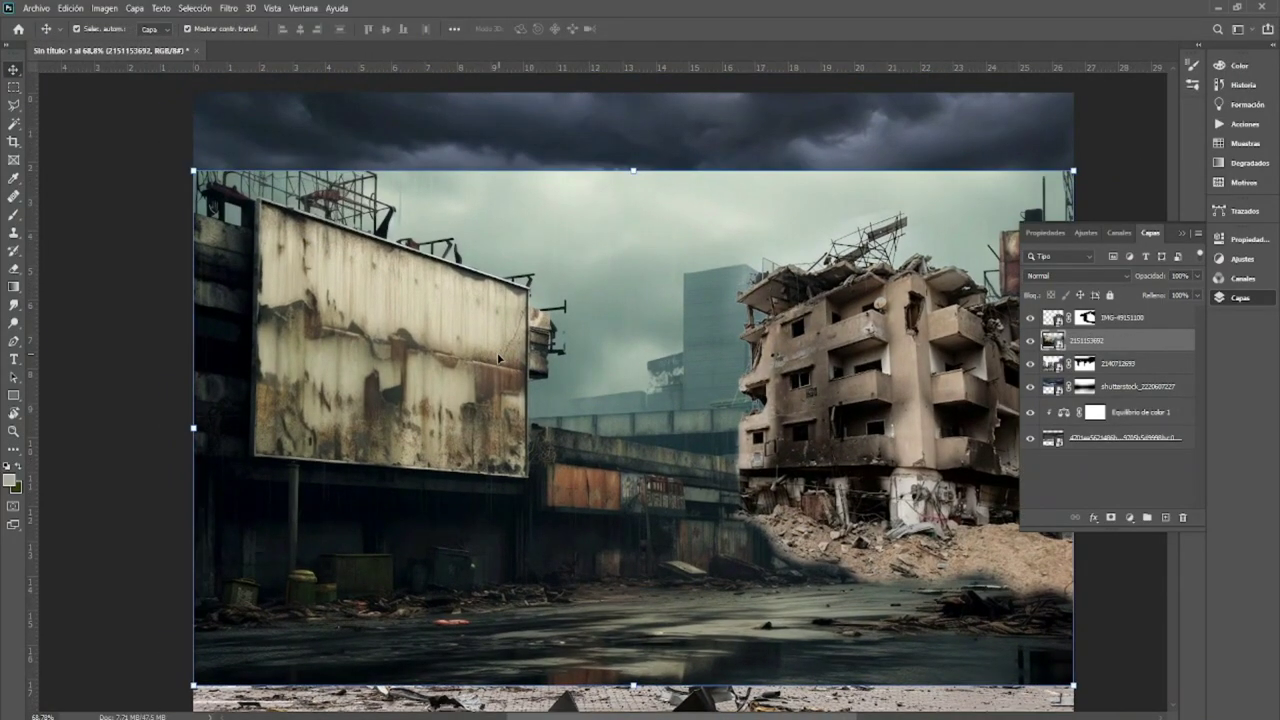
{"action": "key", "text": "Return"}
{"action": "key", "text": "l"}
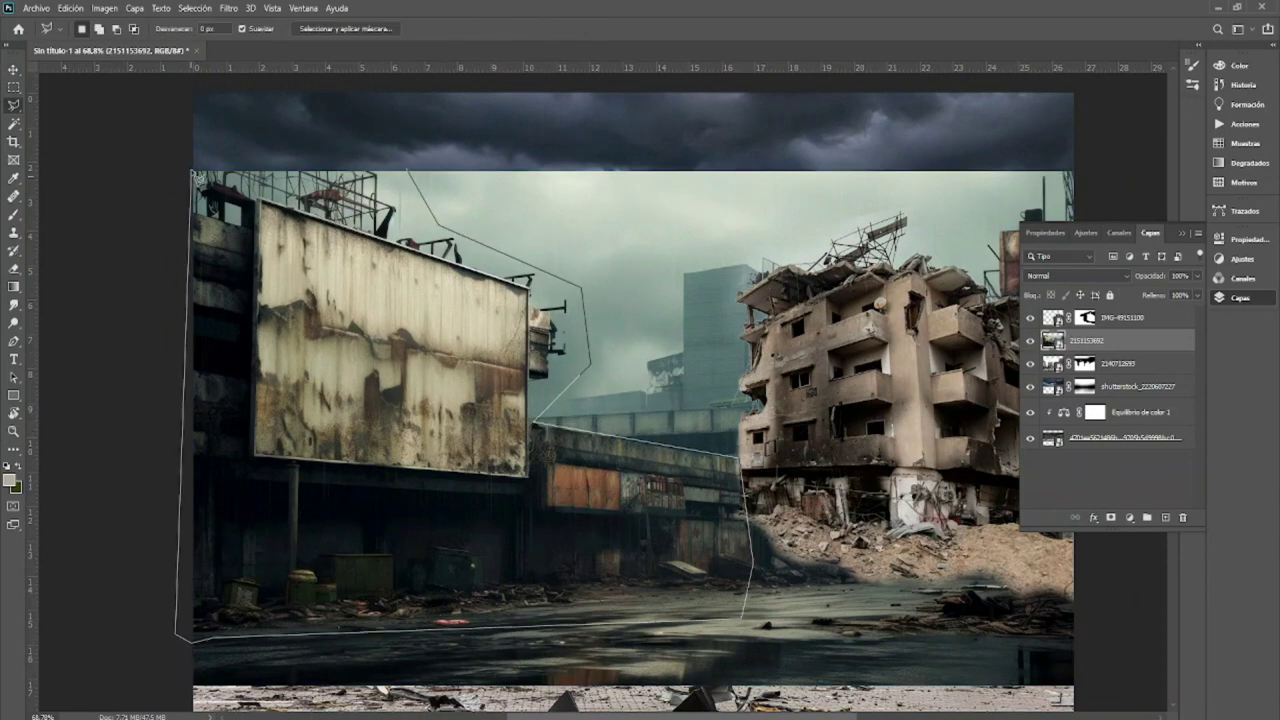
{"action": "left_click", "coordinate": [1111, 517]}
Step: Free-transform the billboard layer, pulling its right corners inward to reveal the city buildings
{"action": "key", "text": "ctrl+t"}
{"action": "left_click_drag", "start_coordinate": [882, 224], "coordinate": [634, 284]}
{"action": "left_click_drag", "start_coordinate": [885, 556], "coordinate": [566, 487]}
{"action": "left_click_drag", "start_coordinate": [634, 284], "coordinate": [572, 302]}
{"action": "key", "text": "Return"}
Step: Mask out the billboard photo's pale sky using Color Range on the isolated layer
{"action": "scroll", "coordinate": [572, 302], "scroll_direction": "up", "scroll_amount": 3}
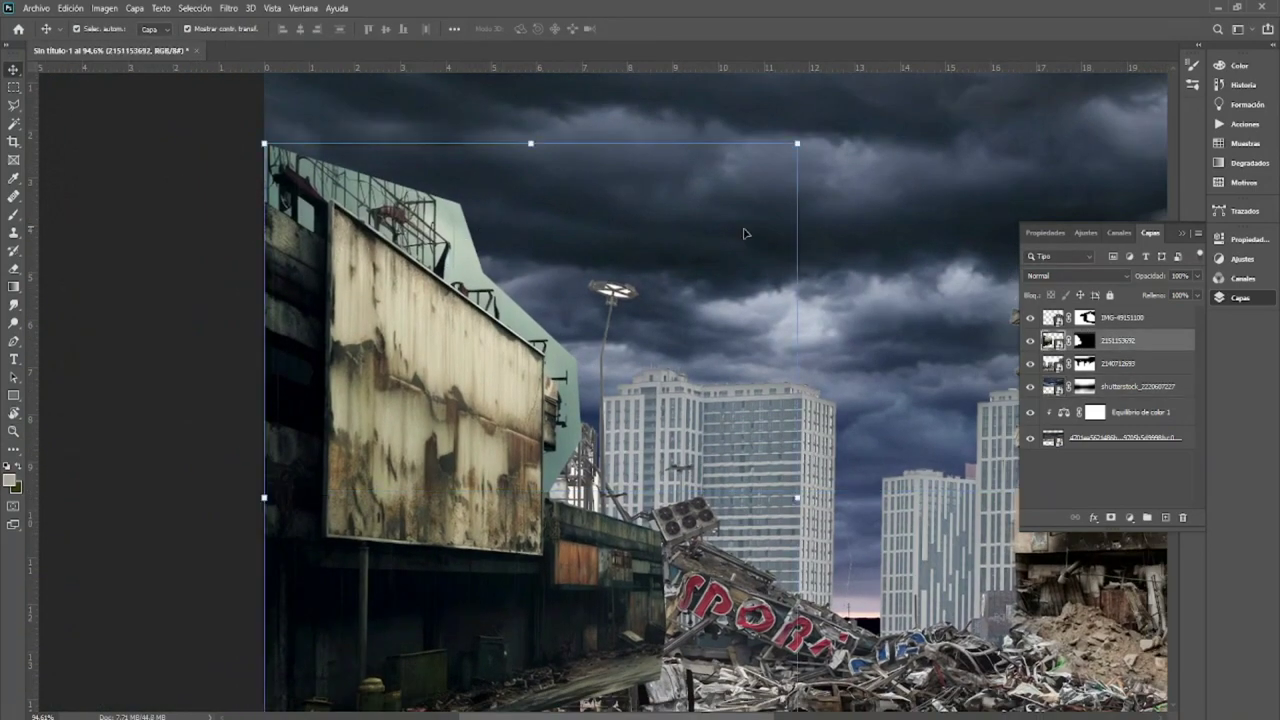
{"action": "key", "text": "ctrl+z"}
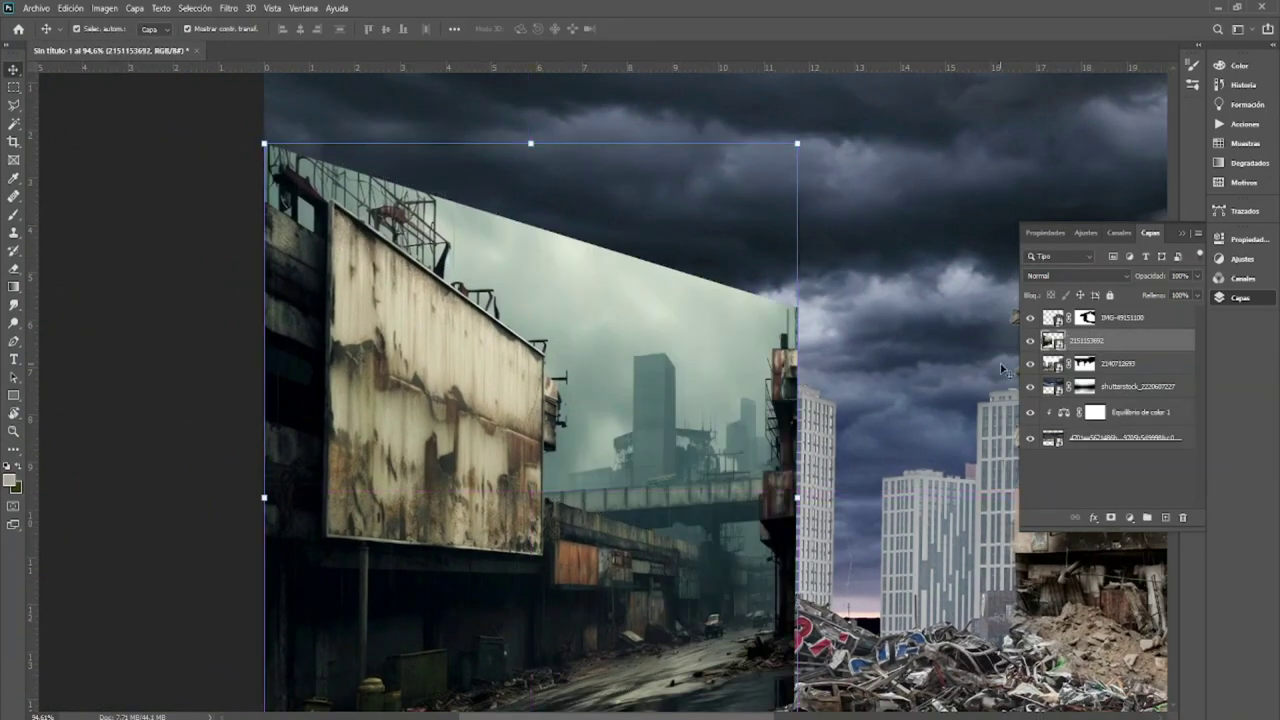
{"action": "left_click", "coordinate": [1030, 340], "text": "alt"}
{"action": "left_click", "coordinate": [1030, 317]}
{"action": "left_click", "coordinate": [195, 8]}
{"action": "left_click", "coordinate": [240, 154]}
{"action": "left_click_drag", "start_coordinate": [300, 134], "coordinate": [802, 154]}
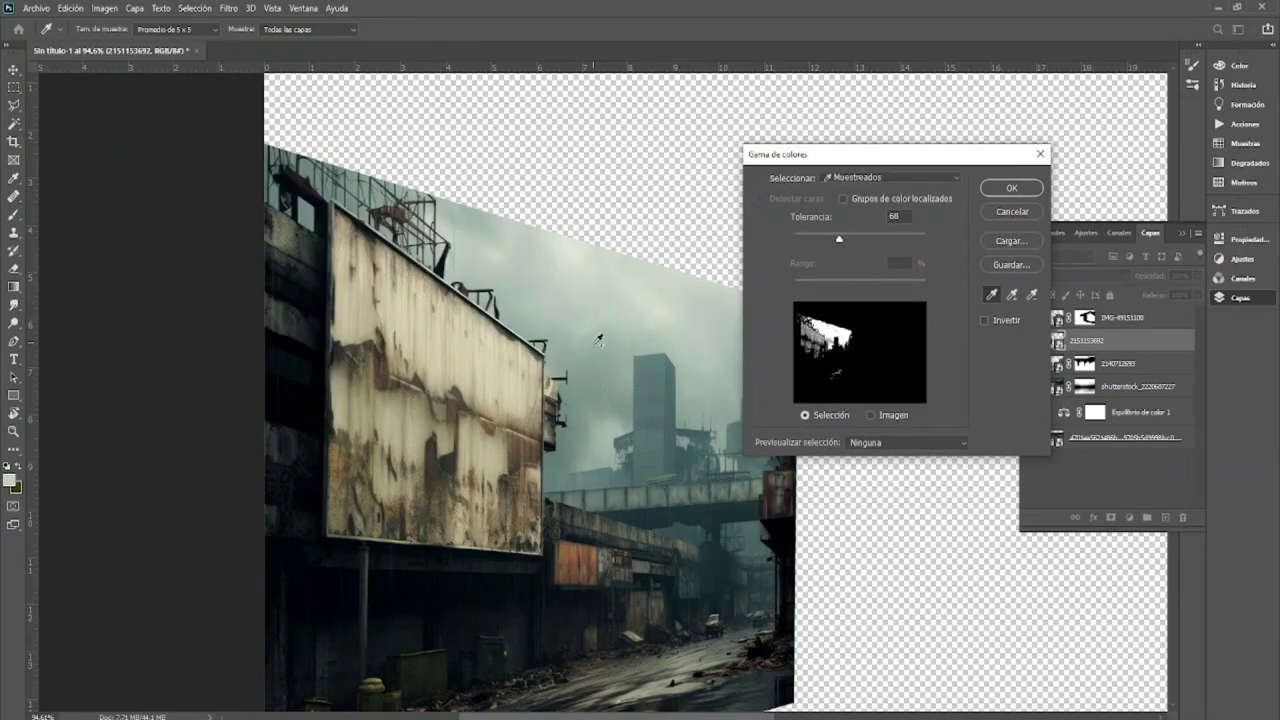
{"action": "key", "text": "Return"}
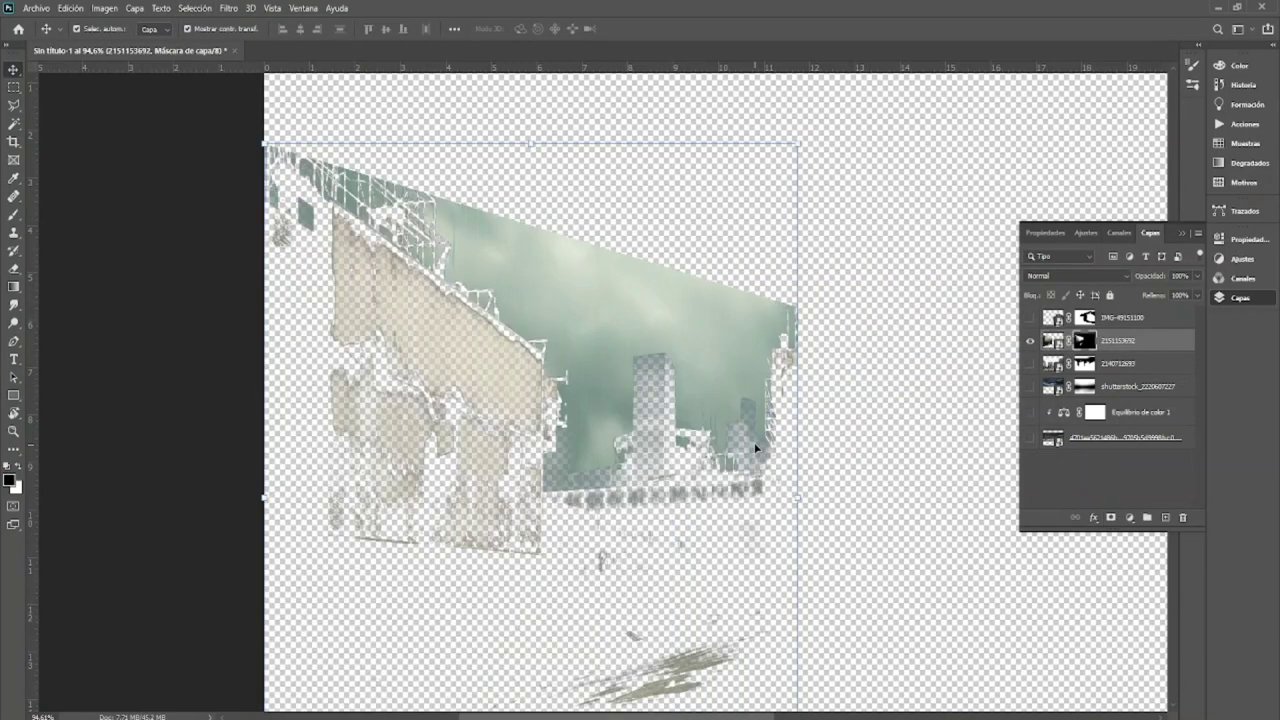
{"action": "key", "text": "ctrl+0"}
{"action": "left_click", "coordinate": [1031, 440]}
Step: Paint the mask over the billboard area and restore its wall texture
{"action": "key", "text": "ctrl+plus"}
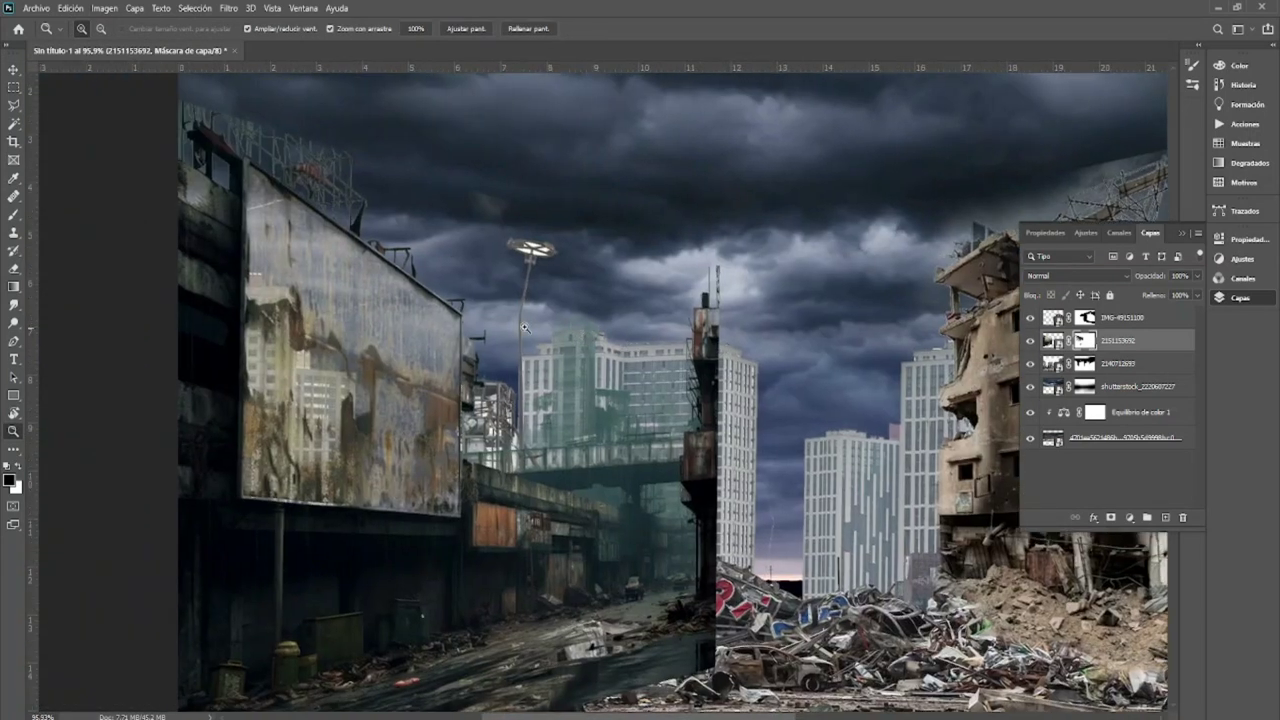
{"action": "key", "text": "b"}
{"action": "right_click", "coordinate": [400, 380]}
{"action": "mouse_move", "coordinate": [270, 400]}
{"action": "left_mouse_down"}
{"action": "mouse_move", "coordinate": [240, 440]}
{"action": "mouse_move", "coordinate": [438, 345]}
{"action": "left_mouse_up"}
{"action": "key", "text": "x"}
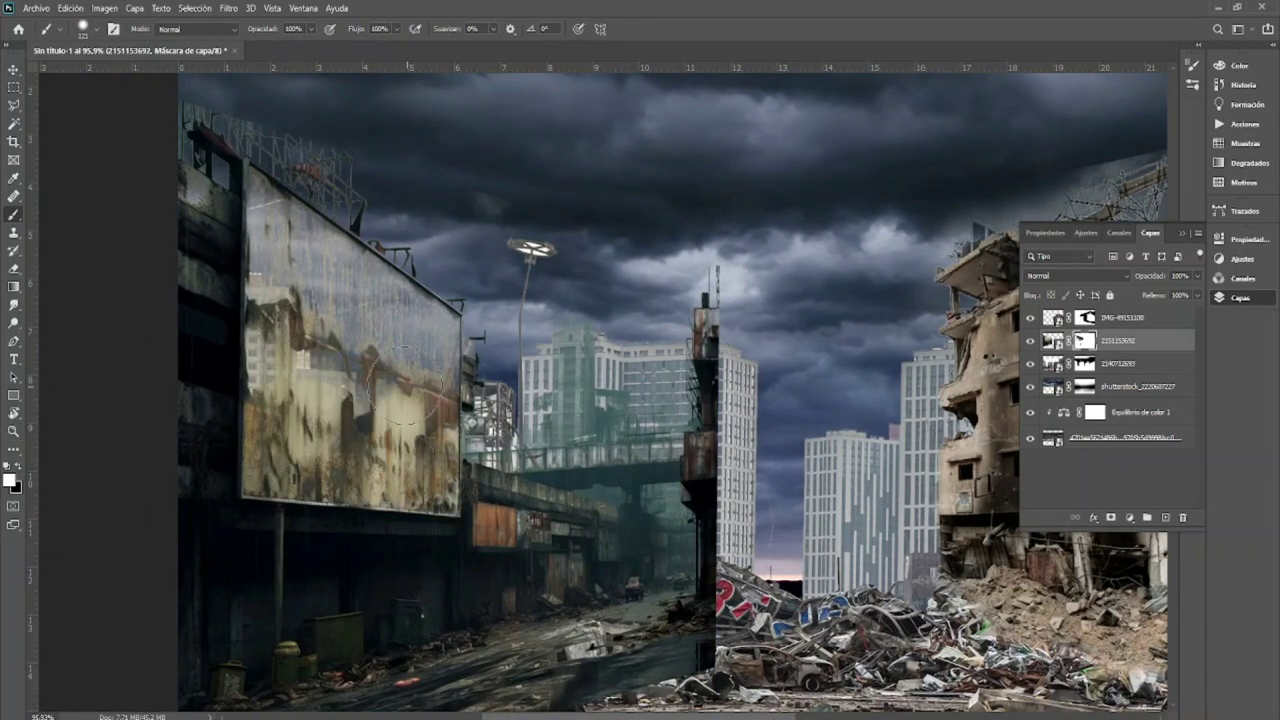
{"action": "left_click_drag", "start_coordinate": [354, 277], "coordinate": [283, 378]}
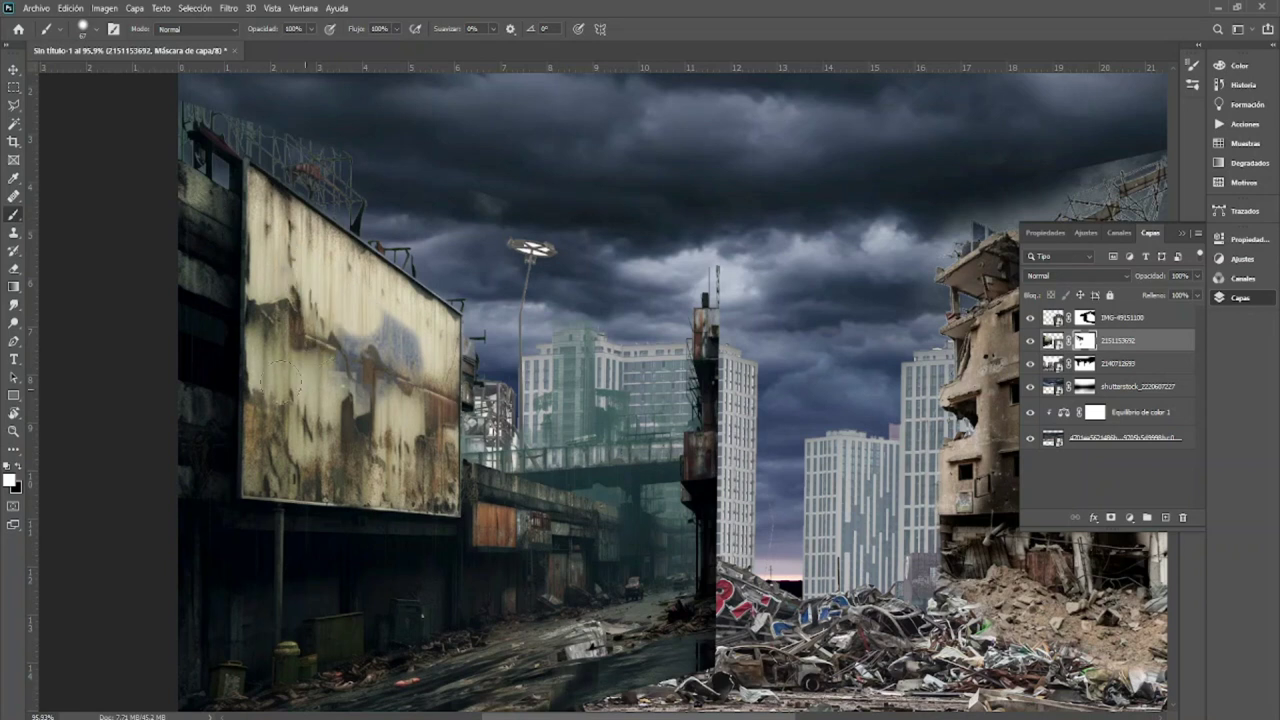
{"action": "left_click_drag", "start_coordinate": [761, 421], "coordinate": [753, 325]}
Step: Brush the mask to reveal the central buildings, graffiti debris and wrecked car
{"action": "key", "text": "x"}
{"action": "right_click", "coordinate": [686, 429], "text": "alt"}
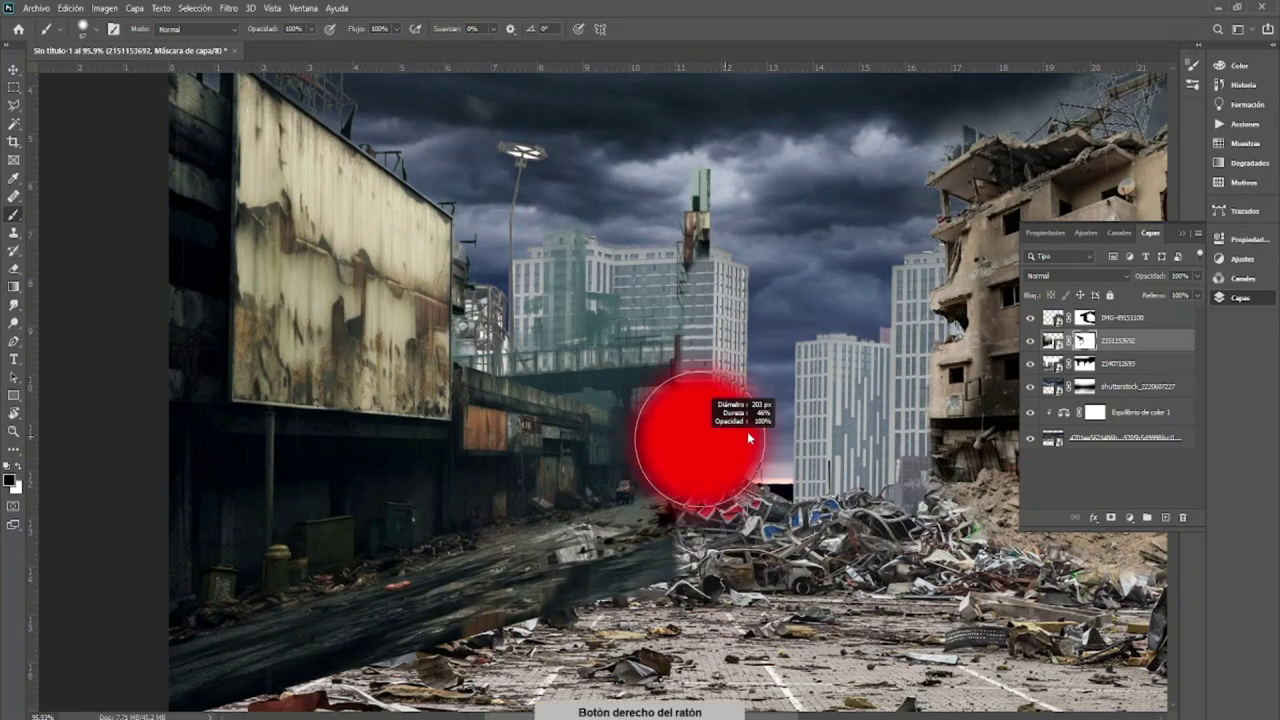
{"action": "left_click_drag", "start_coordinate": [690, 440], "coordinate": [571, 171]}
{"action": "right_click", "coordinate": [655, 377], "text": "alt"}
{"action": "key", "text": "x"}
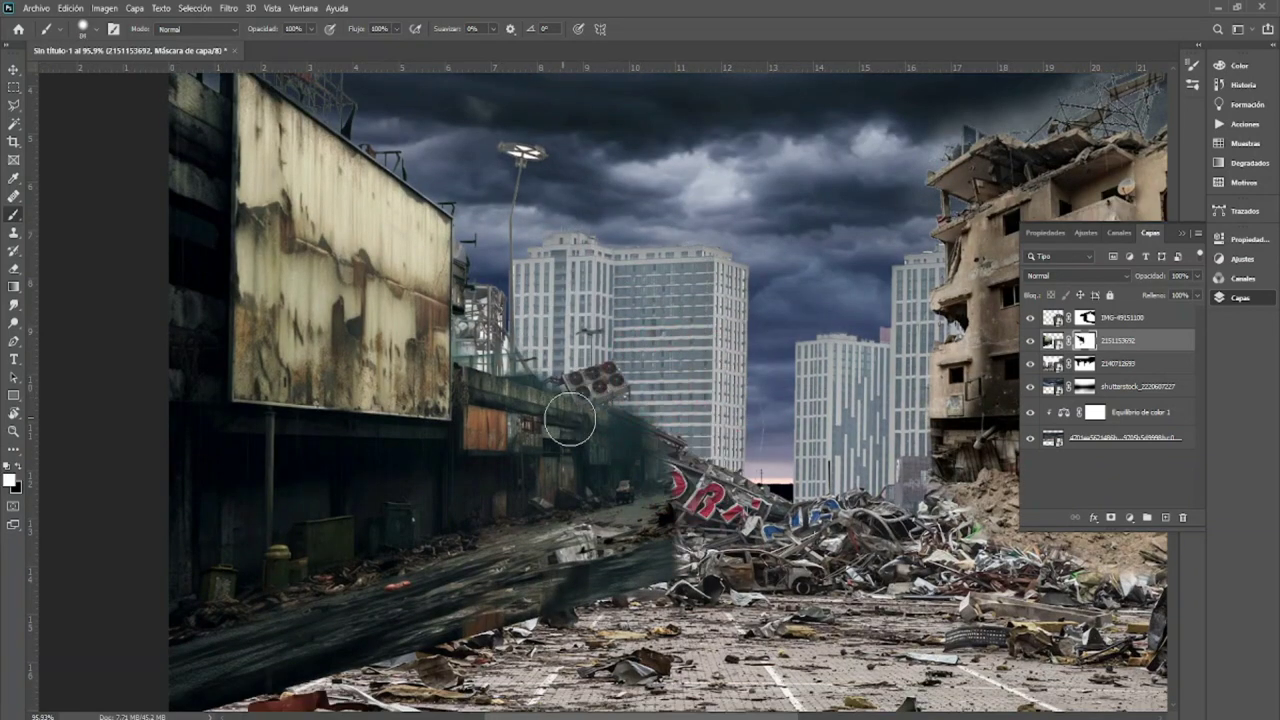
{"action": "left_click_drag", "start_coordinate": [620, 460], "coordinate": [632, 406]}
{"action": "mouse_move", "coordinate": [690, 440]}
{"action": "left_mouse_down"}
{"action": "mouse_move", "coordinate": [500, 560]}
{"action": "mouse_move", "coordinate": [200, 620]}
{"action": "mouse_move", "coordinate": [662, 413]}
{"action": "left_mouse_up"}
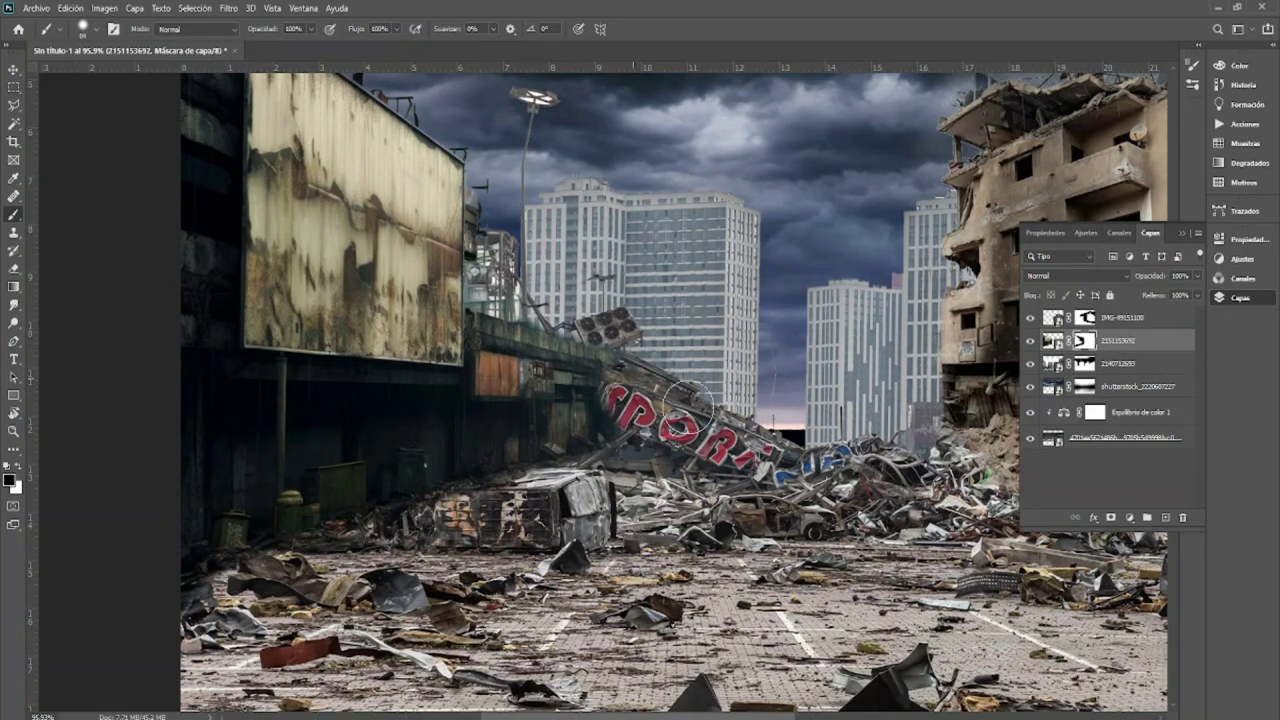
Step: Reveal the dark overpass behind the debris on the billboard mask
{"action": "scroll", "coordinate": [565, 460], "scroll_direction": "down", "scroll_amount": 4}
{"action": "scroll", "coordinate": [455, 485], "scroll_direction": "down", "scroll_amount": 1}
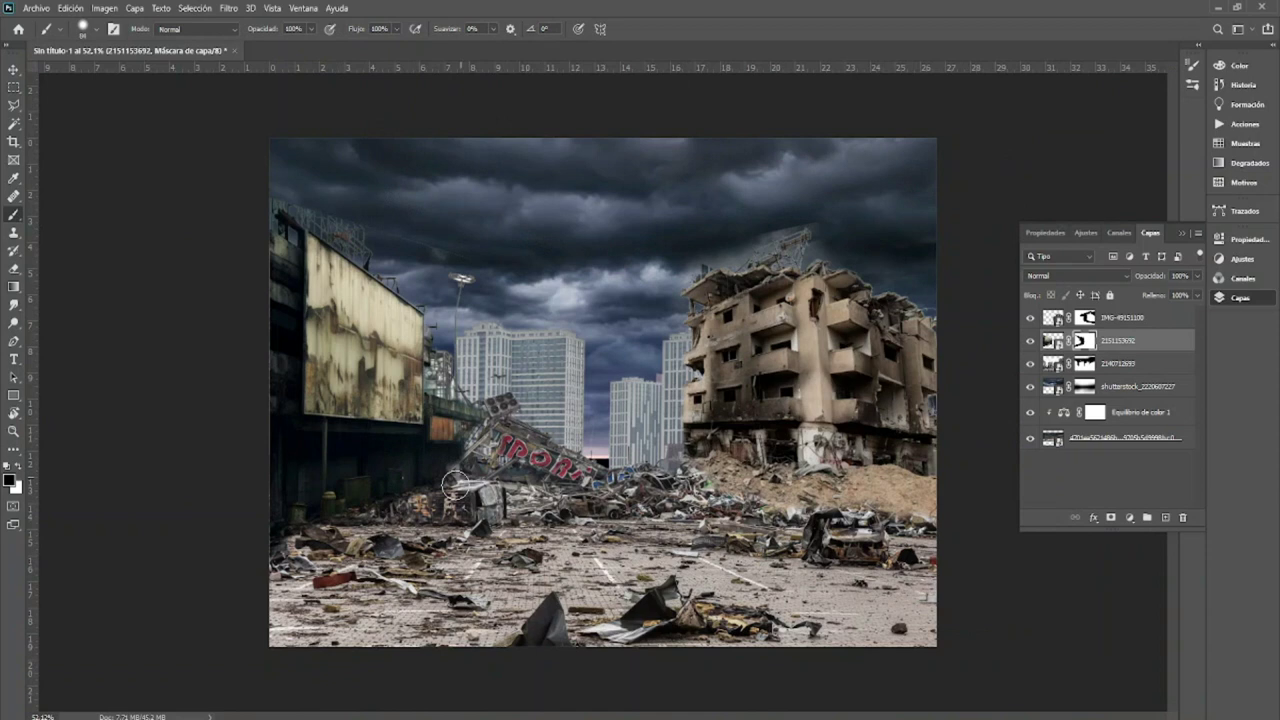
{"action": "scroll", "coordinate": [423, 472], "scroll_direction": "up", "scroll_amount": 2}
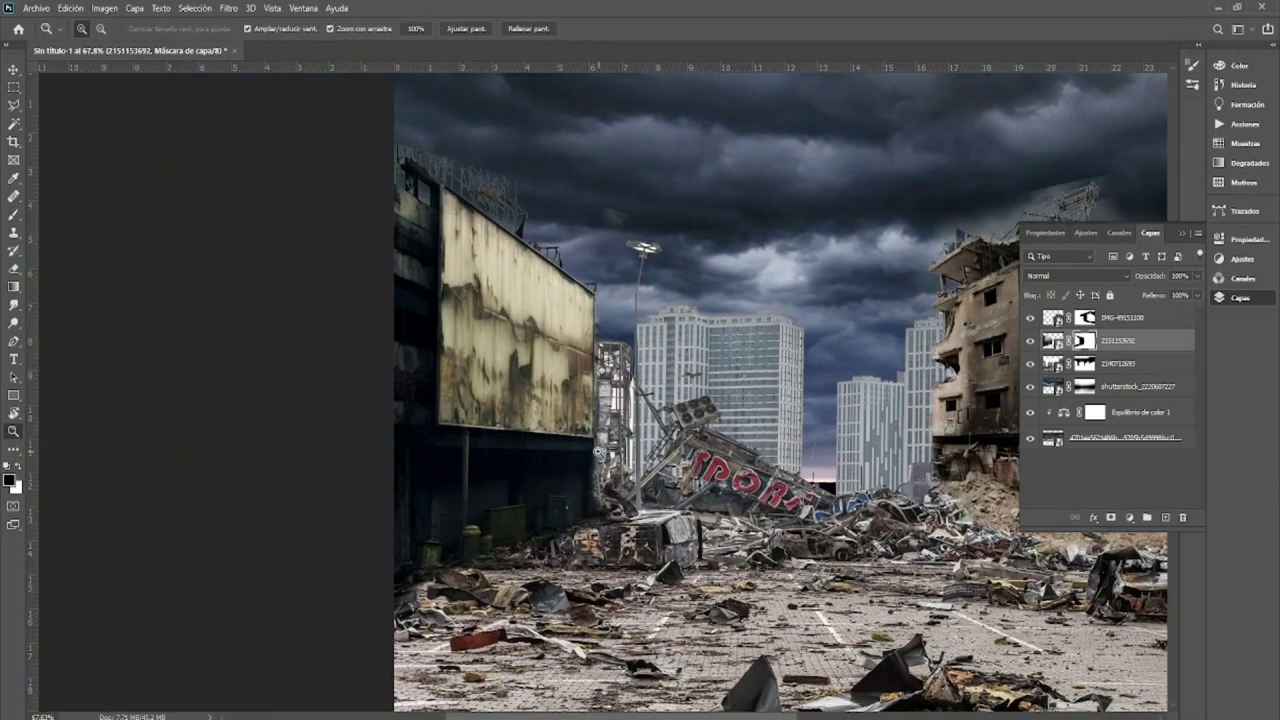
{"action": "left_click_drag", "start_coordinate": [627, 450], "coordinate": [658, 440]}
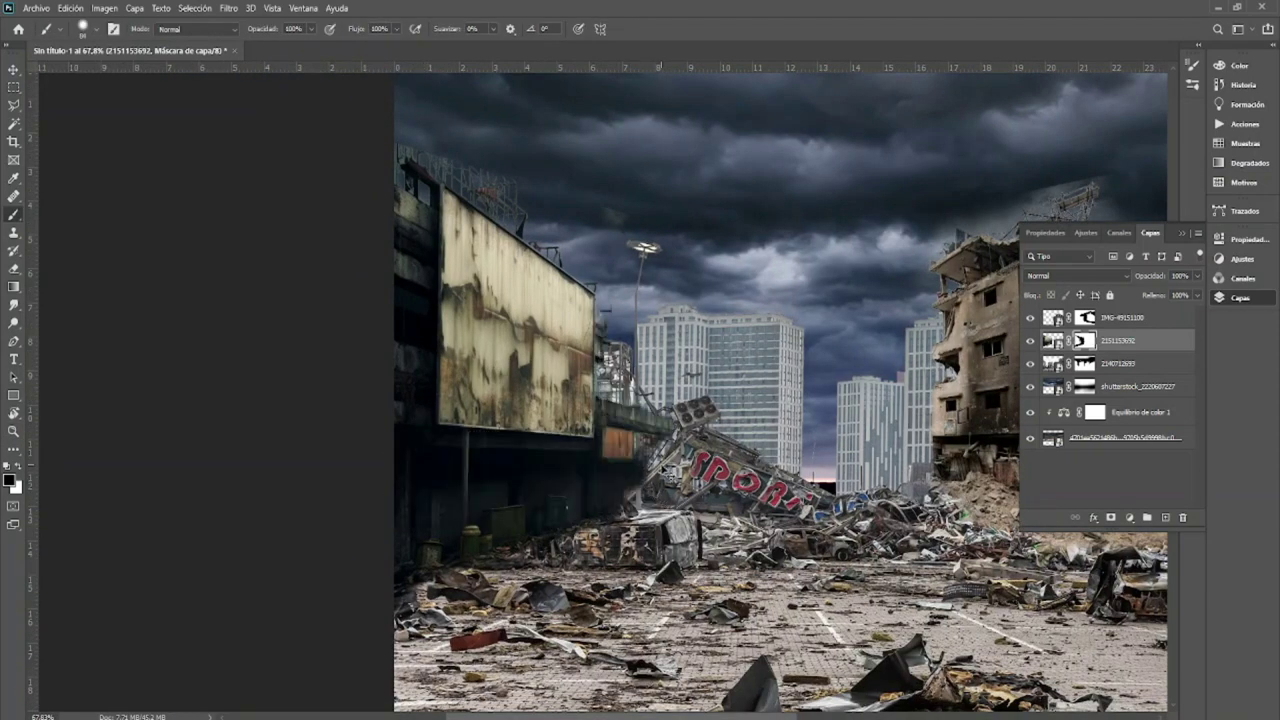
{"action": "right_click", "coordinate": [659, 459]}
{"action": "key", "text": "Escape"}
{"action": "key", "text": "x"}
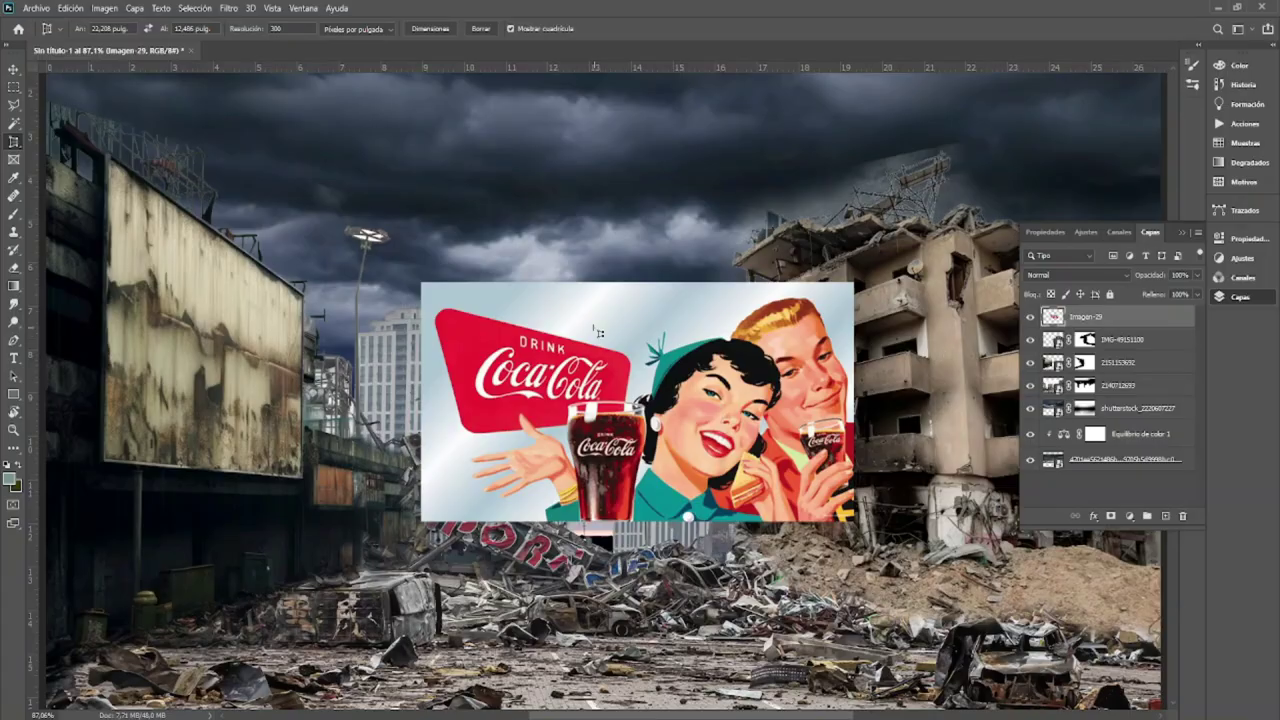
Step: Move the Coca-Cola poster onto the left billboard and distort its corners to match the perspective
{"action": "left_click_drag", "start_coordinate": [597, 331], "coordinate": [282, 209]}
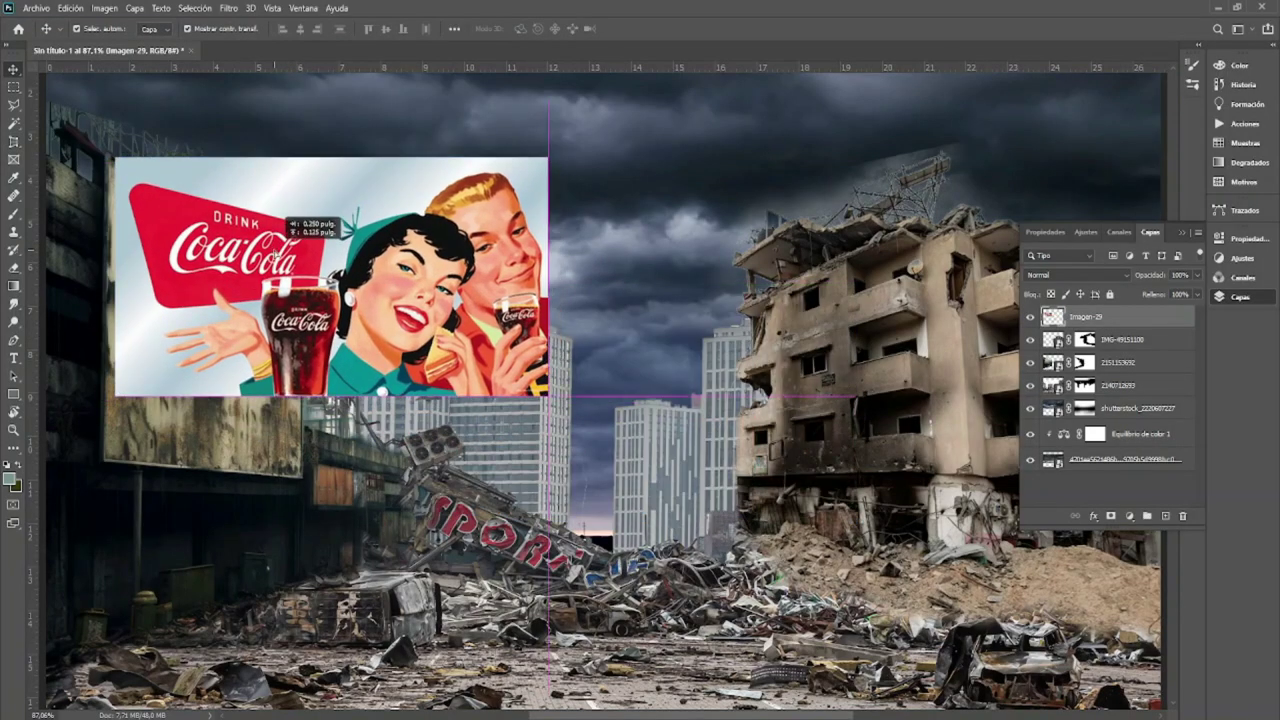
{"action": "left_click_drag", "start_coordinate": [106, 160], "coordinate": [118, 150]}
{"action": "left_click_drag", "start_coordinate": [546, 398], "coordinate": [303, 476]}
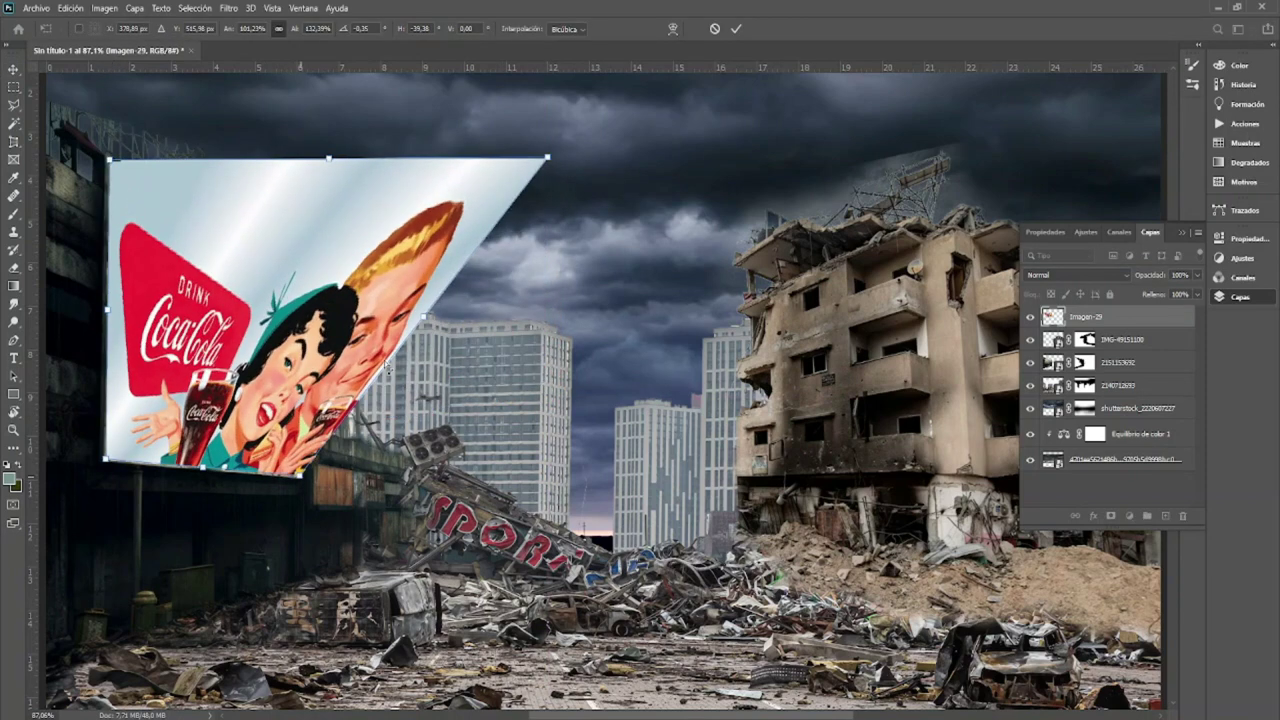
{"action": "left_click_drag", "start_coordinate": [546, 157], "coordinate": [303, 297]}
{"action": "key", "text": "Return"}
Step: Set the poster to Multiply with Blend If sliders so the billboard texture shows through
{"action": "right_click", "coordinate": [1140, 316]}
{"action": "left_click", "coordinate": [960, 151]}
{"action": "mouse_move", "coordinate": [905, 549]}
{"action": "left_mouse_down"}
{"action": "mouse_move", "coordinate": [977, 549]}
{"action": "mouse_move", "coordinate": [905, 549]}
{"action": "left_mouse_up"}
{"action": "left_click_drag", "start_coordinate": [1073, 549], "coordinate": [1004, 549]}
{"action": "mouse_move", "coordinate": [1074, 520]}
{"action": "left_mouse_down"}
{"action": "mouse_move", "coordinate": [1027, 520]}
{"action": "mouse_move", "coordinate": [1060, 521]}
{"action": "left_mouse_up"}
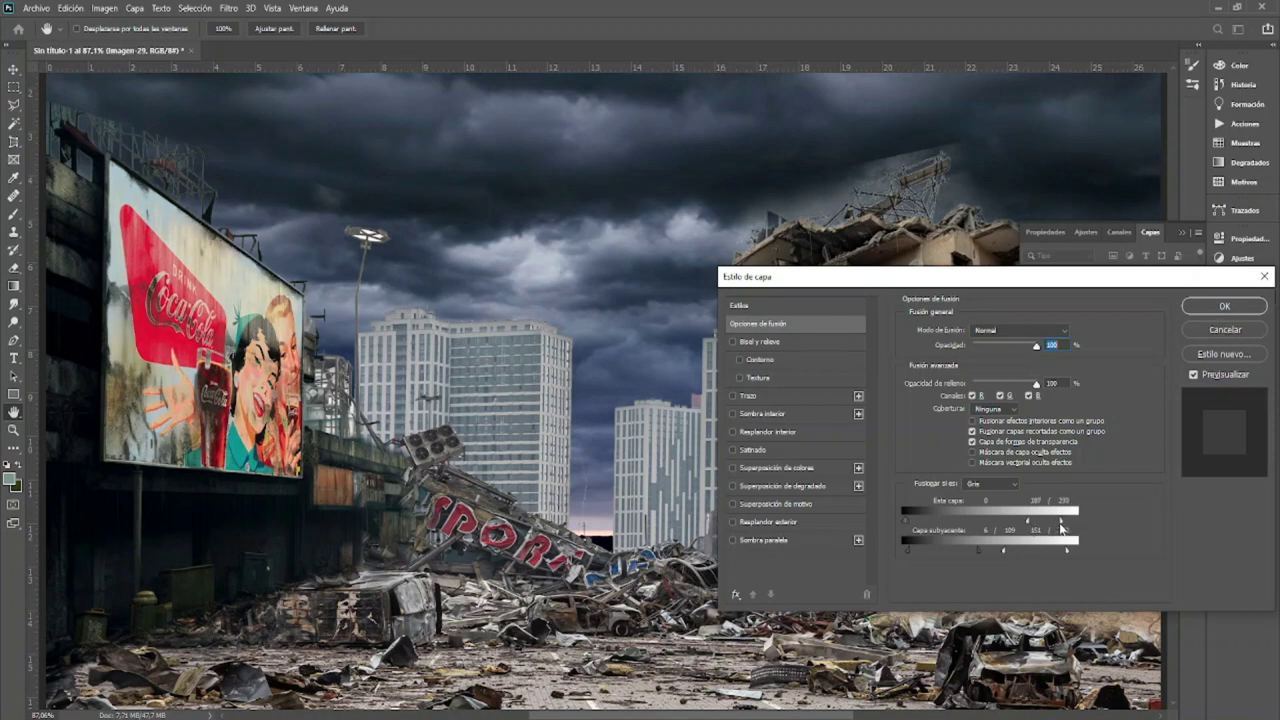
{"action": "left_click_drag", "start_coordinate": [941, 517], "coordinate": [930, 519]}
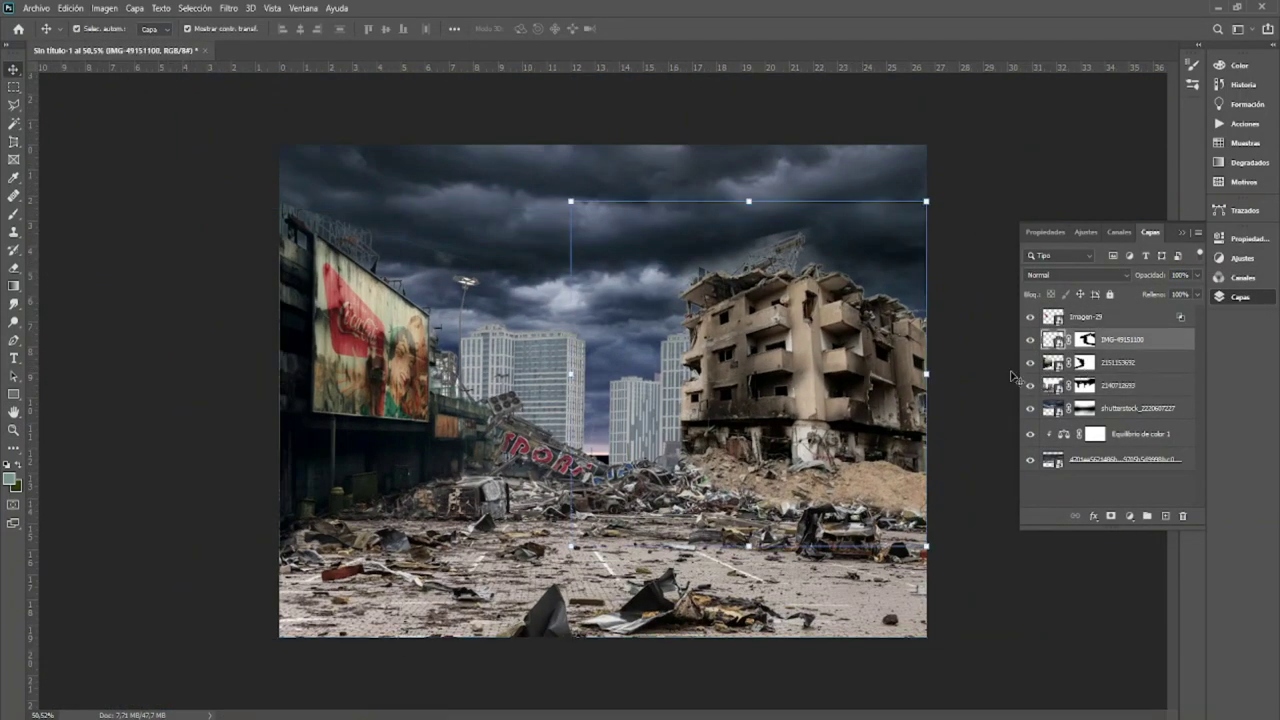
{"action": "left_click", "coordinate": [195, 8]}
{"action": "left_click", "coordinate": [400, 248]}
{"action": "left_click", "coordinate": [721, 229]}
{"action": "right_click", "coordinate": [1085, 339]}
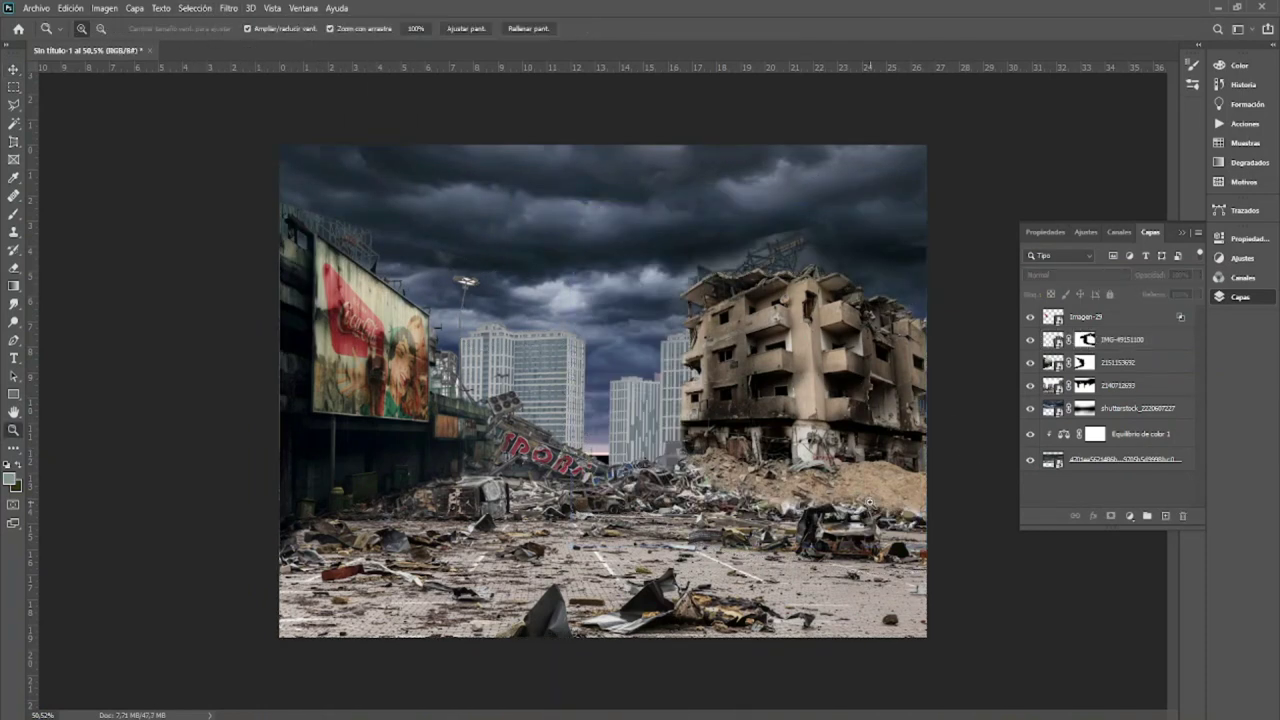
{"action": "left_click", "coordinate": [631, 398]}
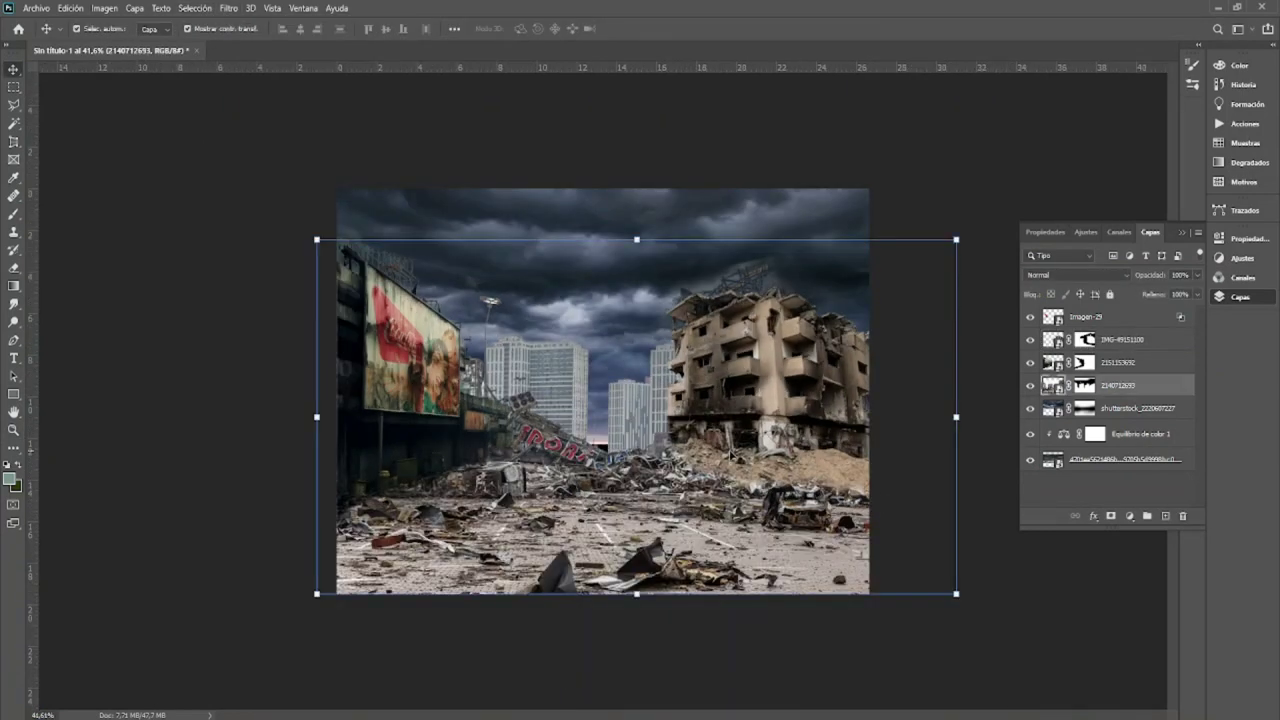
Step: Add a grey-green Solid Color fill in Screen (Trama) mode, hidden by an inverted black mask
{"action": "left_click", "coordinate": [1134, 515]}
{"action": "left_click", "coordinate": [1165, 275]}
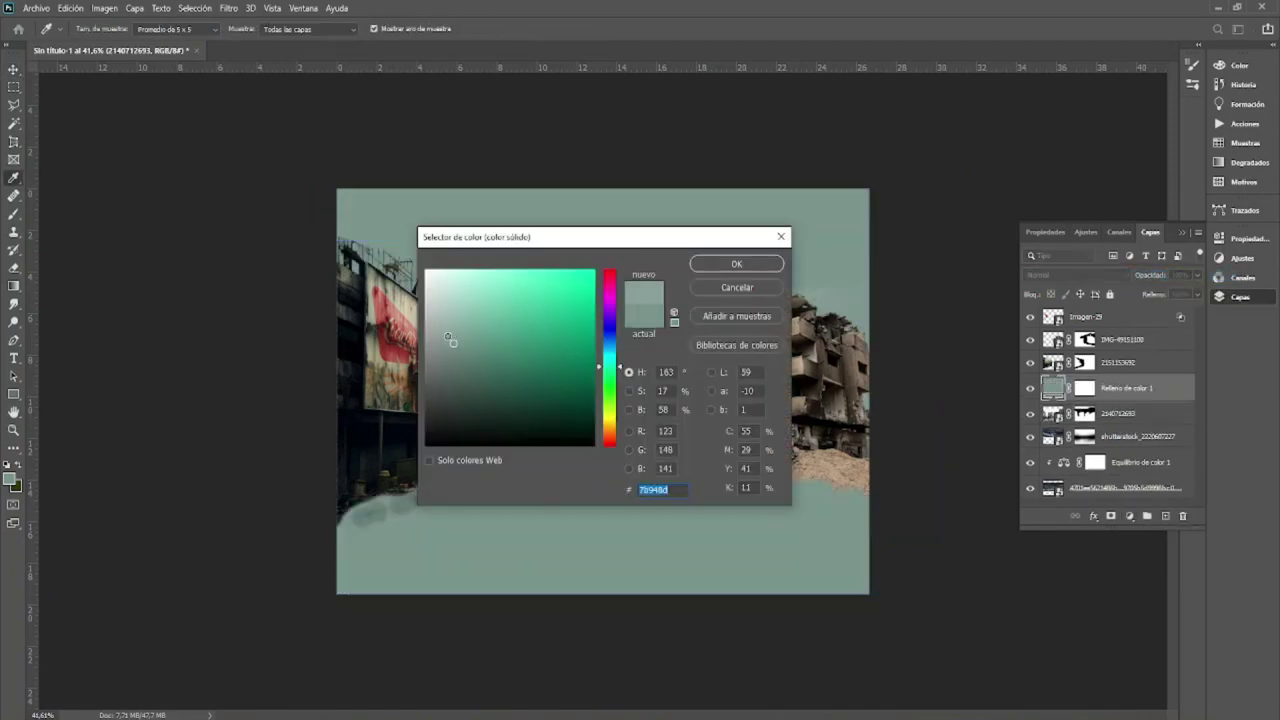
{"action": "left_click", "coordinate": [736, 263]}
{"action": "left_click", "coordinate": [1075, 274]}
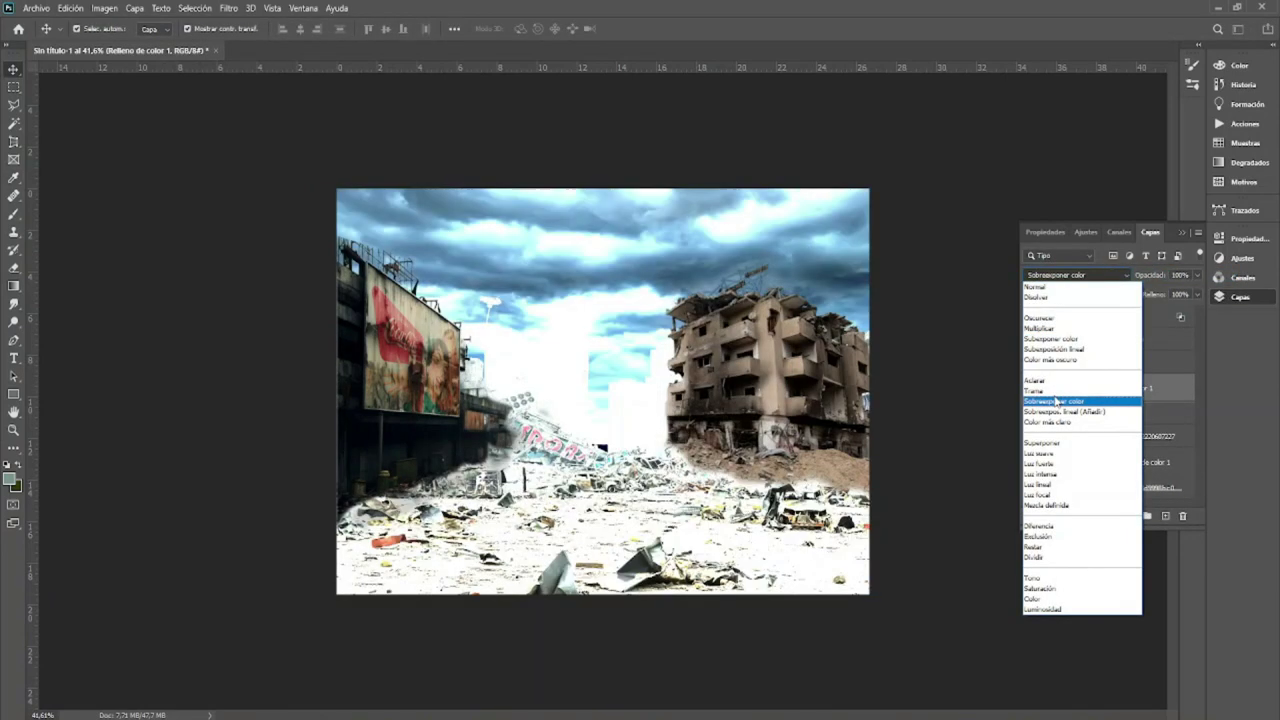
{"action": "left_click", "coordinate": [1060, 390]}
{"action": "key", "text": "ctrl+i"}
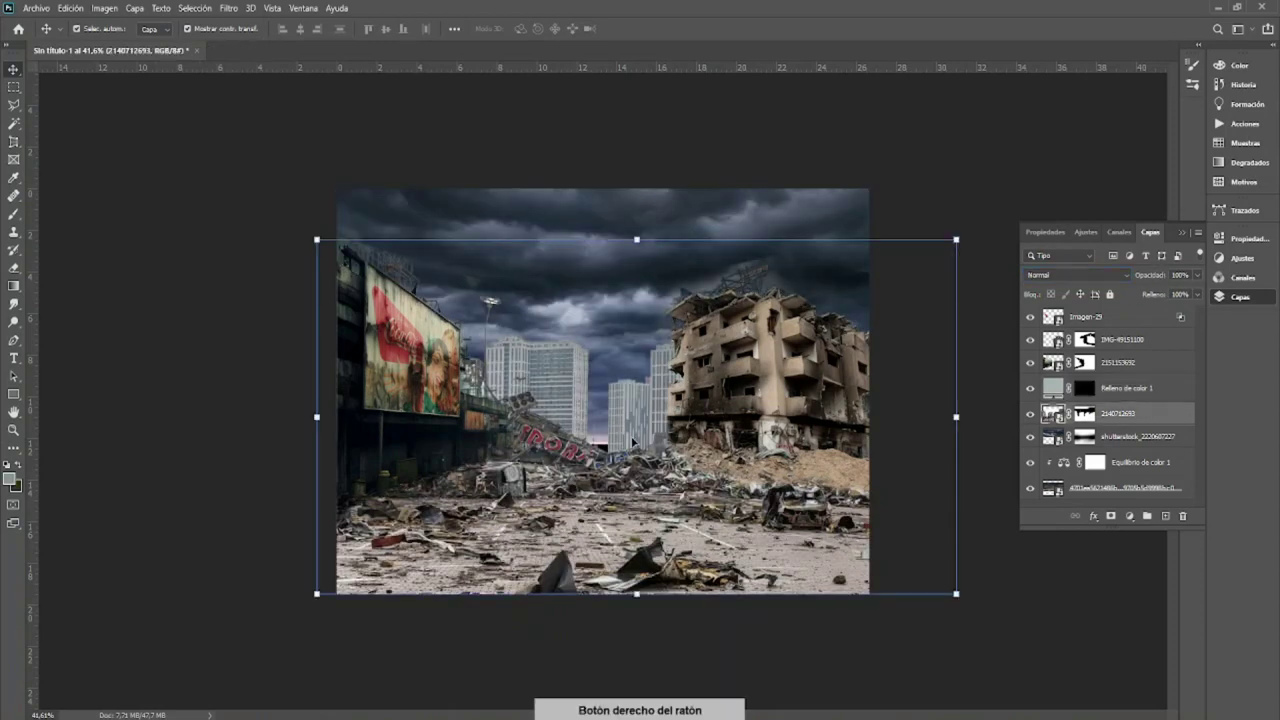
Step: Paint haze into the fill's mask with a Spiritcoda grass brush, adding more at lower left
{"action": "key", "text": "b"}
{"action": "right_click", "coordinate": [670, 440]}
{"action": "scroll", "coordinate": [778, 560], "scroll_direction": "down", "scroll_amount": 5}
{"action": "scroll", "coordinate": [775, 558], "scroll_direction": "down", "scroll_amount": 5}
{"action": "scroll", "coordinate": [768, 555], "scroll_direction": "down", "scroll_amount": 5}
{"action": "left_click", "coordinate": [686, 585]}
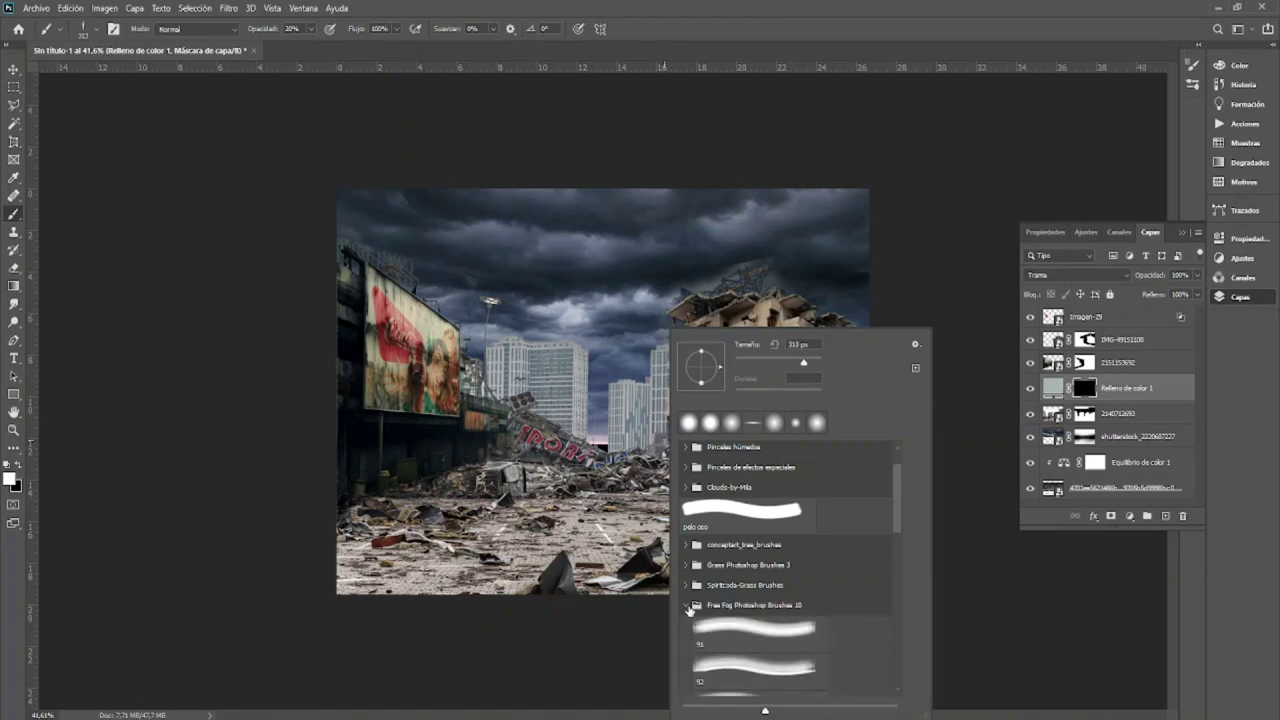
{"action": "right_click", "coordinate": [611, 557]}
{"action": "mouse_move", "coordinate": [611, 557]}
{"action": "left_mouse_down"}
{"action": "mouse_move", "coordinate": [518, 452]}
{"action": "mouse_move", "coordinate": [610, 420]}
{"action": "left_mouse_up"}
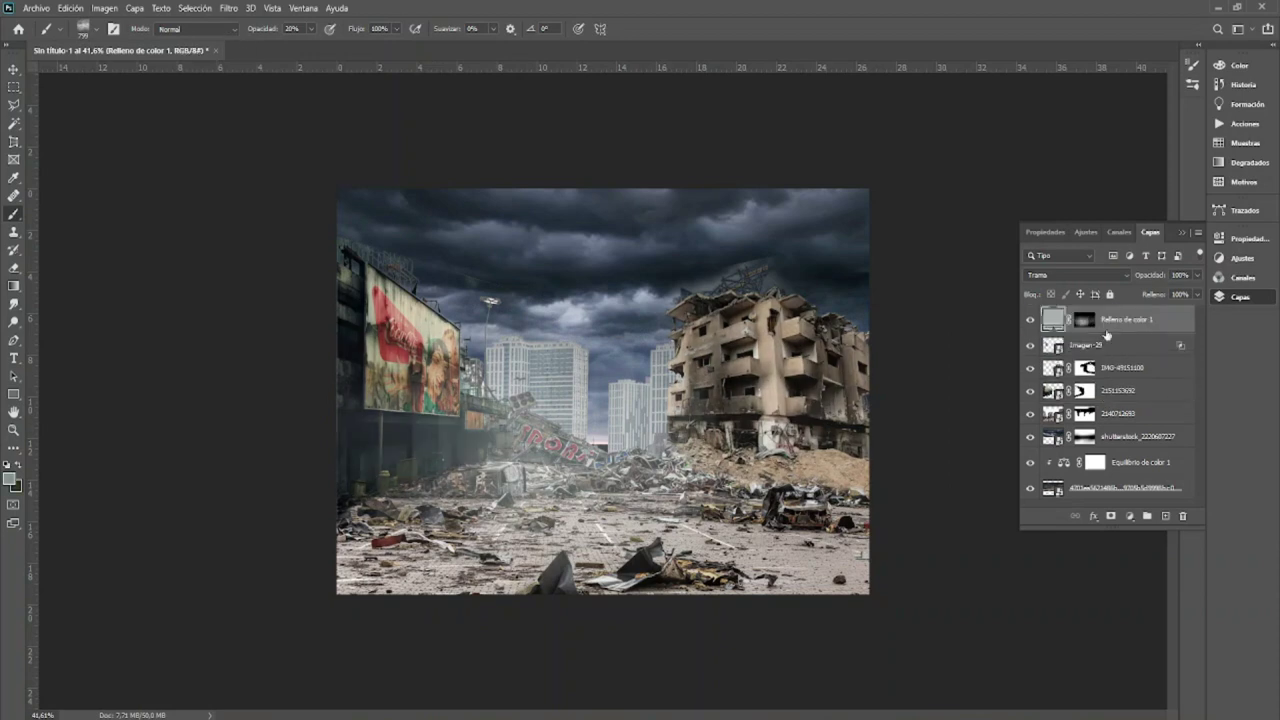
{"action": "left_click_drag", "start_coordinate": [400, 460], "coordinate": [520, 520]}
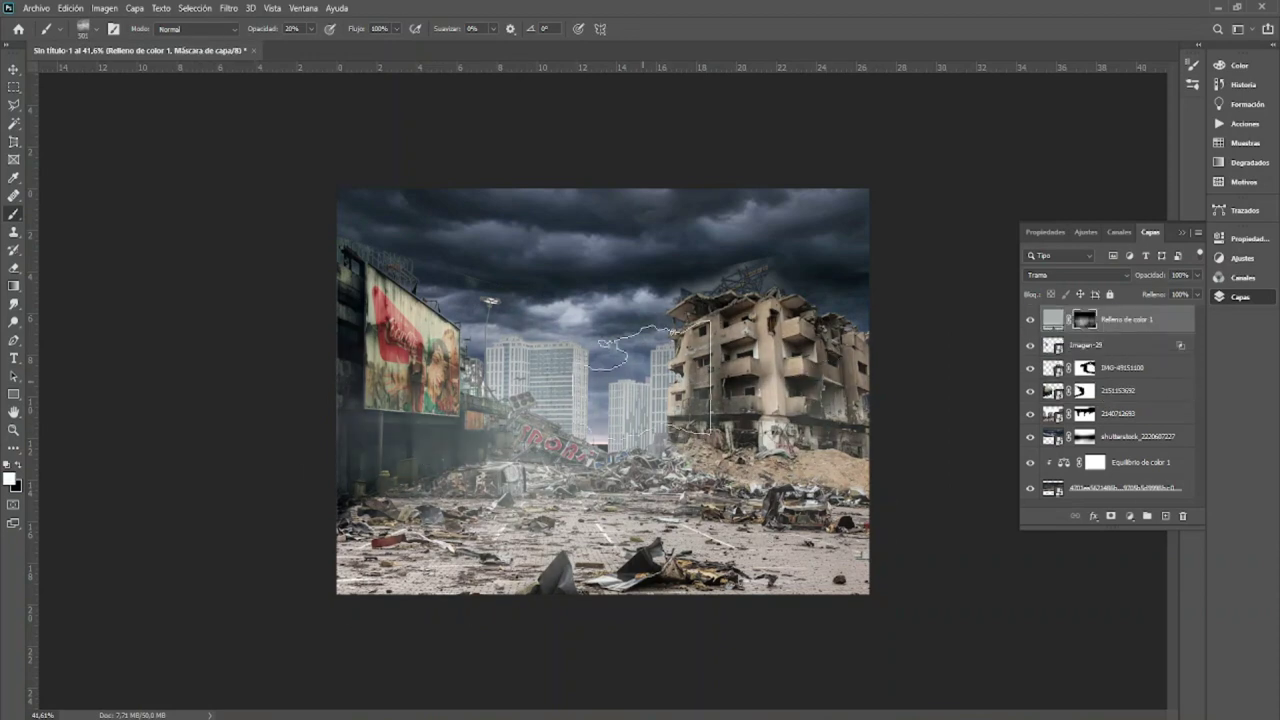
Step: Paint faint haze toward the scene centre at 10% brush opacity, then select the bottom layer
{"action": "key", "text": "v"}
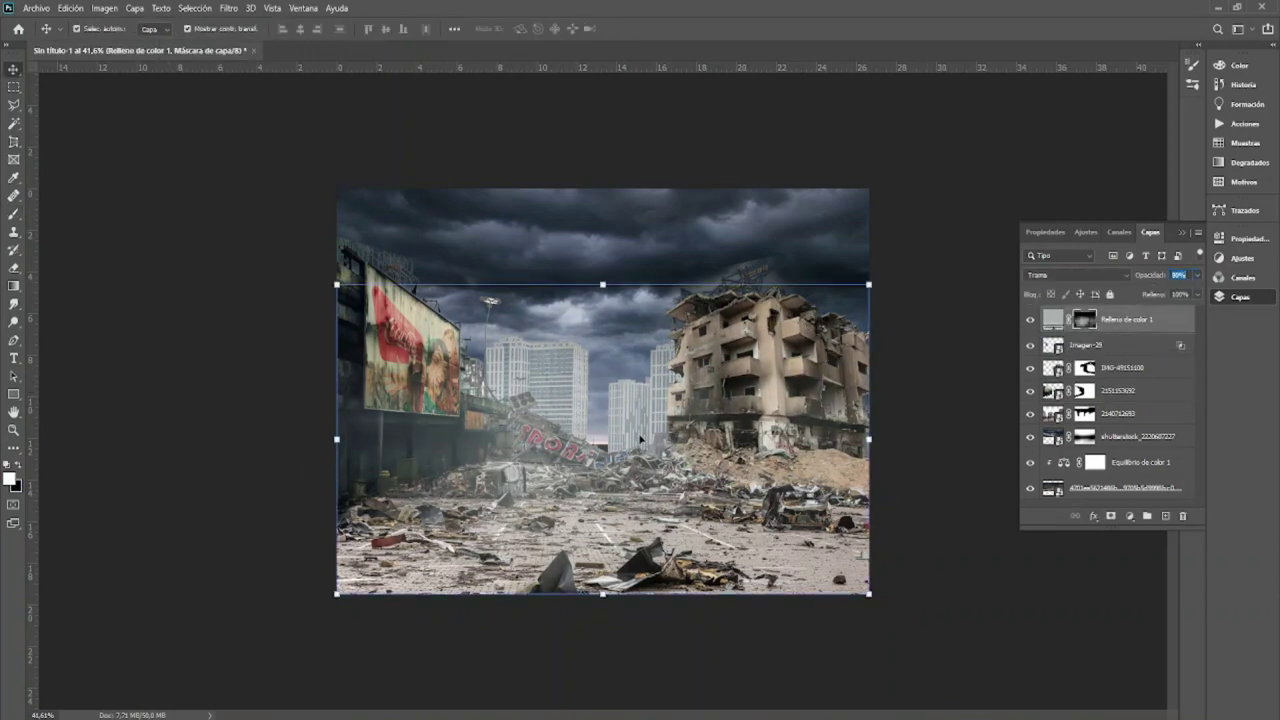
{"action": "key", "text": "b"}
{"action": "right_click", "coordinate": [655, 335]}
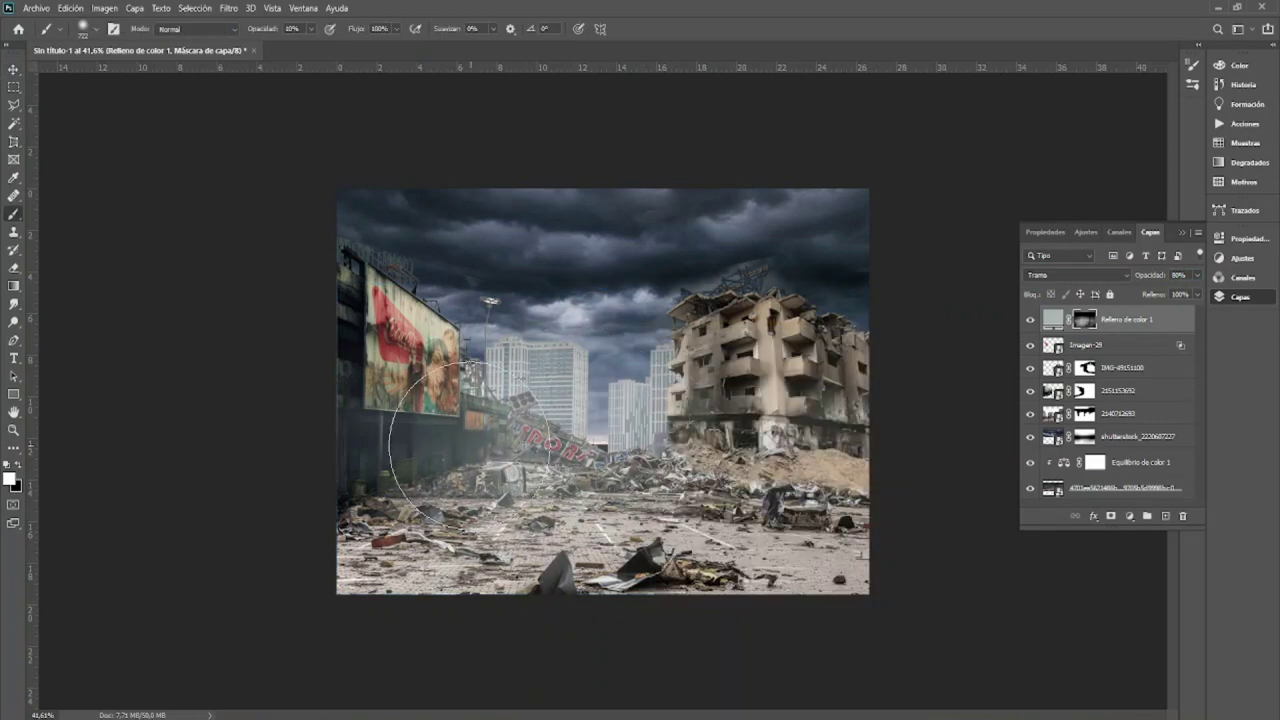
{"action": "key", "text": "1"}
{"action": "left_click_drag", "start_coordinate": [792, 420], "coordinate": [600, 360]}
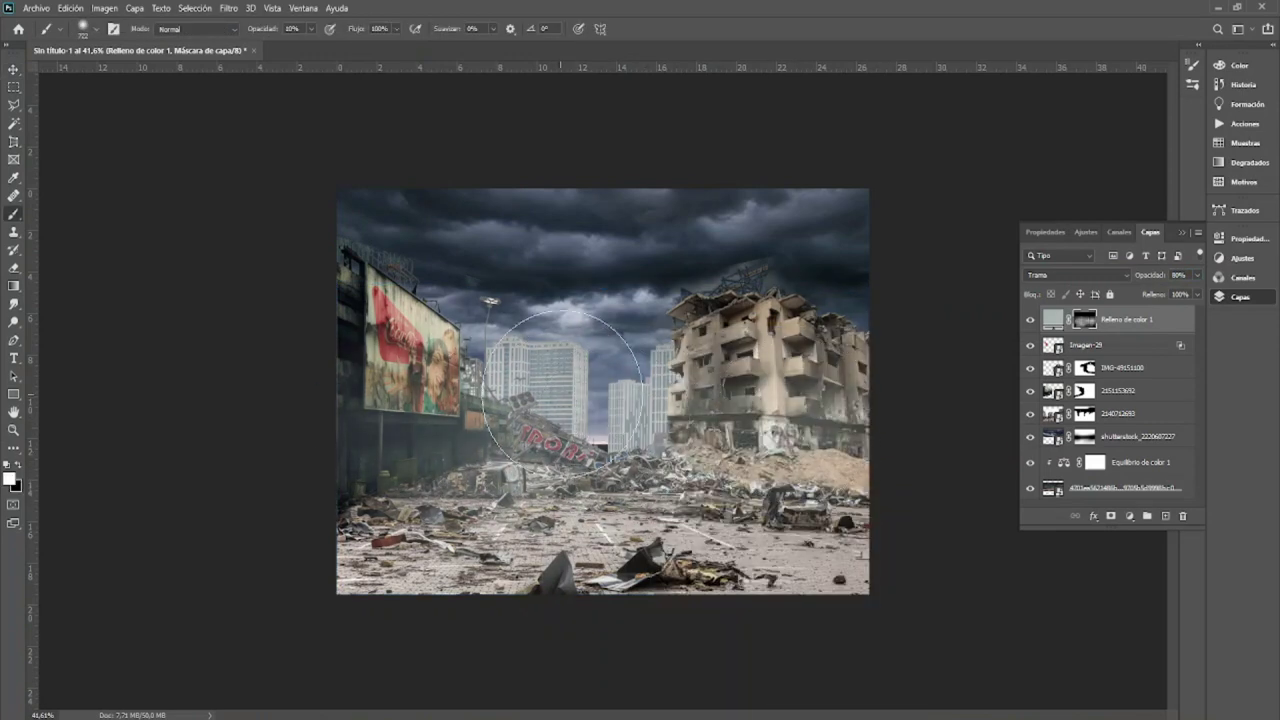
{"action": "key", "text": "v"}
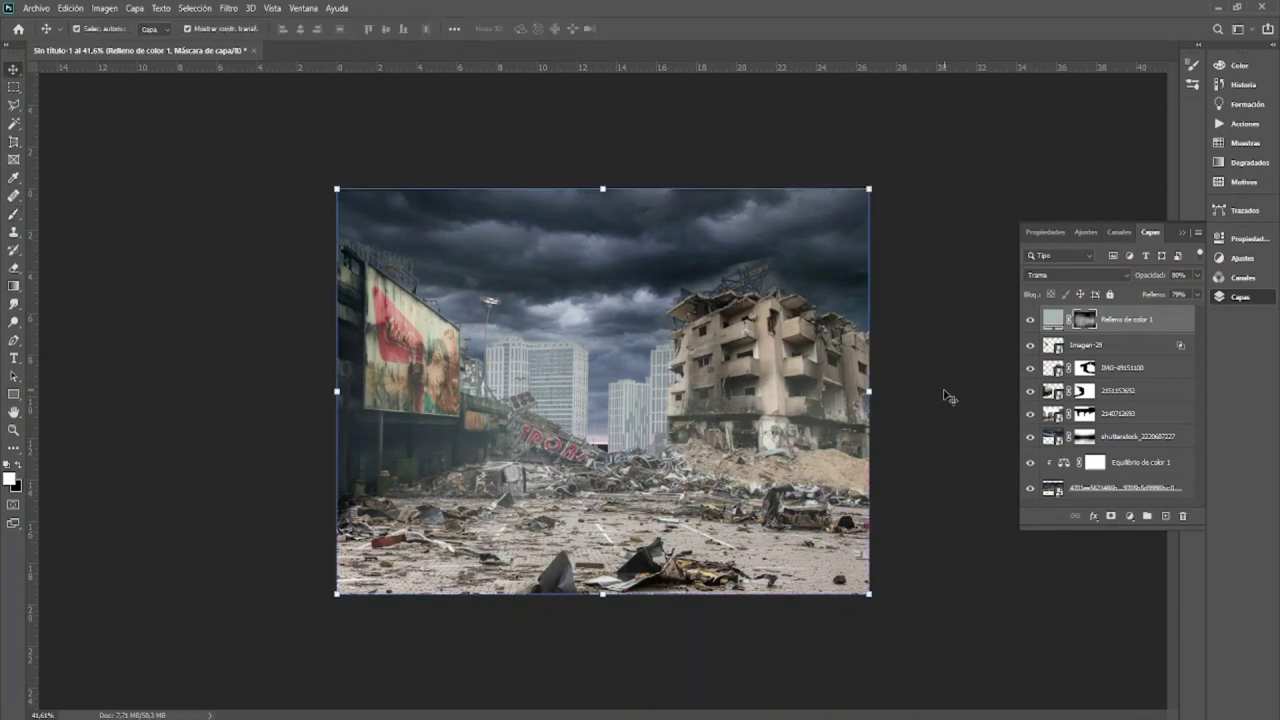
{"action": "left_click", "coordinate": [1096, 489]}
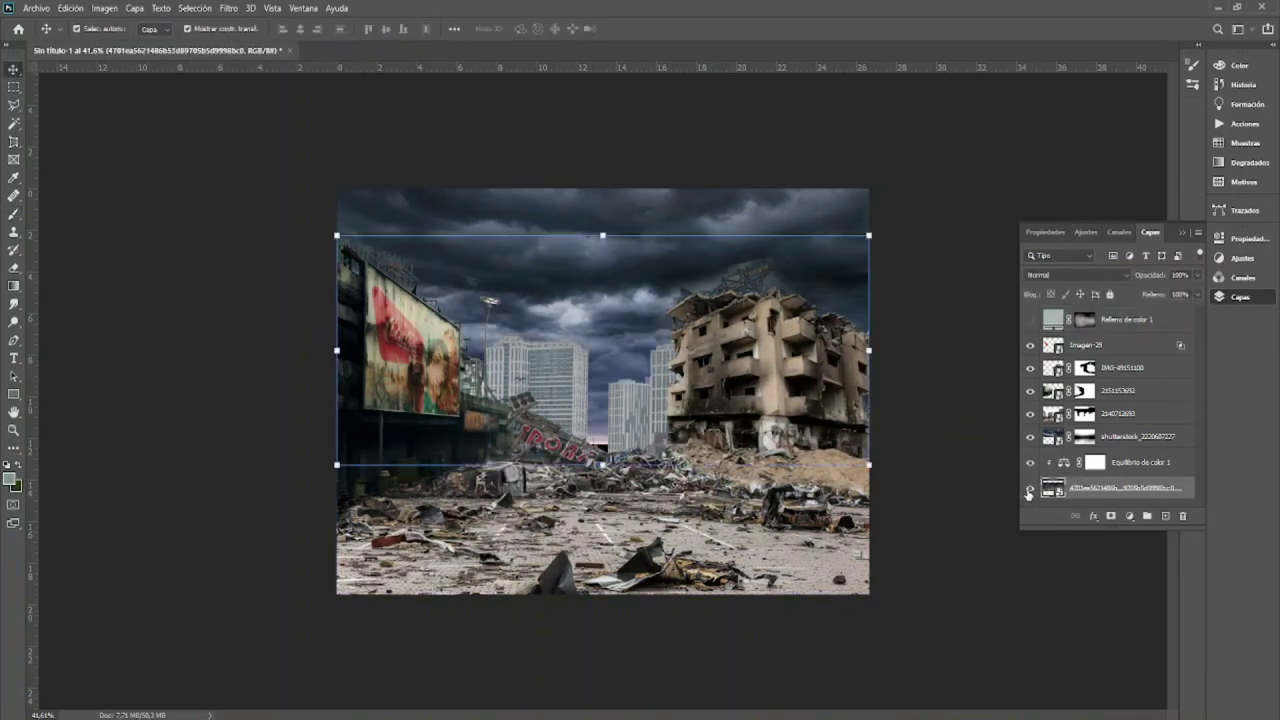
Step: Add a clipped Color Balance cooling shadows toward cyan and blue and midtones toward blue
{"action": "left_click", "coordinate": [1032, 463]}
{"action": "left_click", "coordinate": [1128, 515]}
{"action": "left_click", "coordinate": [1100, 404]}
{"action": "left_click", "coordinate": [1118, 279]}
{"action": "left_click", "coordinate": [1080, 288]}
{"action": "left_click_drag", "start_coordinate": [1090, 354], "coordinate": [1097, 354]}
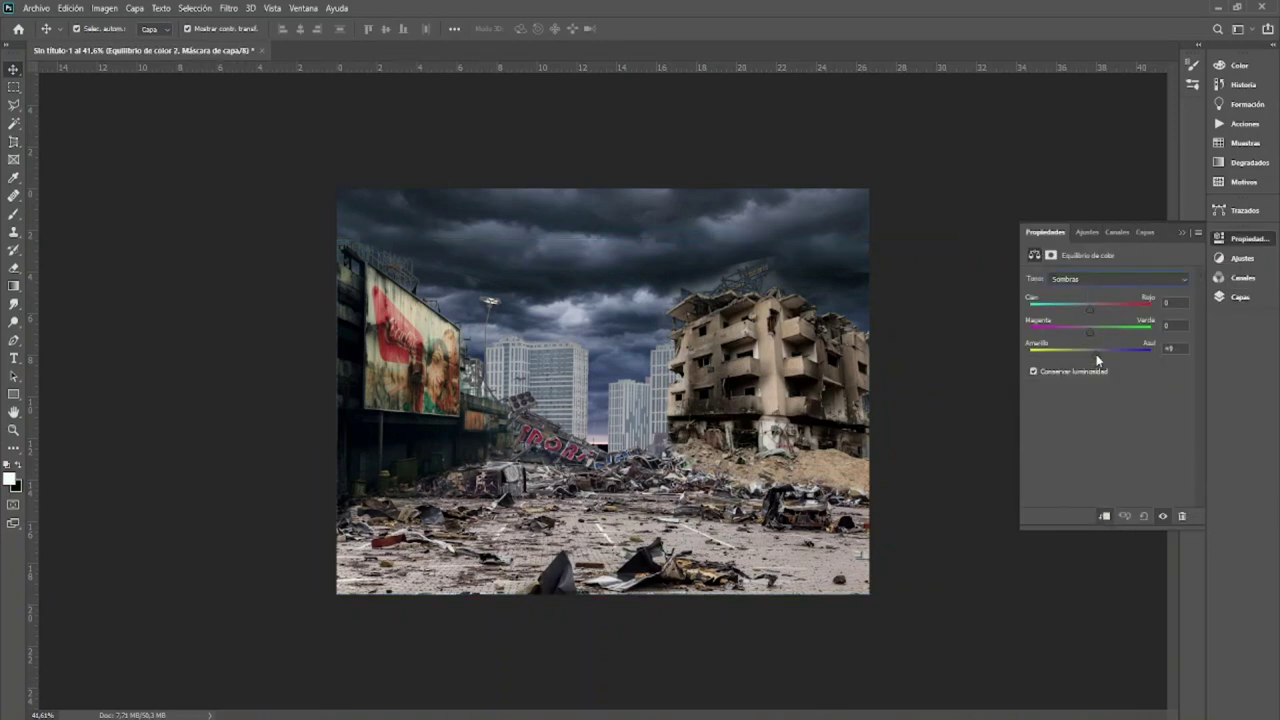
{"action": "left_click_drag", "start_coordinate": [1087, 302], "coordinate": [1078, 303]}
{"action": "left_click", "coordinate": [1118, 279]}
{"action": "left_click", "coordinate": [1080, 291]}
{"action": "left_click_drag", "start_coordinate": [1094, 356], "coordinate": [1096, 358]}
{"action": "left_click", "coordinate": [1118, 279]}
{"action": "left_click", "coordinate": [1080, 312]}
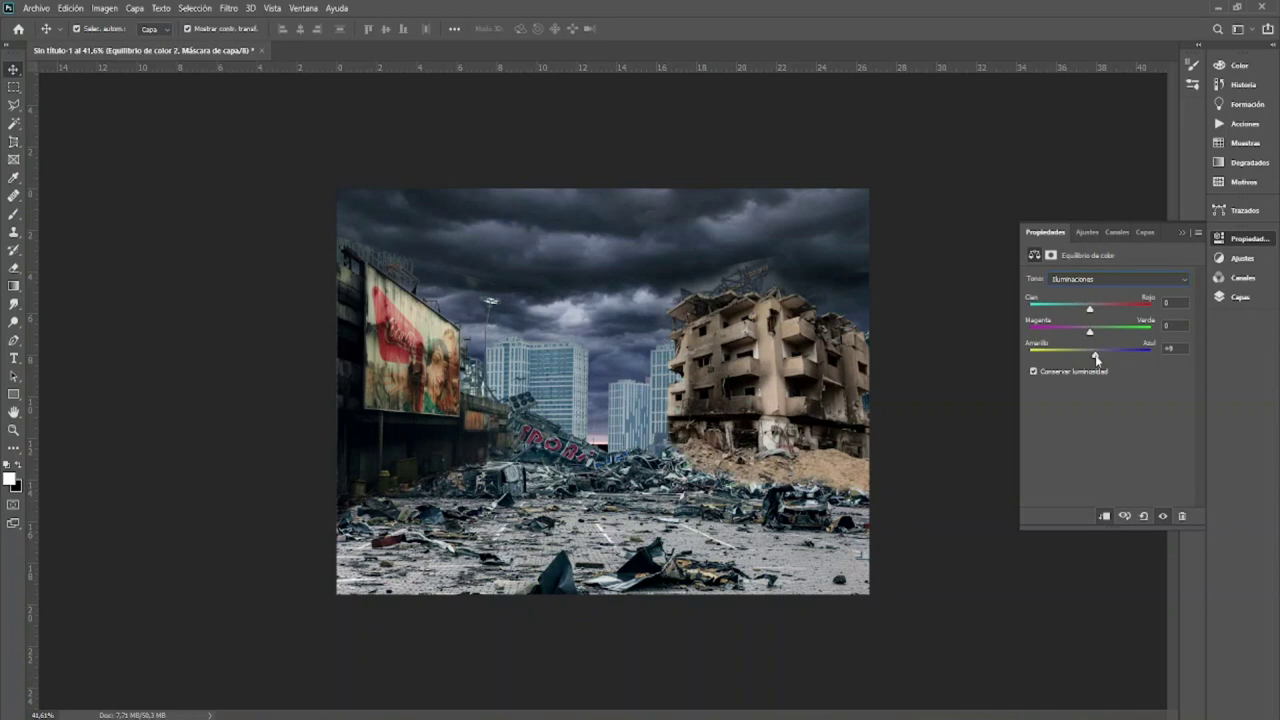
Step: Add a clipped Levels adjustment that darkens the scene's midtones
{"action": "left_click", "coordinate": [1238, 296]}
{"action": "left_click", "coordinate": [1120, 540]}
{"action": "left_click", "coordinate": [1165, 340]}
{"action": "left_click_drag", "start_coordinate": [1120, 386], "coordinate": [1077, 310]}
{"action": "left_click", "coordinate": [1240, 296]}
Step: Add Color Balance 3 shifting the building's highlights toward blue and cyan, then select its mask
{"action": "left_click", "coordinate": [1124, 516]}
{"action": "left_click", "coordinate": [1160, 400]}
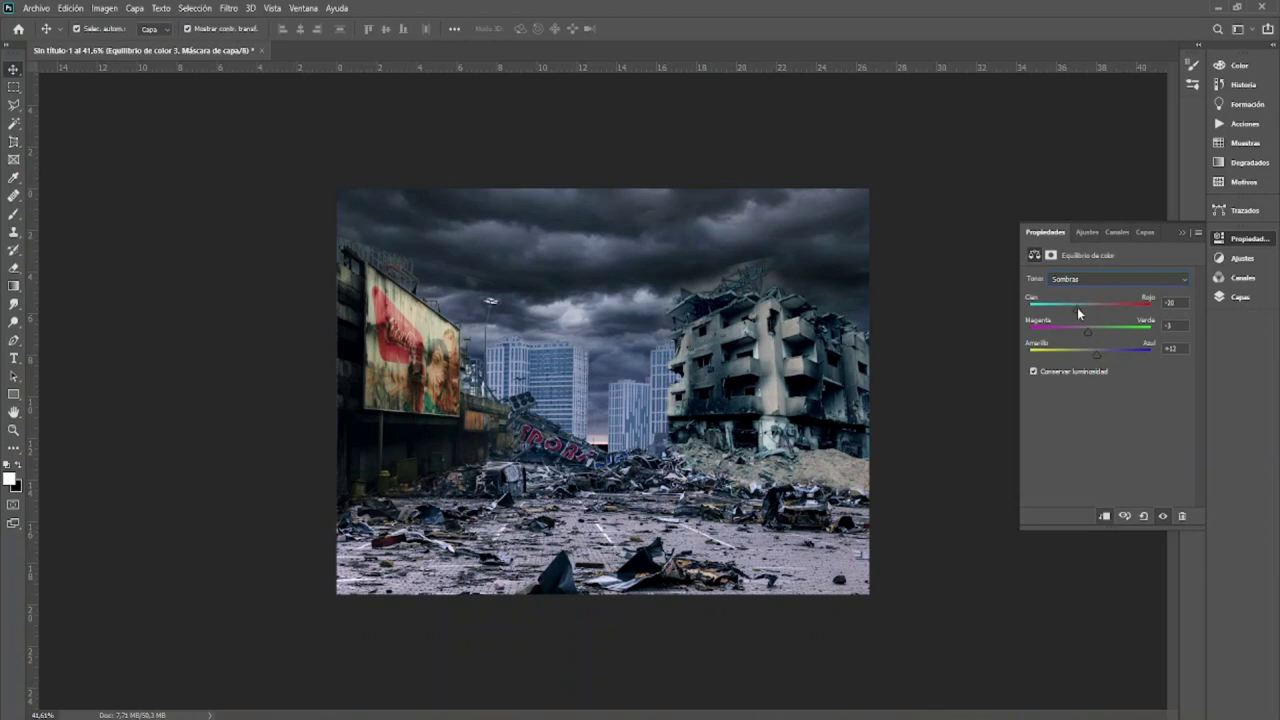
{"action": "key", "text": "Down"}
{"action": "key", "text": "Down"}
{"action": "left_click_drag", "start_coordinate": [1125, 356], "coordinate": [1111, 355]}
{"action": "left_click_drag", "start_coordinate": [1090, 308], "coordinate": [1078, 310]}
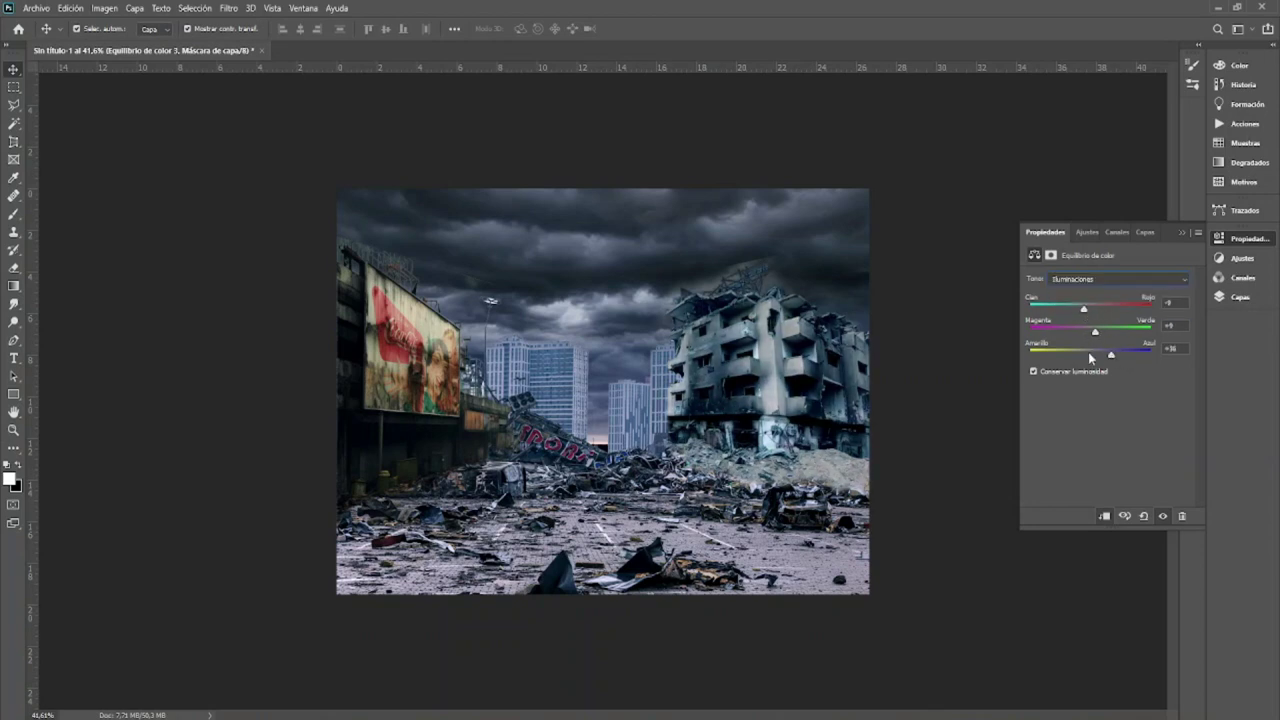
{"action": "left_click", "coordinate": [1240, 297]}
{"action": "left_click", "coordinate": [1085, 396]}
{"action": "scroll", "coordinate": [760, 330], "scroll_direction": "up", "scroll_amount": 3}
Step: Paint black on the IMG-49151100 mask and refine it in Select and Mask
{"action": "key", "text": "b"}
{"action": "right_click", "coordinate": [921, 385], "text": "alt"}
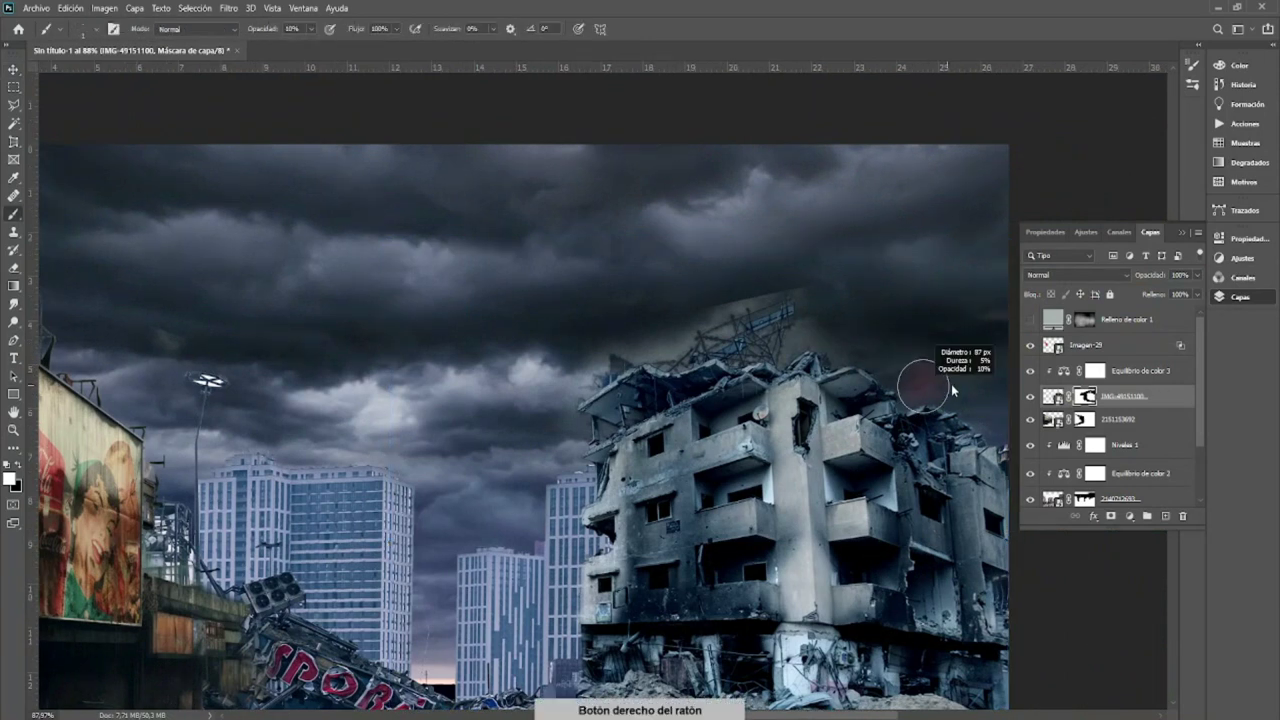
{"action": "key", "text": "x"}
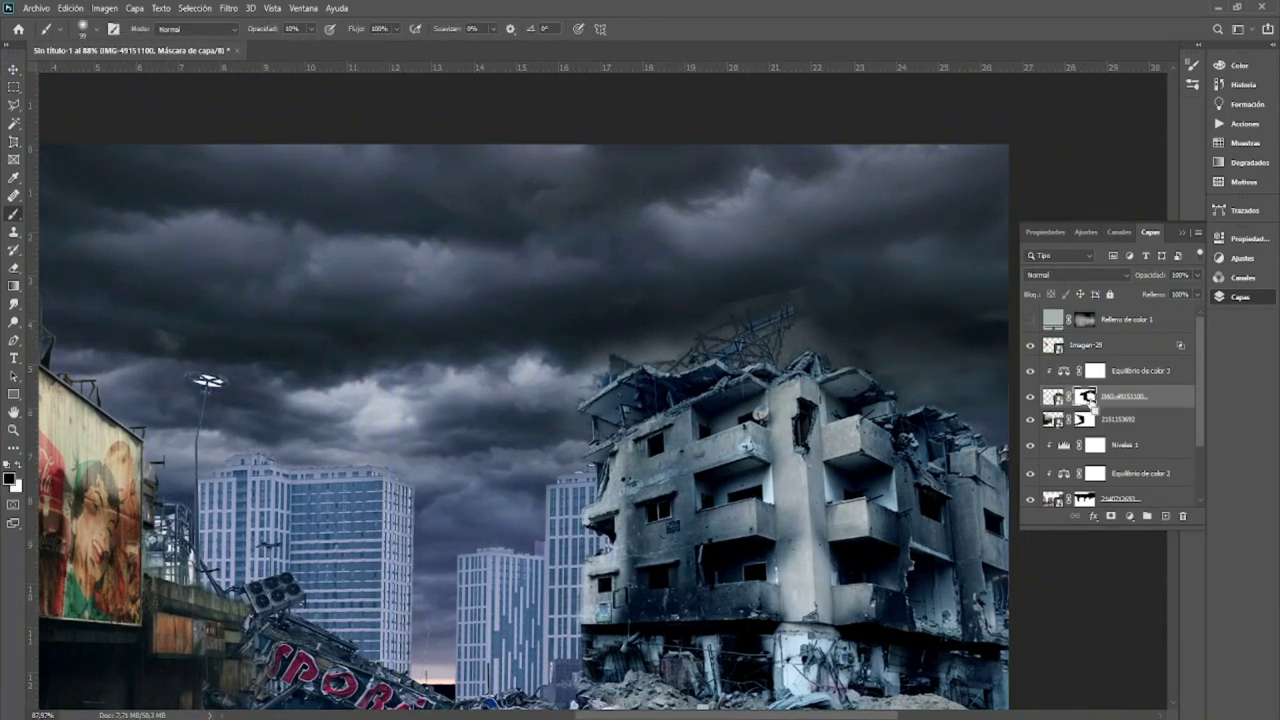
{"action": "key", "text": "l"}
{"action": "left_click", "coordinate": [362, 29]}
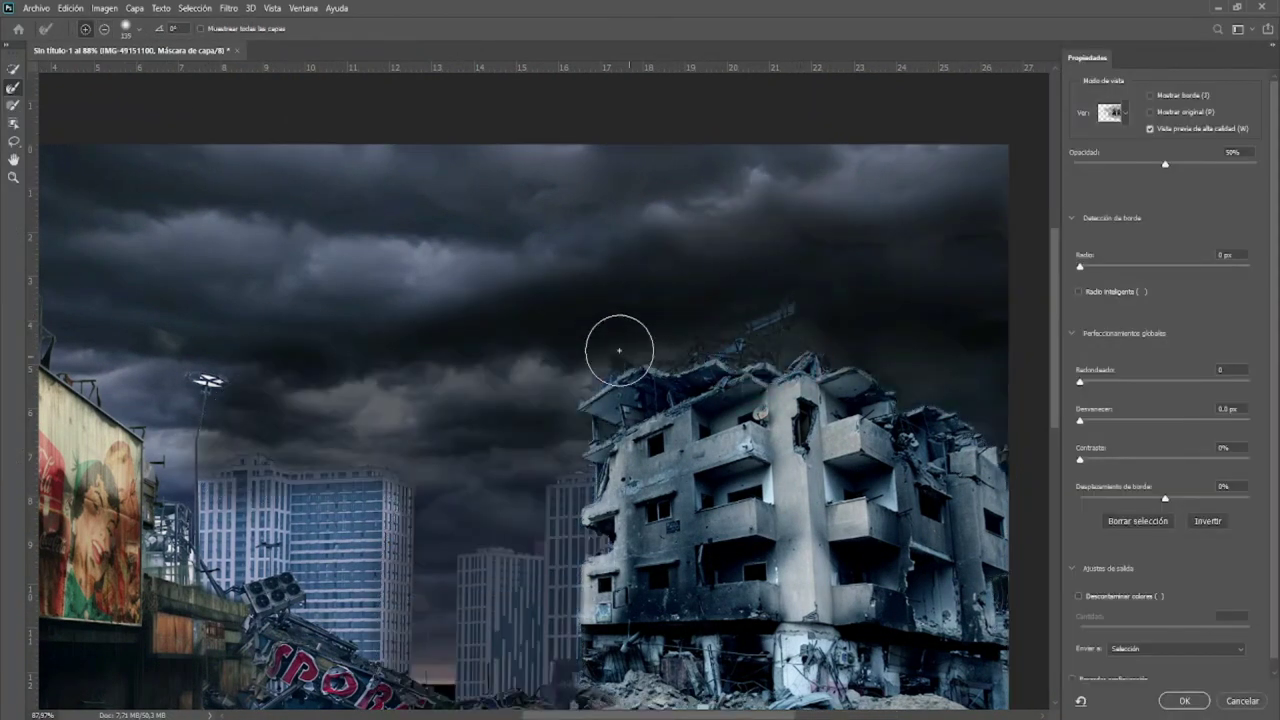
{"action": "left_click", "coordinate": [1183, 700]}
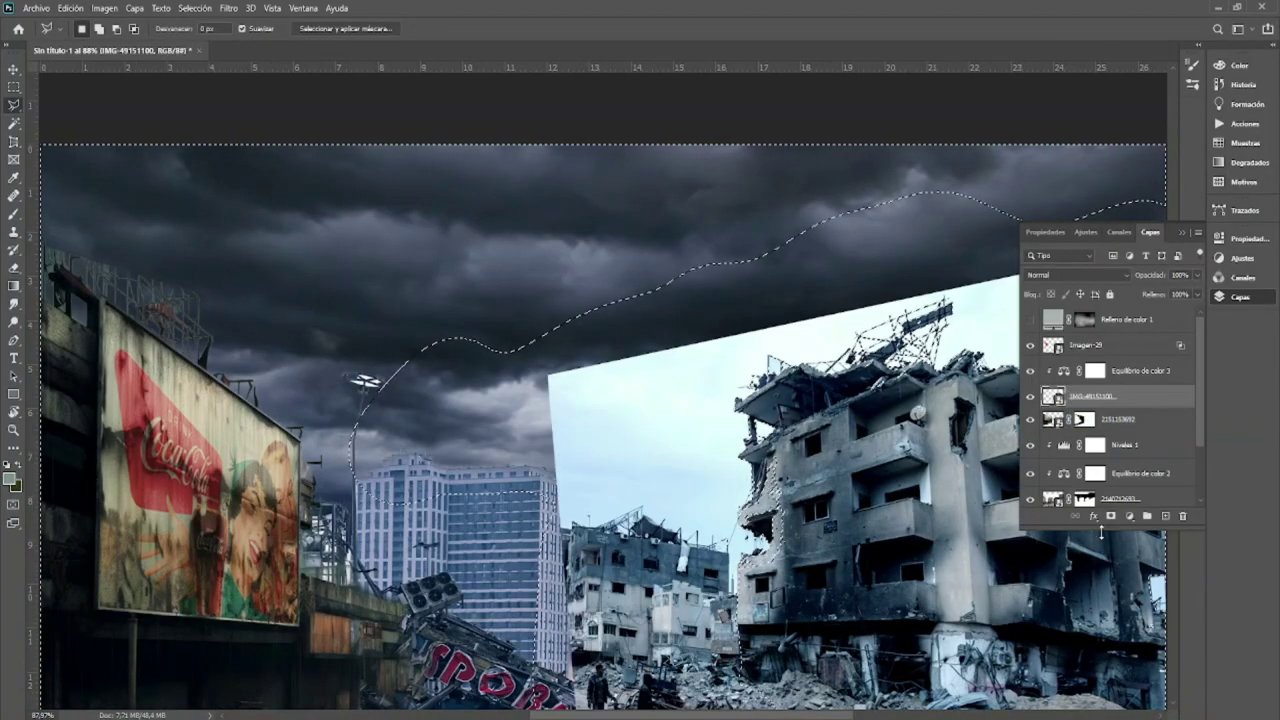
Step: Brush out the leftover pale edges above the rooftop with a size 60 brush
{"action": "key", "text": "b"}
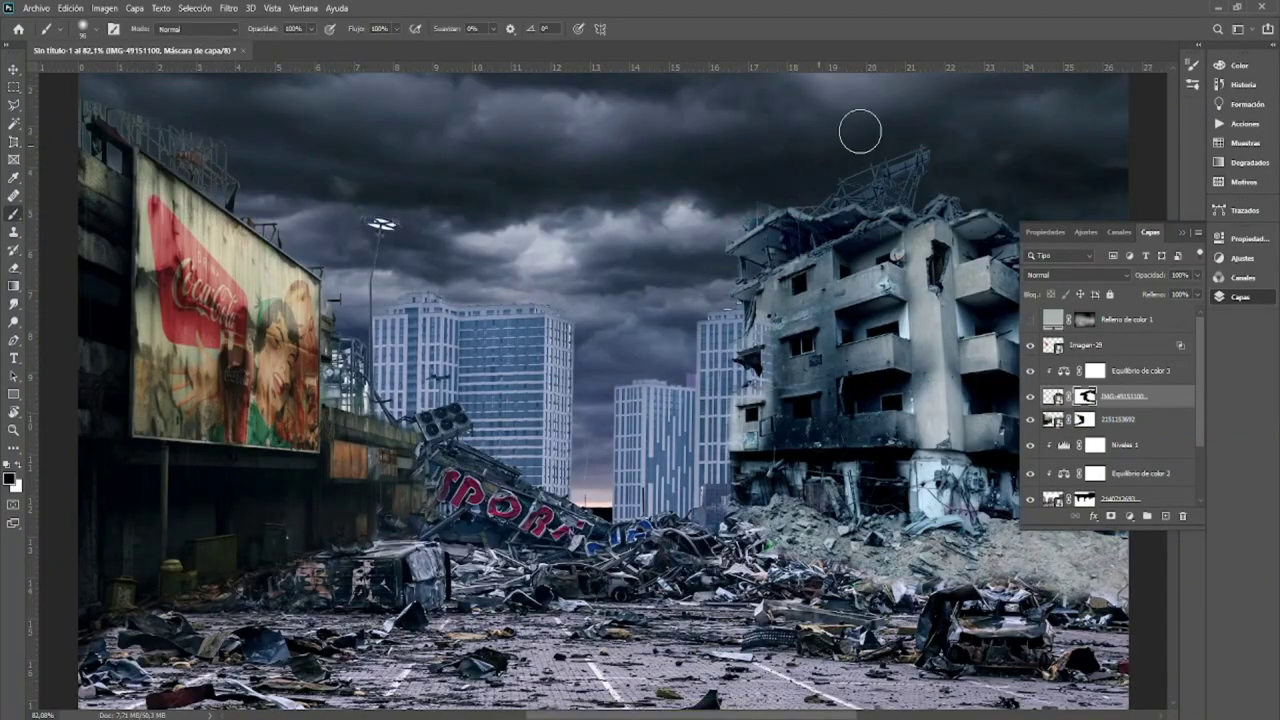
{"action": "right_click", "coordinate": [748, 193], "text": "alt"}
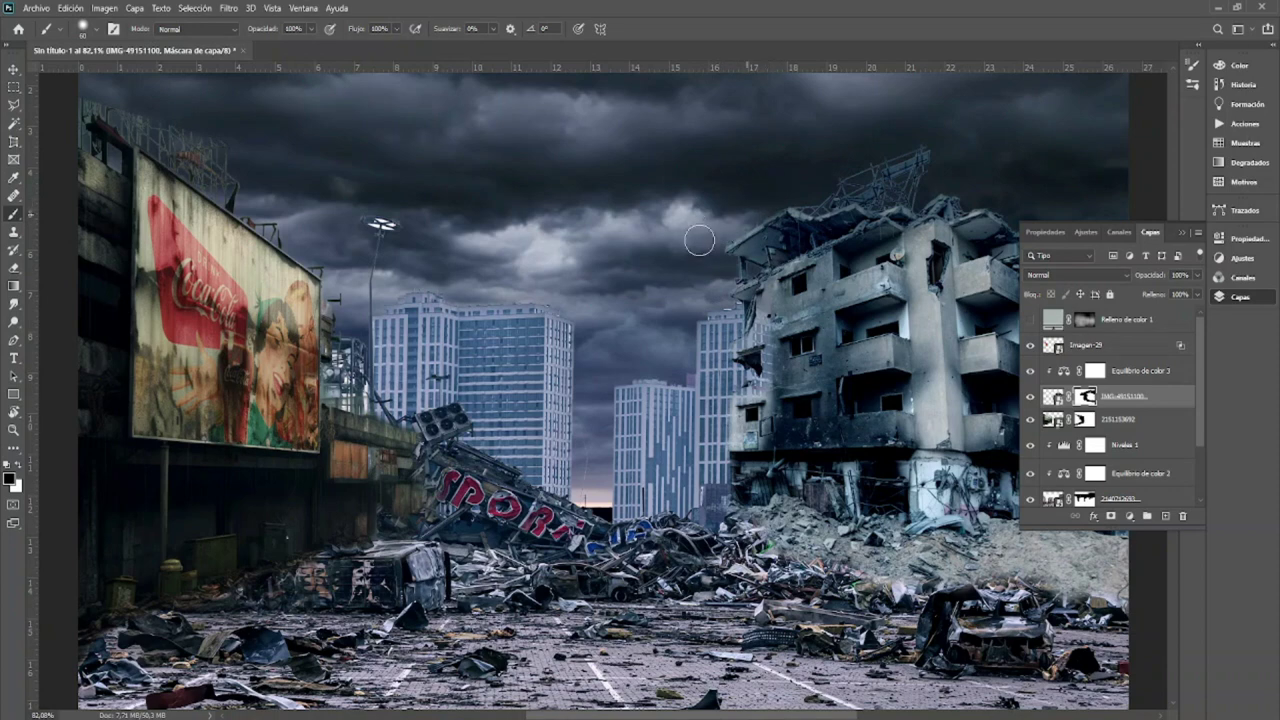
{"action": "left_click_drag", "start_coordinate": [699, 240], "coordinate": [525, 278]}
{"action": "key", "text": "ctrl+0"}
Step: Drag the building layer's Blend If 'This Layer' white slider left so its brightest tones drop out
{"action": "key", "text": "v"}
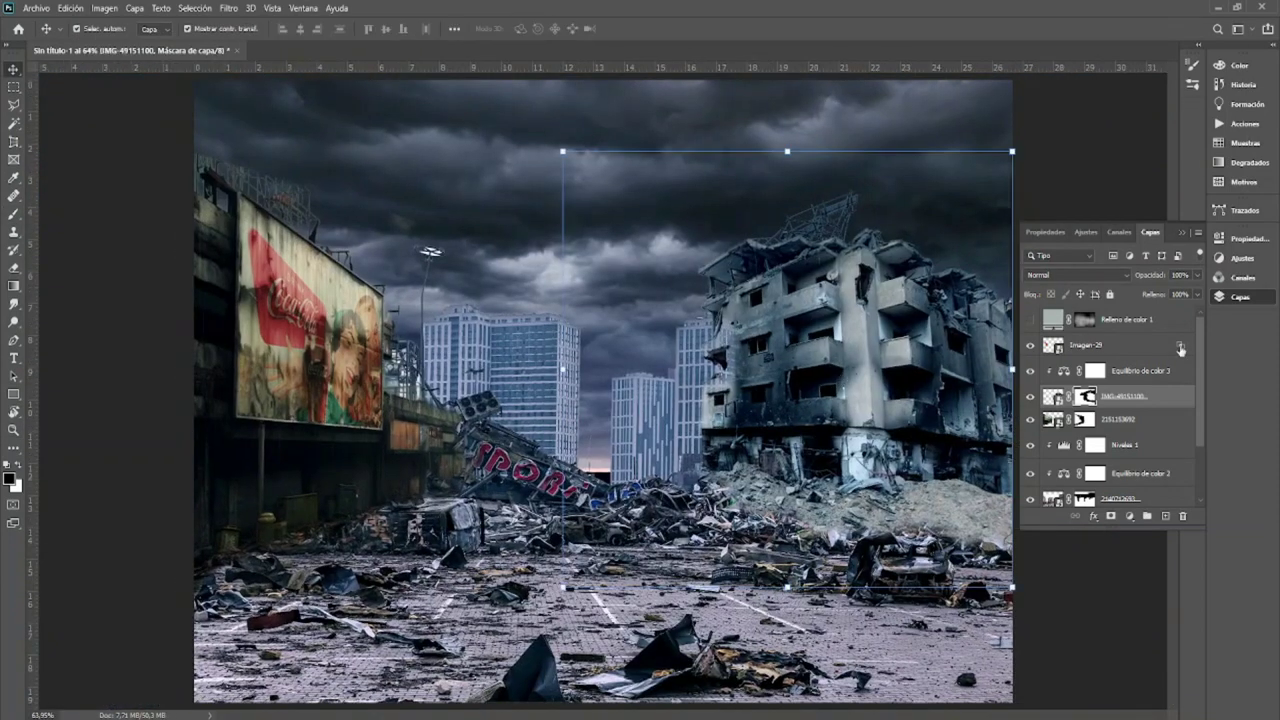
{"action": "double_click", "coordinate": [1053, 396]}
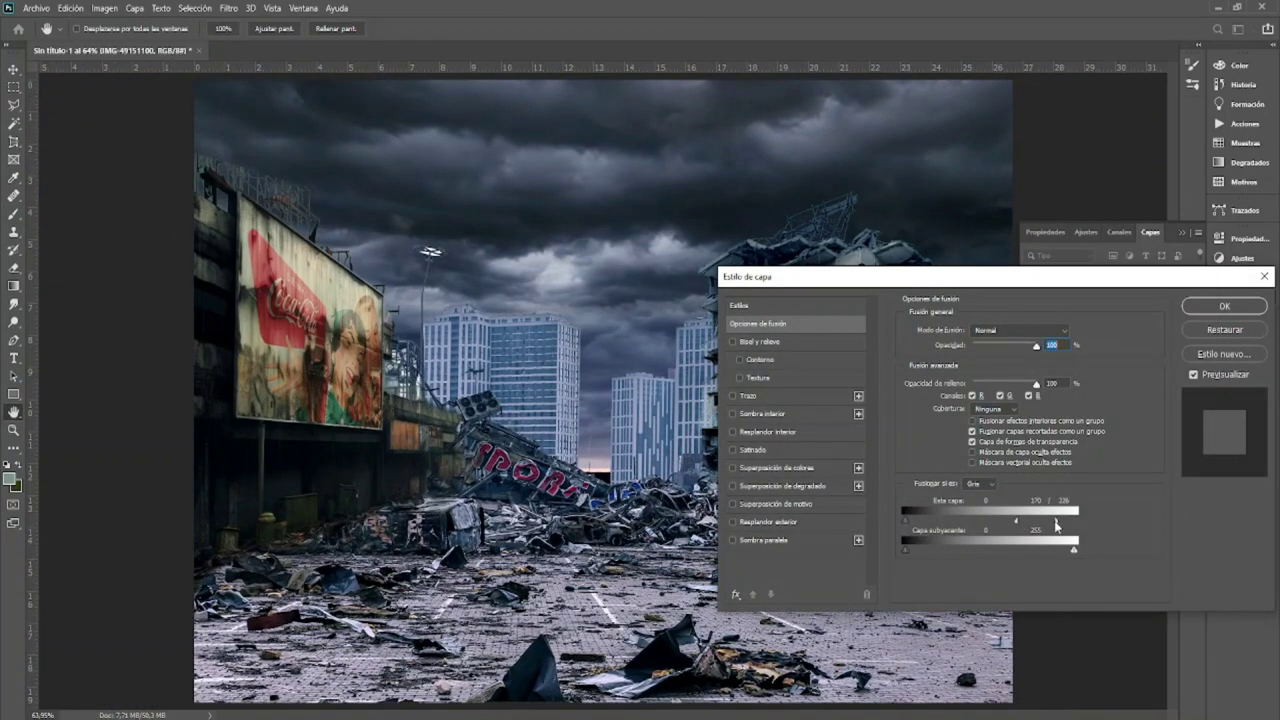
{"action": "left_click_drag", "start_coordinate": [1000, 276], "coordinate": [469, 355]}
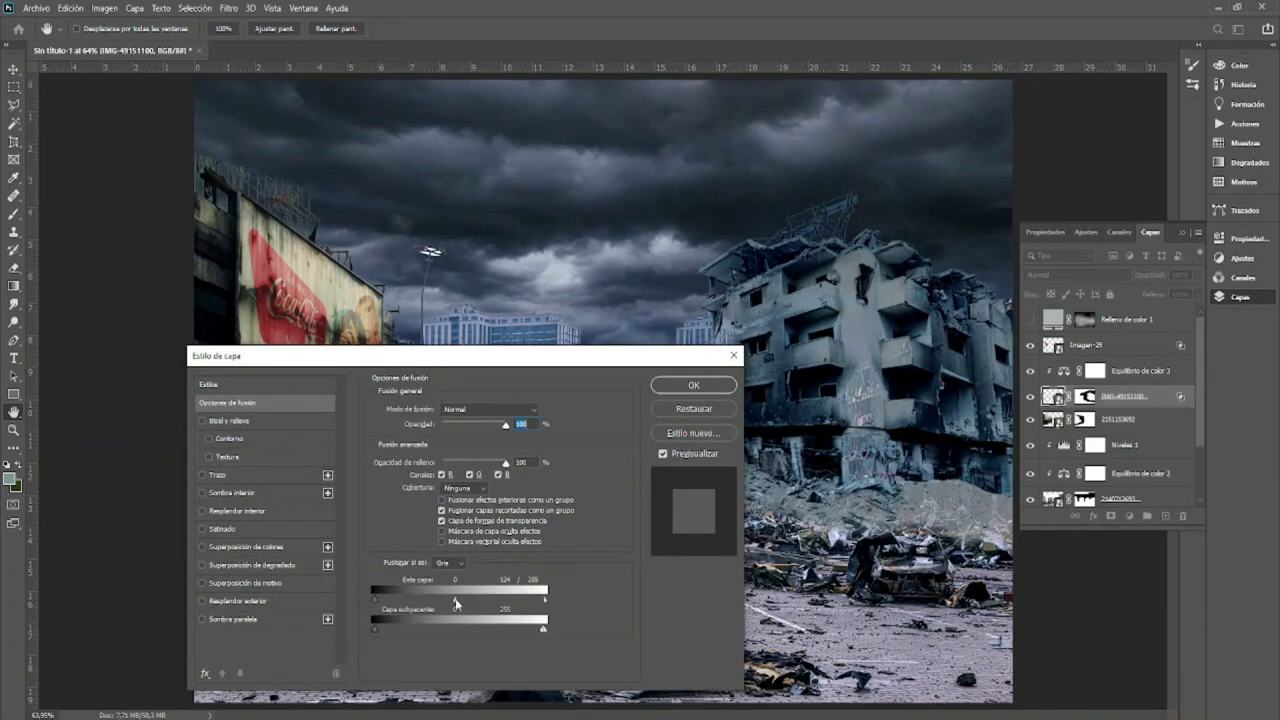
{"action": "left_click_drag", "start_coordinate": [524, 601], "coordinate": [493, 600]}
{"action": "key", "text": "Return"}
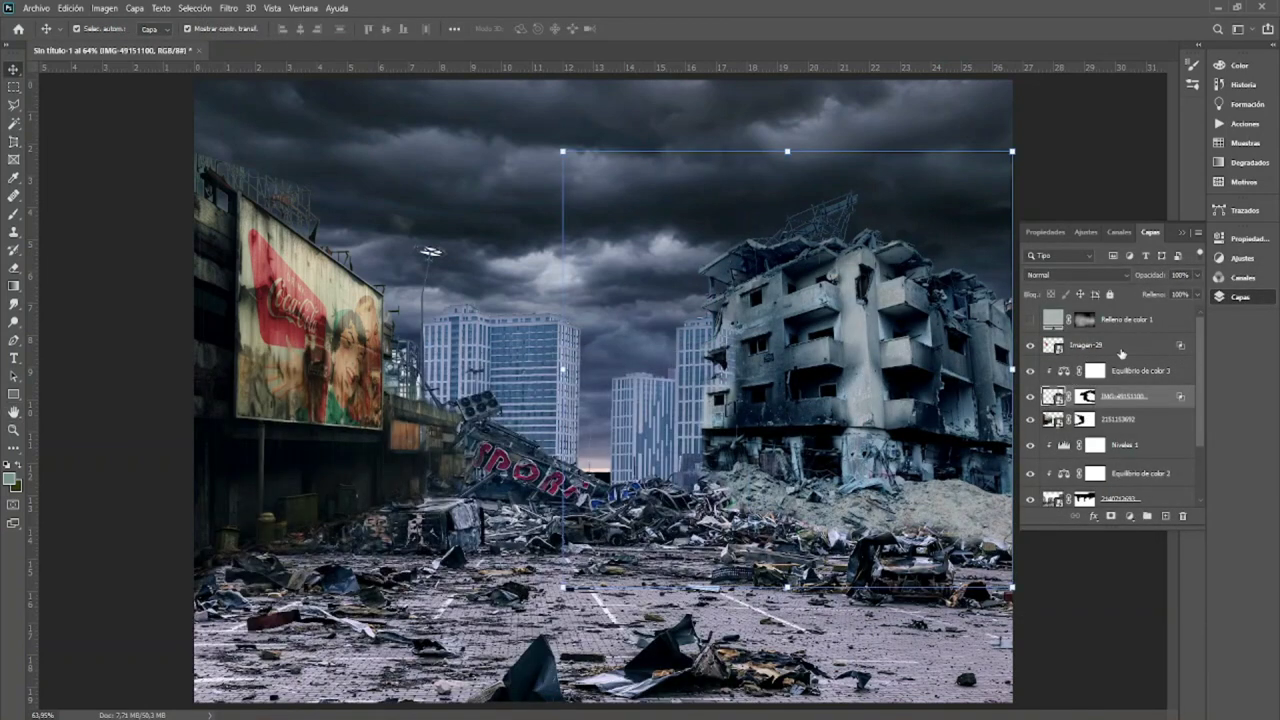
{"action": "key", "text": "ctrl+minus"}
Step: Add a Hue/Saturation adjustment on the building: Hue +7, Saturation -15, Lightness lowered
{"action": "left_click", "coordinate": [1128, 516]}
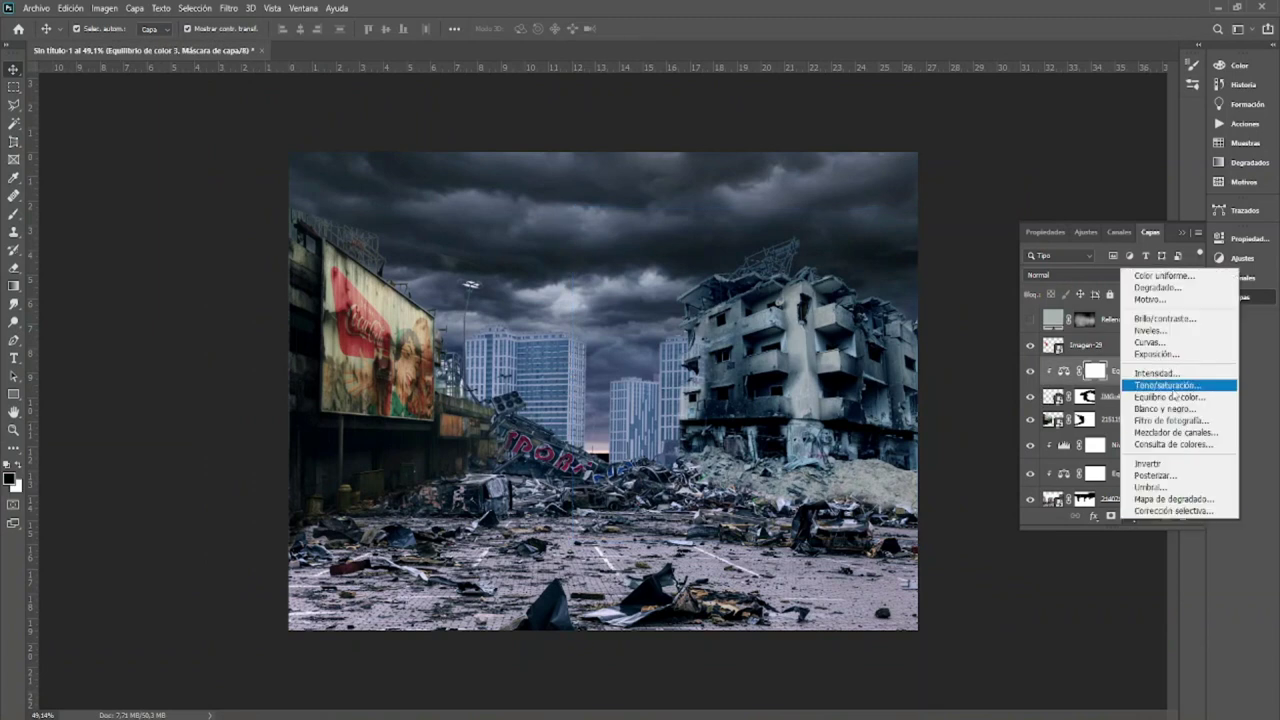
{"action": "left_click", "coordinate": [1115, 380]}
{"action": "left_click_drag", "start_coordinate": [1107, 385], "coordinate": [1100, 387]}
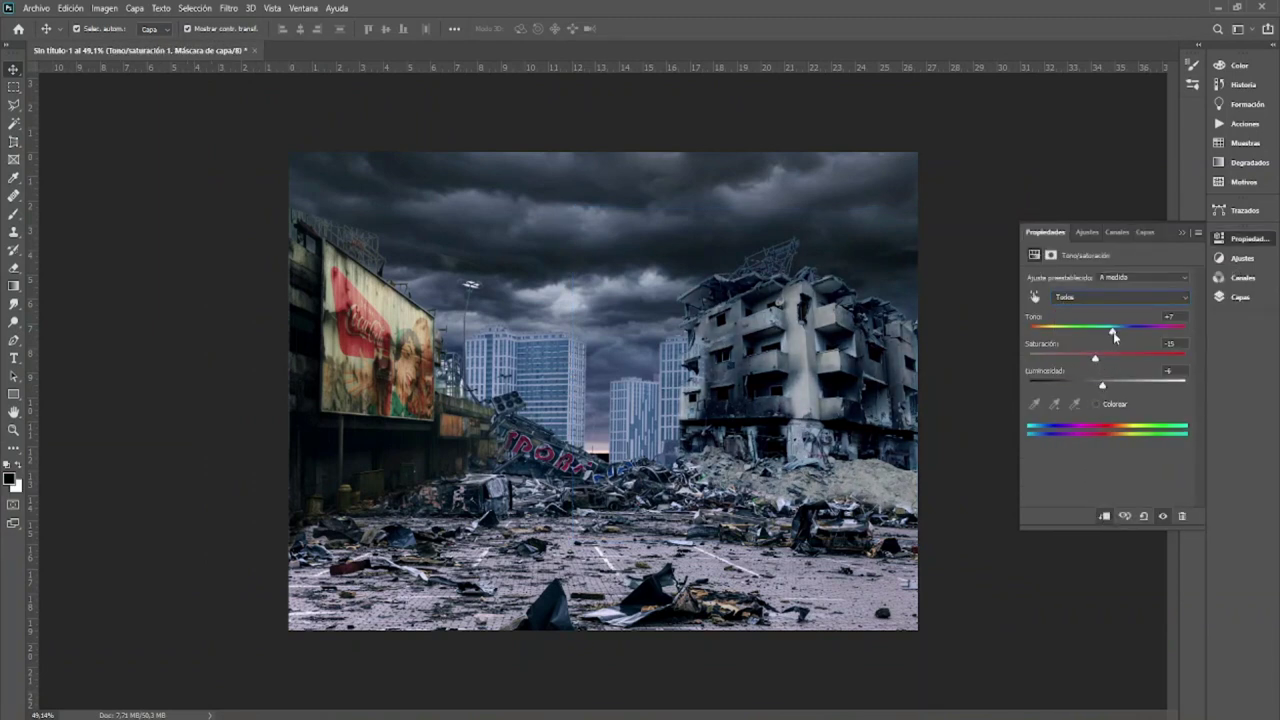
Step: Soften the building mask over the rubble on the right at 20% brush opacity
{"action": "left_click", "coordinate": [971, 497]}
{"action": "scroll", "coordinate": [862, 520], "scroll_direction": "up", "scroll_amount": 2}
{"action": "key", "text": "b"}
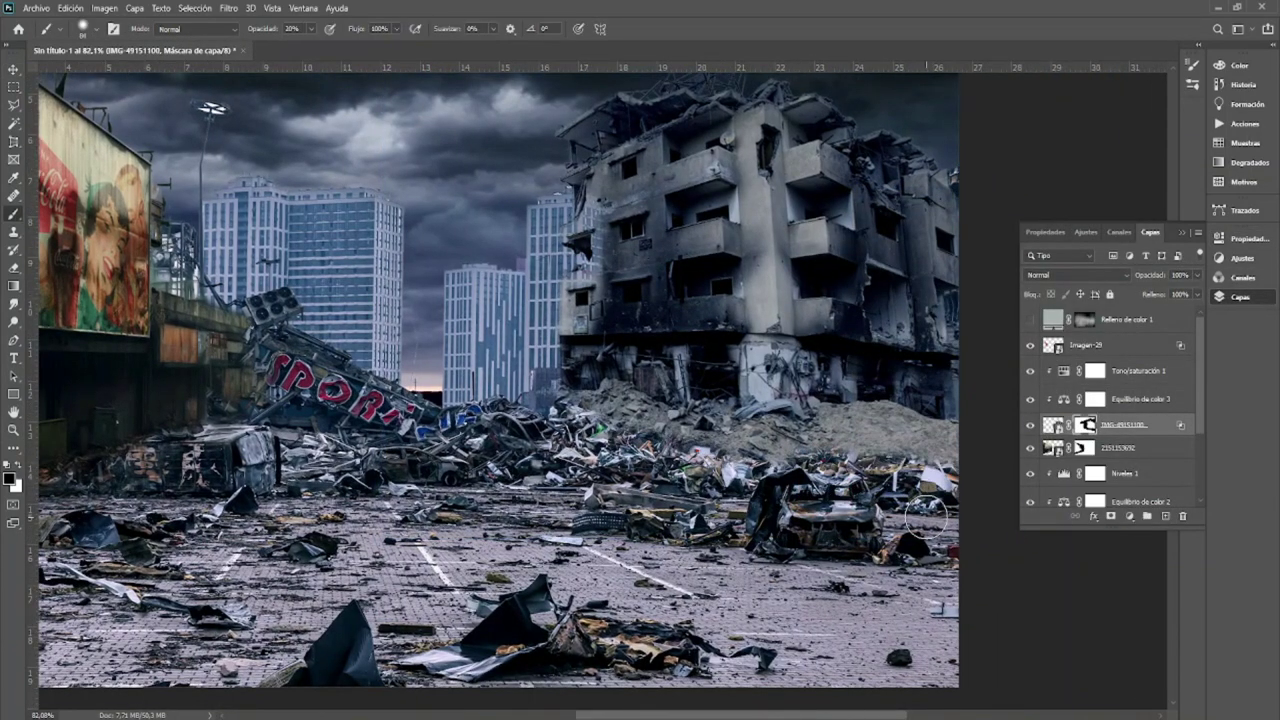
{"action": "scroll", "coordinate": [815, 460], "scroll_direction": "down", "scroll_amount": 2}
{"action": "key", "text": "v"}
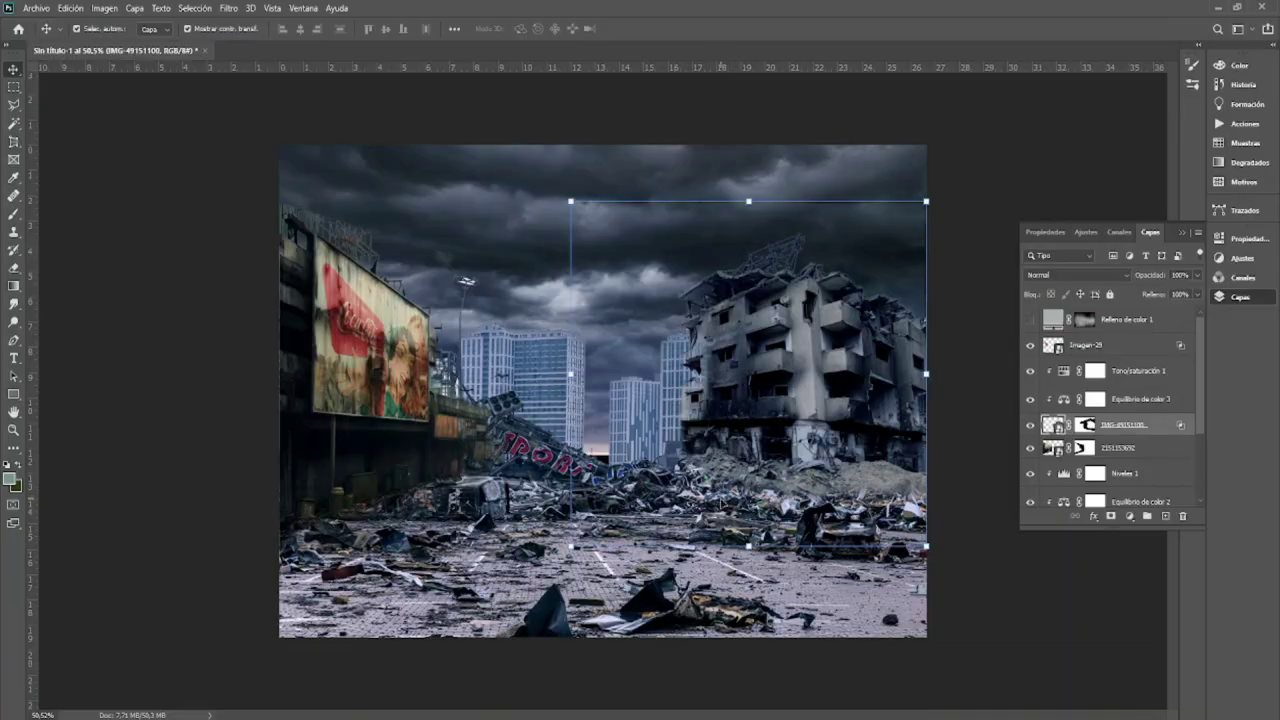
Step: Place the pngtree destroyed-street photo into the document and commit its transform
{"action": "double_click", "coordinate": [660, 277]}
{"action": "mouse_move", "coordinate": [660, 277]}
{"action": "left_mouse_down"}
{"action": "mouse_move", "coordinate": [516, 376]}
{"action": "mouse_move", "coordinate": [684, 376]}
{"action": "left_mouse_up"}
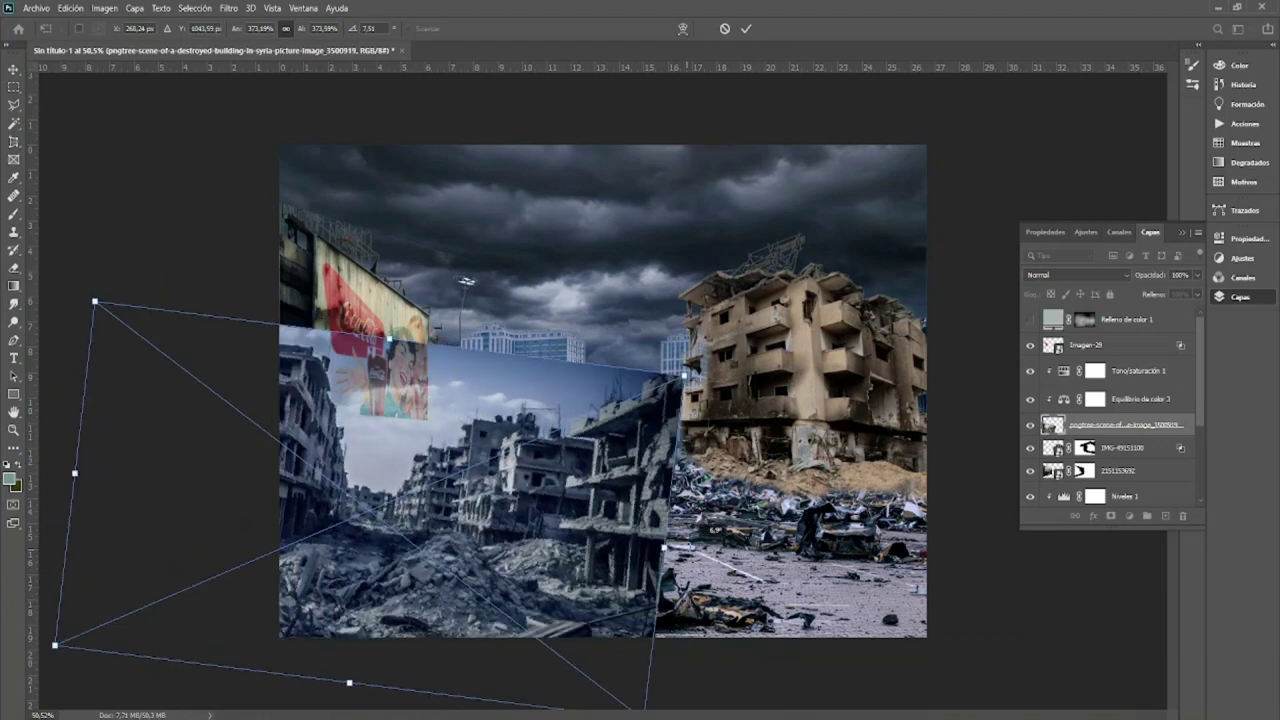
{"action": "key", "text": "ctrl+z"}
{"action": "key", "text": "ctrl+z"}
{"action": "key", "text": "ctrl+z"}
{"action": "key", "text": "Return"}
Step: Clip Hue/Saturation and Color Balance to the street photo and reposition it, moving it to the stack top
{"action": "mouse_move", "coordinate": [1131, 368]}
{"action": "left_mouse_down"}
{"action": "mouse_move", "coordinate": [1102, 413]}
{"action": "mouse_move", "coordinate": [1104, 382]}
{"action": "left_mouse_up"}
{"action": "left_click", "coordinate": [1062, 381], "text": "alt"}
{"action": "left_click", "coordinate": [1062, 407], "text": "alt"}
{"action": "mouse_move", "coordinate": [630, 500]}
{"action": "left_mouse_down"}
{"action": "mouse_move", "coordinate": [748, 472]}
{"action": "mouse_move", "coordinate": [630, 556]}
{"action": "mouse_move", "coordinate": [815, 386]}
{"action": "left_mouse_up"}
{"action": "mouse_move", "coordinate": [1100, 368]}
{"action": "left_mouse_down"}
{"action": "mouse_move", "coordinate": [1174, 477]}
{"action": "mouse_move", "coordinate": [1128, 432]}
{"action": "left_mouse_up"}
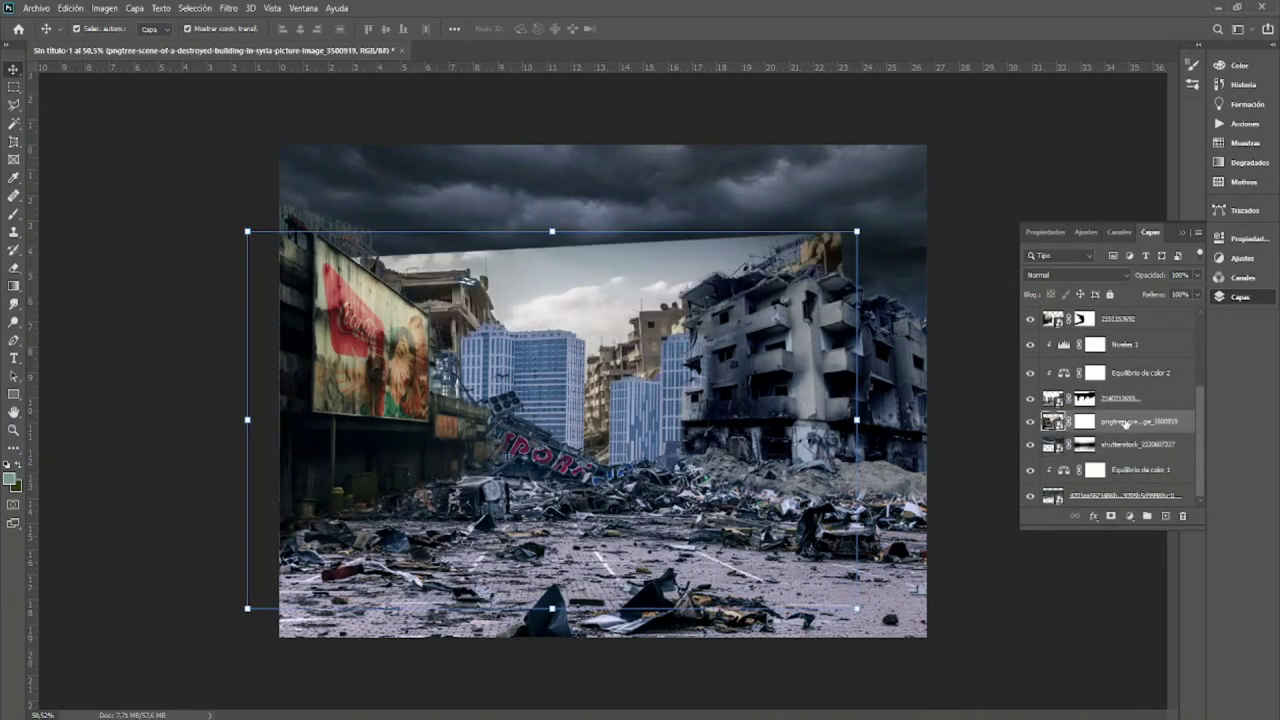
{"action": "left_click_drag", "start_coordinate": [640, 325], "coordinate": [691, 301]}
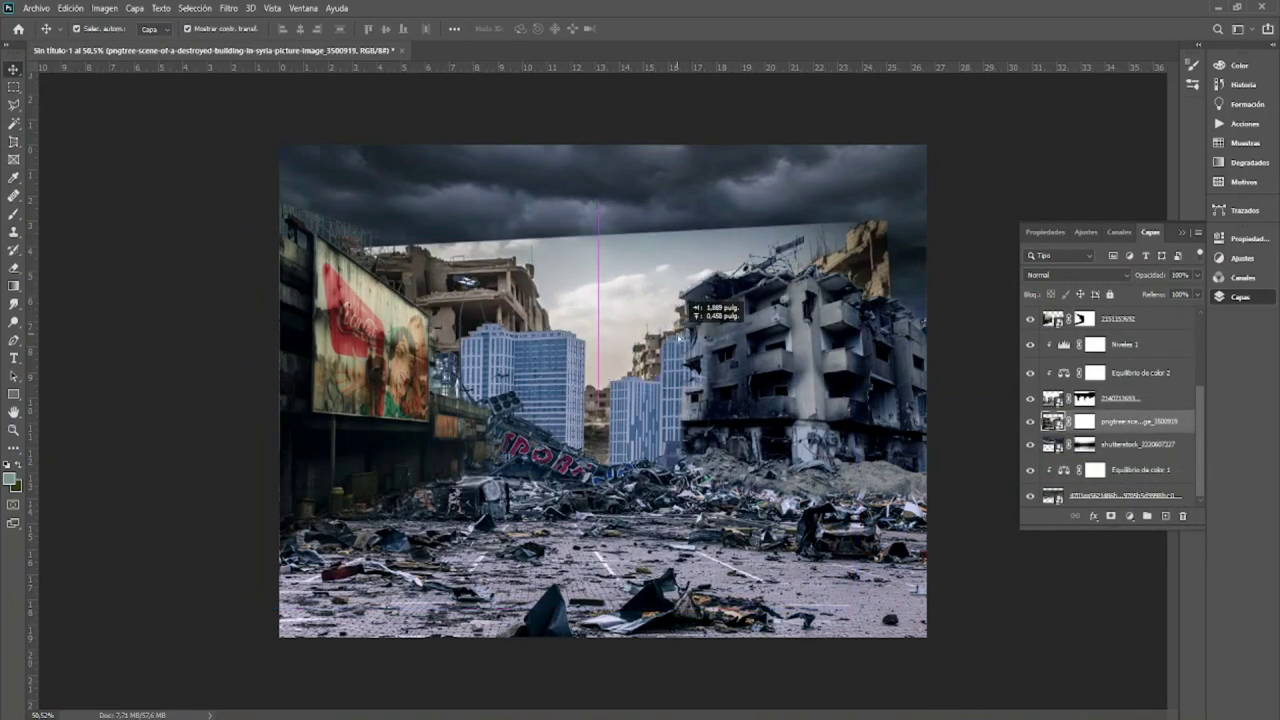
{"action": "mouse_move", "coordinate": [1117, 447]}
{"action": "left_mouse_down"}
{"action": "mouse_move", "coordinate": [1110, 331]}
{"action": "mouse_move", "coordinate": [1092, 318]}
{"action": "left_mouse_up"}
{"action": "right_click", "coordinate": [1084, 316]}
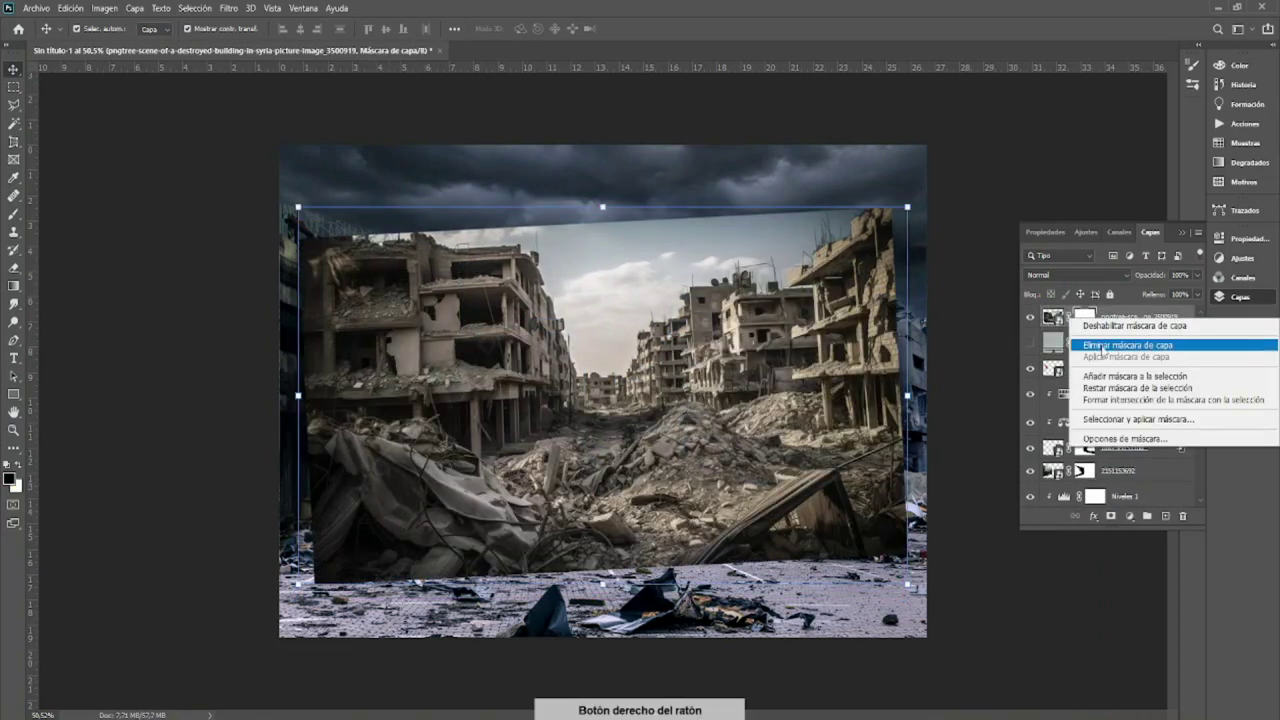
{"action": "left_click", "coordinate": [1110, 344]}
{"action": "key", "text": "w"}
{"action": "left_click", "coordinate": [620, 228]}
{"action": "left_click", "coordinate": [640, 297], "text": "shift"}
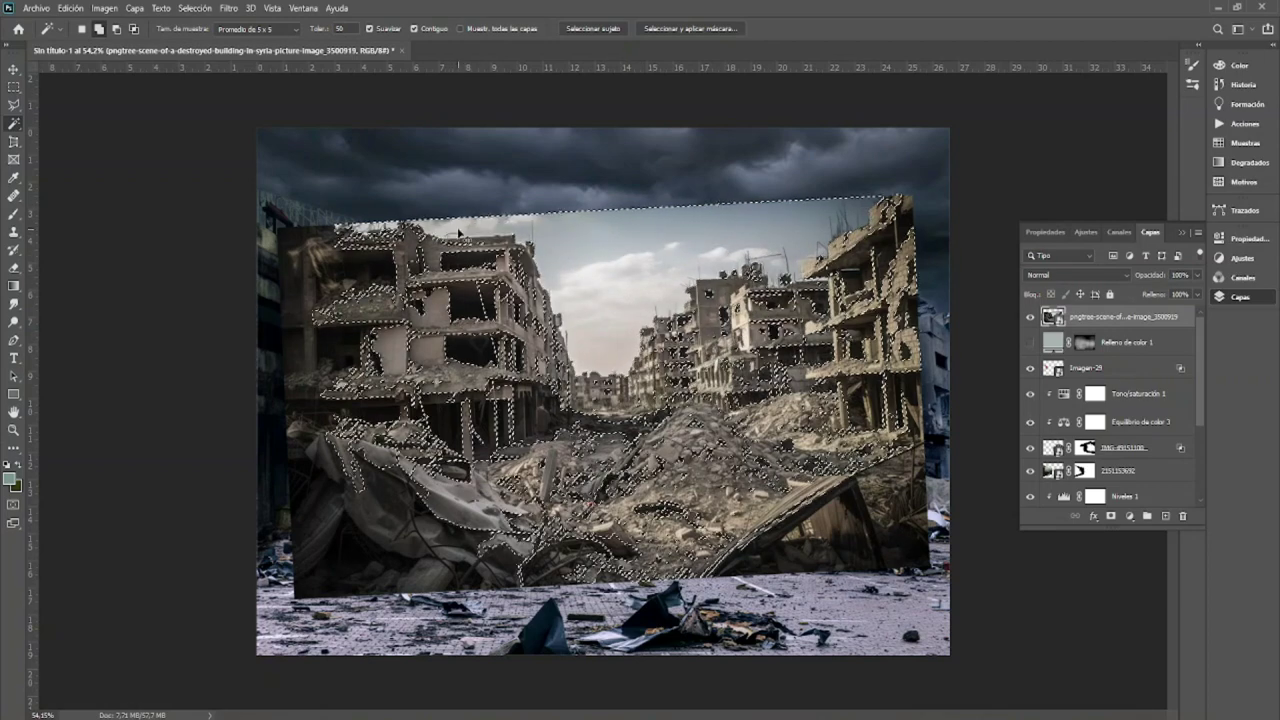
{"action": "key", "text": "z"}
{"action": "left_click", "coordinate": [1111, 516], "text": "alt"}
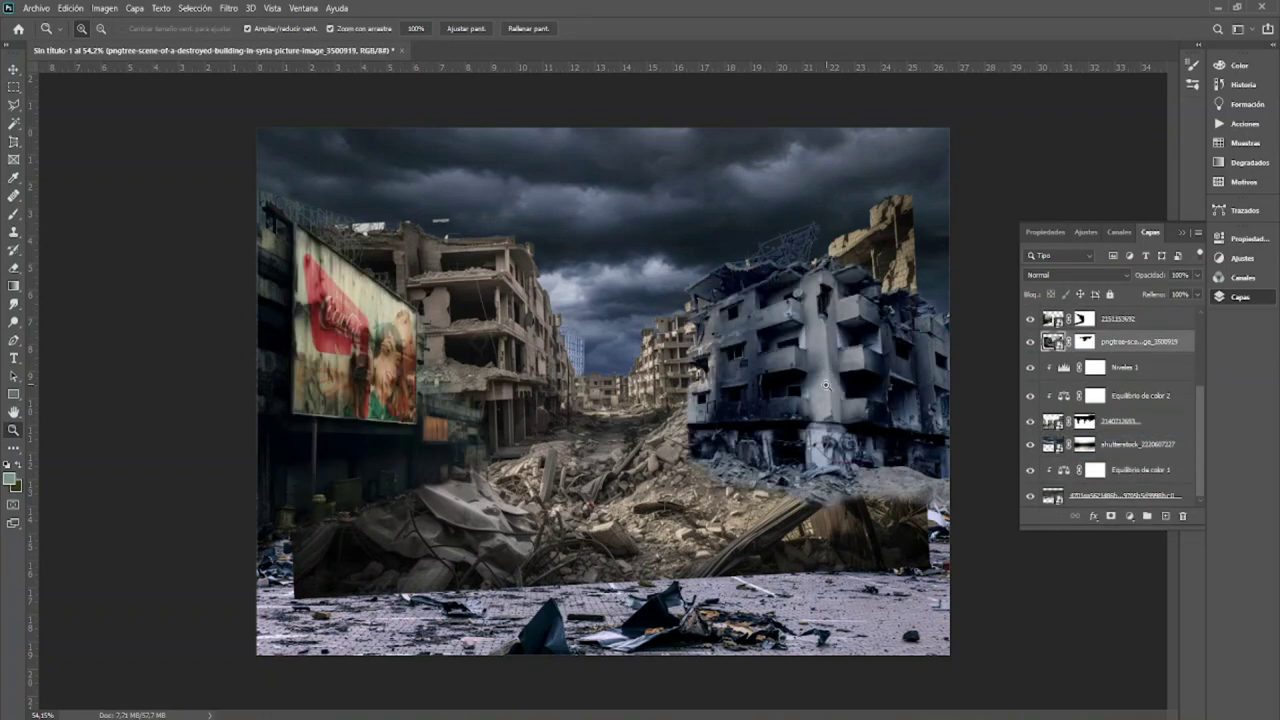
{"action": "key", "text": "ctrl+bracketleft"}
{"action": "key", "text": "ctrl+bracketleft"}
{"action": "key", "text": "ctrl+bracketleft"}
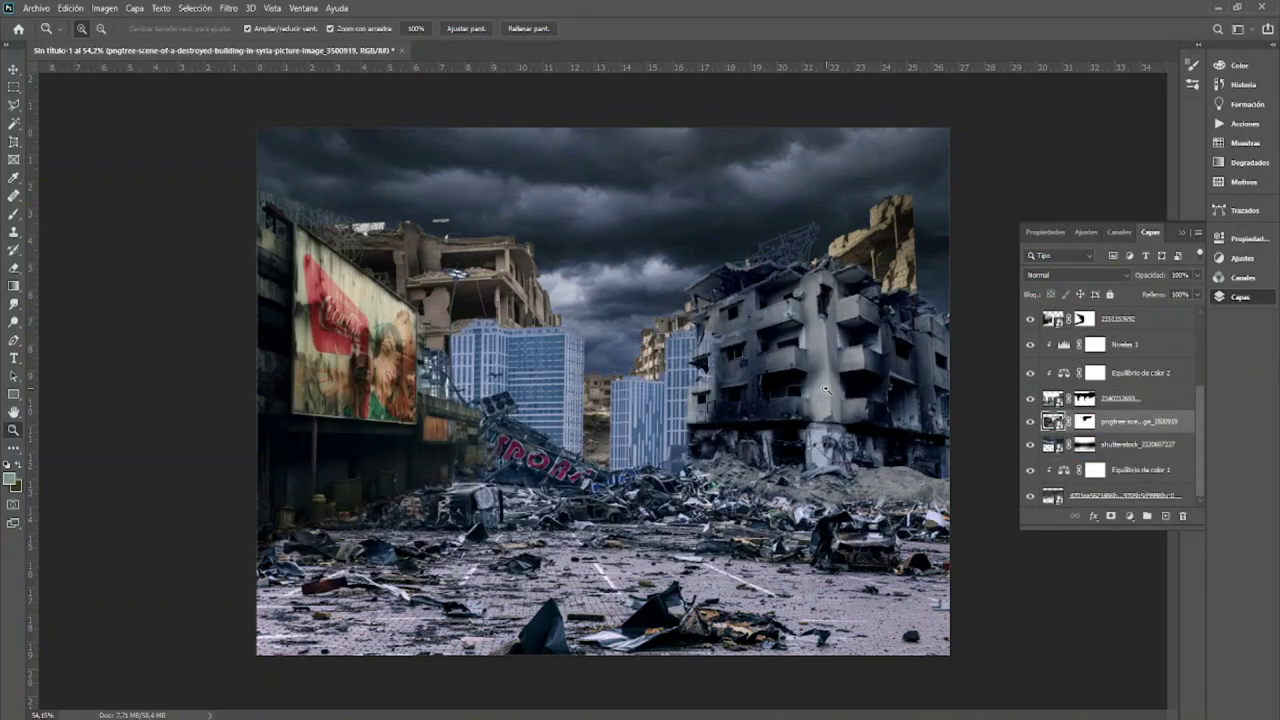
{"action": "key", "text": "ctrl+t"}
Step: Nudge the pngtree layer slightly right and down, and set a much smaller mask brush
{"action": "left_click_drag", "start_coordinate": [650, 400], "coordinate": [663, 412]}
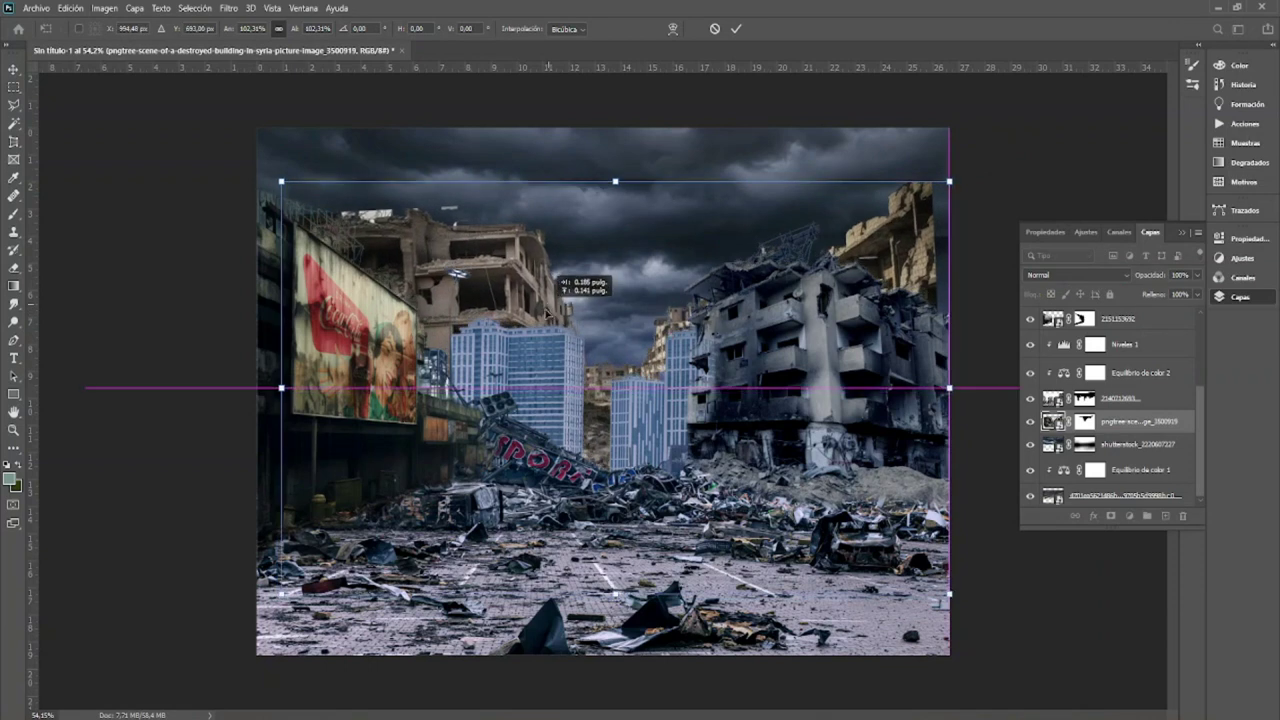
{"action": "key", "text": "Return"}
{"action": "key", "text": "b"}
{"action": "scroll", "coordinate": [407, 175], "scroll_direction": "up", "scroll_amount": 3}
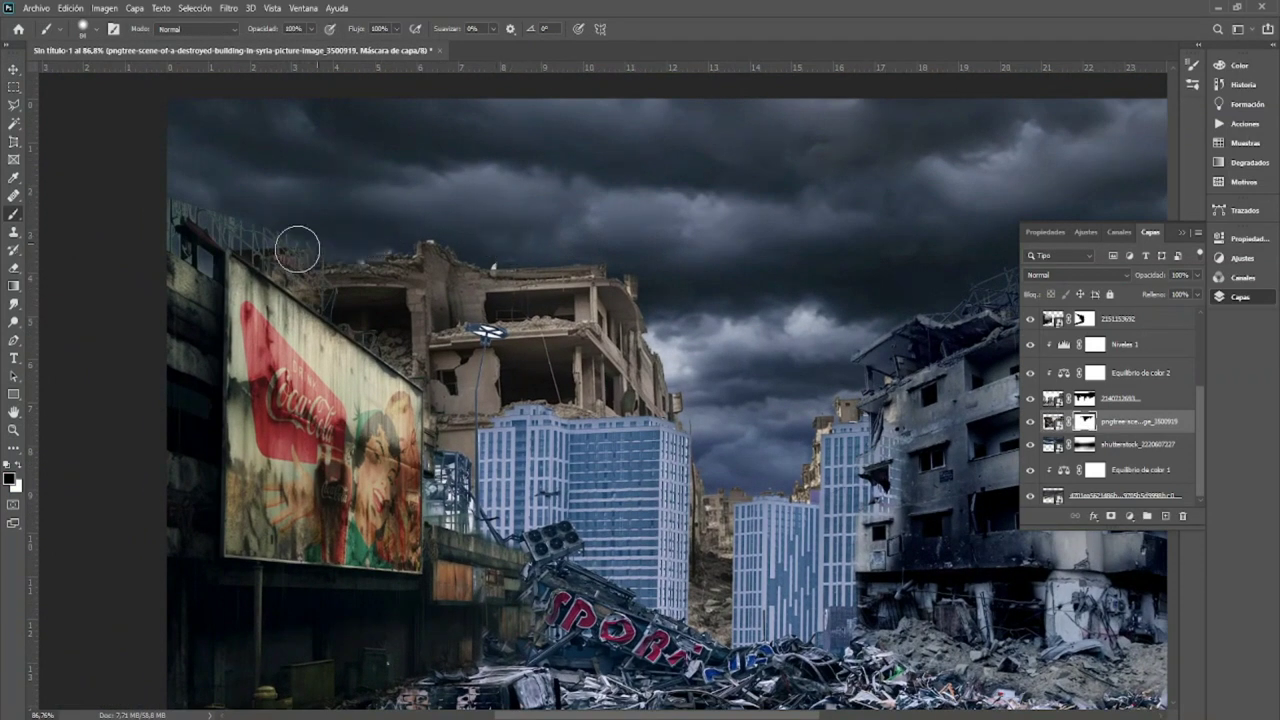
{"action": "right_click", "coordinate": [430, 220], "text": "alt"}
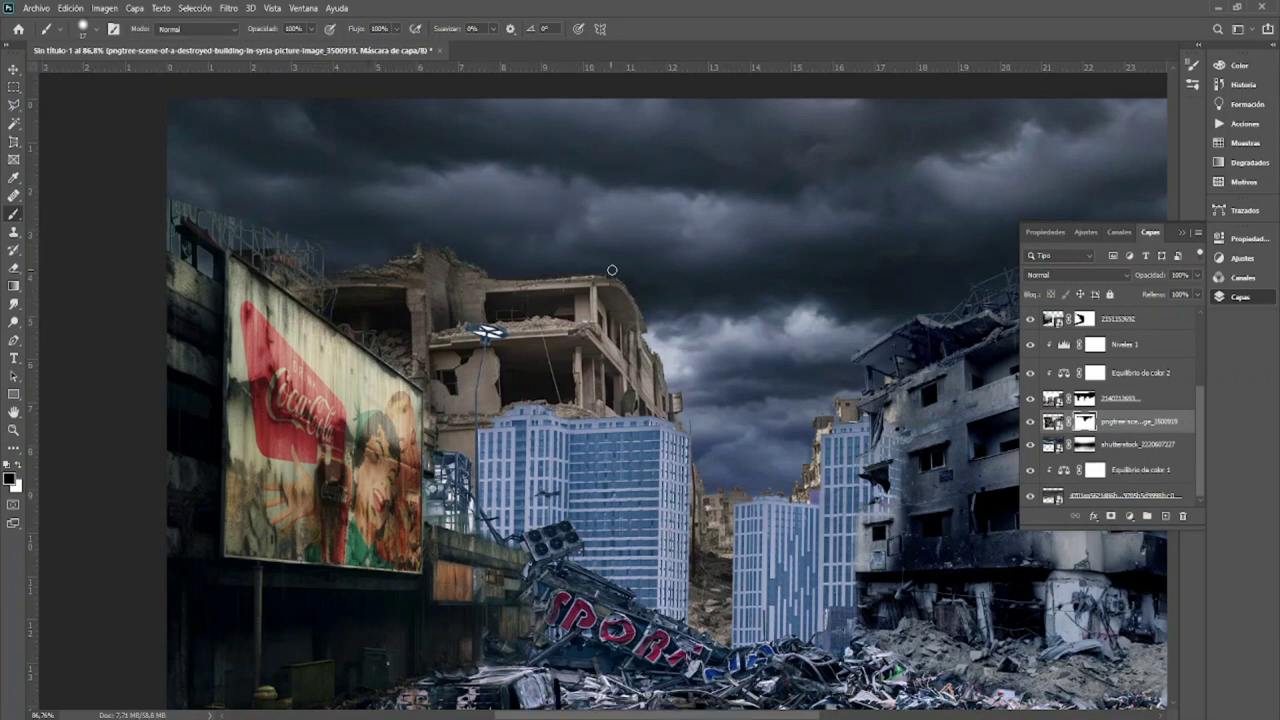
Step: Zoom in and paint out the upper part of the left blue skyscraper on its mask
{"action": "scroll", "coordinate": [649, 306], "scroll_direction": "down", "scroll_amount": 3}
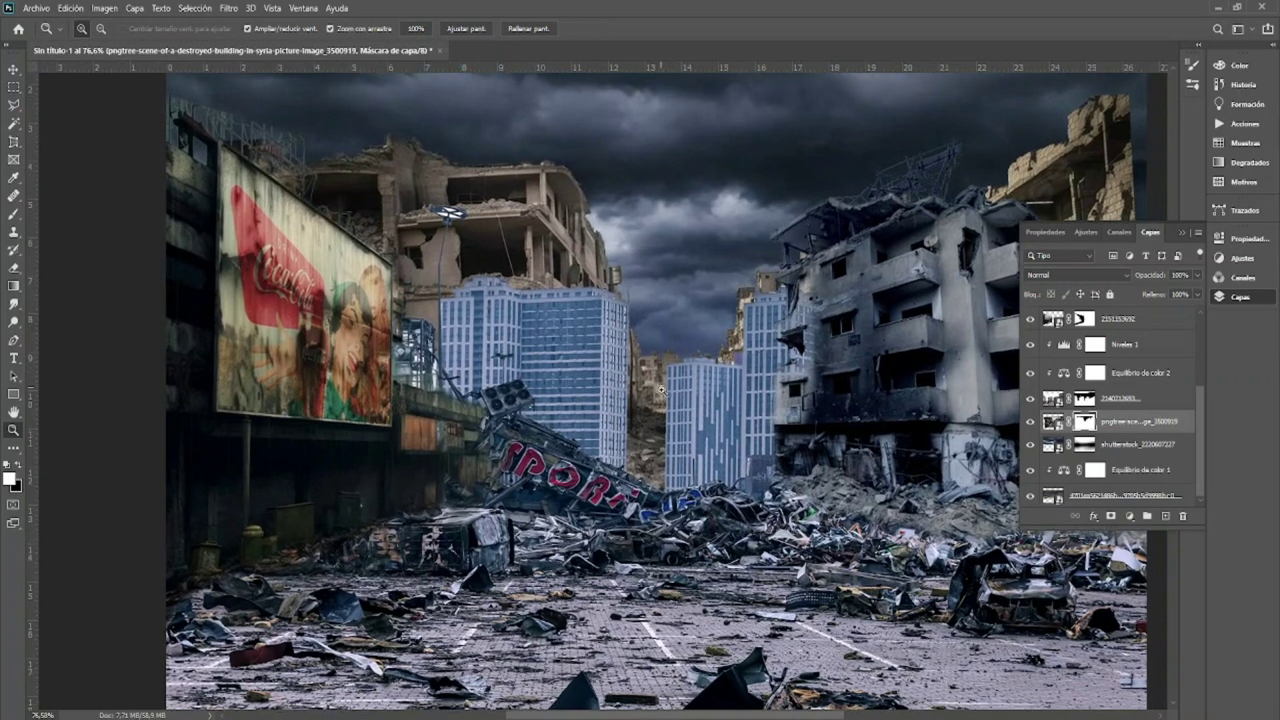
{"action": "key", "text": "alt+bracketright"}
{"action": "key", "text": "z"}
{"action": "left_click", "coordinate": [652, 335]}
{"action": "key", "text": "b"}
{"action": "mouse_move", "coordinate": [649, 277]}
{"action": "left_mouse_down"}
{"action": "mouse_move", "coordinate": [388, 283]}
{"action": "mouse_move", "coordinate": [364, 383]}
{"action": "left_mouse_up"}
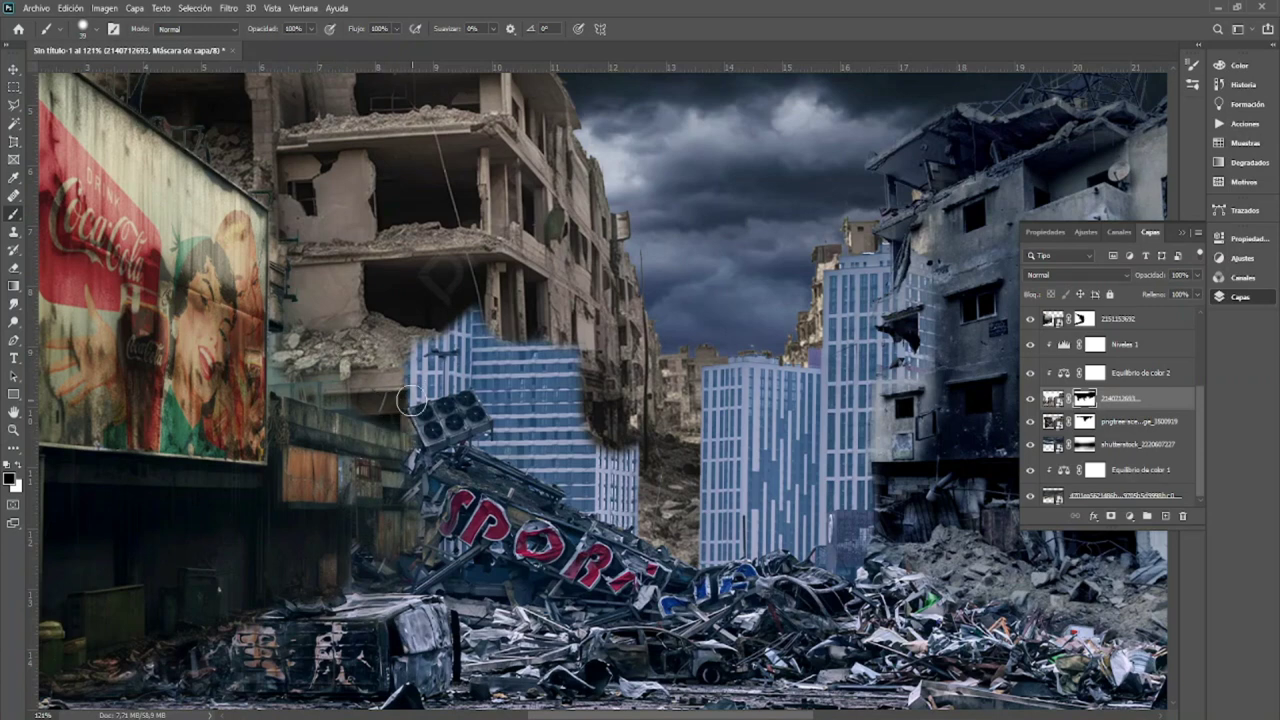
Step: Outline the blue skyscraper area with the Polygonal Lasso, then discard the selection
{"action": "scroll", "coordinate": [410, 401], "scroll_direction": "up", "scroll_amount": 4}
{"action": "key", "text": "l"}
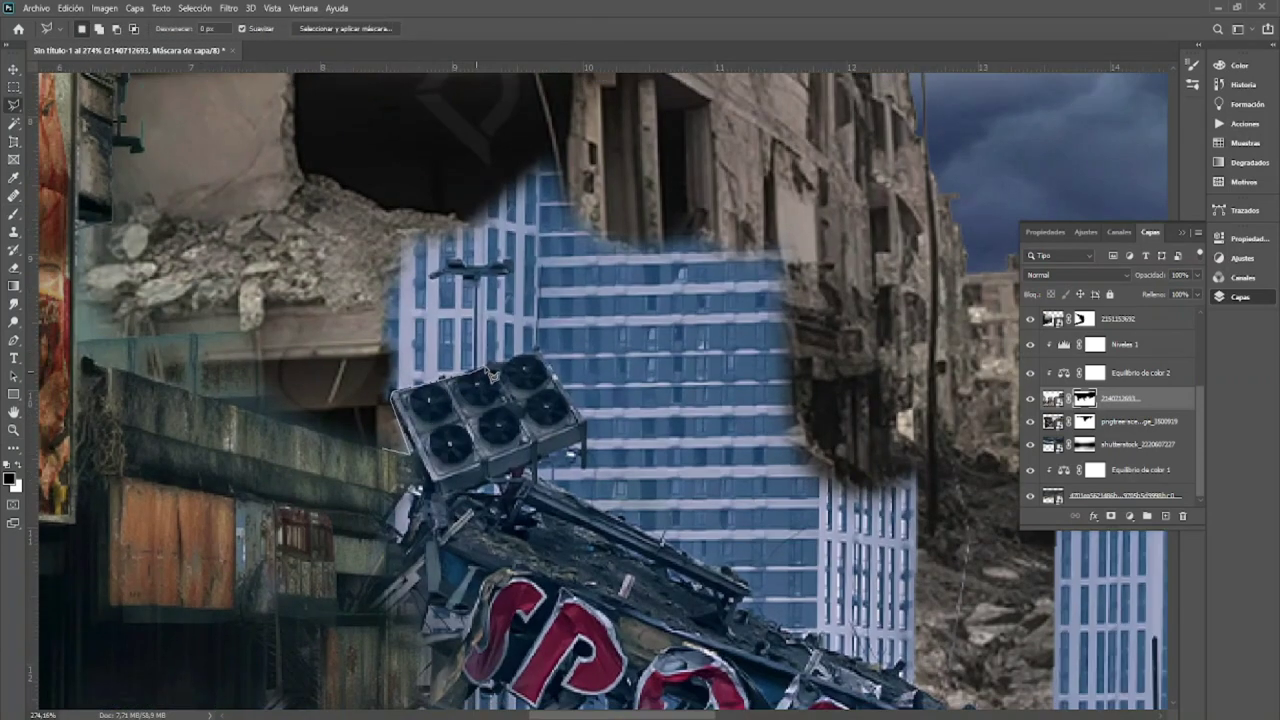
{"action": "left_click", "coordinate": [545, 470]}
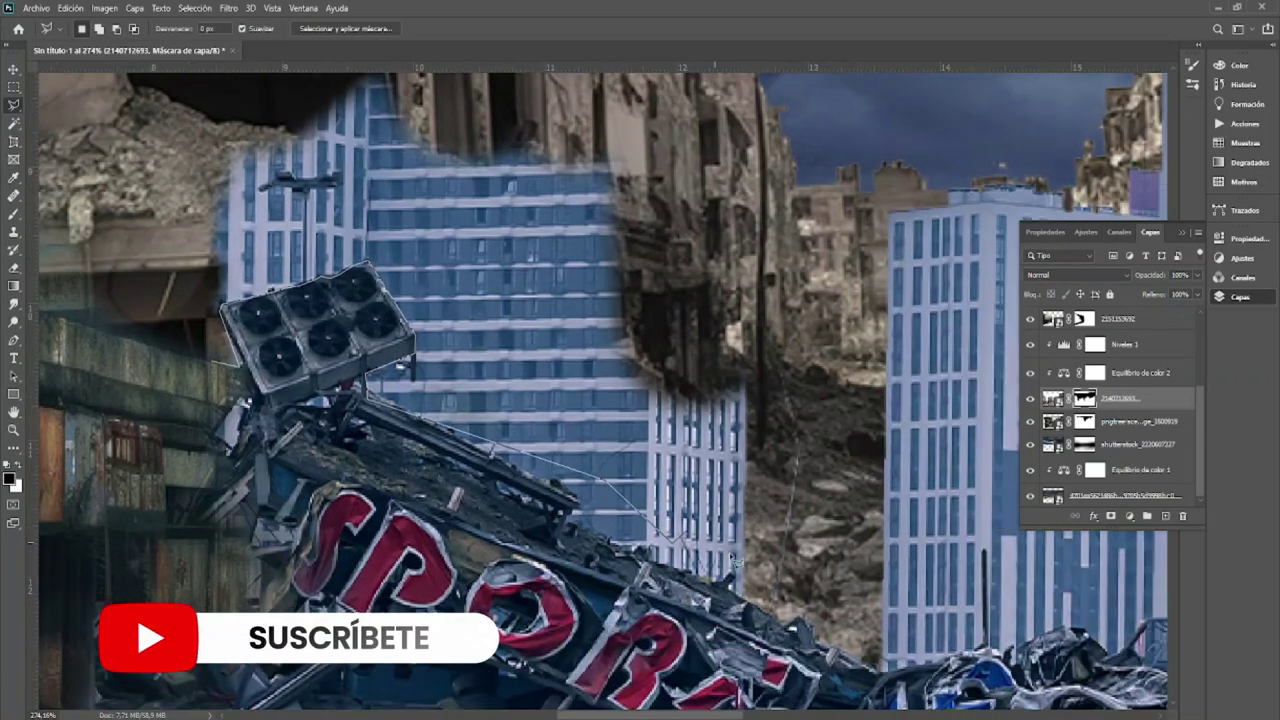
{"action": "left_click_drag", "start_coordinate": [760, 560], "coordinate": [590, 470]}
{"action": "left_click_drag", "start_coordinate": [562, 111], "coordinate": [703, 211]}
{"action": "left_click", "coordinate": [540, 135]}
{"action": "left_click", "coordinate": [372, 158]}
{"action": "left_click", "coordinate": [318, 262]}
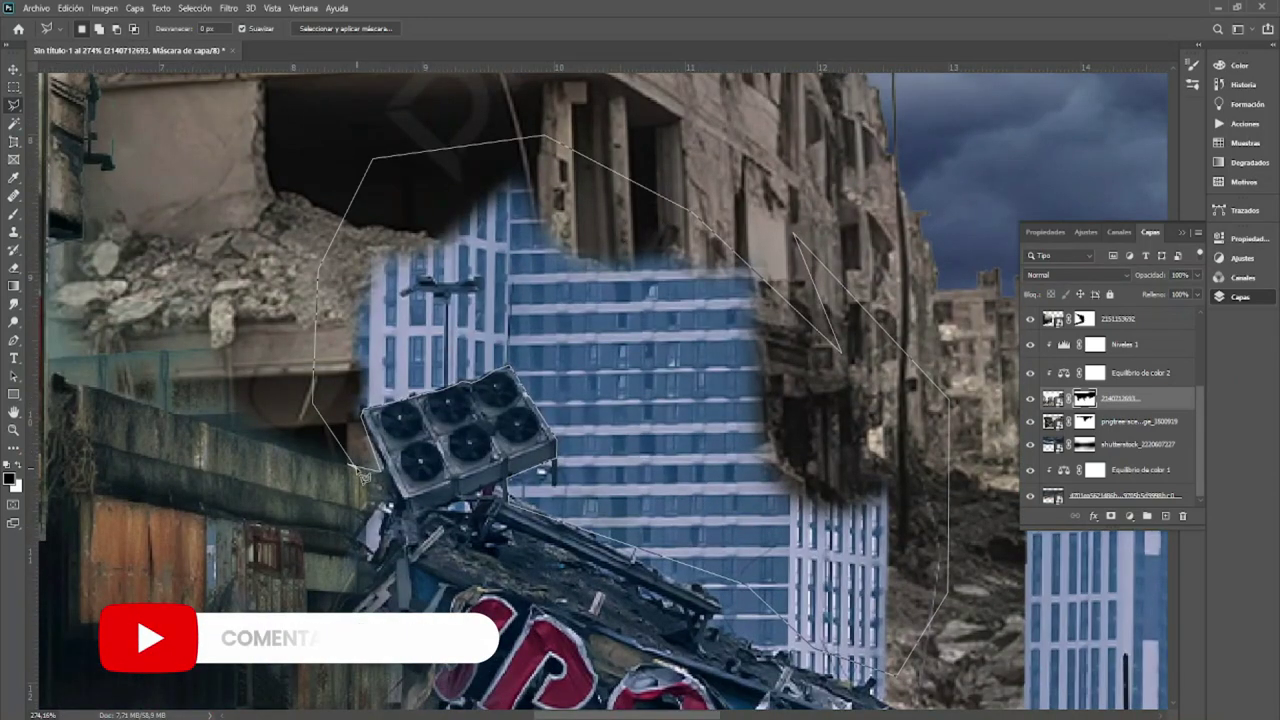
{"action": "key", "text": "Escape"}
Step: Paint out the left blue skyscraper, including its remnants behind the fallen sign
{"action": "key", "text": "b"}
{"action": "mouse_move", "coordinate": [643, 371]}
{"action": "left_mouse_down"}
{"action": "mouse_move", "coordinate": [794, 334]}
{"action": "mouse_move", "coordinate": [908, 551]}
{"action": "left_mouse_up"}
{"action": "left_click_drag", "start_coordinate": [226, 313], "coordinate": [437, 283]}
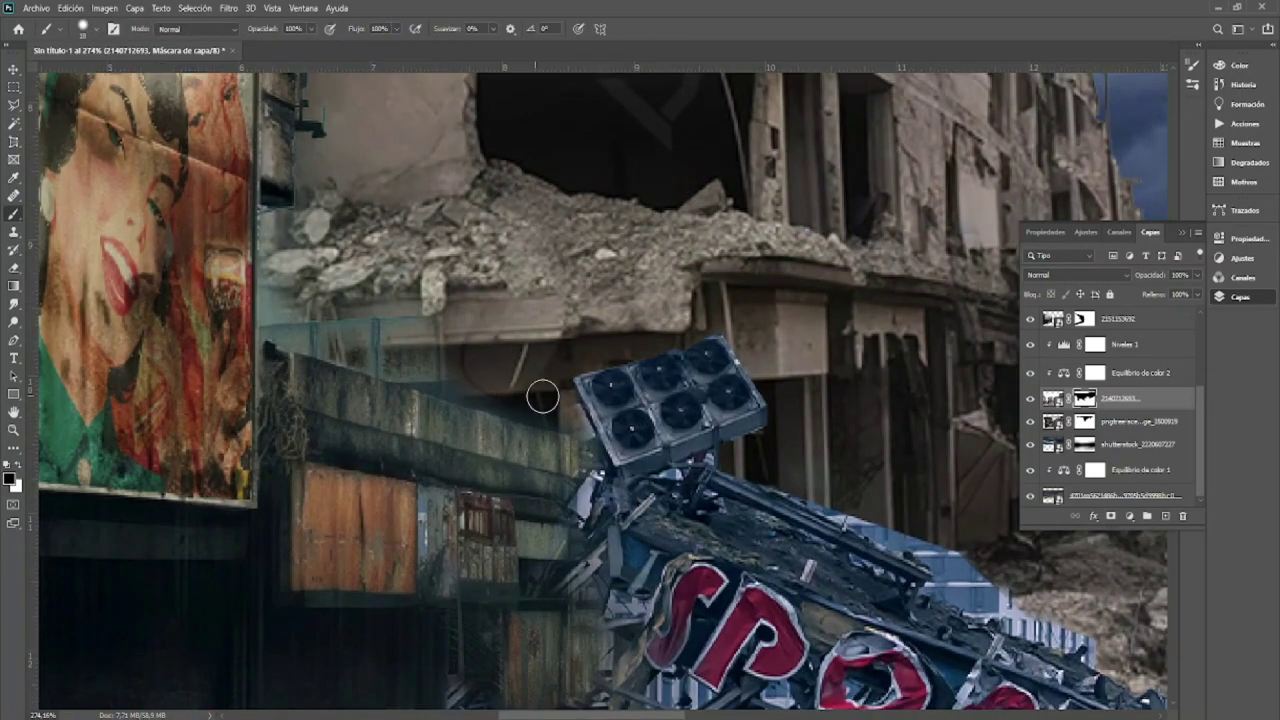
{"action": "left_click_drag", "start_coordinate": [884, 530], "coordinate": [811, 449]}
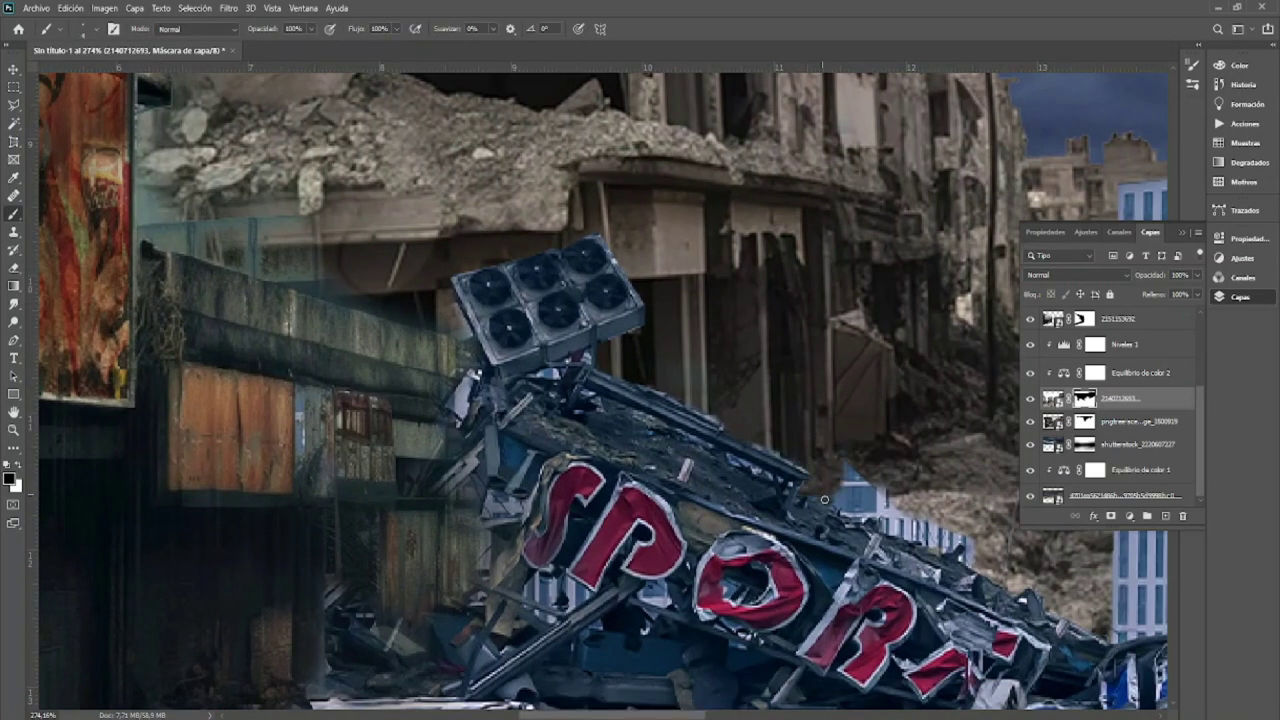
{"action": "mouse_move", "coordinate": [856, 486]}
{"action": "left_mouse_down"}
{"action": "mouse_move", "coordinate": [940, 520]}
{"action": "mouse_move", "coordinate": [572, 432]}
{"action": "left_mouse_up"}
Step: Paint out the second, central blue skyscraper, then view the whole image
{"action": "left_click_drag", "start_coordinate": [770, 530], "coordinate": [860, 520]}
{"action": "left_click_drag", "start_coordinate": [976, 525], "coordinate": [687, 482]}
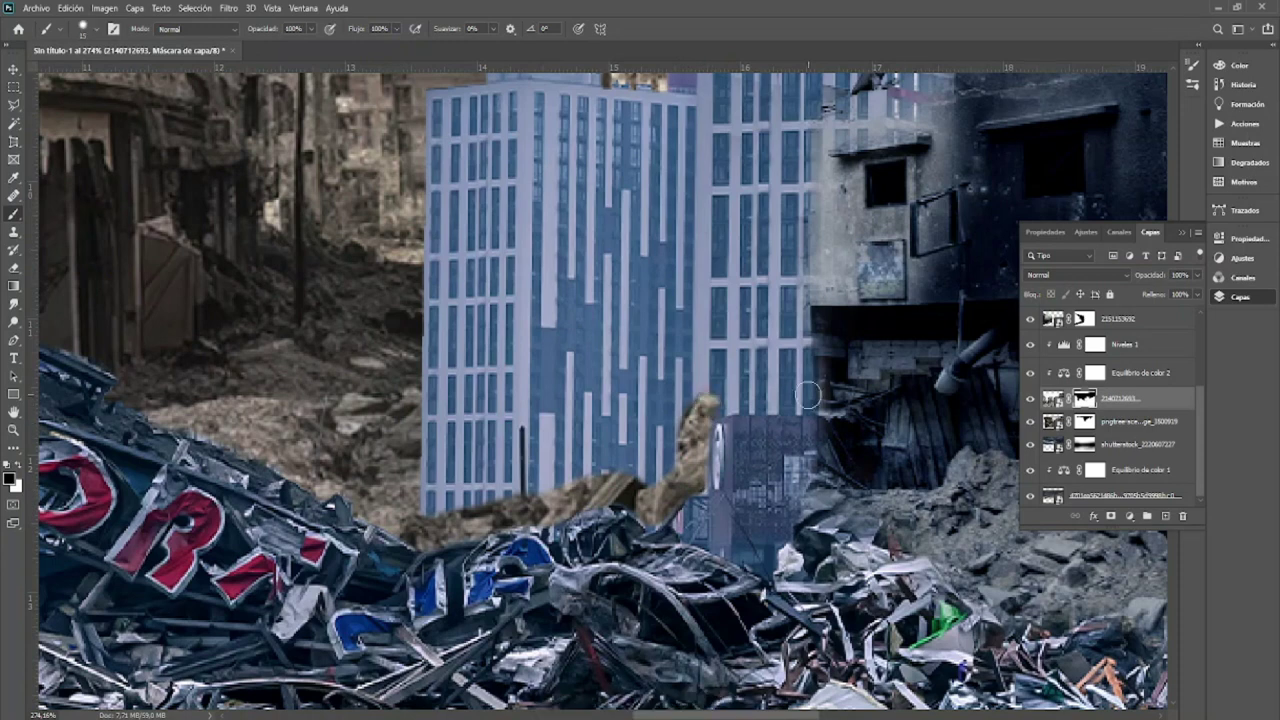
{"action": "left_click_drag", "start_coordinate": [793, 383], "coordinate": [776, 493]}
{"action": "key", "text": "ctrl+0"}
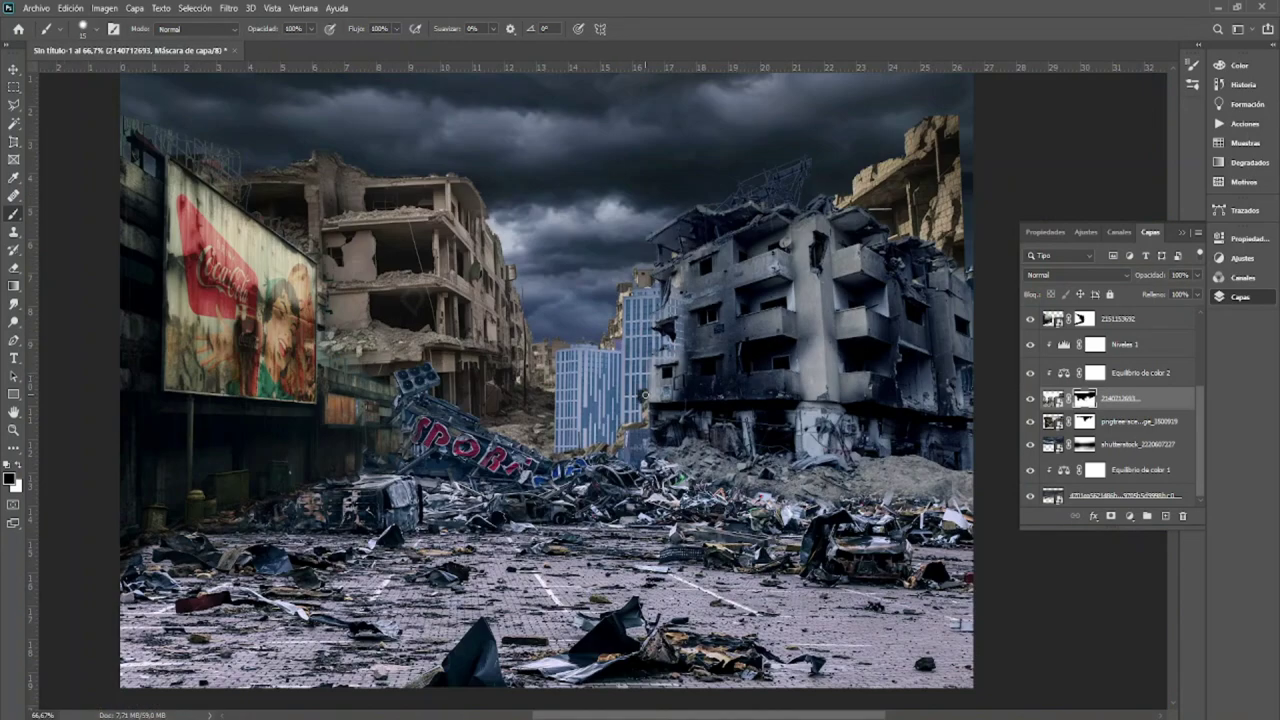
{"action": "left_click_drag", "start_coordinate": [627, 300], "coordinate": [578, 445]}
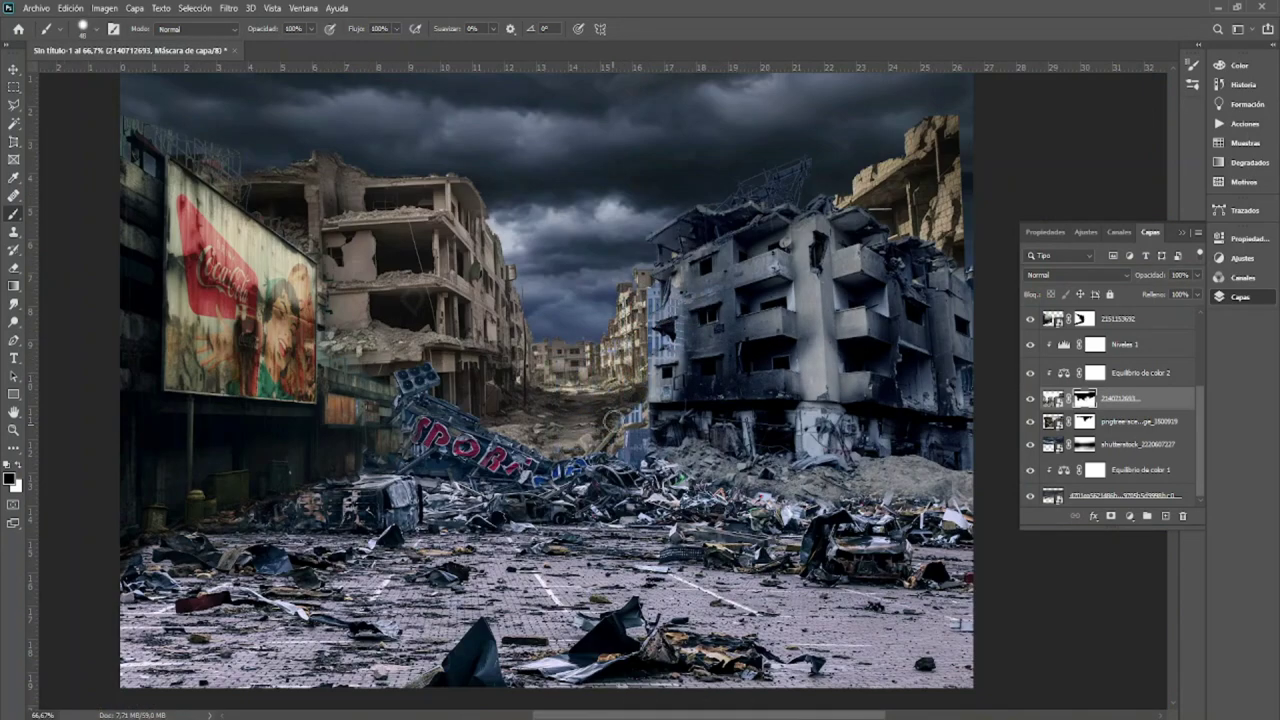
Step: Transform the ruined-building layer, pulling its top corners inward and nudging it left
{"action": "left_click", "coordinate": [1140, 421]}
{"action": "key", "text": "ctrl+t"}
{"action": "left_click_drag", "start_coordinate": [977, 109], "coordinate": [871, 166]}
{"action": "mouse_move", "coordinate": [157, 114]}
{"action": "left_mouse_down"}
{"action": "mouse_move", "coordinate": [203, 148]}
{"action": "mouse_move", "coordinate": [245, 122]}
{"action": "left_mouse_up"}
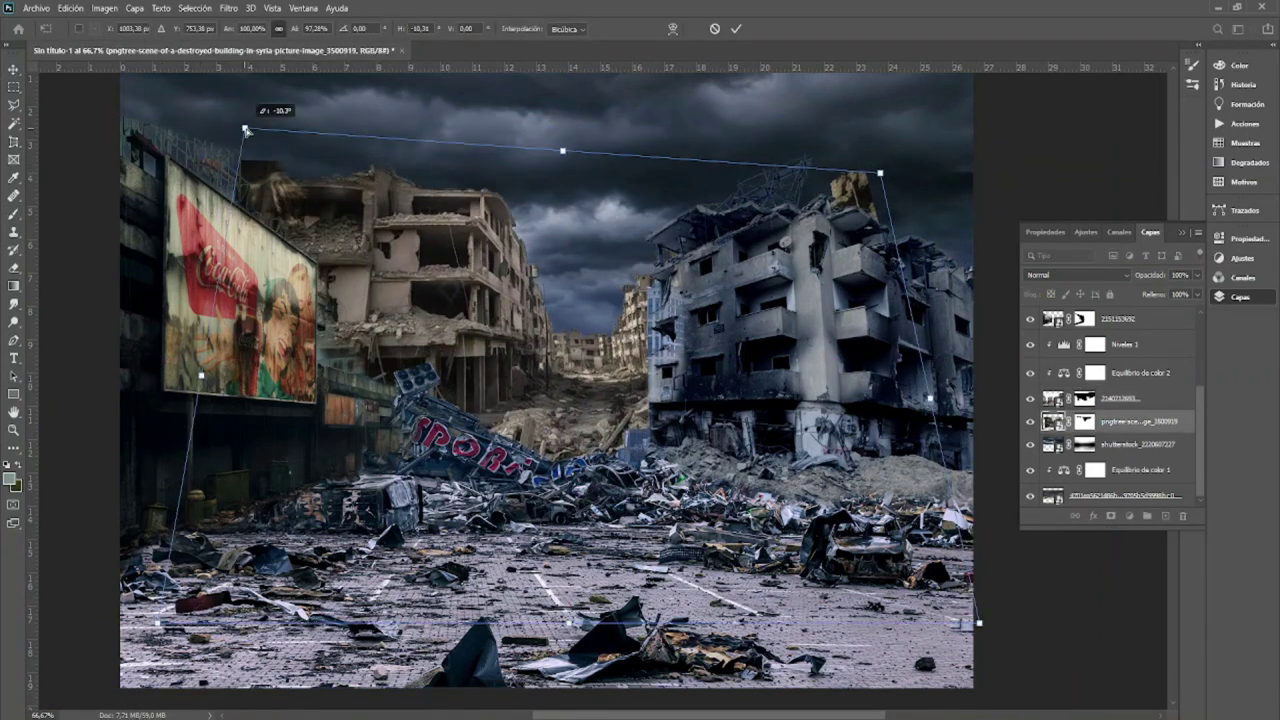
{"action": "left_click_drag", "start_coordinate": [531, 380], "coordinate": [510, 380]}
{"action": "key", "text": "Return"}
Step: Blend the right building's left edge on the skyscraper mask, then reselect the ruined-building layer
{"action": "key", "text": "z"}
{"action": "mouse_move", "coordinate": [658, 322]}
{"action": "left_mouse_down"}
{"action": "mouse_move", "coordinate": [715, 345]}
{"action": "mouse_move", "coordinate": [761, 265]}
{"action": "left_mouse_up"}
{"action": "left_click", "coordinate": [1084, 398]}
{"action": "key", "text": "b"}
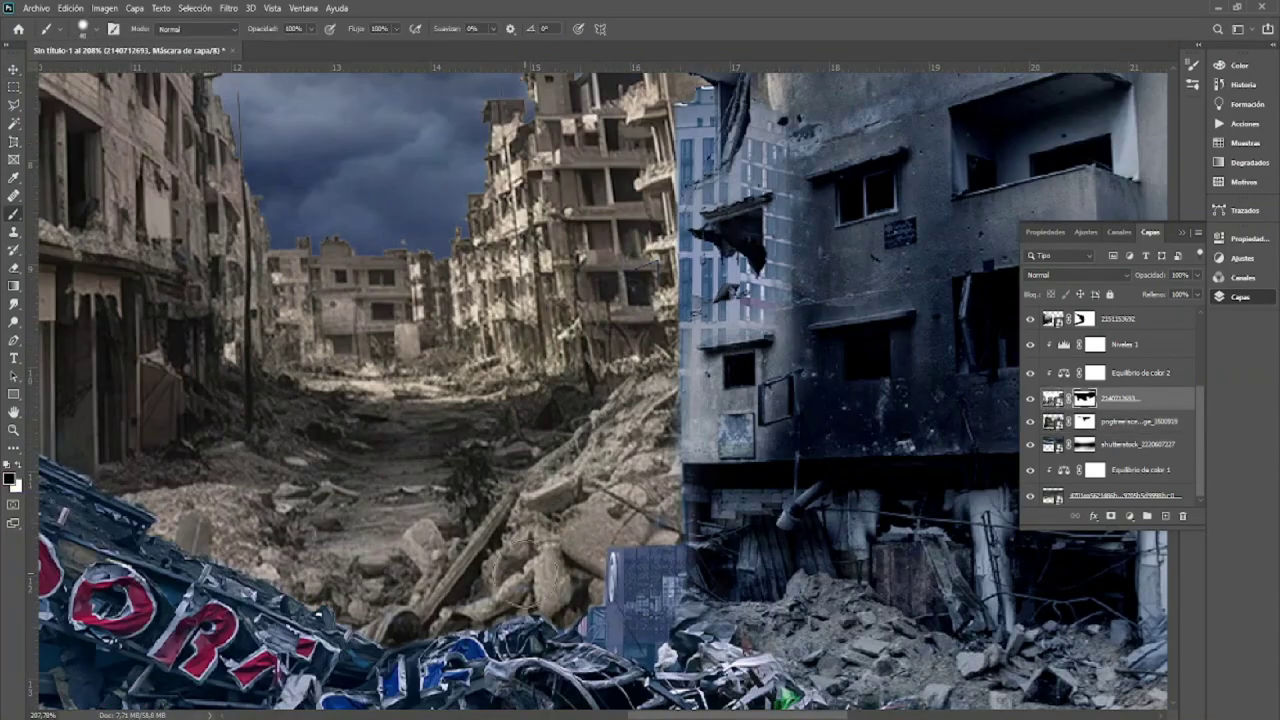
{"action": "scroll", "coordinate": [591, 427], "scroll_direction": "up", "scroll_amount": 3}
{"action": "left_click_drag", "start_coordinate": [700, 260], "coordinate": [693, 562]}
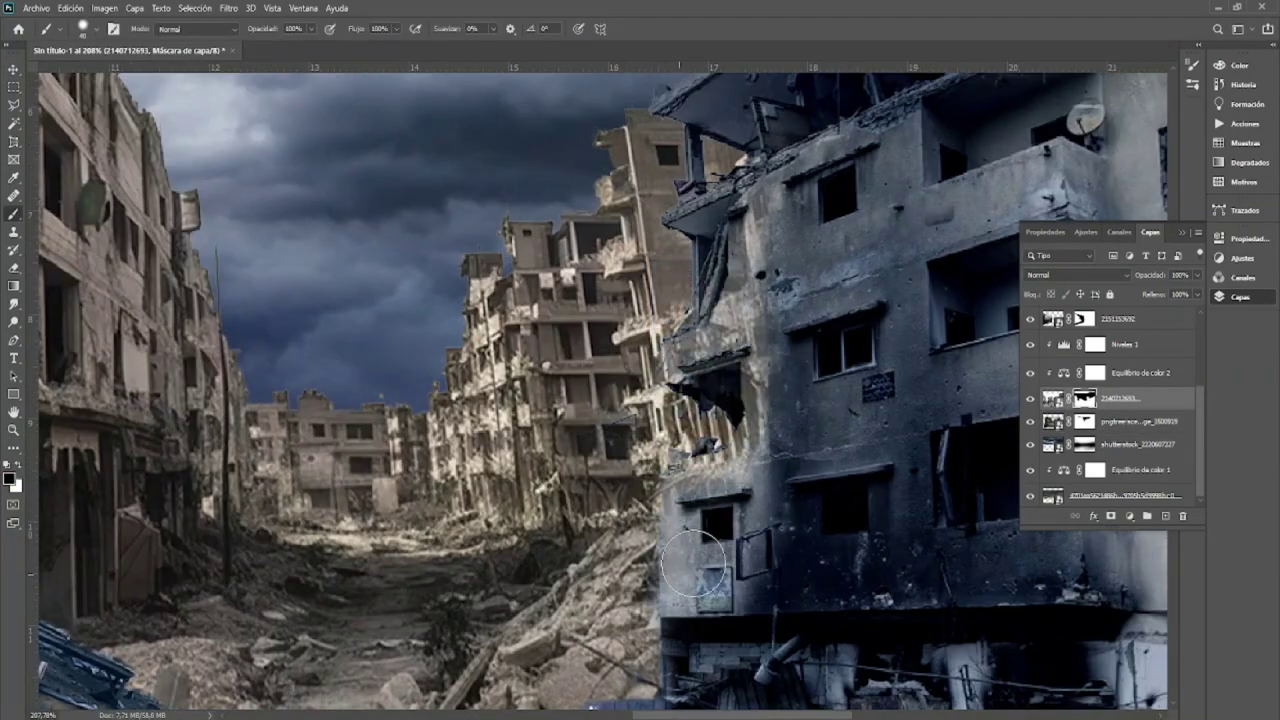
{"action": "key", "text": "ctrl+0"}
{"action": "left_click", "coordinate": [1086, 424]}
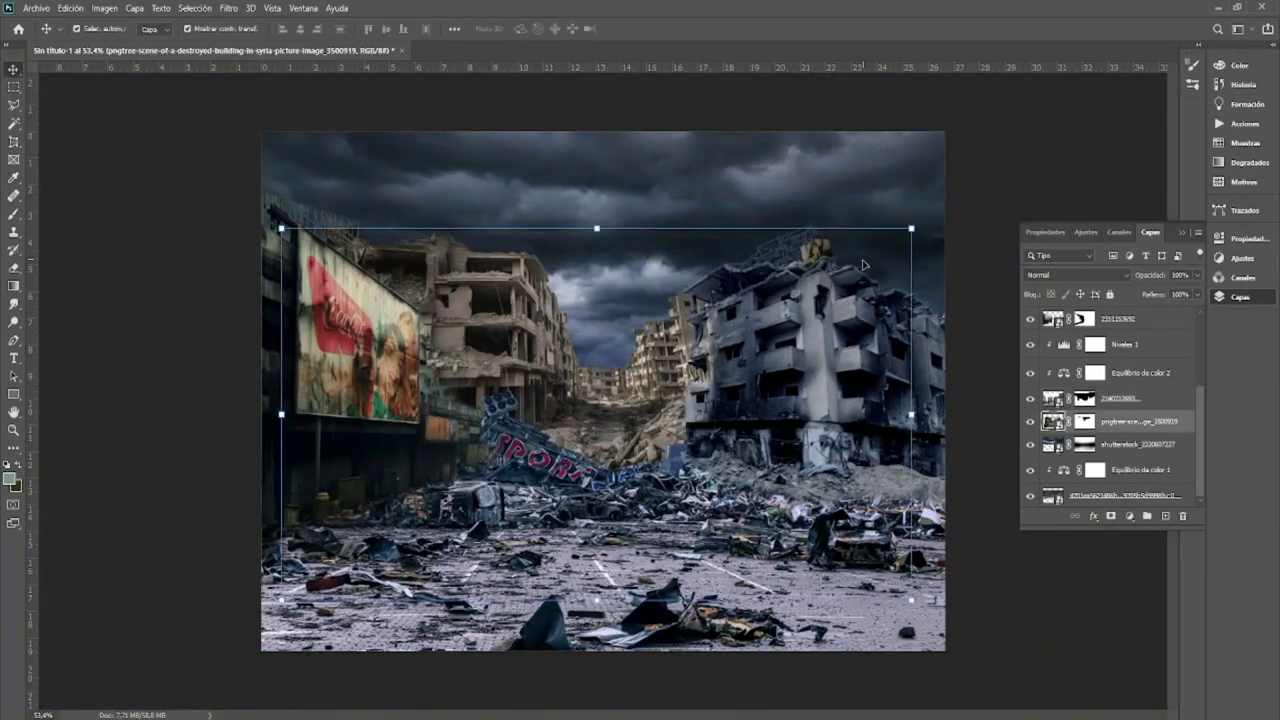
Step: Add a Color Balance layer on the building and cool its Shadows and Highlights ranges
{"action": "key", "text": "v"}
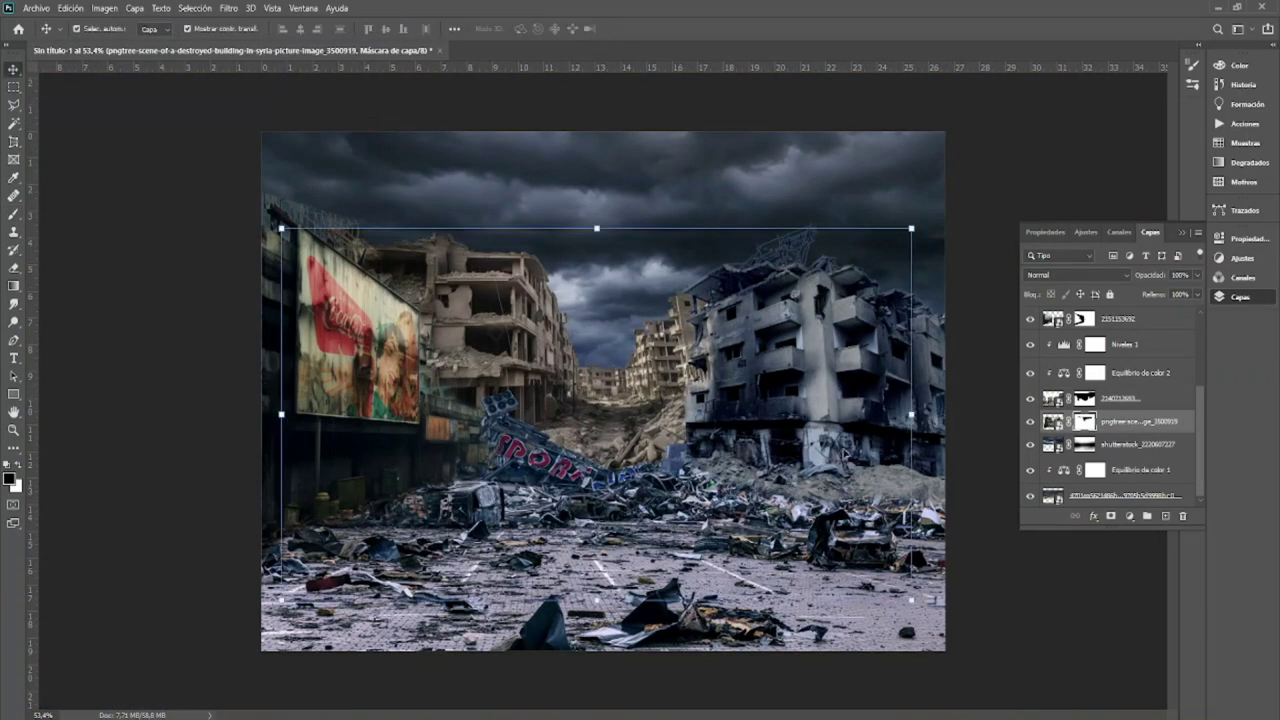
{"action": "left_click", "coordinate": [1129, 516]}
{"action": "left_click", "coordinate": [1160, 415]}
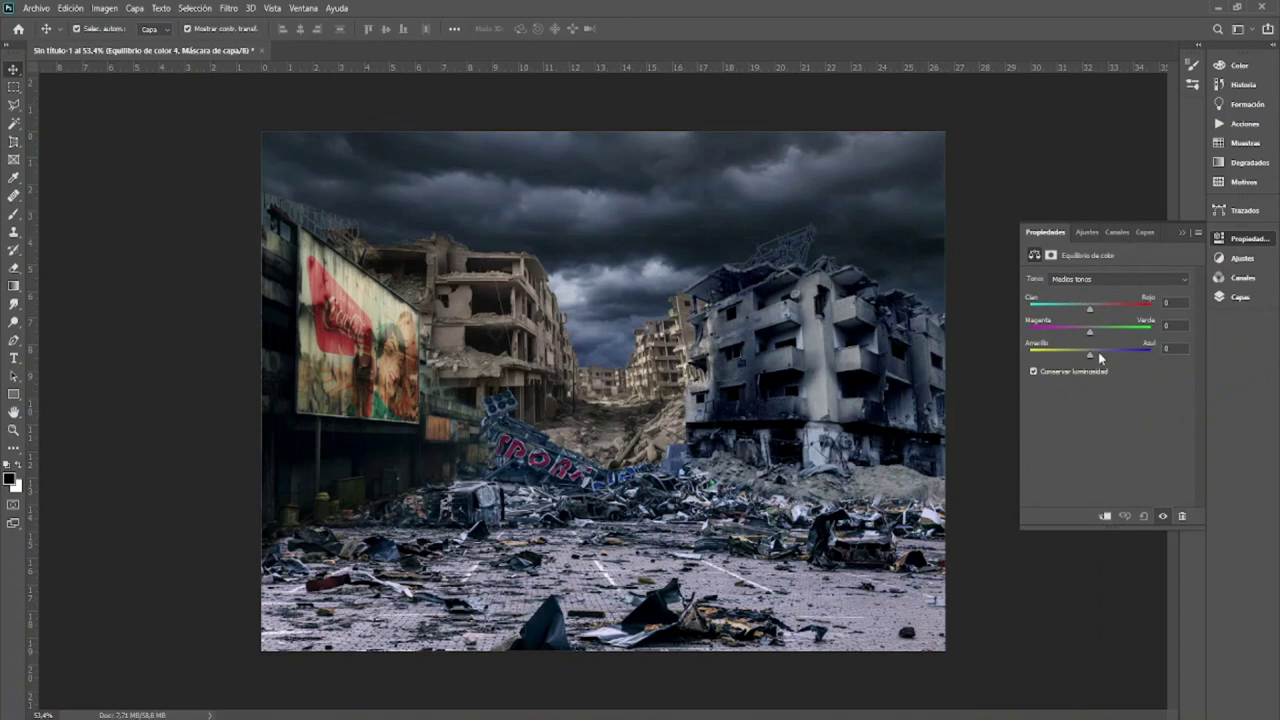
{"action": "left_click", "coordinate": [1118, 279]}
{"action": "left_click", "coordinate": [1085, 292]}
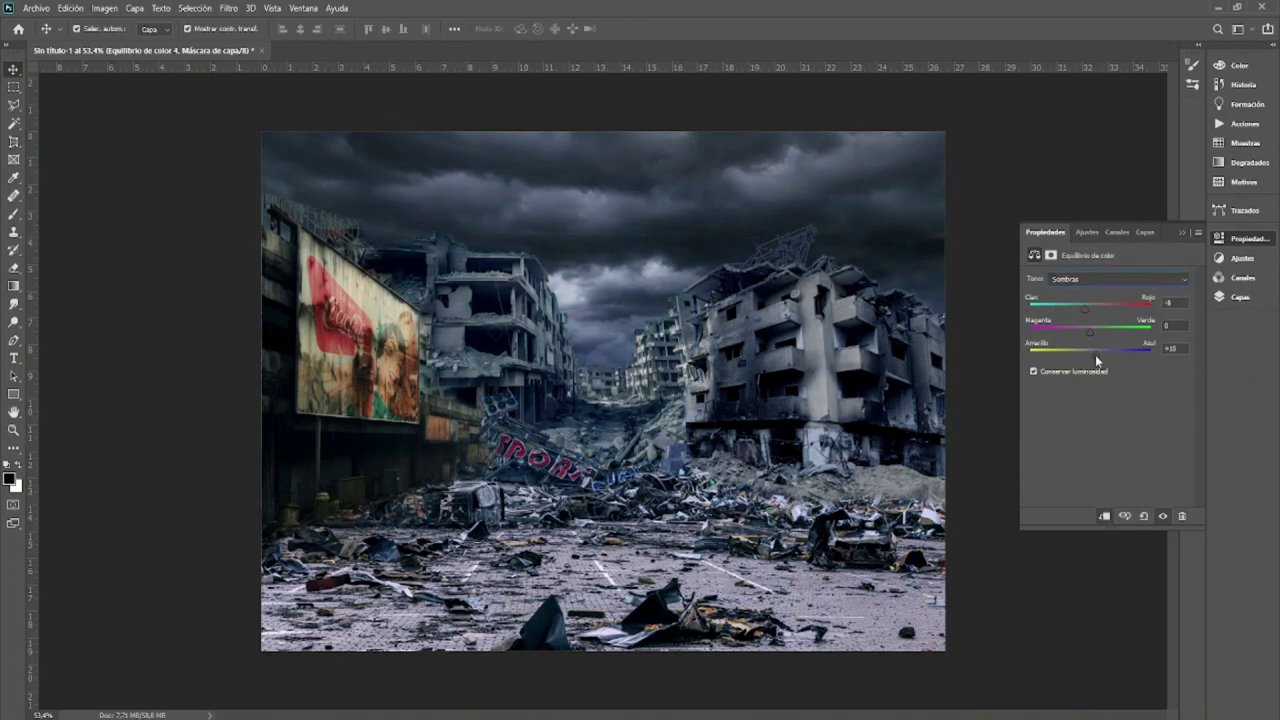
{"action": "left_click", "coordinate": [1139, 280]}
{"action": "left_click", "coordinate": [1100, 318]}
{"action": "left_click", "coordinate": [809, 487]}
Step: Zoom in slightly and select the top ruined-street image layer
{"action": "key", "text": "z"}
{"action": "left_click", "coordinate": [976, 433]}
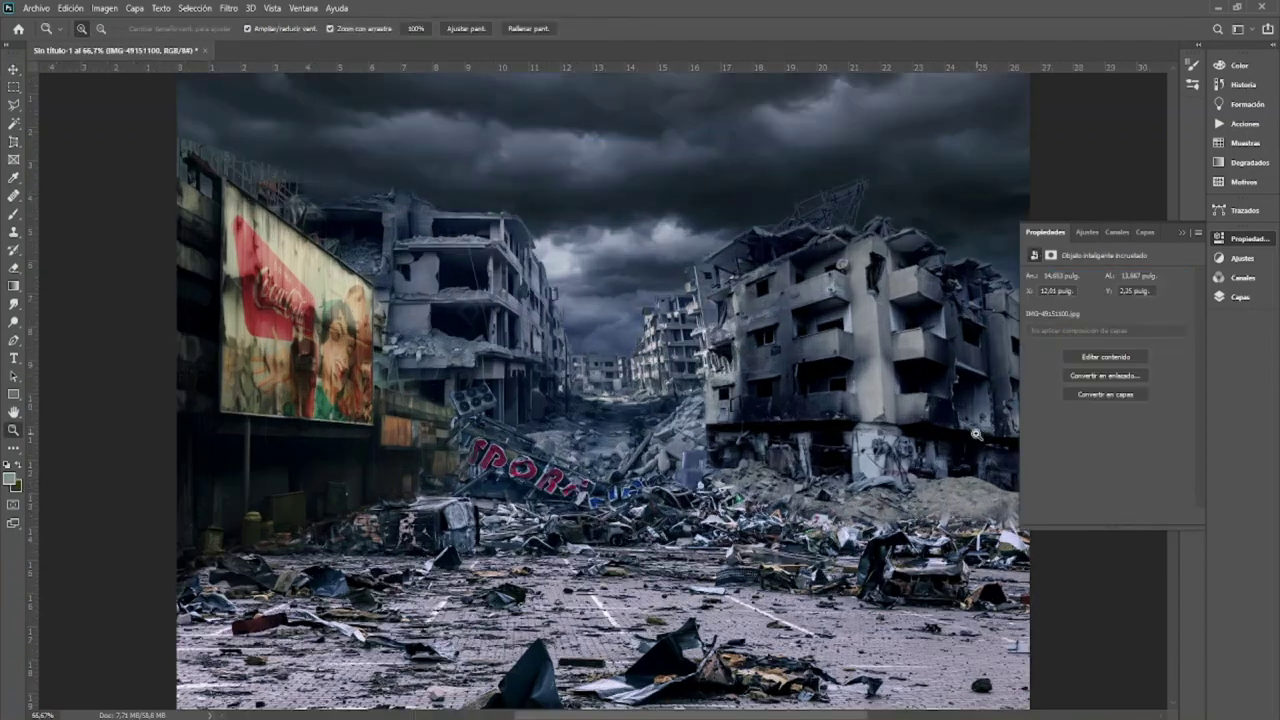
{"action": "key", "text": "v"}
{"action": "left_click", "coordinate": [470, 432]}
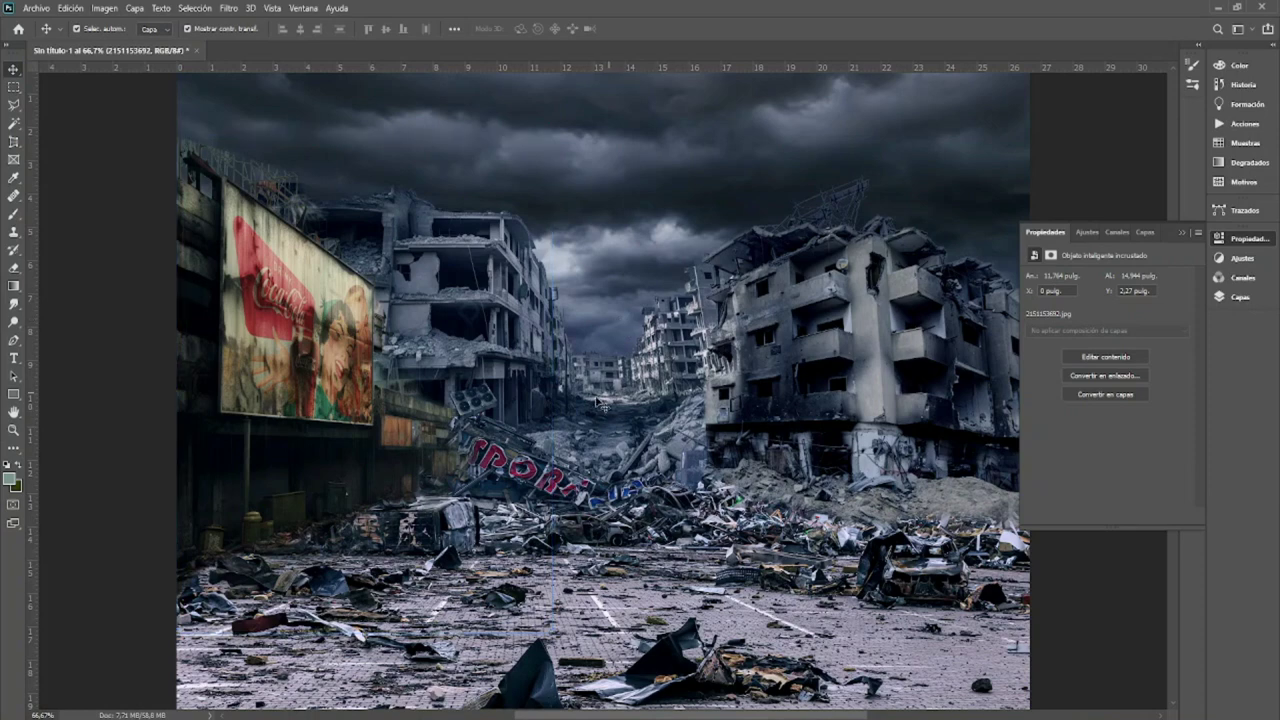
{"action": "left_click", "coordinate": [1240, 297]}
{"action": "scroll", "coordinate": [595, 390], "scroll_direction": "up", "scroll_amount": 5}
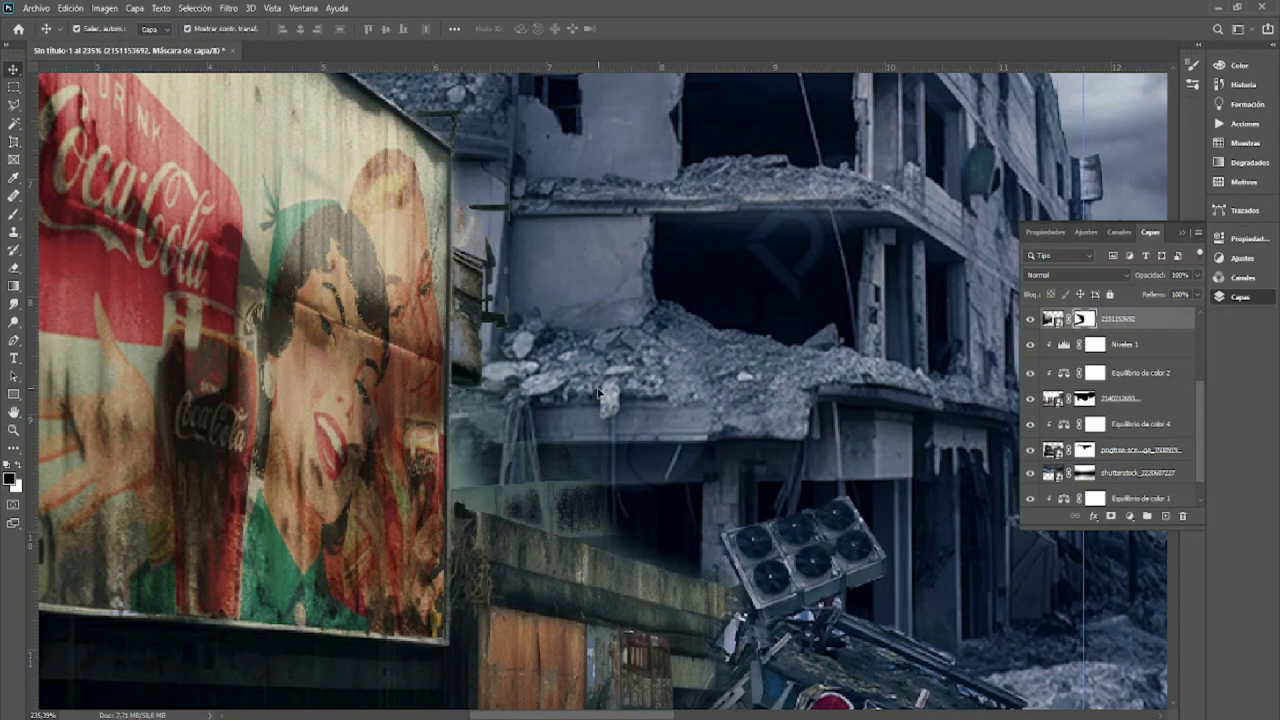
Step: Paint the layer mask at 20% brush opacity to clear haze around the wall and fan unit
{"action": "key", "text": "b"}
{"action": "right_click", "coordinate": [534, 408], "text": "alt"}
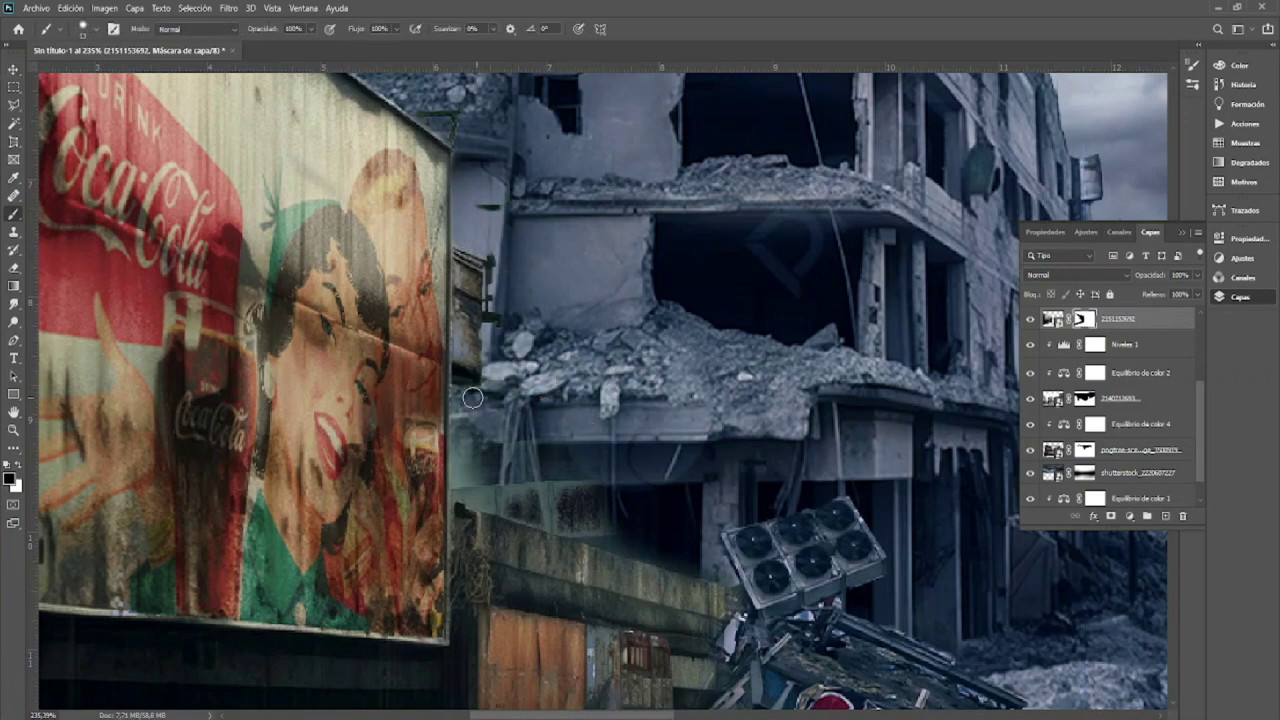
{"action": "left_click_drag", "start_coordinate": [698, 546], "coordinate": [573, 470]}
{"action": "mouse_move", "coordinate": [767, 605]}
{"action": "left_mouse_down"}
{"action": "mouse_move", "coordinate": [661, 495]}
{"action": "mouse_move", "coordinate": [636, 379]}
{"action": "left_mouse_up"}
{"action": "key", "text": "bracketright"}
{"action": "key", "text": "bracketright"}
{"action": "key", "text": "bracketright"}
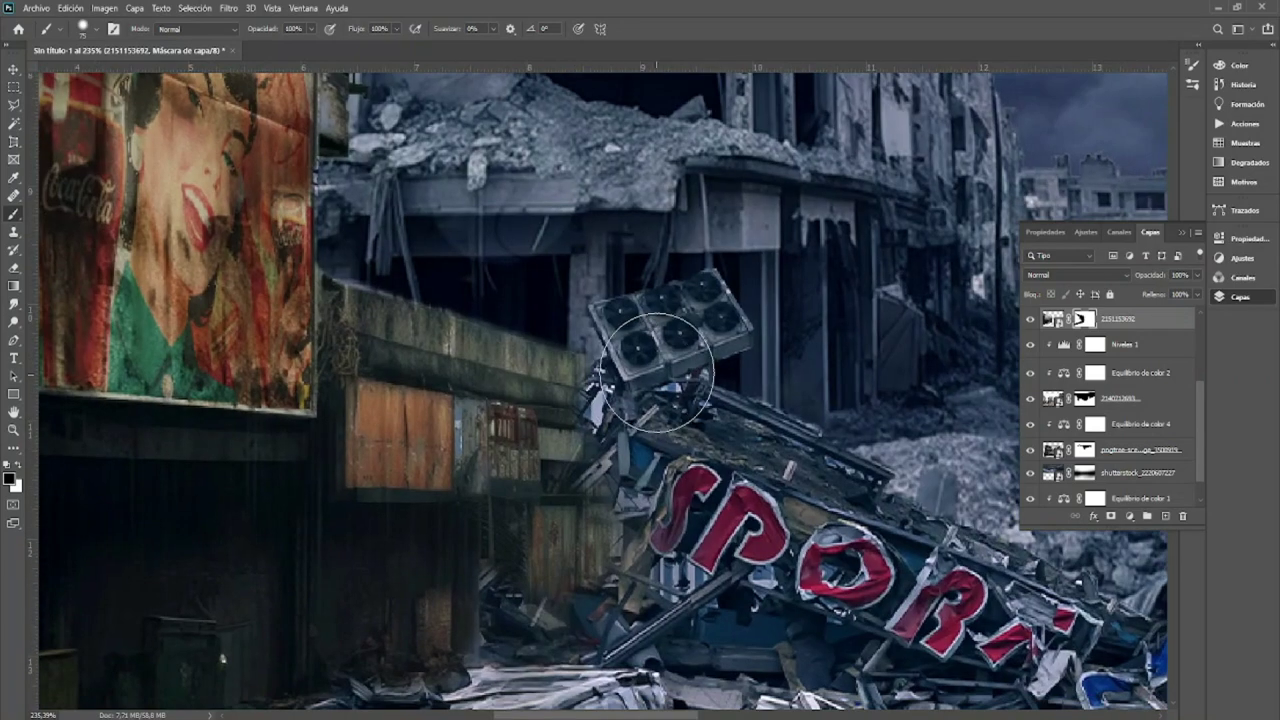
{"action": "mouse_move", "coordinate": [586, 443]}
{"action": "left_mouse_down"}
{"action": "mouse_move", "coordinate": [580, 491]}
{"action": "mouse_move", "coordinate": [620, 435]}
{"action": "left_mouse_up"}
{"action": "key", "text": "bracketleft"}
{"action": "key", "text": "bracketleft"}
{"action": "key", "text": "bracketleft"}
{"action": "key", "text": "2"}
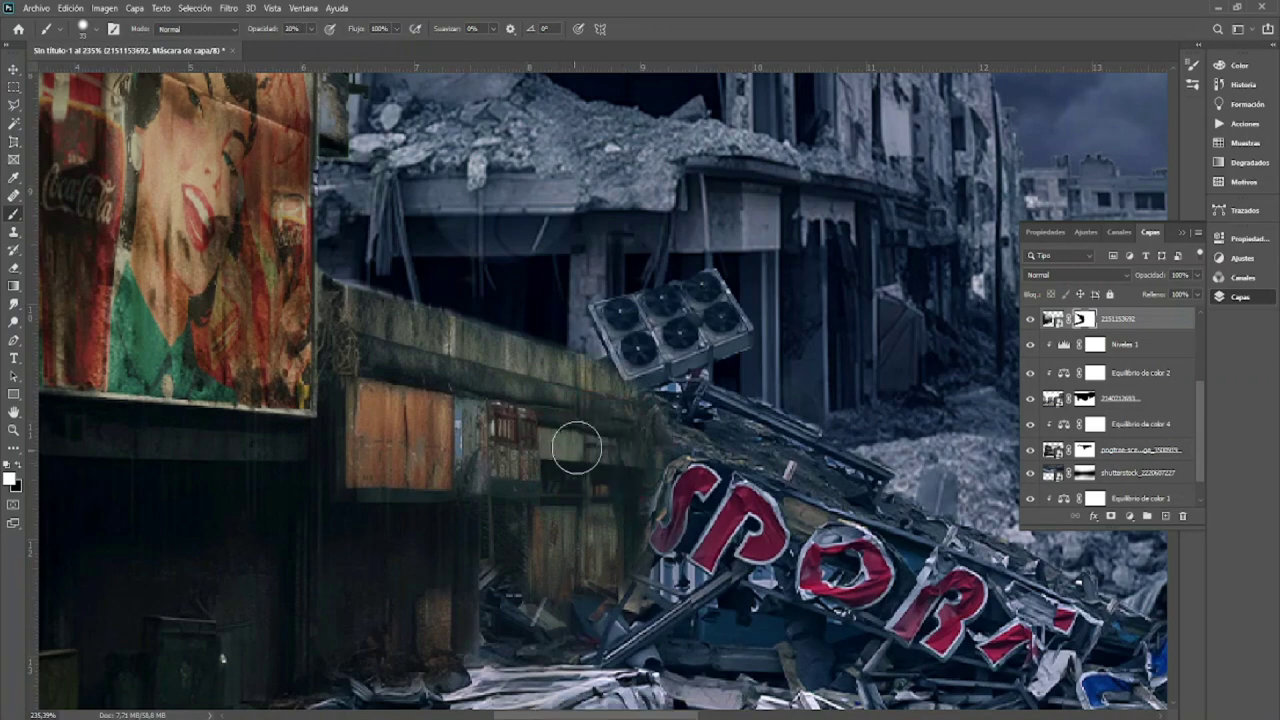
{"action": "key", "text": "ctrl+0"}
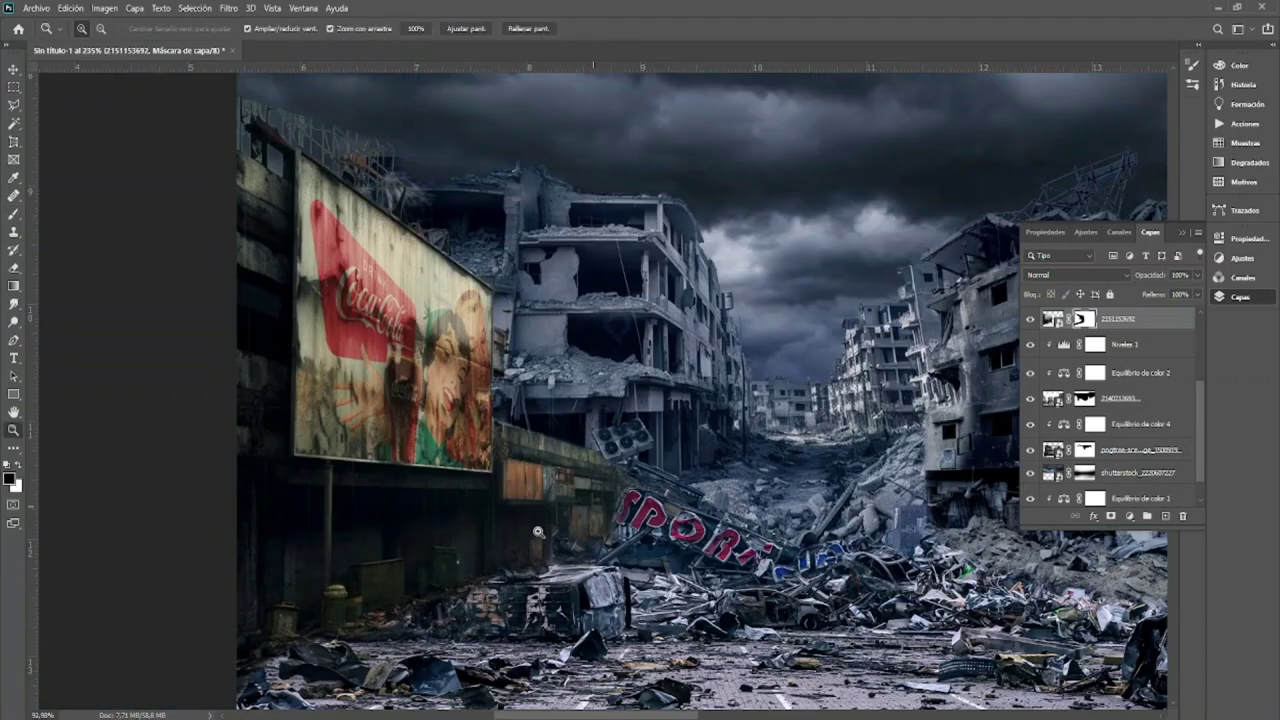
{"action": "key", "text": "v"}
{"action": "left_click", "coordinate": [1130, 515]}
Step: Add a Color Balance layer with midtones Yellow/Blue at +13, then cycle through Shadows and Highlights
{"action": "left_click", "coordinate": [1160, 396]}
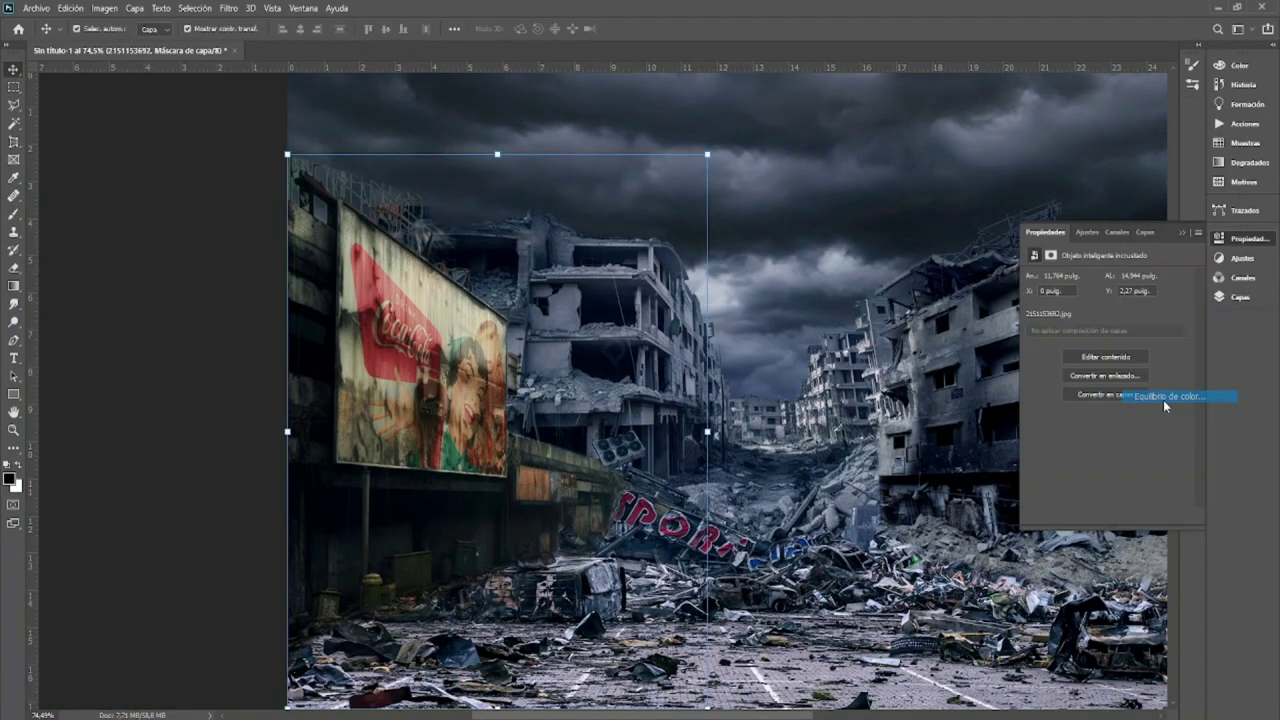
{"action": "left_click_drag", "start_coordinate": [1090, 354], "coordinate": [1105, 356]}
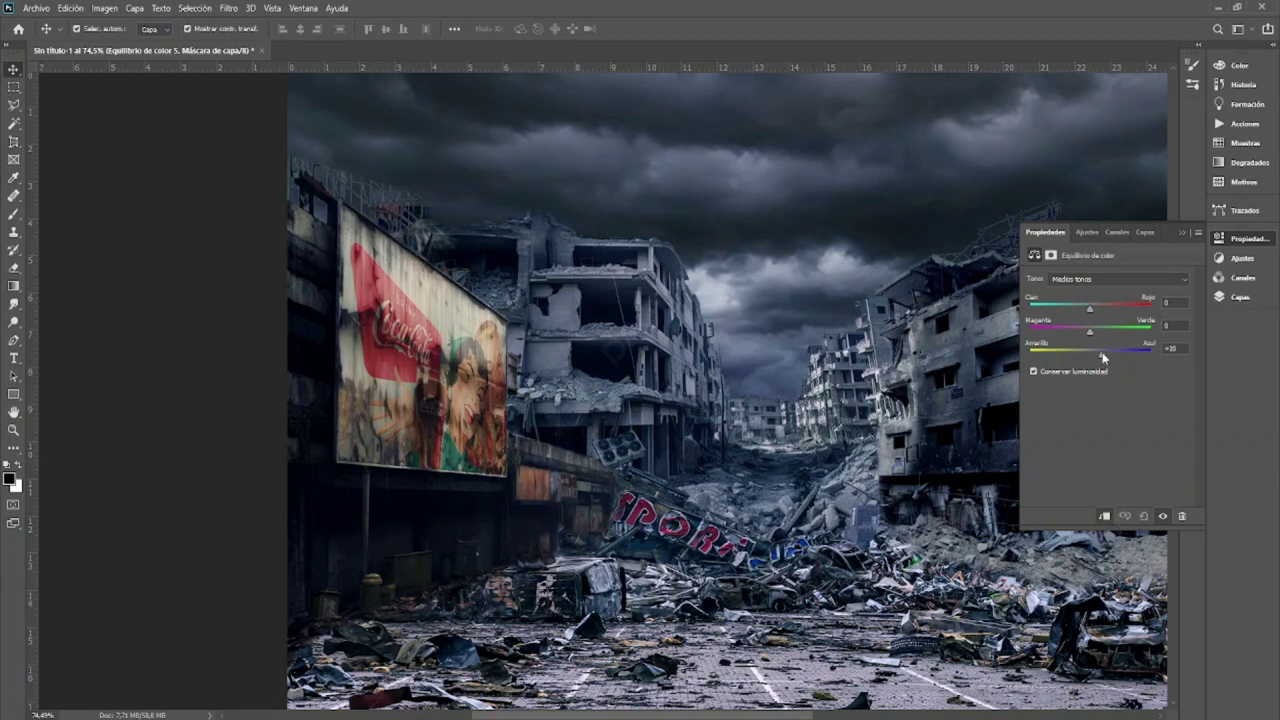
{"action": "left_click", "coordinate": [1100, 279]}
{"action": "left_click", "coordinate": [1090, 289]}
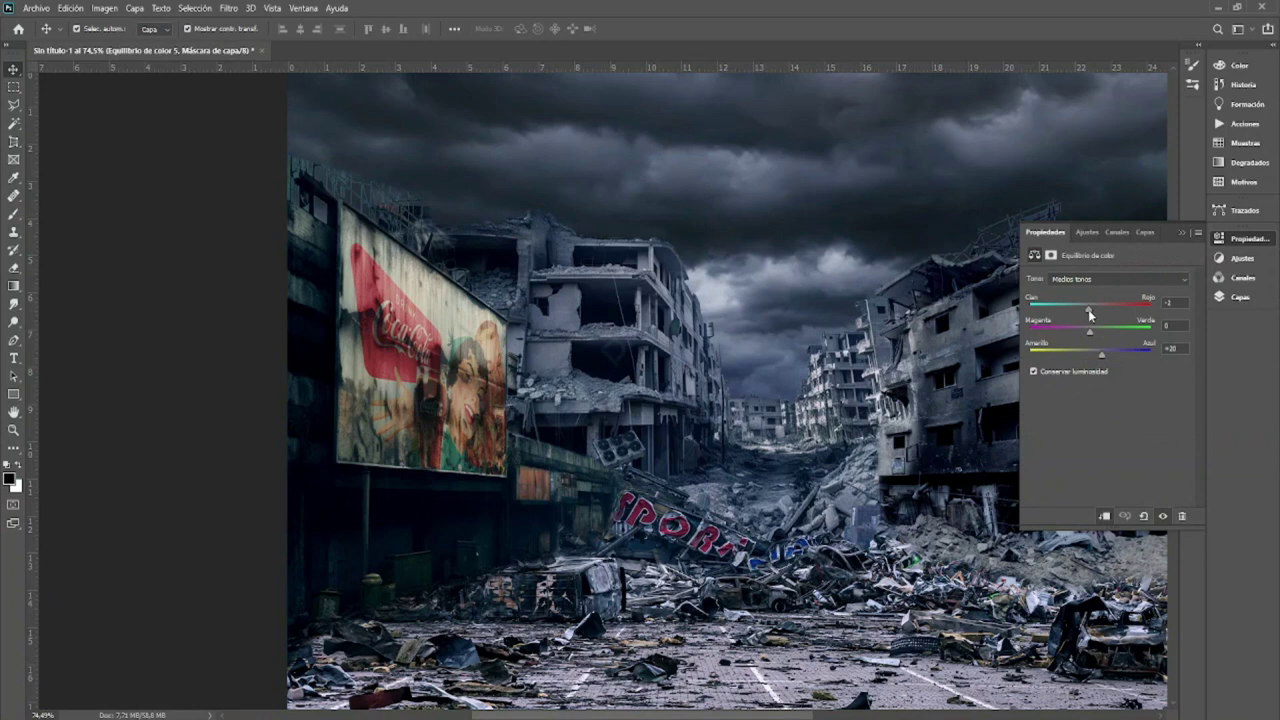
{"action": "left_click", "coordinate": [1100, 279]}
{"action": "left_click", "coordinate": [1090, 312]}
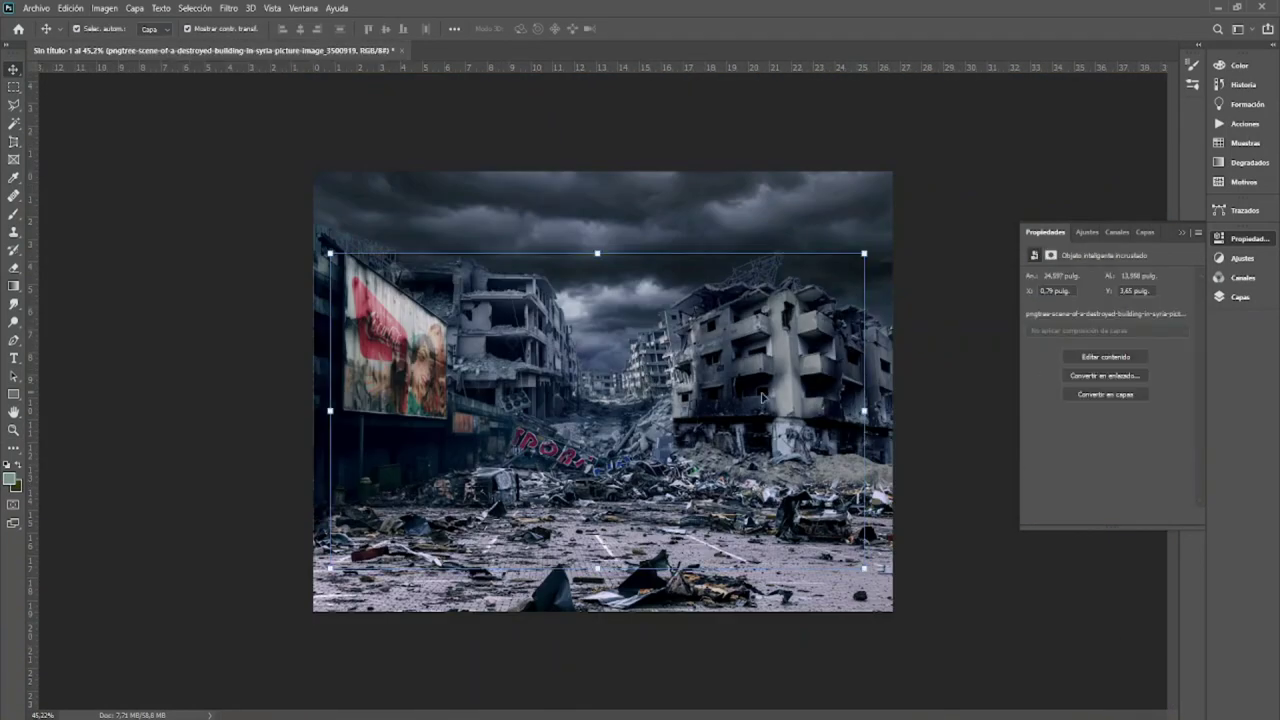
{"action": "left_click", "coordinate": [1240, 296]}
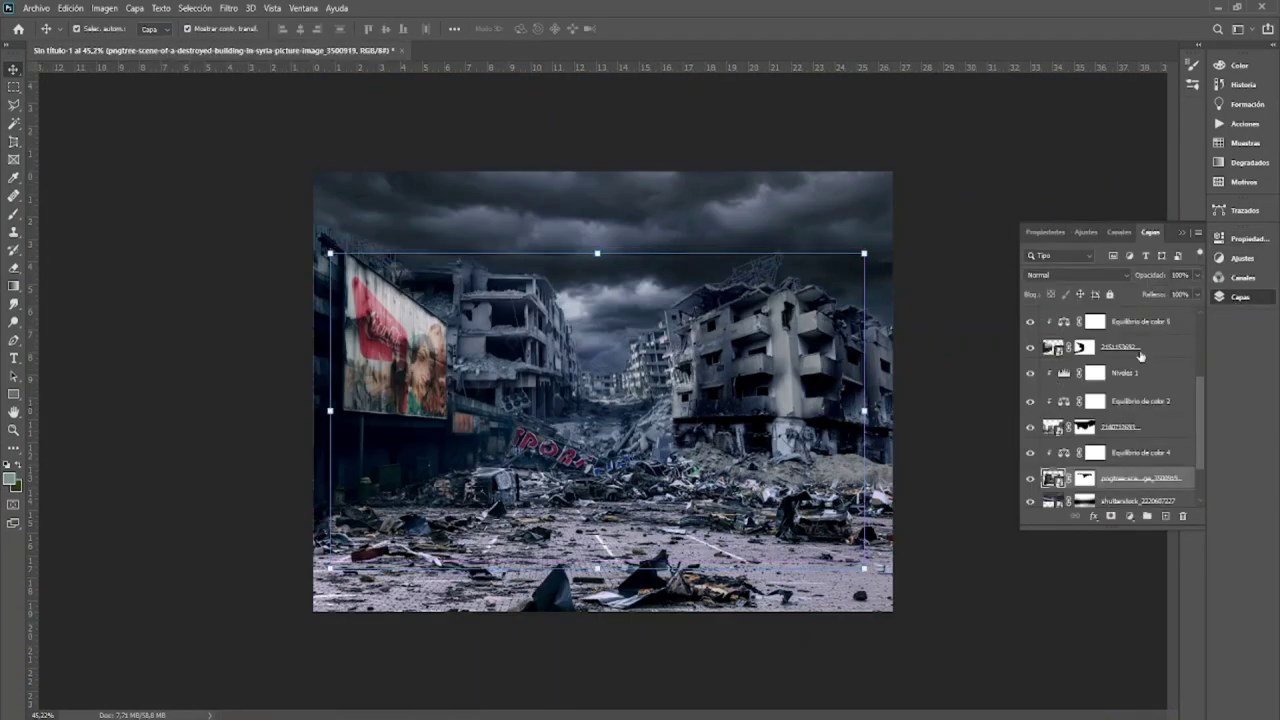
Step: Enable the Relleno de color 1 fill, trial-move it lower, and undo to keep it on top
{"action": "scroll", "coordinate": [1140, 356], "scroll_direction": "up", "scroll_amount": 5}
{"action": "left_click", "coordinate": [1031, 319]}
{"action": "key", "text": "Return"}
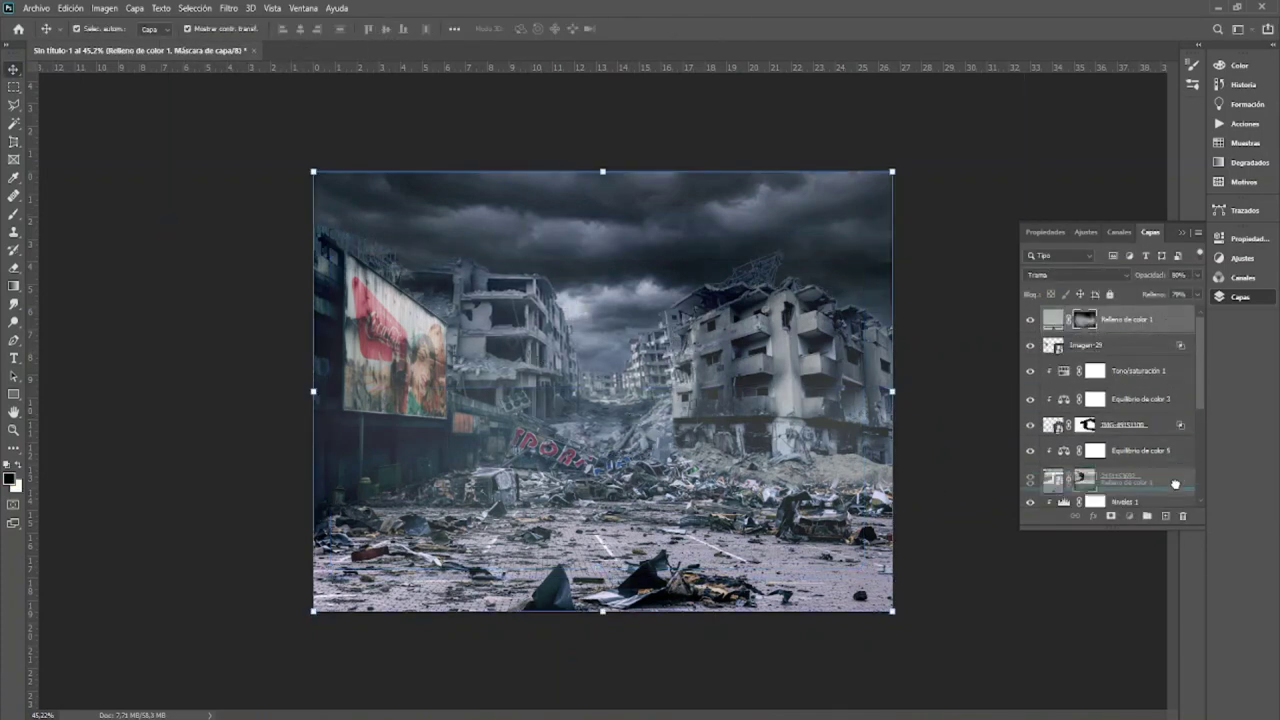
{"action": "left_click_drag", "start_coordinate": [1137, 320], "coordinate": [1138, 440]}
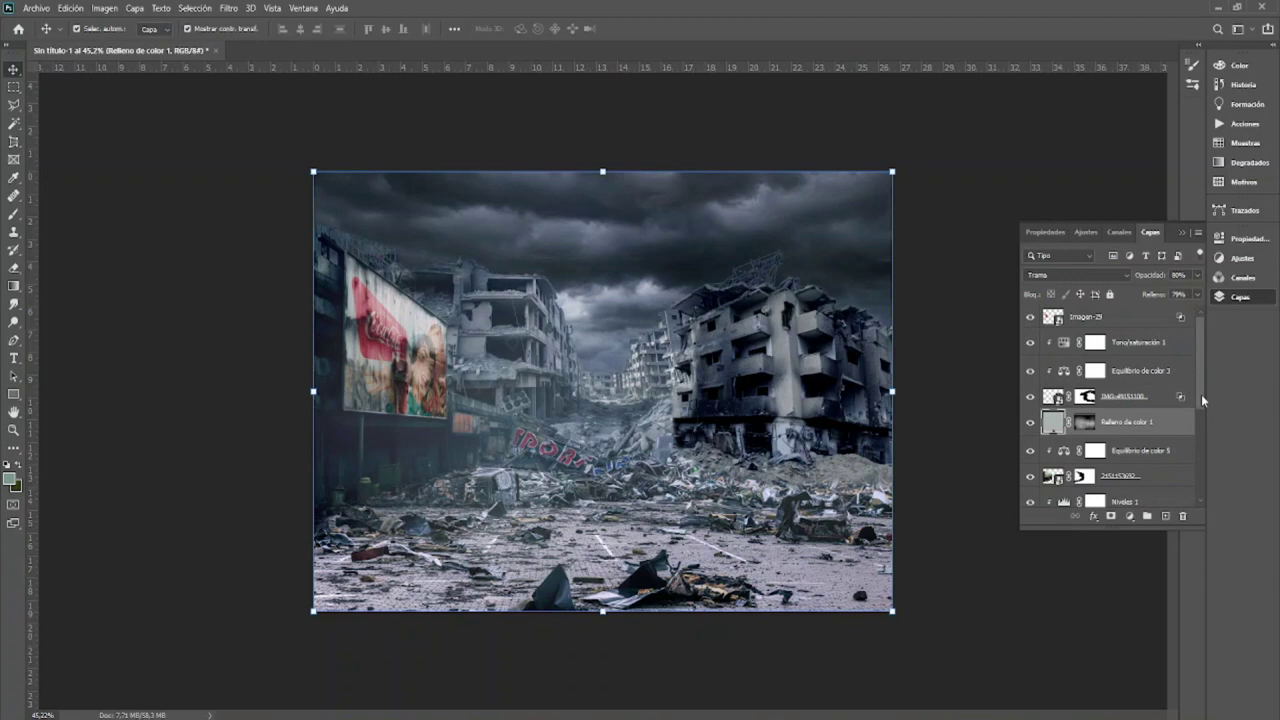
{"action": "key", "text": "ctrl+z"}
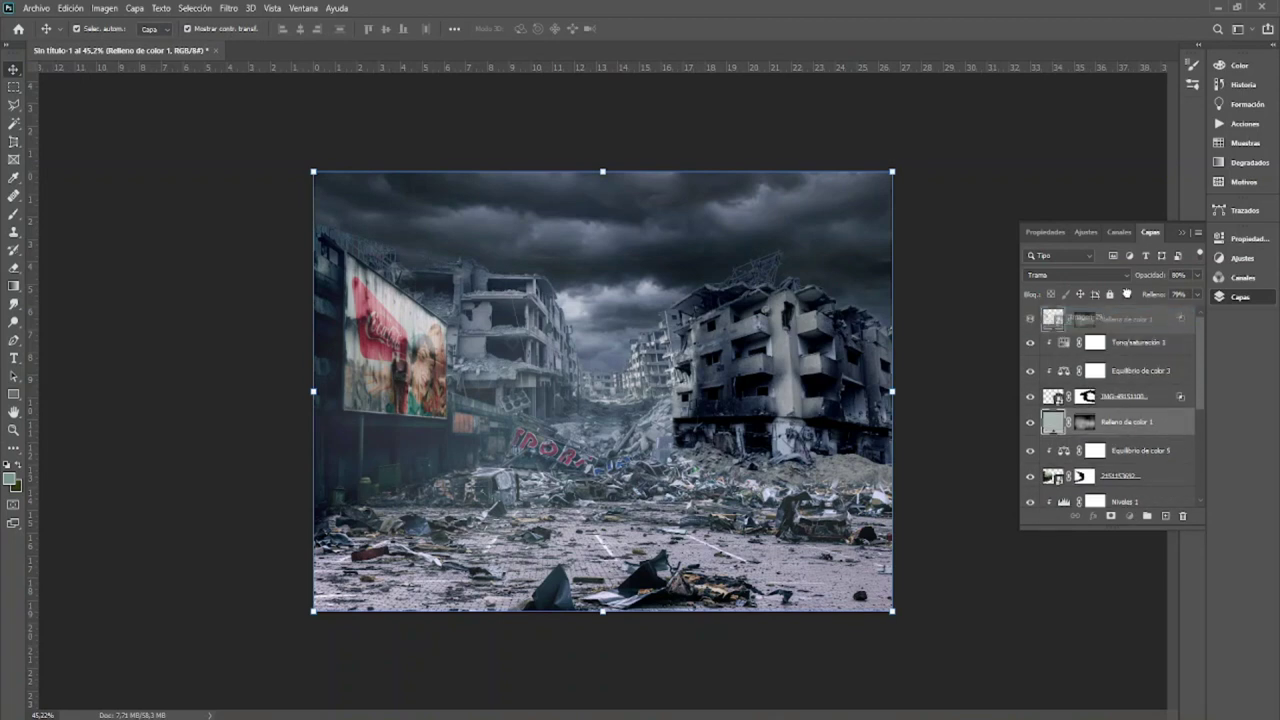
{"action": "key", "text": "b"}
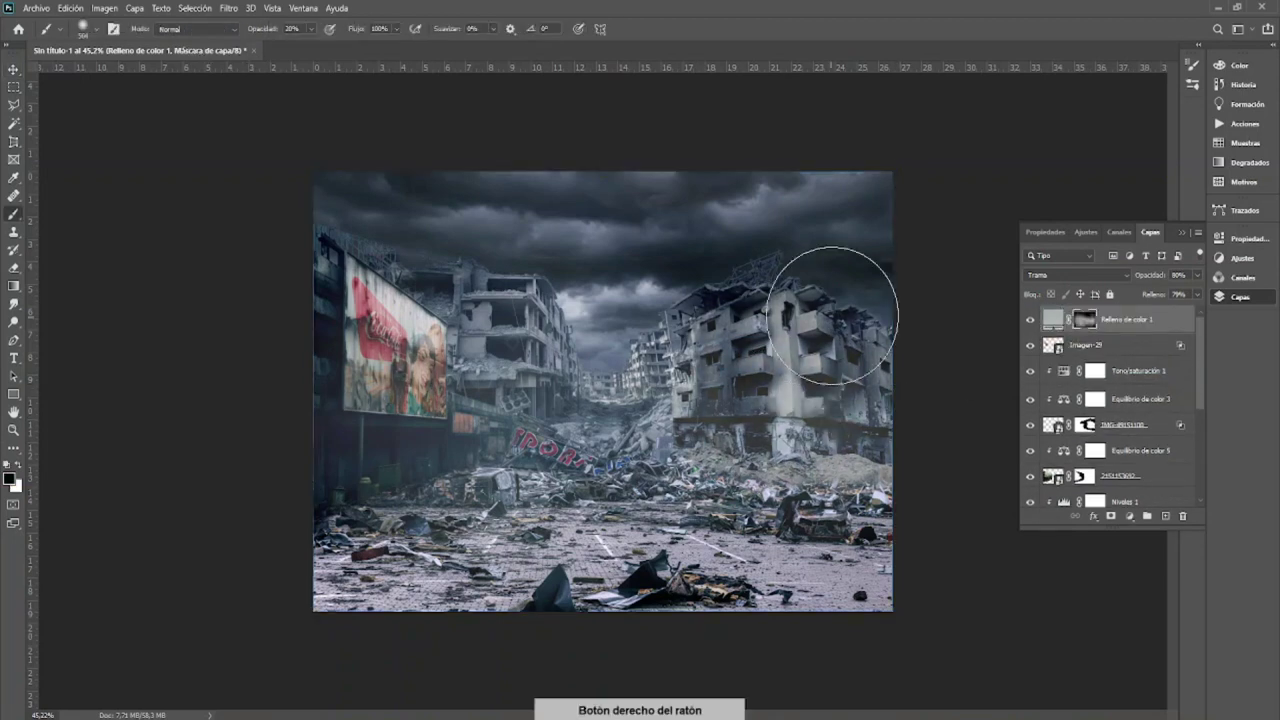
Step: Shrink the placed robot image and set it on the street below the billboard
{"action": "key", "text": "z"}
{"action": "left_click", "coordinate": [838, 512], "text": "alt"}
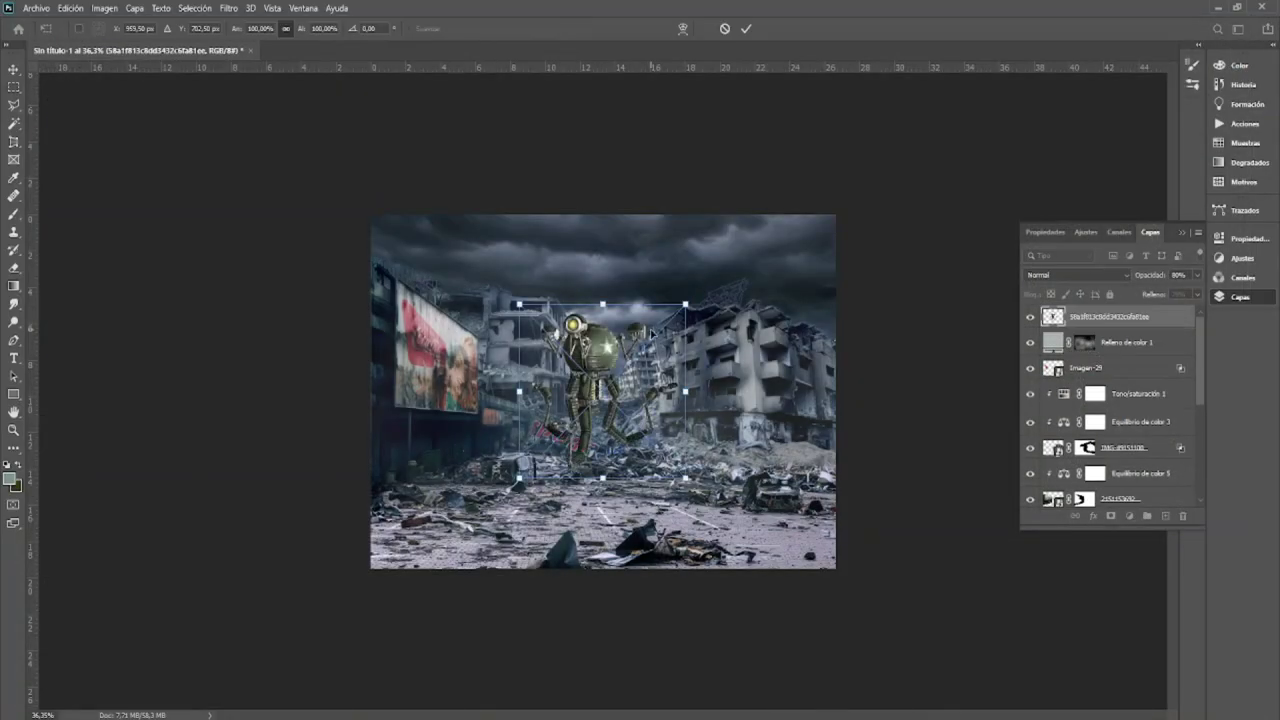
{"action": "scroll", "coordinate": [585, 366], "scroll_direction": "up", "scroll_amount": 5}
{"action": "left_click_drag", "start_coordinate": [760, 284], "coordinate": [580, 430]}
{"action": "mouse_move", "coordinate": [500, 520]}
{"action": "left_mouse_down"}
{"action": "mouse_move", "coordinate": [478, 462]}
{"action": "mouse_move", "coordinate": [468, 522]}
{"action": "left_mouse_up"}
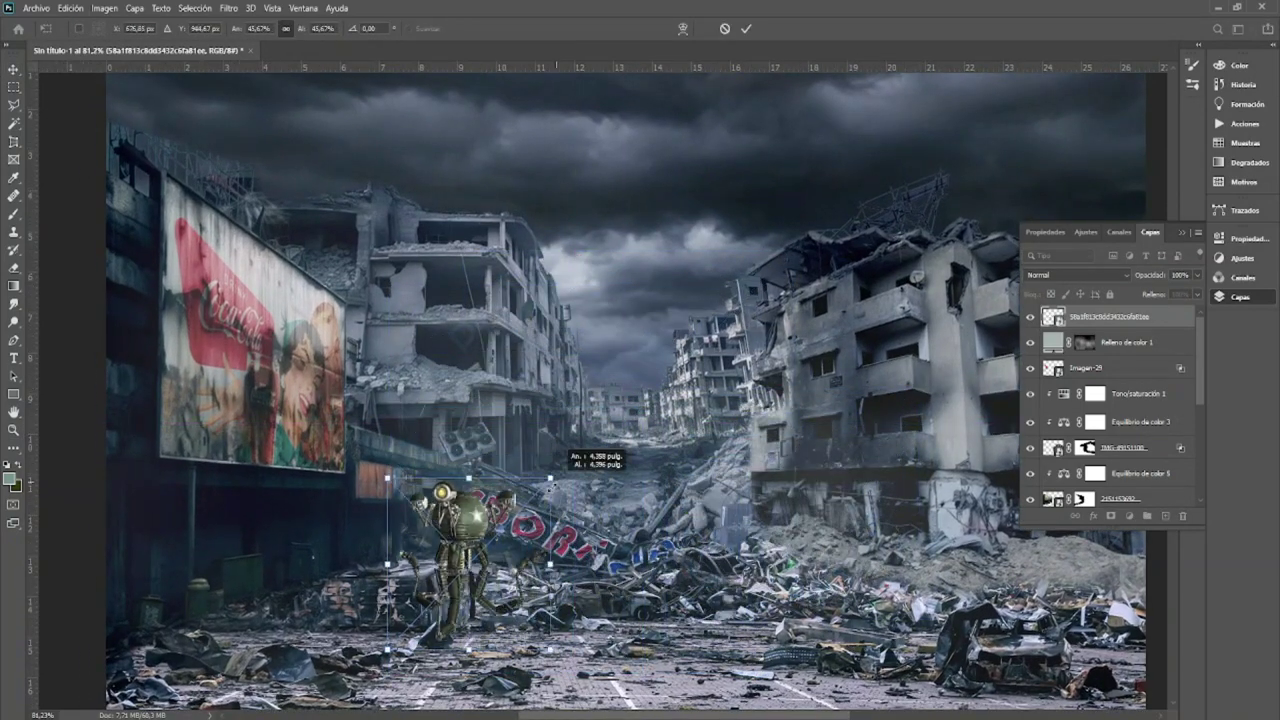
{"action": "key", "text": "Return"}
{"action": "scroll", "coordinate": [557, 412], "scroll_direction": "up", "scroll_amount": 3}
Step: Add a Color Balance layer pushing the robot's shadows toward blue (+16)
{"action": "left_click", "coordinate": [1128, 516]}
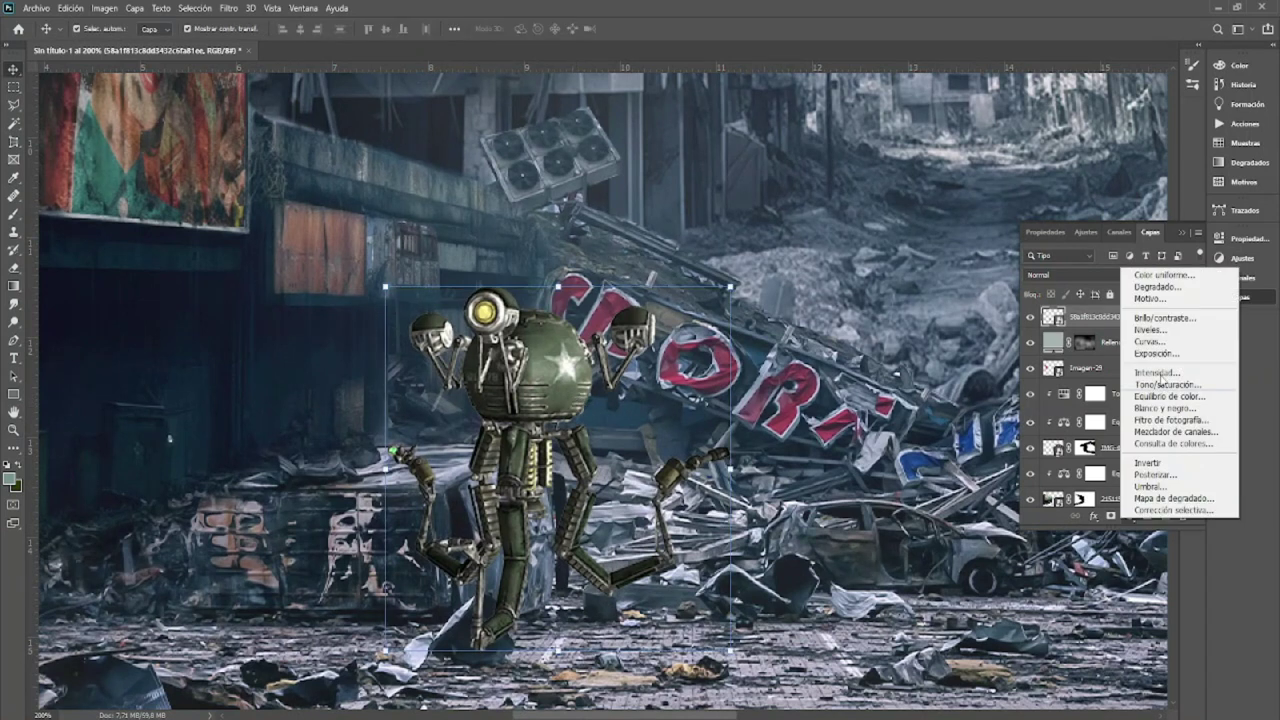
{"action": "left_click", "coordinate": [1168, 396]}
{"action": "left_click", "coordinate": [1090, 279]}
{"action": "left_click", "coordinate": [1085, 290]}
{"action": "left_click_drag", "start_coordinate": [1089, 354], "coordinate": [1100, 355]}
{"action": "key", "text": "Down"}
{"action": "key", "text": "Down"}
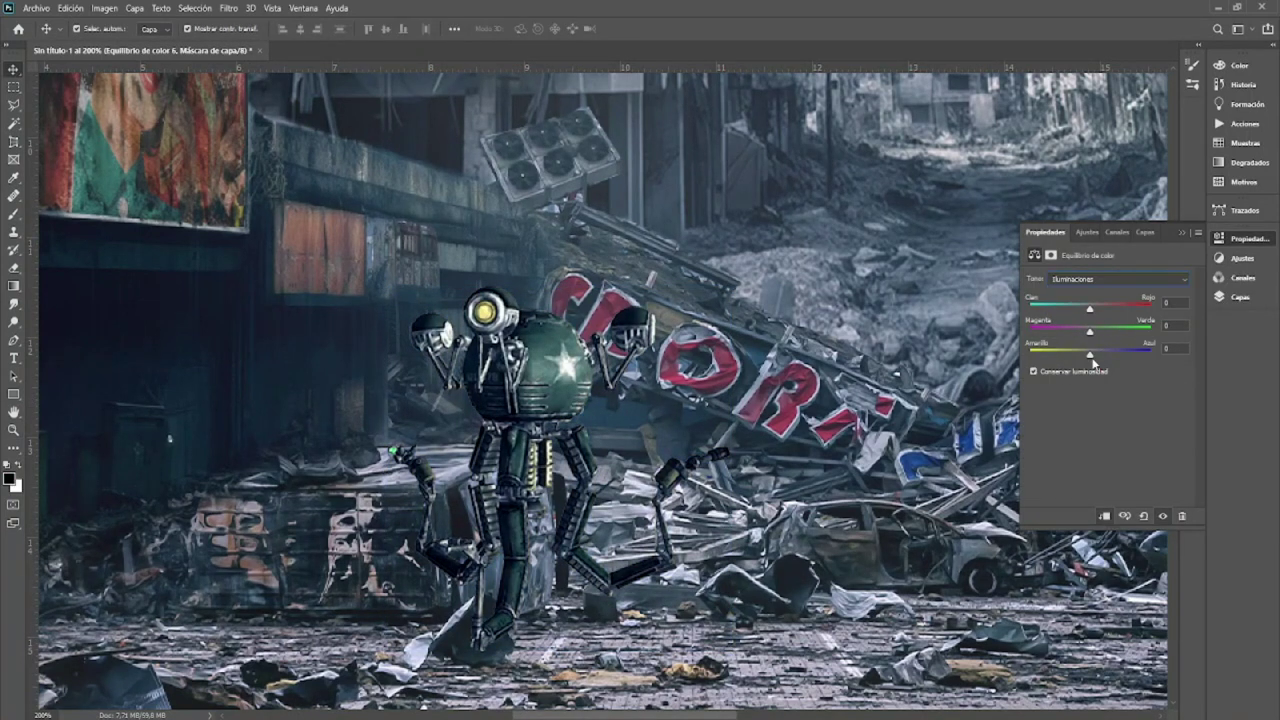
Step: Move the robot right into the rubble and add a Levels adjustment
{"action": "key", "text": "ctrl+minus"}
{"action": "key", "text": "ctrl+minus"}
{"action": "key", "text": "ctrl+minus"}
{"action": "left_click_drag", "start_coordinate": [500, 457], "coordinate": [752, 456]}
{"action": "left_click", "coordinate": [1240, 297]}
{"action": "left_click", "coordinate": [1128, 516]}
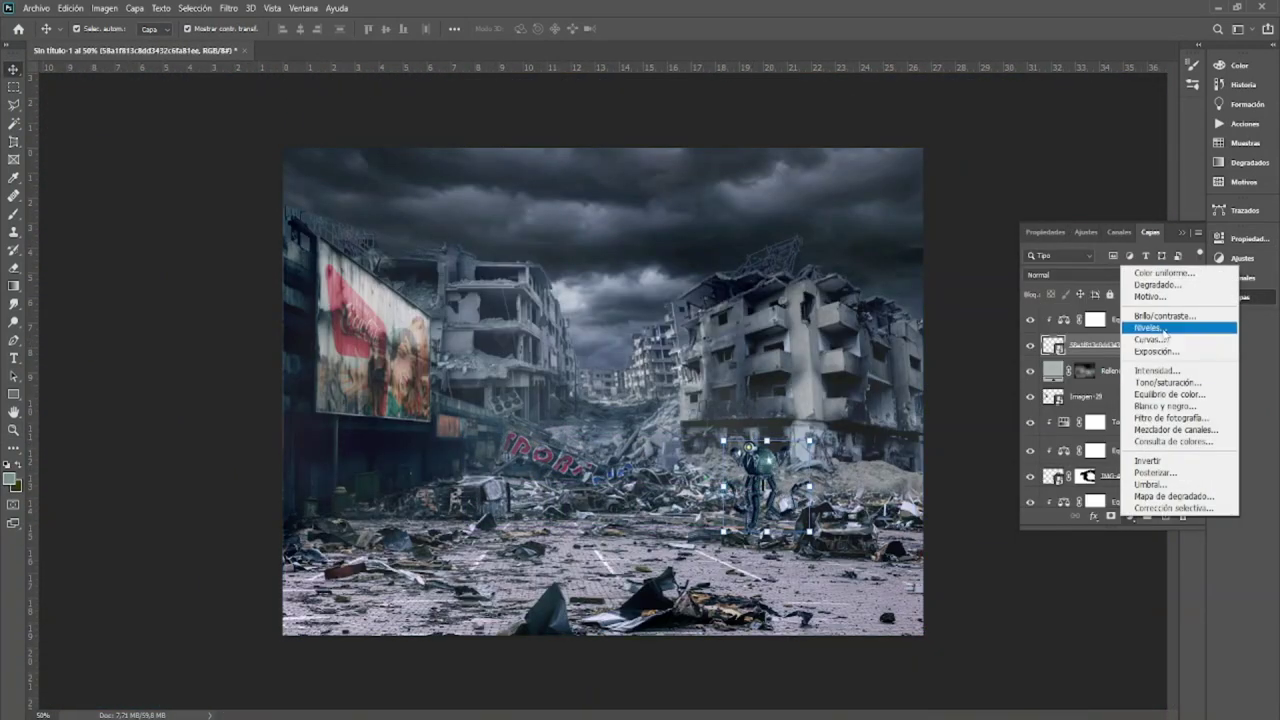
{"action": "left_click", "coordinate": [1164, 331]}
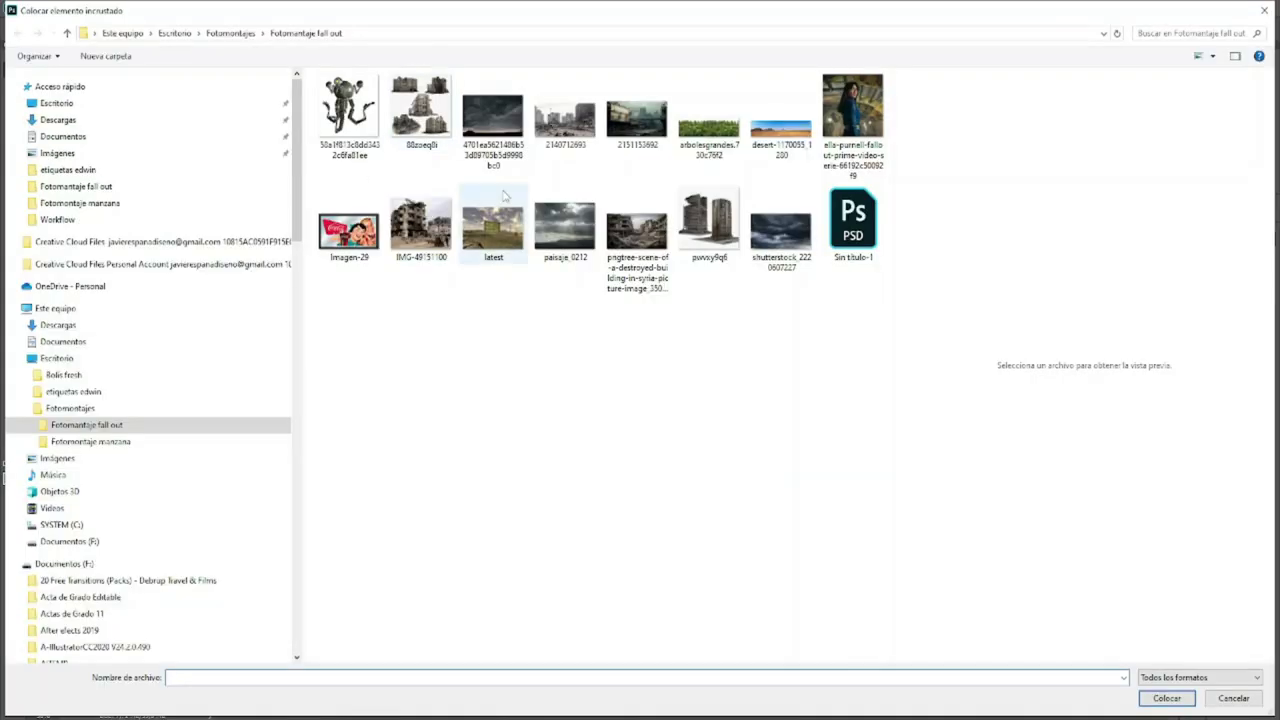
{"action": "left_click", "coordinate": [70, 408]}
Step: Place the smoke image from the montage folder at the lower left
{"action": "double_click", "coordinate": [371, 111]}
{"action": "left_click", "coordinate": [362, 136]}
{"action": "double_click", "coordinate": [362, 136]}
{"action": "left_click_drag", "start_coordinate": [440, 470], "coordinate": [500, 533]}
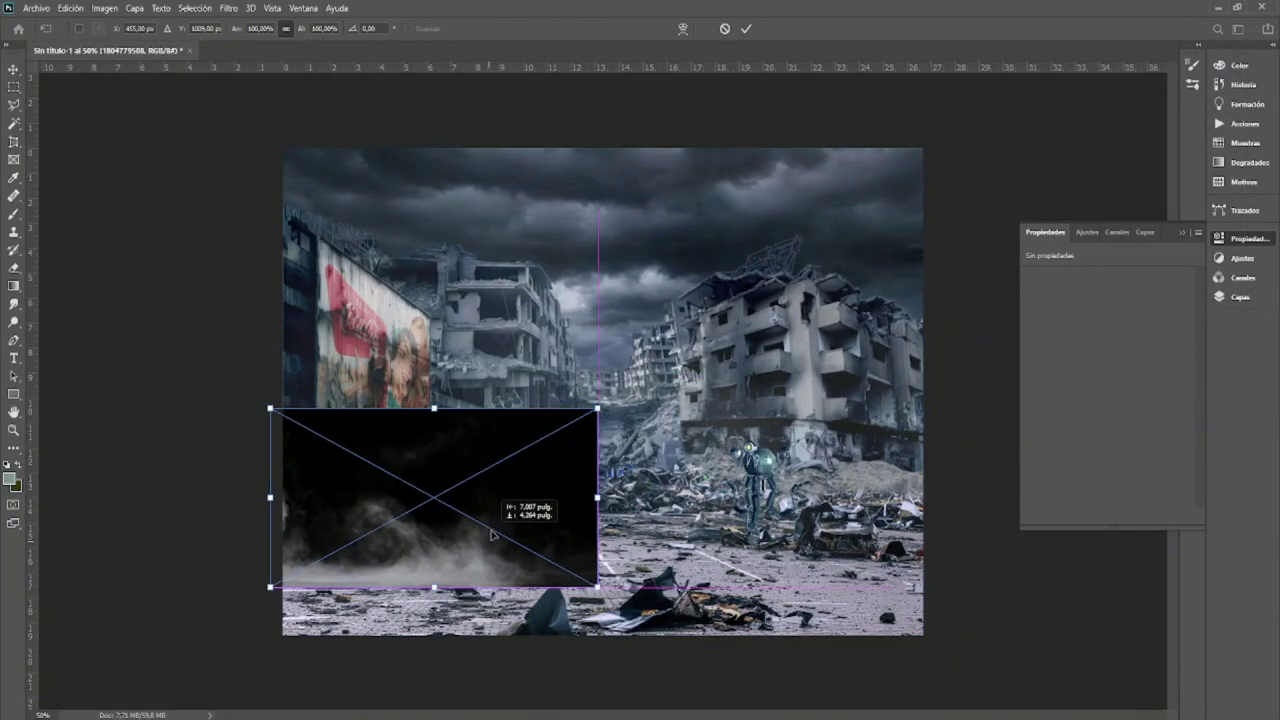
{"action": "key", "text": "Return"}
Step: Set the smoke to Screen blending and enlarge it across the street foreground
{"action": "left_click", "coordinate": [1240, 297]}
{"action": "left_click", "coordinate": [1075, 274]}
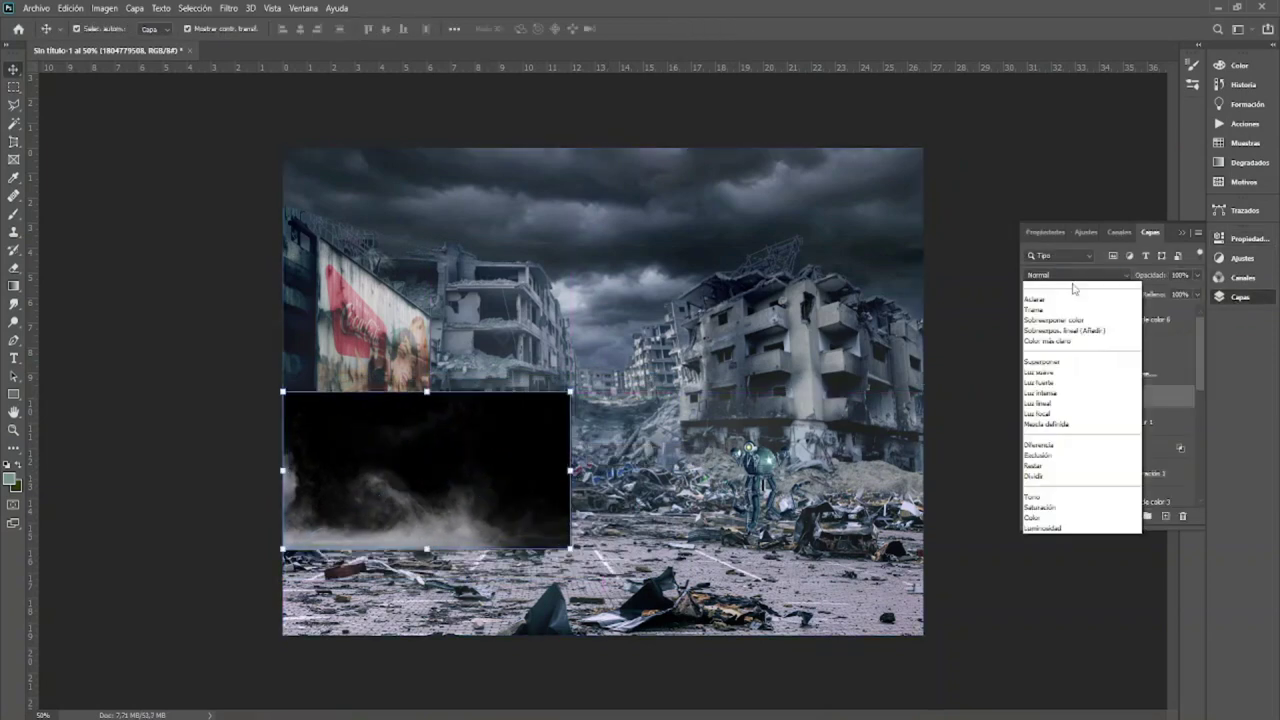
{"action": "left_click", "coordinate": [1060, 366]}
{"action": "left_click_drag", "start_coordinate": [434, 537], "coordinate": [437, 612]}
{"action": "key", "text": "ctrl+t"}
{"action": "left_click_drag", "start_coordinate": [650, 425], "coordinate": [762, 372]}
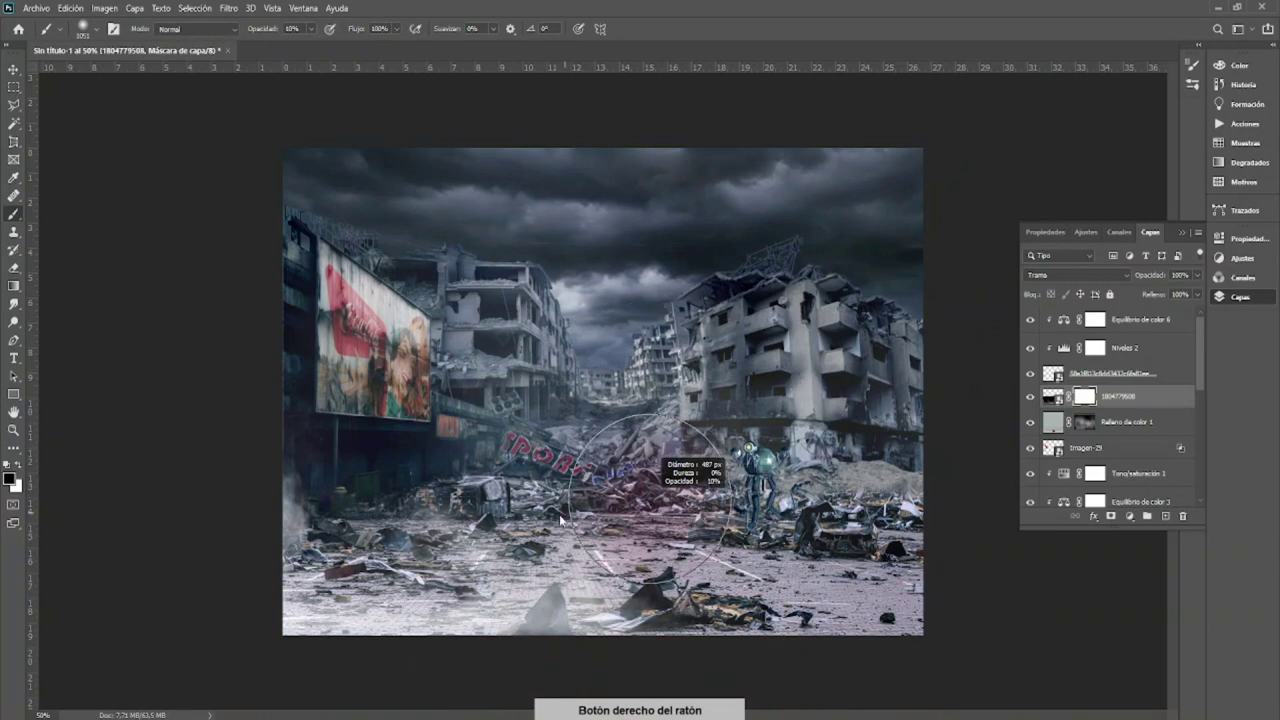
{"action": "key", "text": "Return"}
{"action": "key", "text": "b"}
Step: Duplicate the smoke, flip the copy vertically, and stretch it into place beneath
{"action": "key", "text": "ctrl+j"}
{"action": "key", "text": "ctrl+t"}
{"action": "right_click", "coordinate": [568, 325]}
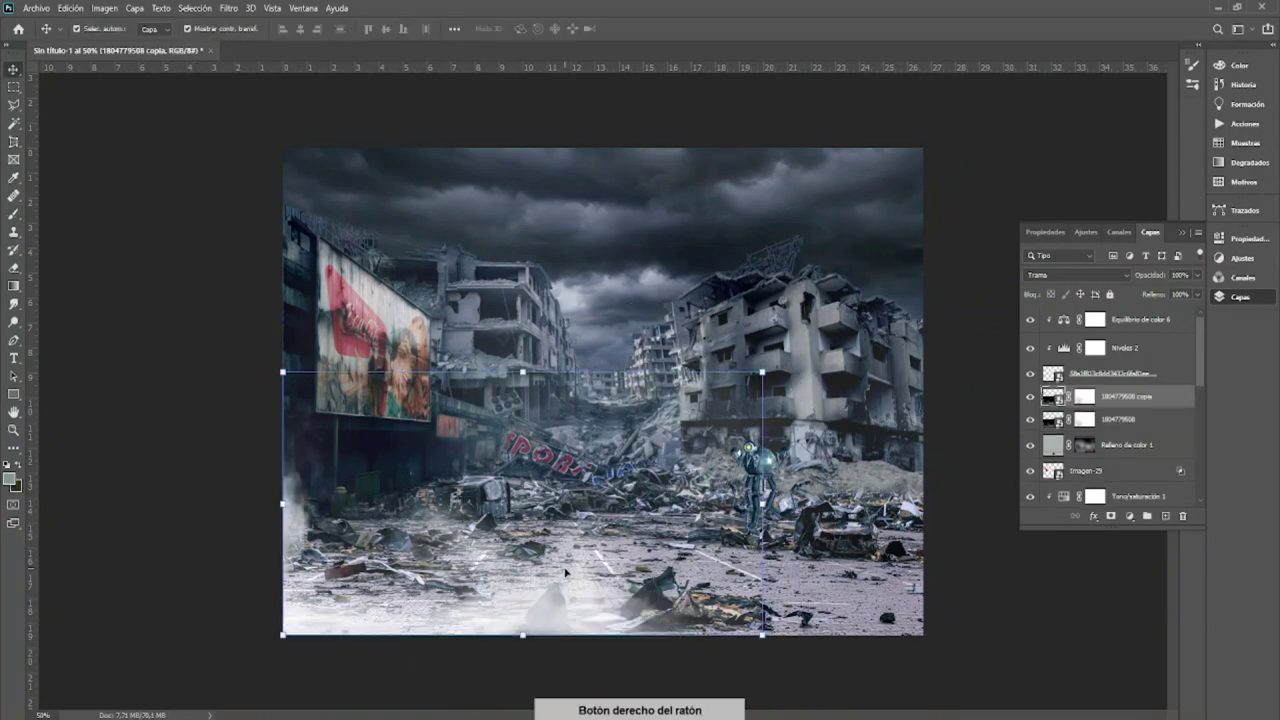
{"action": "left_click", "coordinate": [630, 588]}
{"action": "mouse_move", "coordinate": [640, 560]}
{"action": "left_mouse_down"}
{"action": "mouse_move", "coordinate": [720, 546]}
{"action": "mouse_move", "coordinate": [708, 522]}
{"action": "left_mouse_up"}
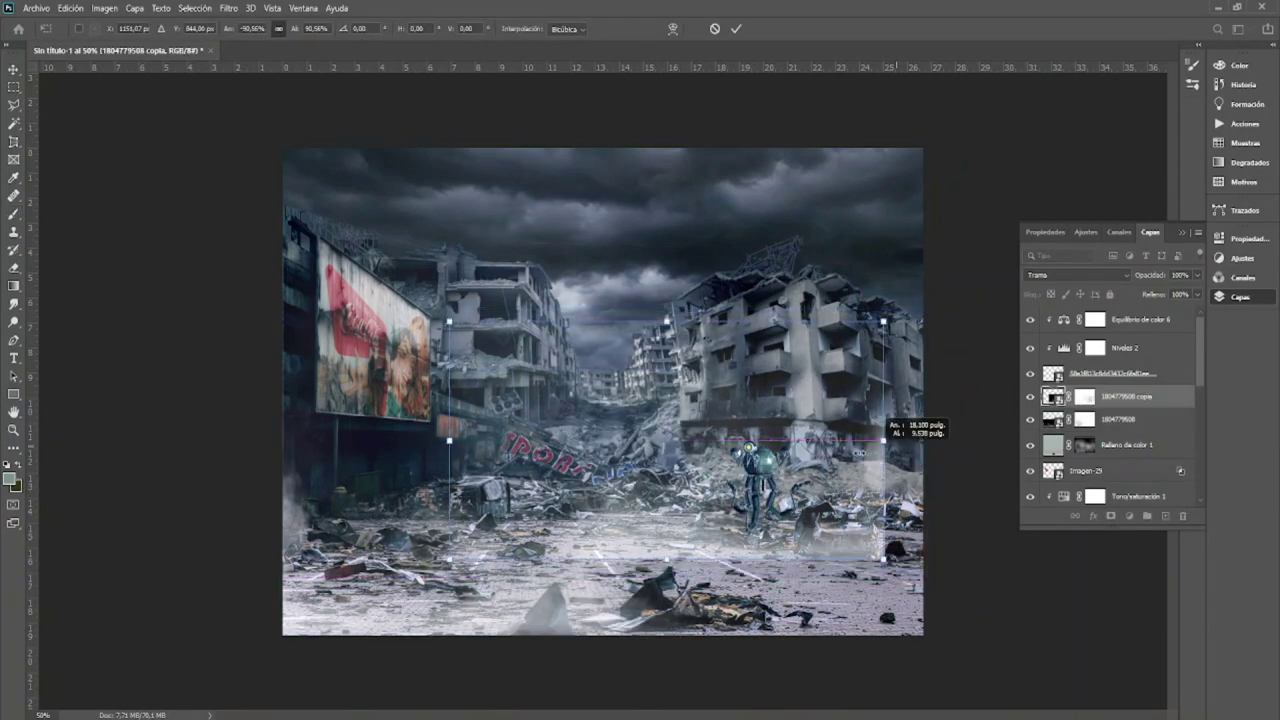
{"action": "left_click_drag", "start_coordinate": [914, 423], "coordinate": [929, 440]}
Step: Brush the copy's mask to fade the reflection along the bottom
{"action": "left_click", "coordinate": [1085, 396]}
{"action": "key", "text": "b"}
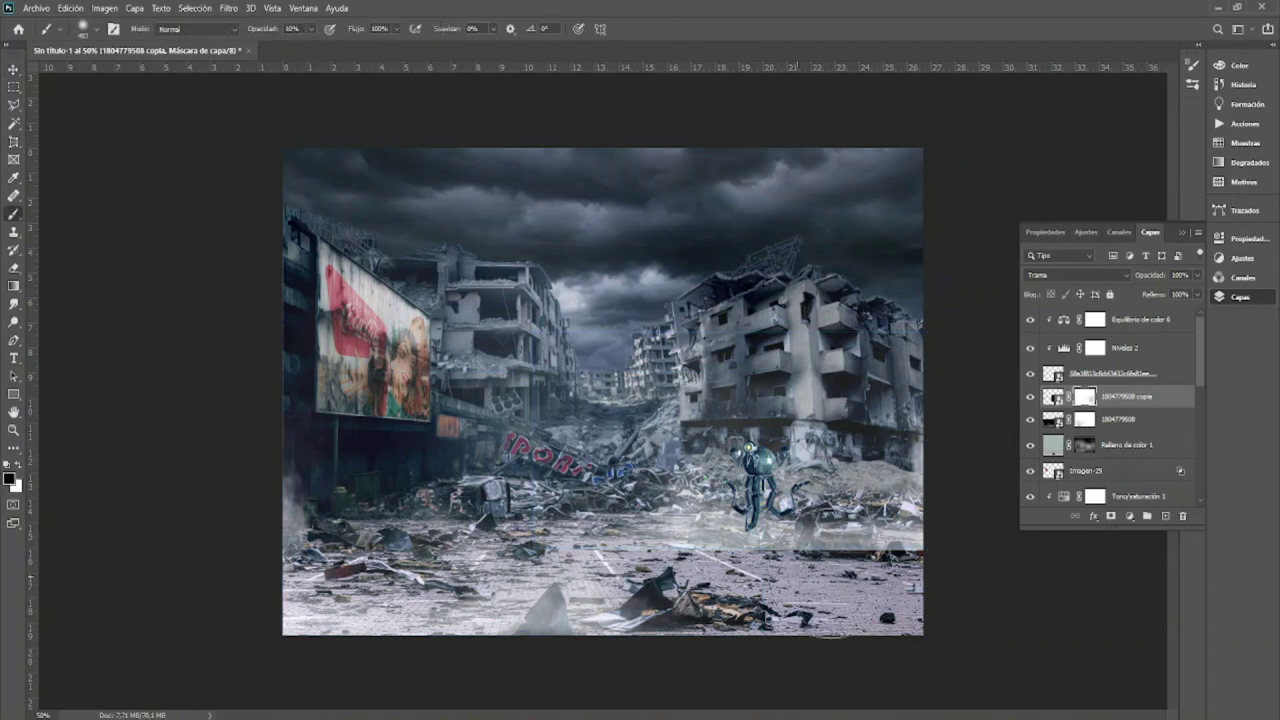
{"action": "left_click_drag", "start_coordinate": [700, 580], "coordinate": [878, 592]}
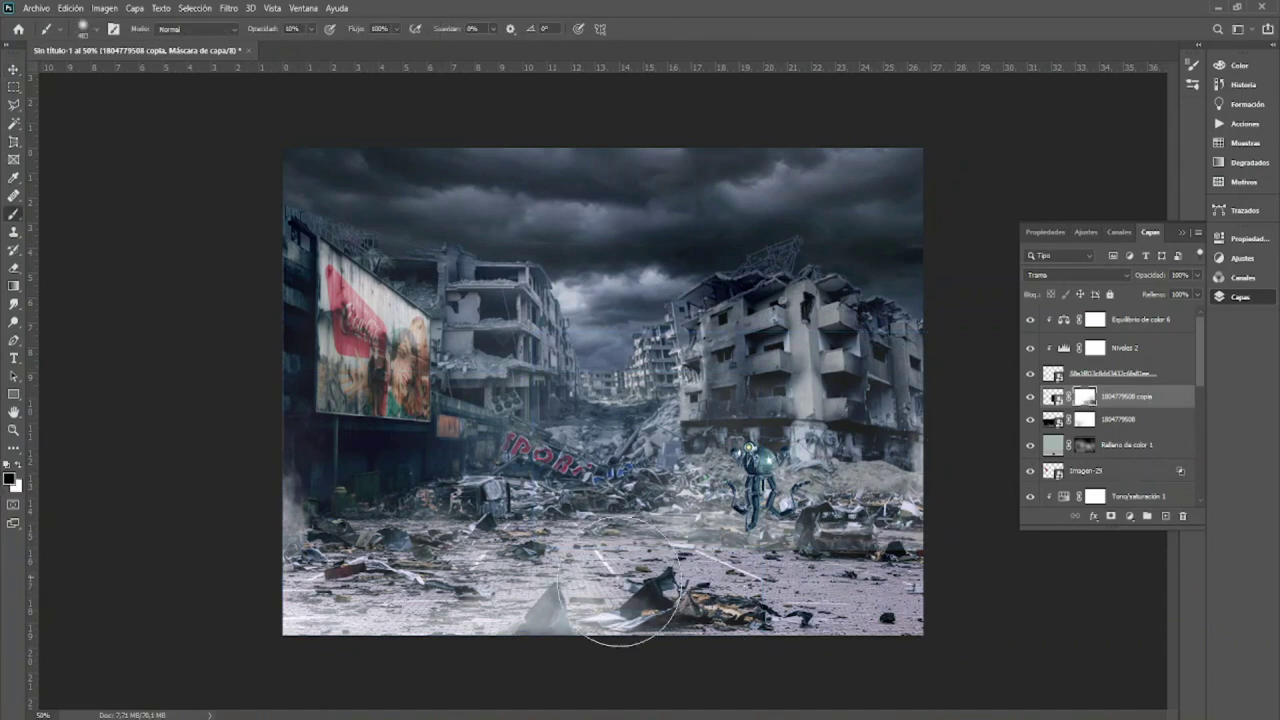
{"action": "left_click_drag", "start_coordinate": [300, 600], "coordinate": [557, 671]}
Step: Switch the Hue/Saturation adjustment's colour range to Yellows
{"action": "key", "text": "v"}
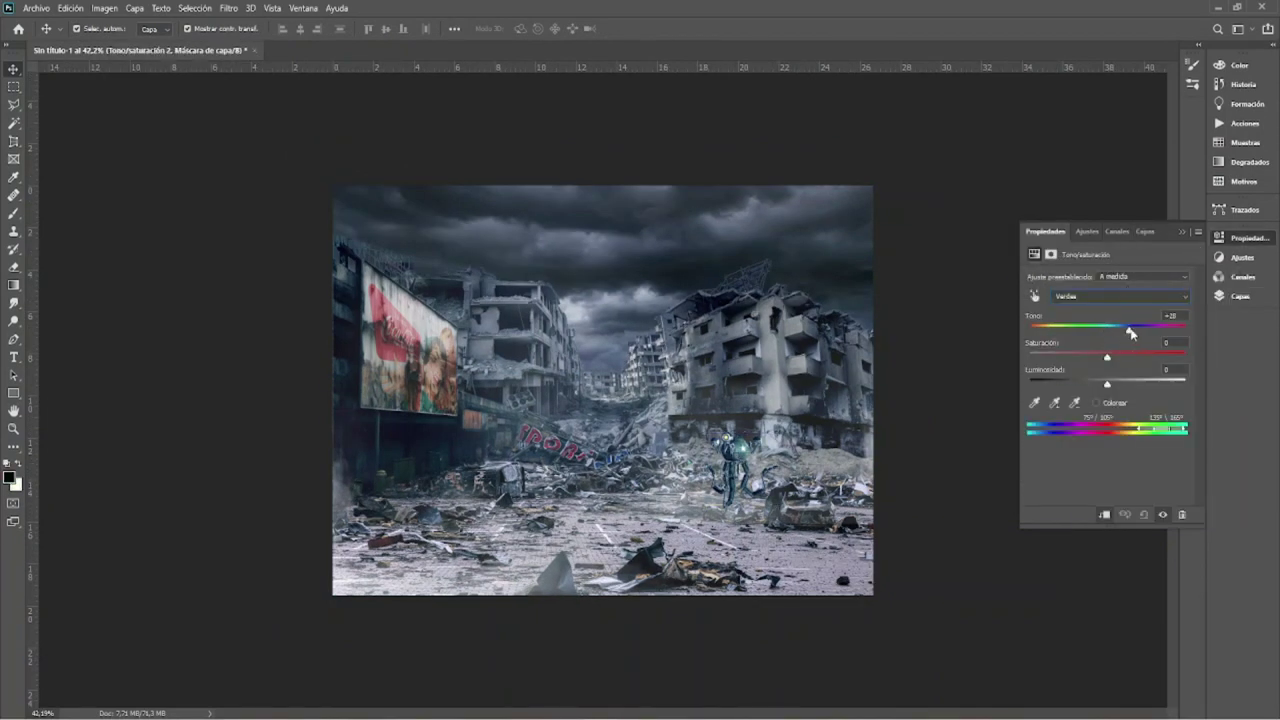
{"action": "left_click", "coordinate": [1120, 296]}
{"action": "left_click", "coordinate": [1101, 328]}
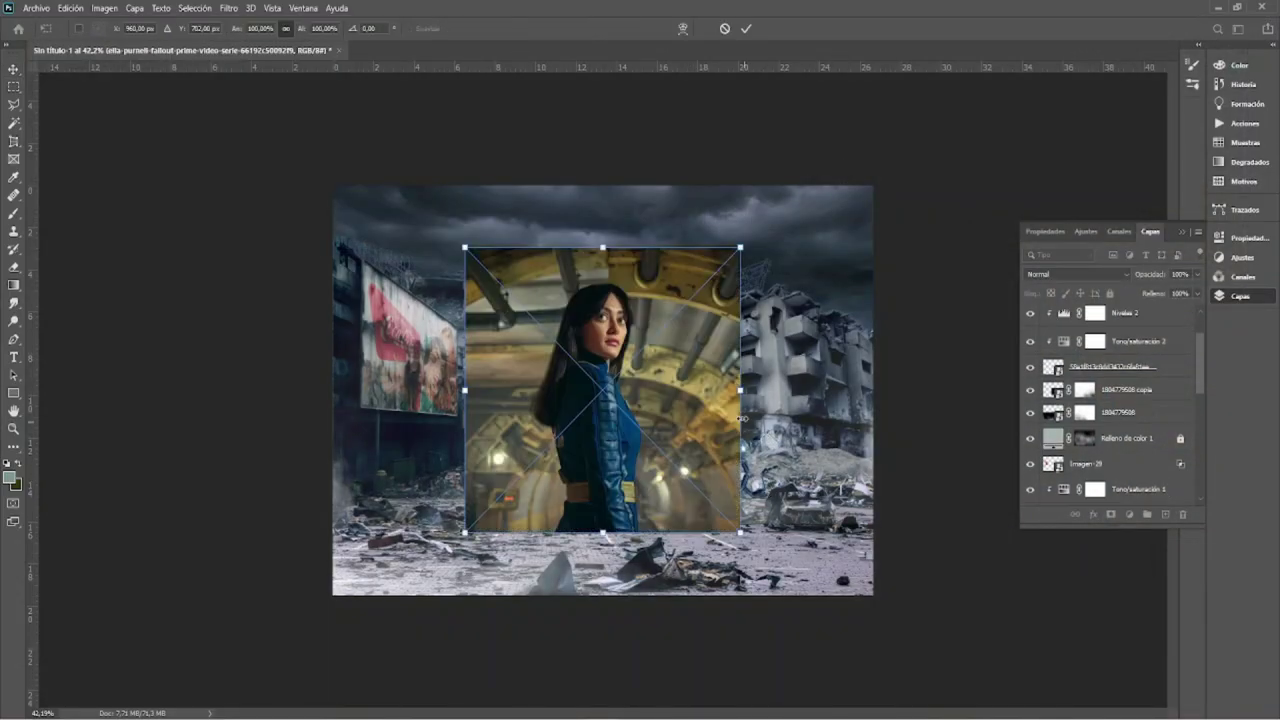
Step: Enlarge the placed vault-suit portrait and position it on the right of the street
{"action": "left_click_drag", "start_coordinate": [743, 422], "coordinate": [828, 380]}
{"action": "left_click_drag", "start_coordinate": [700, 440], "coordinate": [805, 440]}
{"action": "mouse_move", "coordinate": [903, 422]}
{"action": "left_mouse_down"}
{"action": "mouse_move", "coordinate": [888, 432]}
{"action": "mouse_move", "coordinate": [874, 418]}
{"action": "mouse_move", "coordinate": [943, 404]}
{"action": "left_mouse_up"}
{"action": "left_click_drag", "start_coordinate": [760, 410], "coordinate": [746, 396]}
{"action": "key", "text": "Return"}
{"action": "key", "text": "z"}
{"action": "left_click", "coordinate": [791, 316]}
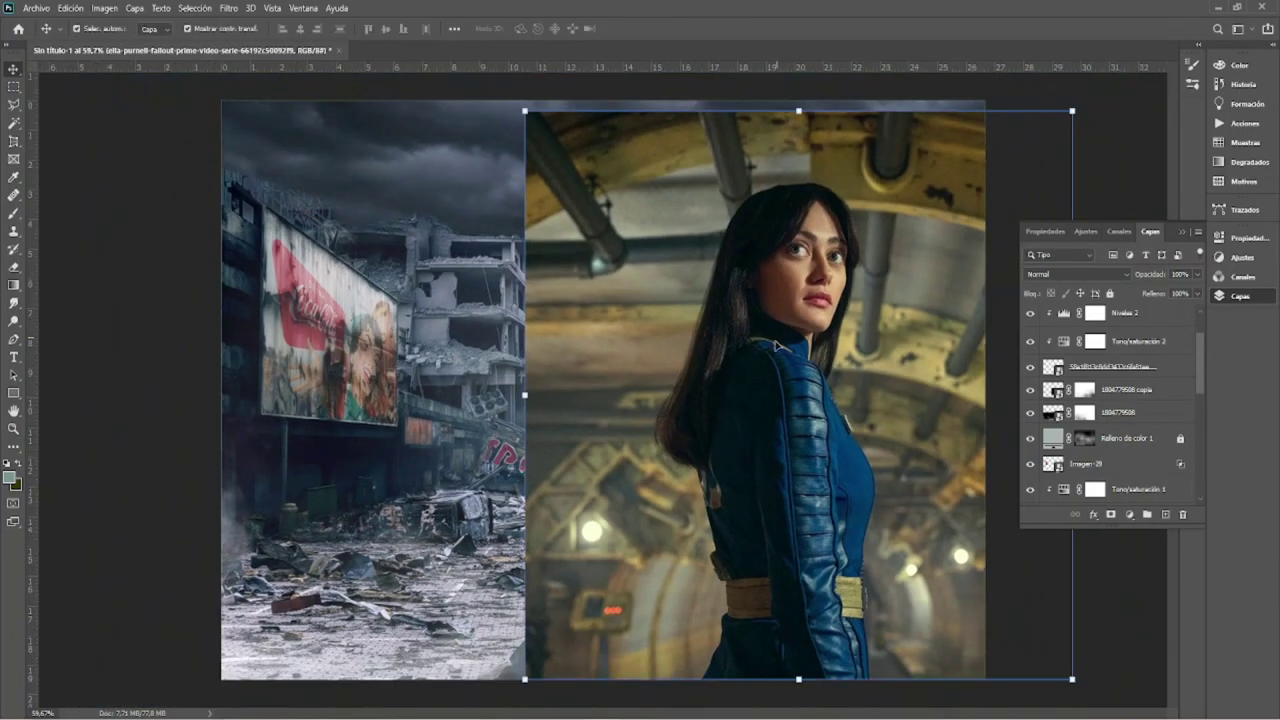
Step: Select the woman with the lasso, refine edges in Select and Mask, then tidy with a smaller brush
{"action": "left_click_drag", "start_coordinate": [697, 678], "coordinate": [702, 512]}
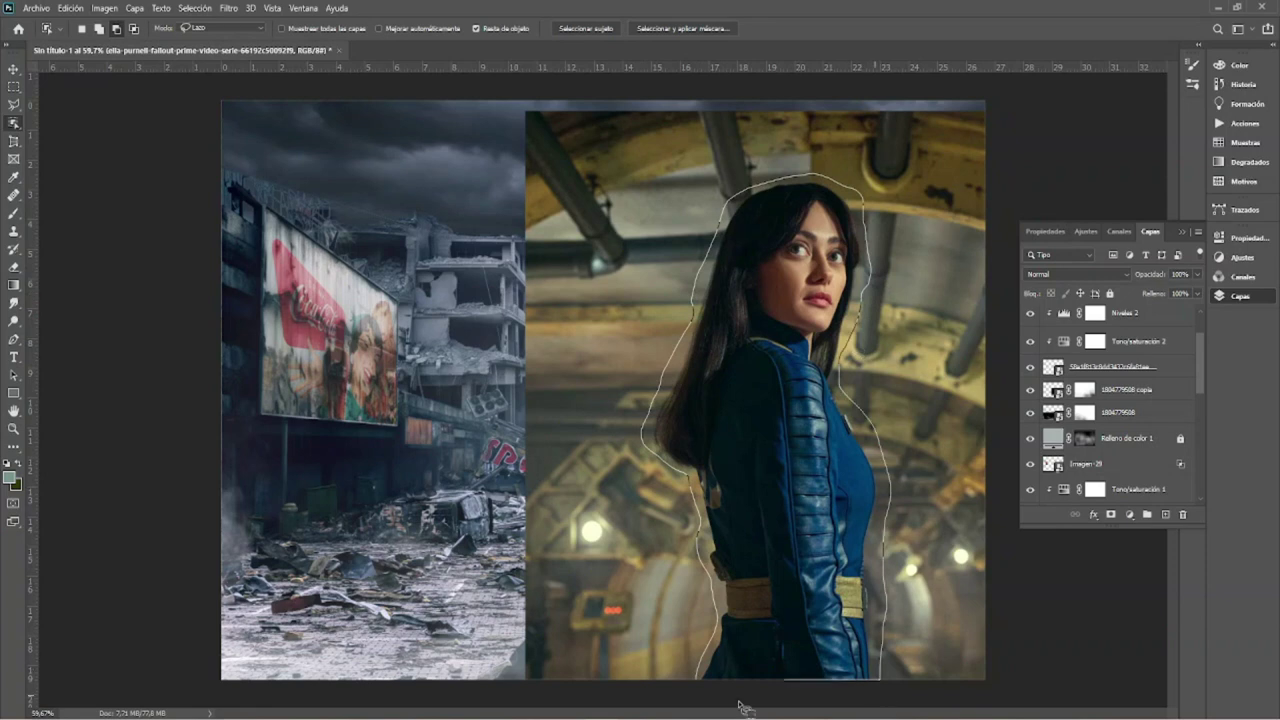
{"action": "key", "text": "ctrl+alt+r"}
{"action": "right_click", "coordinate": [670, 392], "text": "alt"}
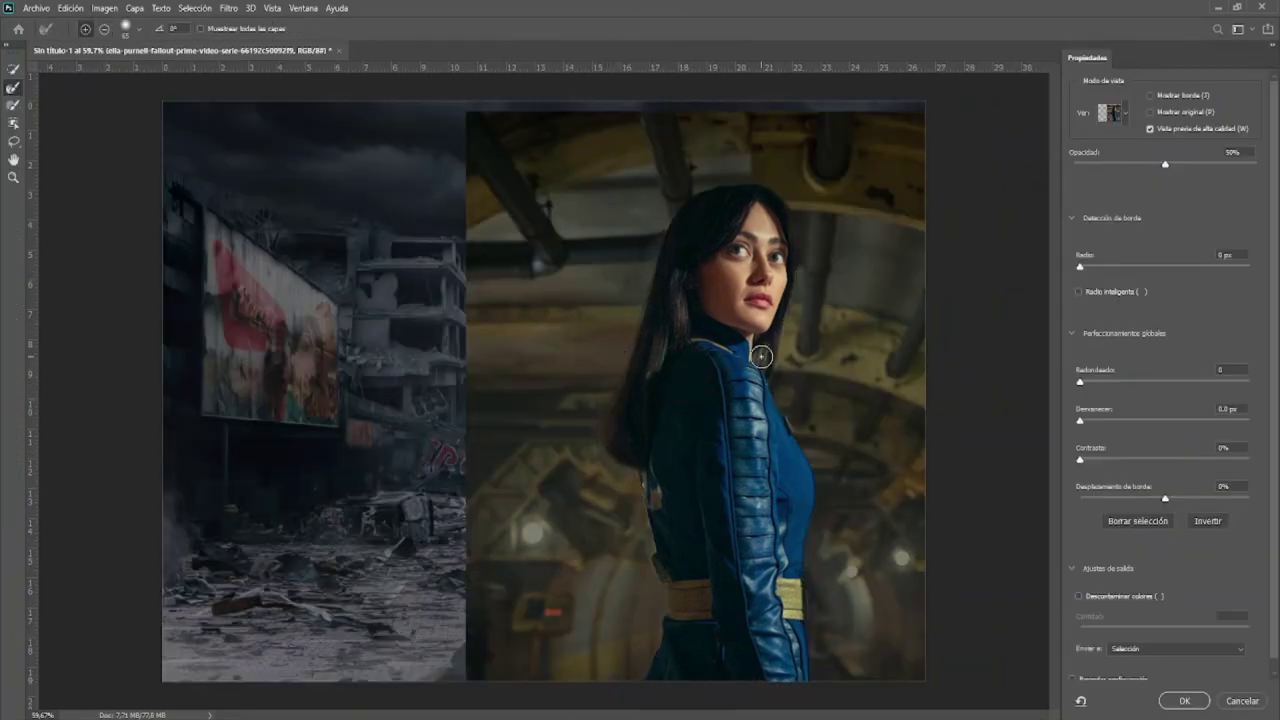
{"action": "left_click", "coordinate": [1170, 706]}
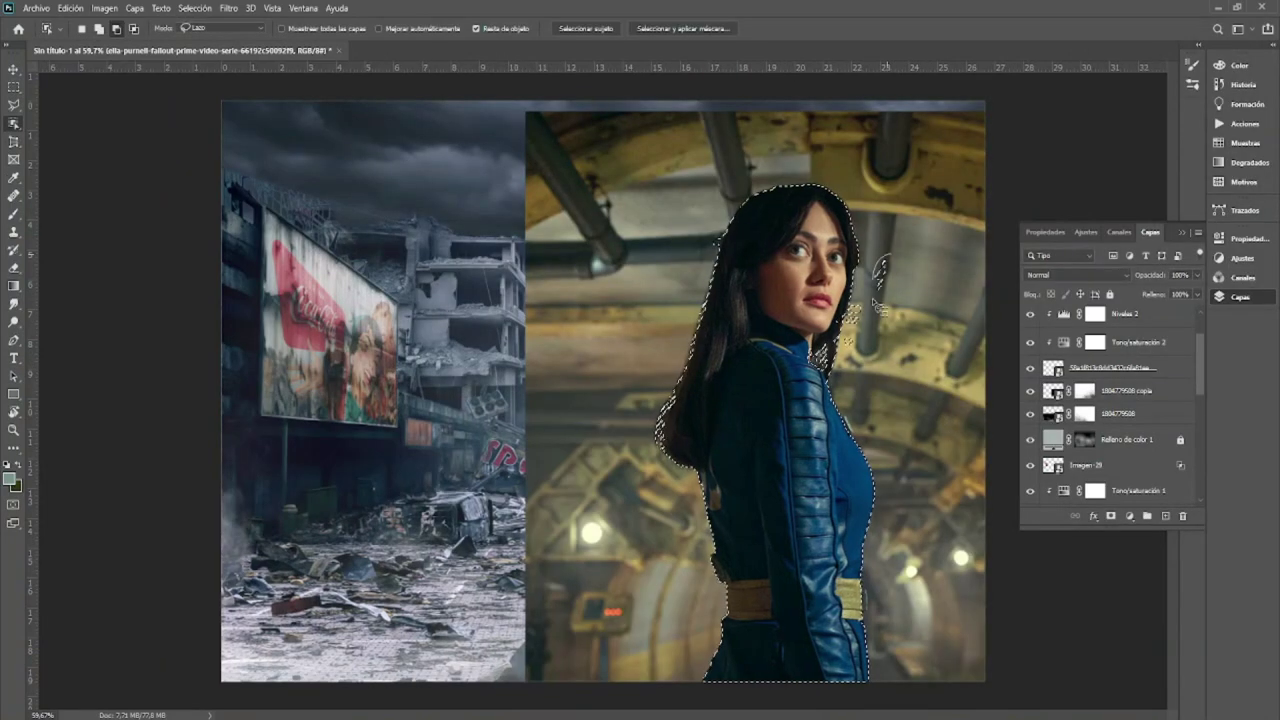
{"action": "scroll", "coordinate": [880, 275], "scroll_direction": "up", "scroll_amount": 2}
{"action": "scroll", "coordinate": [880, 275], "scroll_direction": "up", "scroll_amount": 3}
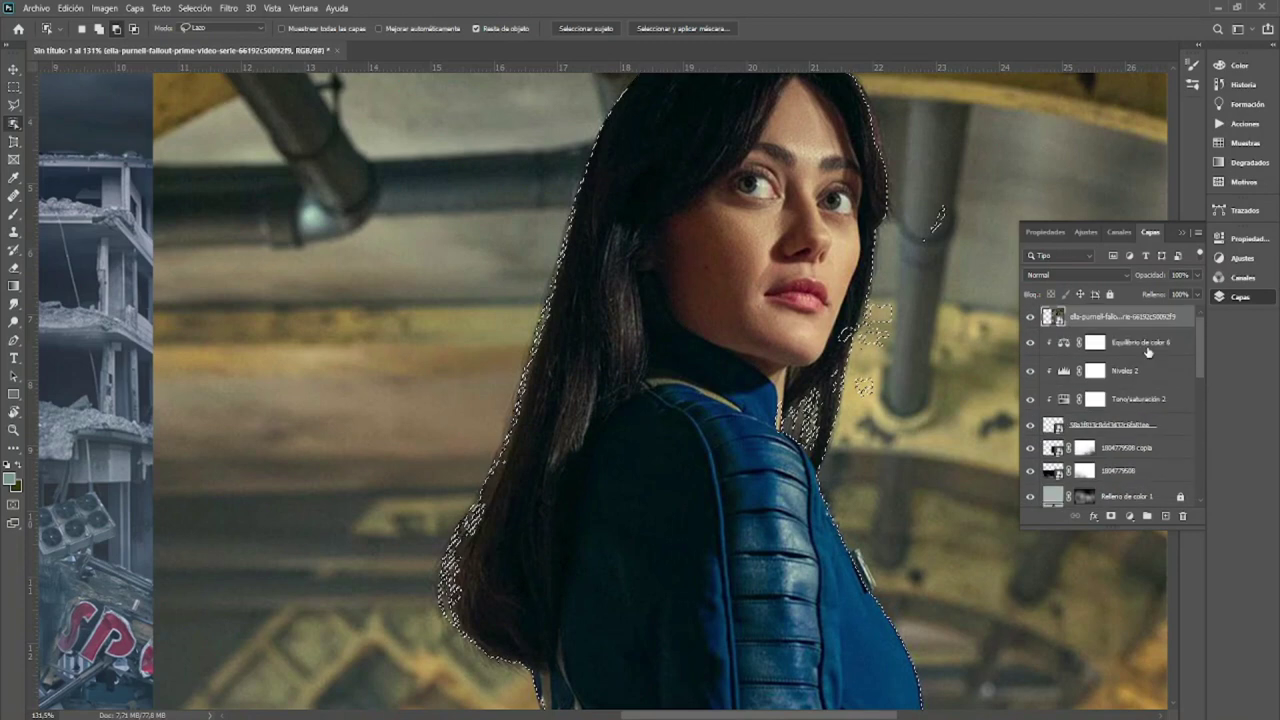
{"action": "key", "text": "bracketleft"}
{"action": "key", "text": "bracketleft"}
{"action": "key", "text": "bracketleft"}
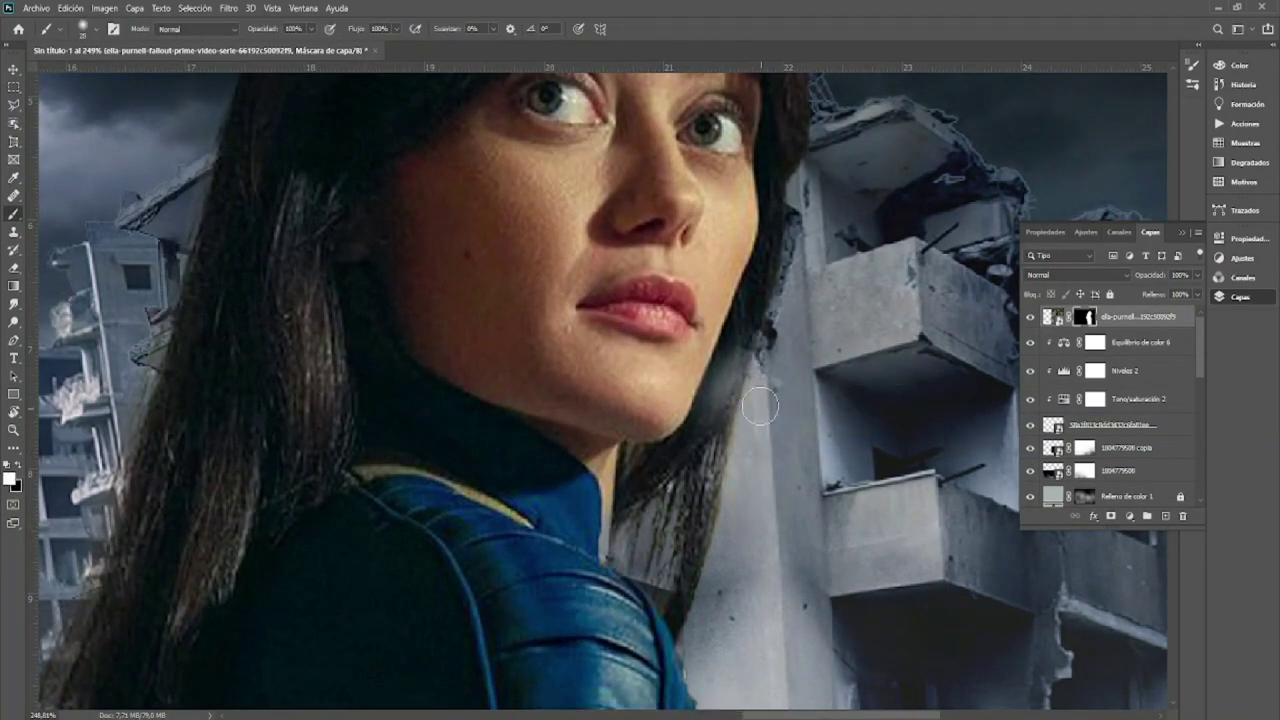
{"action": "scroll", "coordinate": [605, 541], "scroll_direction": "down", "scroll_amount": 5, "text": "alt"}
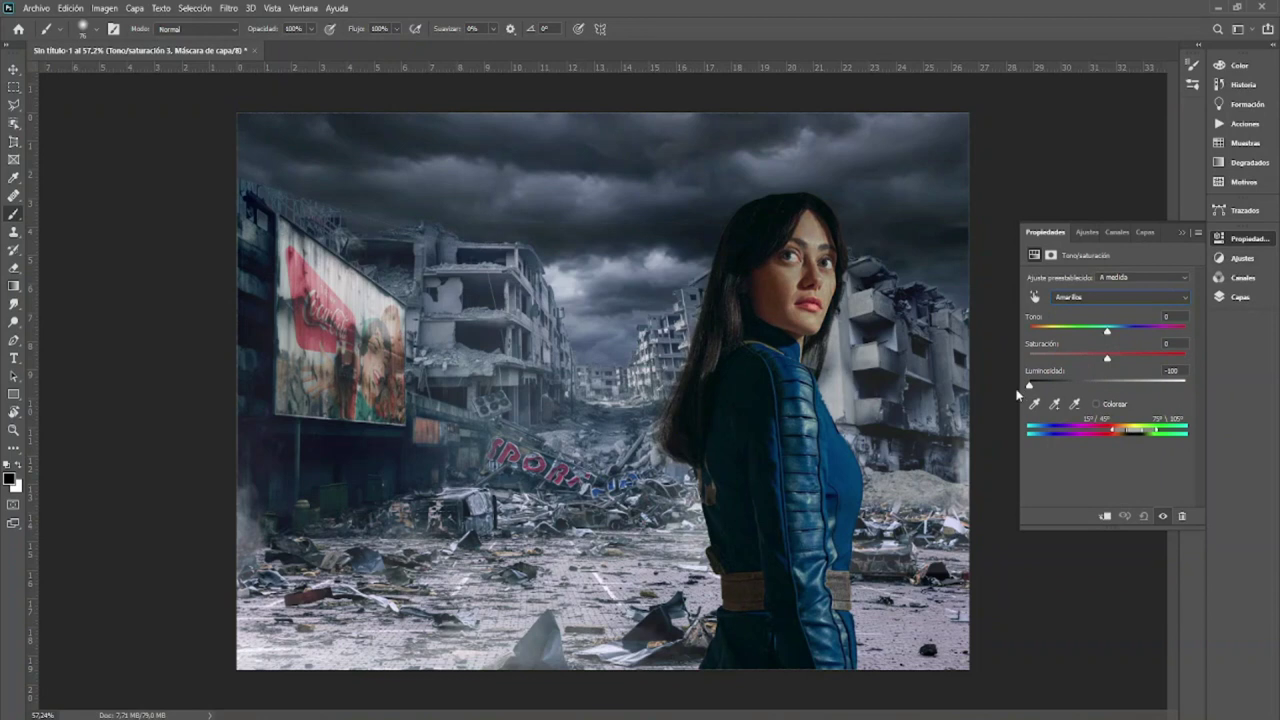
Step: Invert the Tono/saturación 3 mask, reveal it along the hair, then brush the jacket edge on her mask
{"action": "key", "text": "F7"}
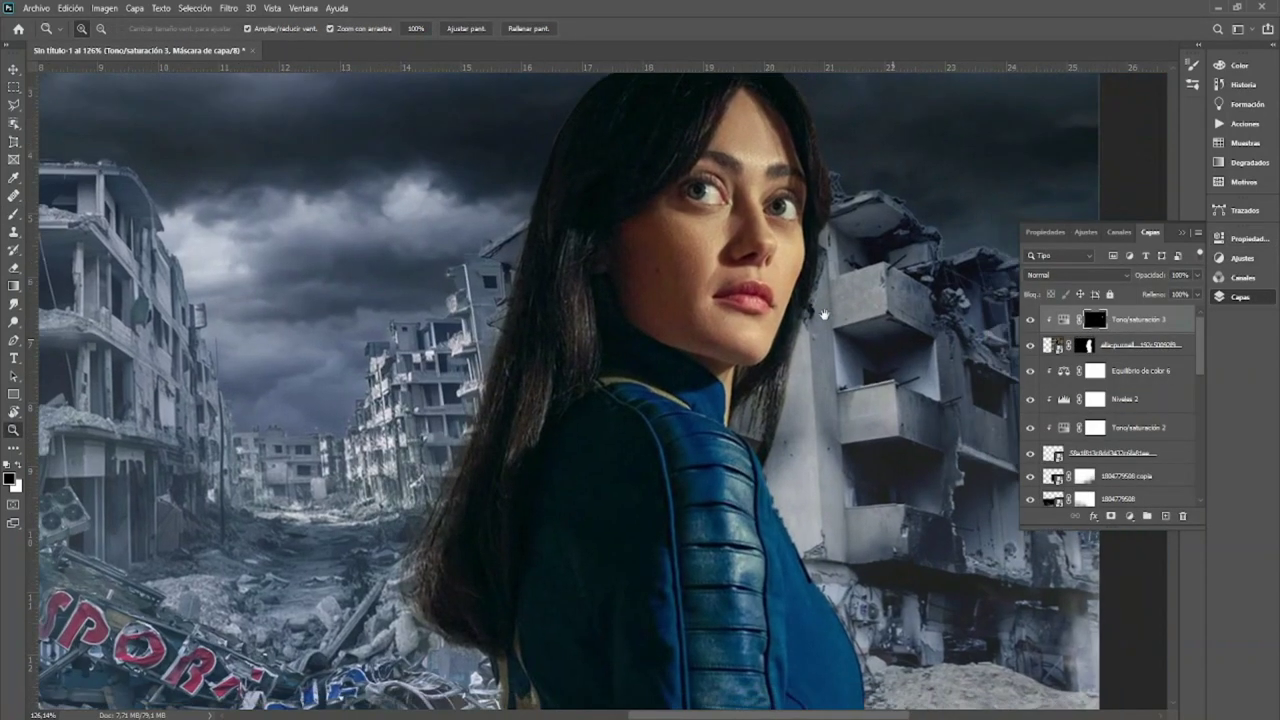
{"action": "key", "text": "ctrl+i"}
{"action": "left_click_drag", "start_coordinate": [426, 565], "coordinate": [463, 437]}
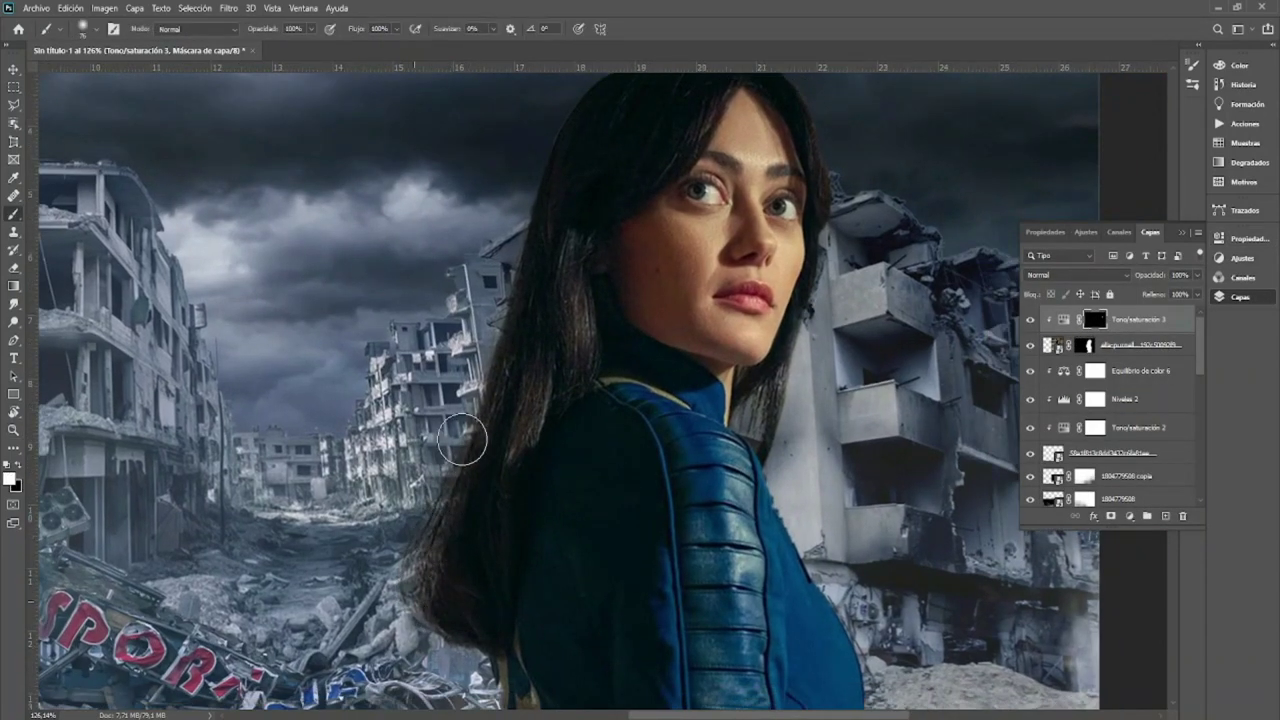
{"action": "scroll", "coordinate": [540, 348], "scroll_direction": "up", "scroll_amount": 2}
{"action": "left_click", "coordinate": [1085, 345]}
{"action": "scroll", "coordinate": [571, 400], "scroll_direction": "down", "scroll_amount": 5}
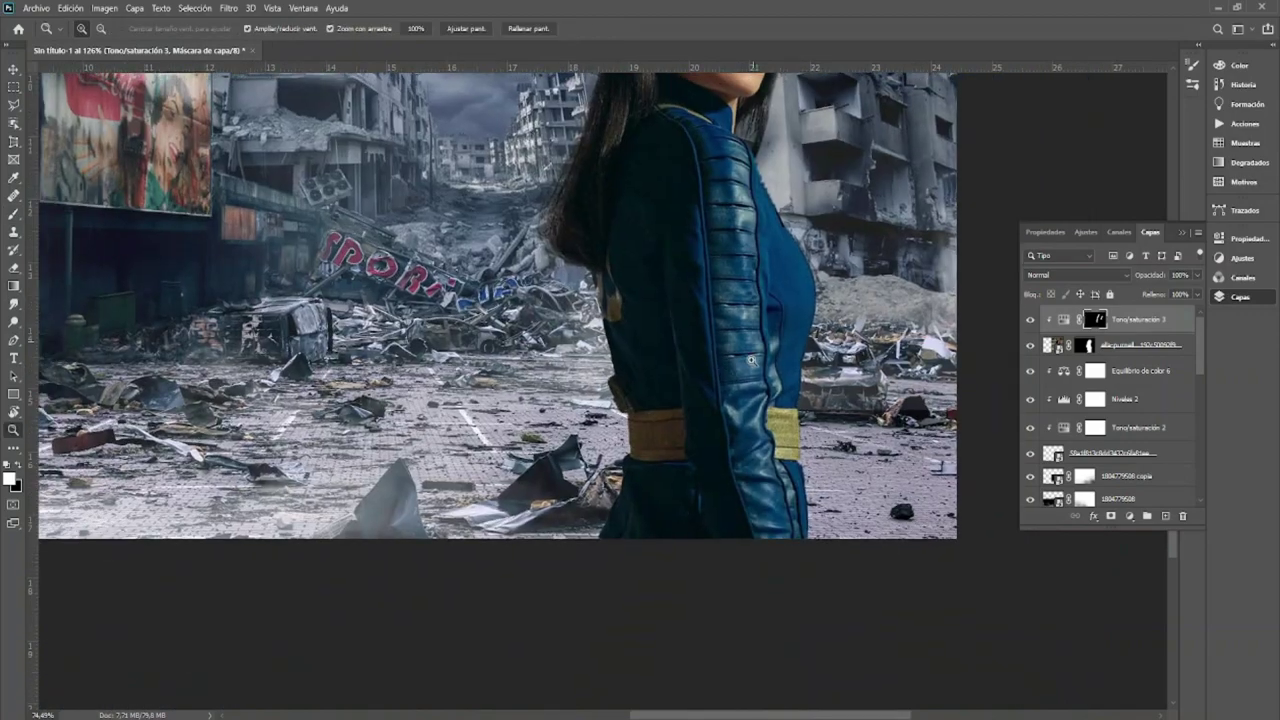
{"action": "left_click_drag", "start_coordinate": [540, 313], "coordinate": [600, 313]}
{"action": "key", "text": "b"}
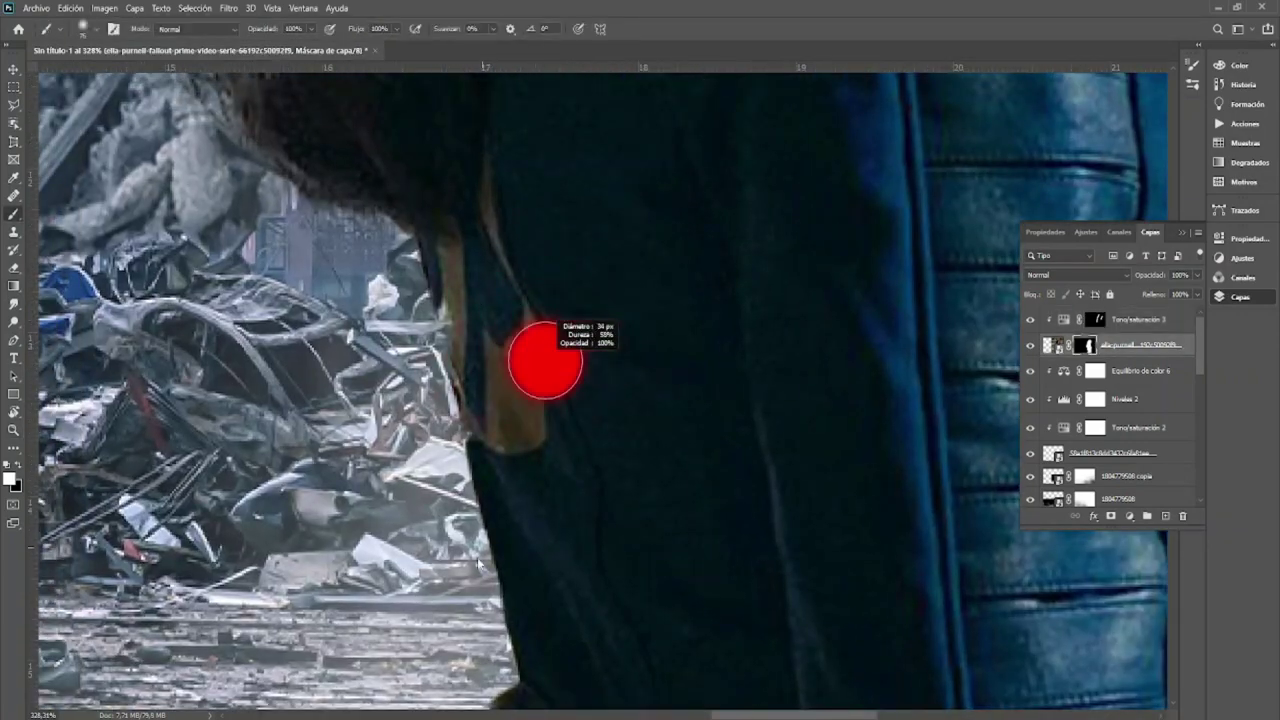
Step: Scale the woman up to about 106% and reposition her in the scene
{"action": "key", "text": "ctrl+0"}
{"action": "key", "text": "ctrl+t"}
{"action": "left_click_drag", "start_coordinate": [883, 223], "coordinate": [909, 200]}
{"action": "left_click_drag", "start_coordinate": [750, 410], "coordinate": [720, 424]}
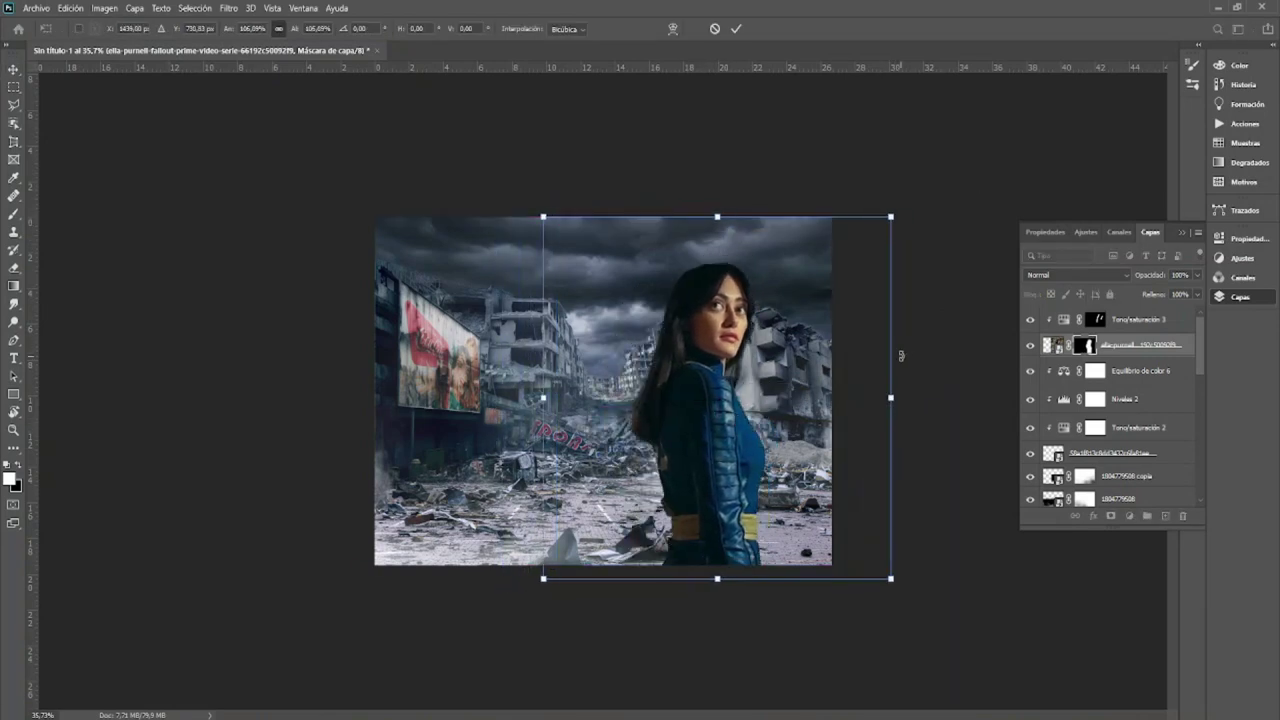
{"action": "key", "text": "Return"}
{"action": "key", "text": "v"}
{"action": "mouse_move", "coordinate": [600, 470]}
{"action": "left_mouse_down"}
{"action": "mouse_move", "coordinate": [498, 468]}
{"action": "mouse_move", "coordinate": [760, 412]}
{"action": "left_mouse_up"}
Step: Add a Color Balance layer cooling the woman's shadows and highlights toward blue
{"action": "left_click", "coordinate": [1128, 516]}
{"action": "left_click", "coordinate": [1100, 380]}
{"action": "left_click", "coordinate": [1118, 279]}
{"action": "left_click", "coordinate": [1093, 291]}
{"action": "left_click_drag", "start_coordinate": [1089, 354], "coordinate": [1097, 357]}
{"action": "left_click", "coordinate": [1118, 279]}
{"action": "left_click", "coordinate": [1090, 309]}
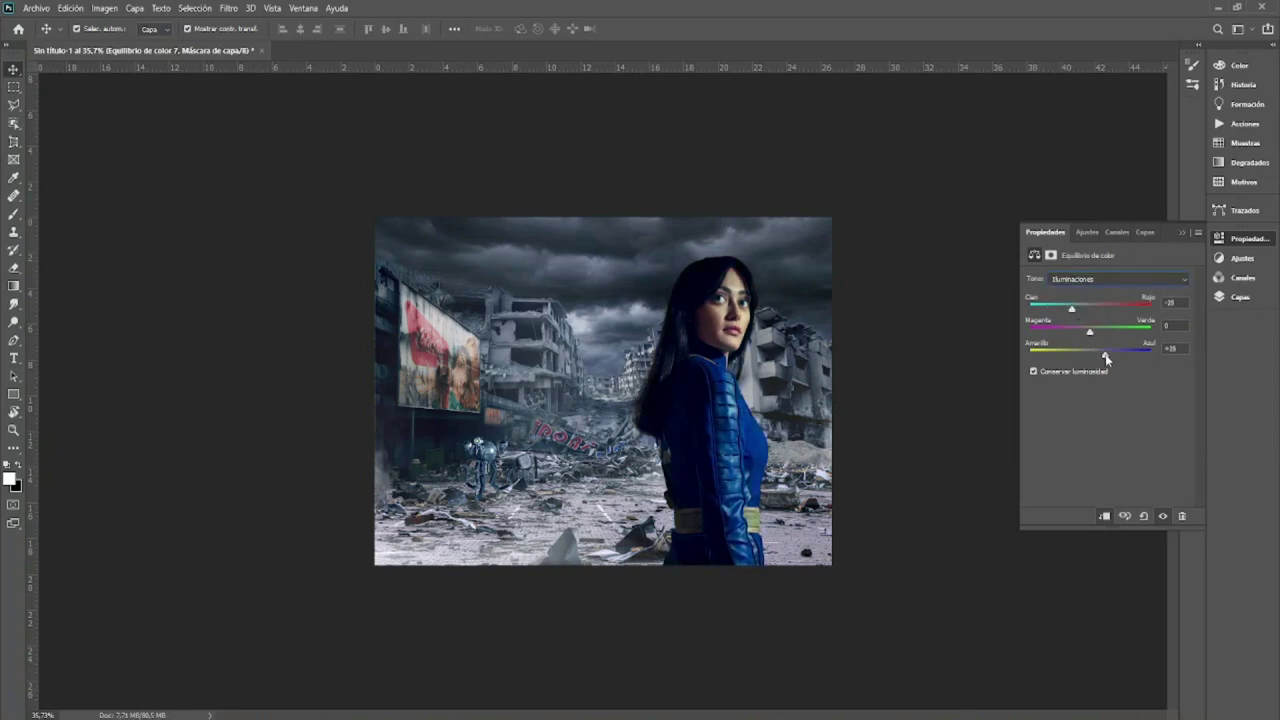
{"action": "left_click", "coordinate": [1240, 296]}
Step: Add a Hue/Saturation adjustment and a Curves adjustment with a bent curve point
{"action": "left_click", "coordinate": [1122, 516]}
{"action": "left_click", "coordinate": [1140, 384]}
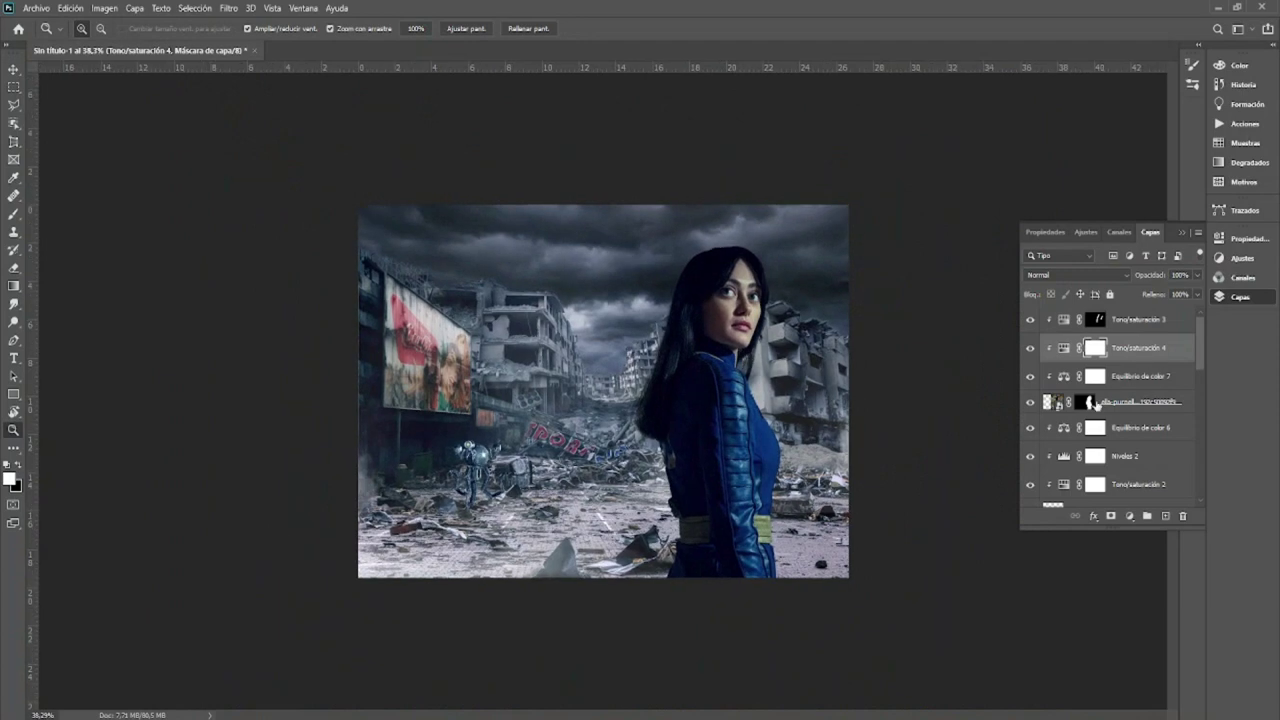
{"action": "left_click", "coordinate": [1116, 320]}
{"action": "left_click", "coordinate": [1129, 516]}
{"action": "left_click", "coordinate": [1150, 370]}
{"action": "mouse_move", "coordinate": [1122, 360]}
{"action": "left_mouse_down"}
{"action": "mouse_move", "coordinate": [1123, 343]}
{"action": "mouse_move", "coordinate": [1127, 370]}
{"action": "mouse_move", "coordinate": [1122, 360]}
{"action": "left_mouse_up"}
Step: Add a Brightness/Contrast layer with Brillo lowered to darken the scene
{"action": "left_click", "coordinate": [1240, 296]}
{"action": "left_click", "coordinate": [1129, 516]}
{"action": "left_click", "coordinate": [1106, 326]}
{"action": "mouse_move", "coordinate": [1107, 317]}
{"action": "left_mouse_down"}
{"action": "mouse_move", "coordinate": [1120, 317]}
{"action": "mouse_move", "coordinate": [1046, 319]}
{"action": "left_mouse_up"}
Step: Duplicate the sombras adjustment as luces 1 and raise its brightness to light the woman
{"action": "left_click", "coordinate": [1240, 296]}
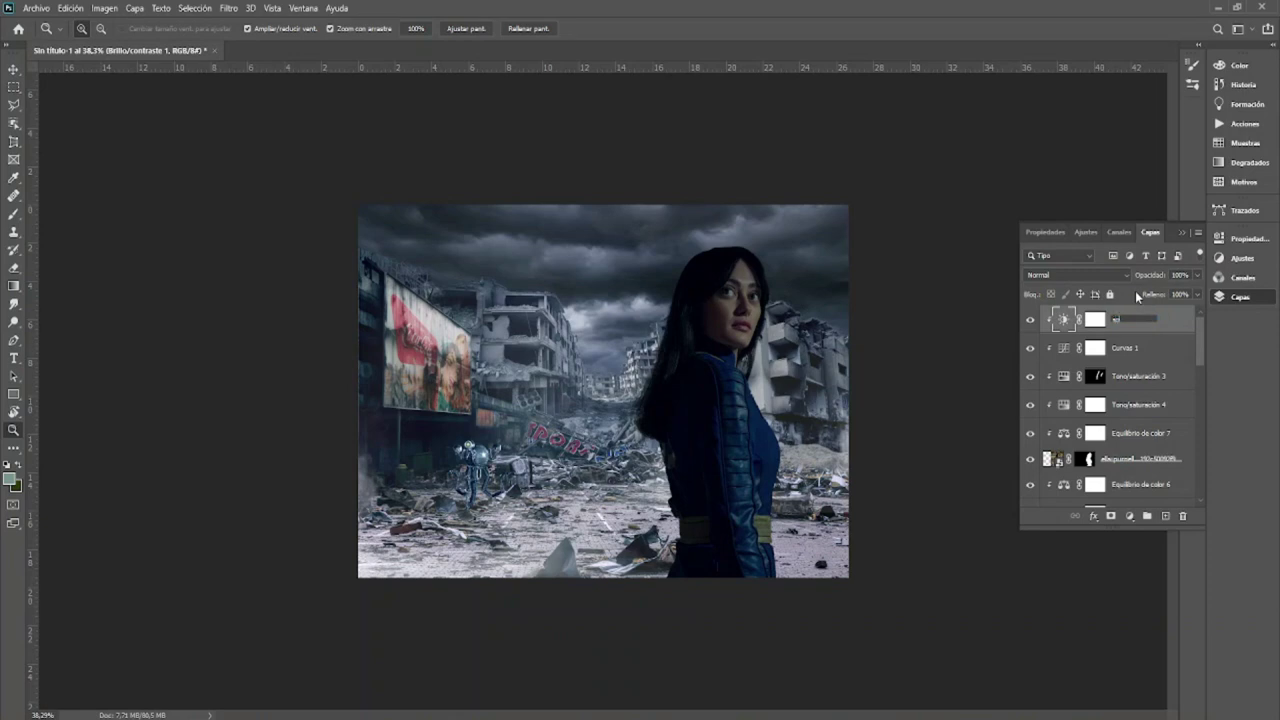
{"action": "key", "text": "ctrl+j"}
{"action": "left_click", "coordinate": [1098, 324]}
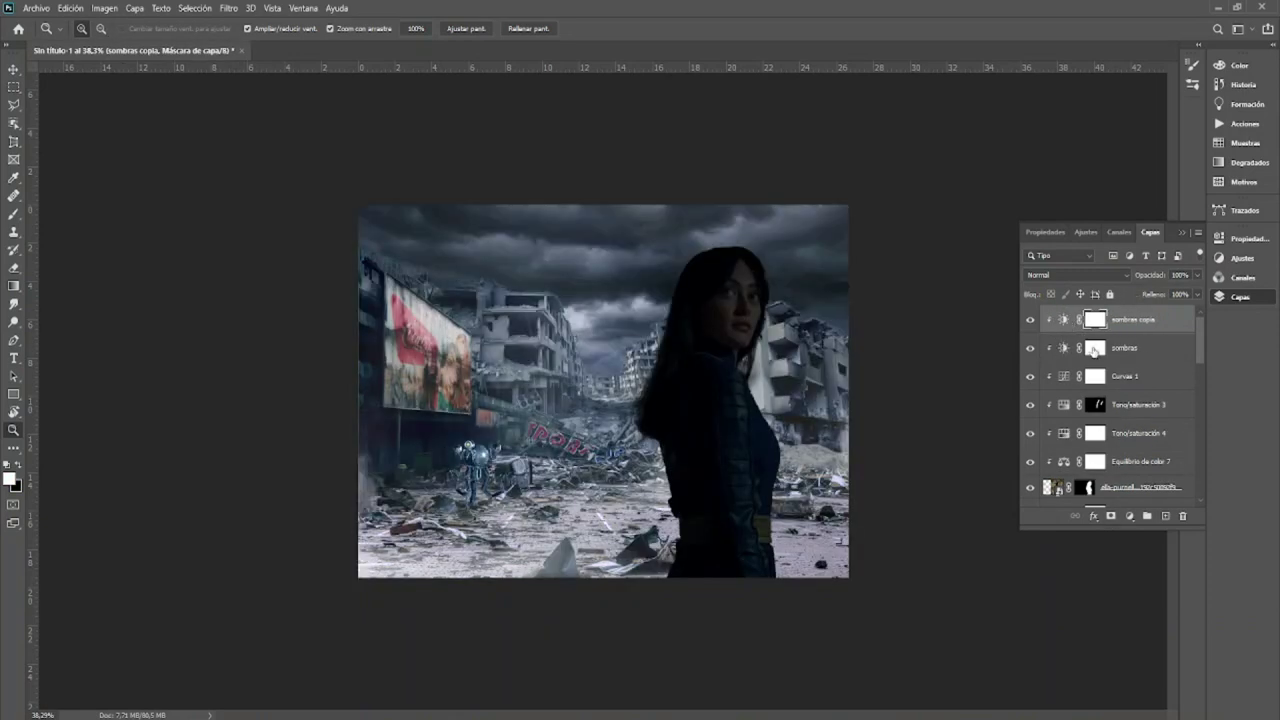
{"action": "double_click", "coordinate": [1063, 319]}
{"action": "mouse_move", "coordinate": [1046, 318]}
{"action": "left_mouse_down"}
{"action": "mouse_move", "coordinate": [1163, 318]}
{"action": "mouse_move", "coordinate": [1122, 318]}
{"action": "left_mouse_up"}
{"action": "left_click_drag", "start_coordinate": [1114, 343], "coordinate": [1130, 345]}
{"action": "left_click", "coordinate": [1250, 300]}
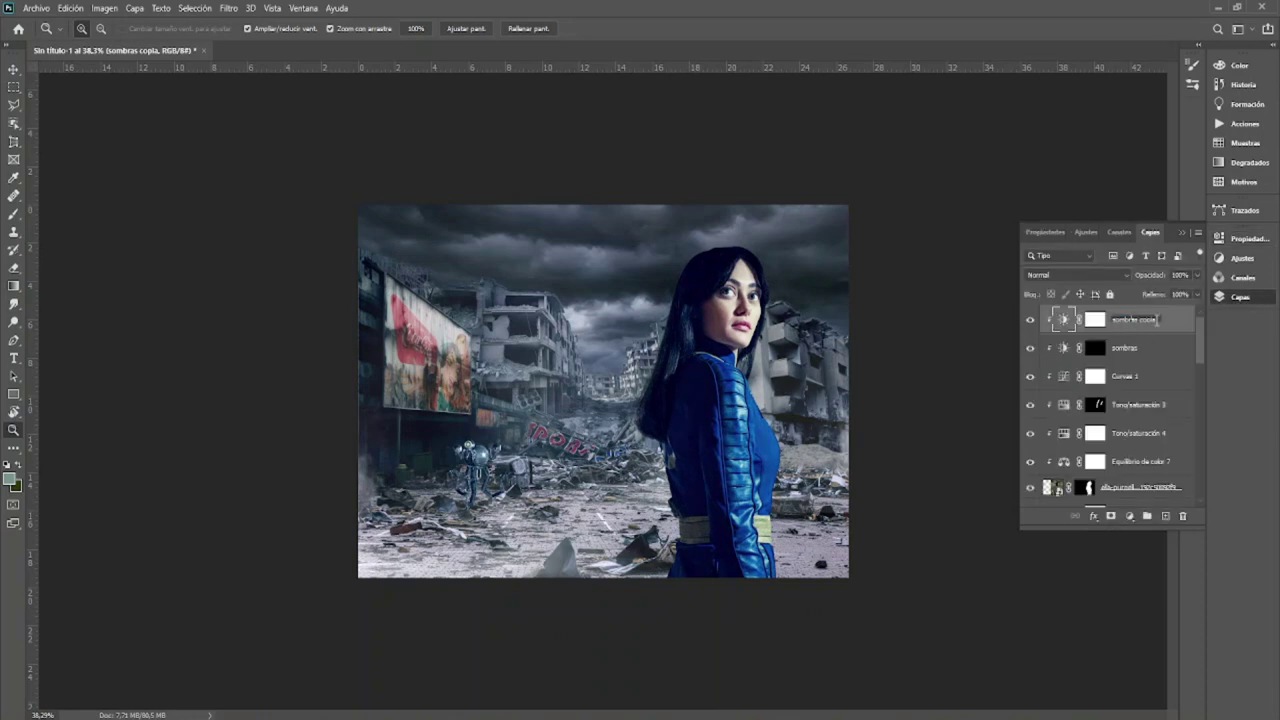
{"action": "type", "text": "luces 1"}
Step: Invert the mask and paint shading onto the woman's face and neck at 40% opacity
{"action": "key", "text": "Return"}
{"action": "key", "text": "ctrl+i"}
{"action": "key", "text": "ctrl+0"}
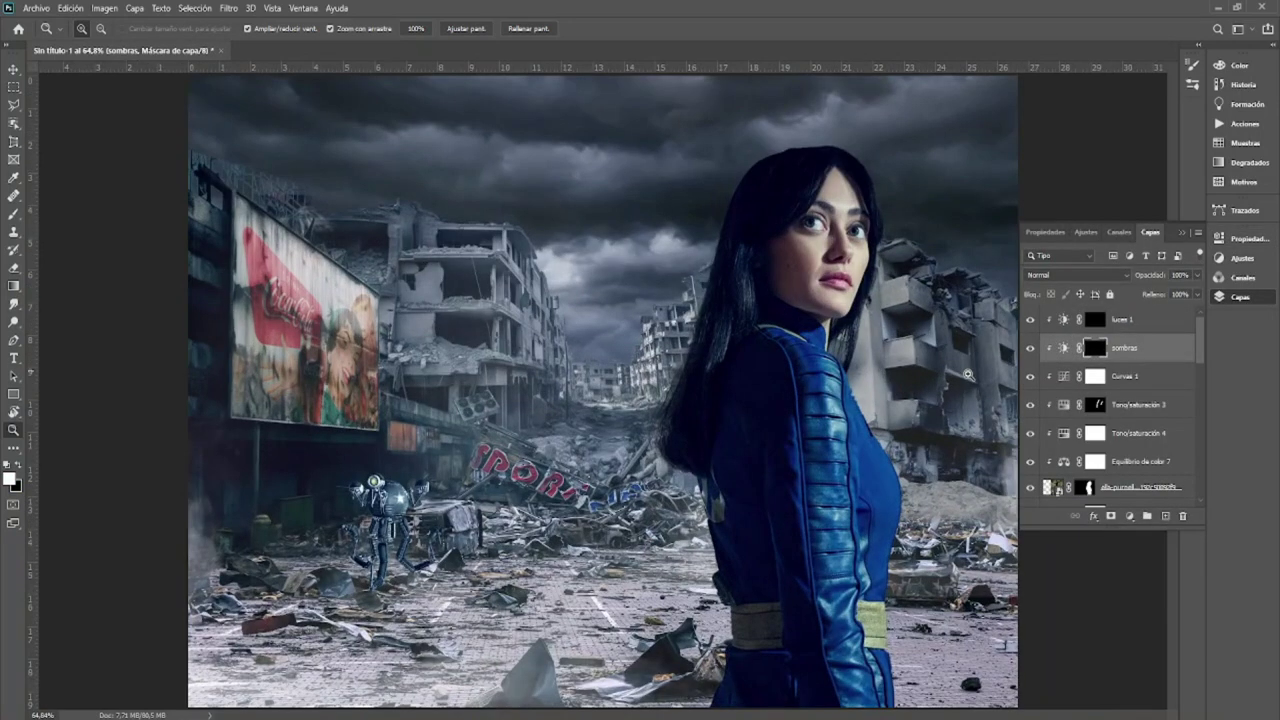
{"action": "key", "text": "b"}
{"action": "key", "text": "4"}
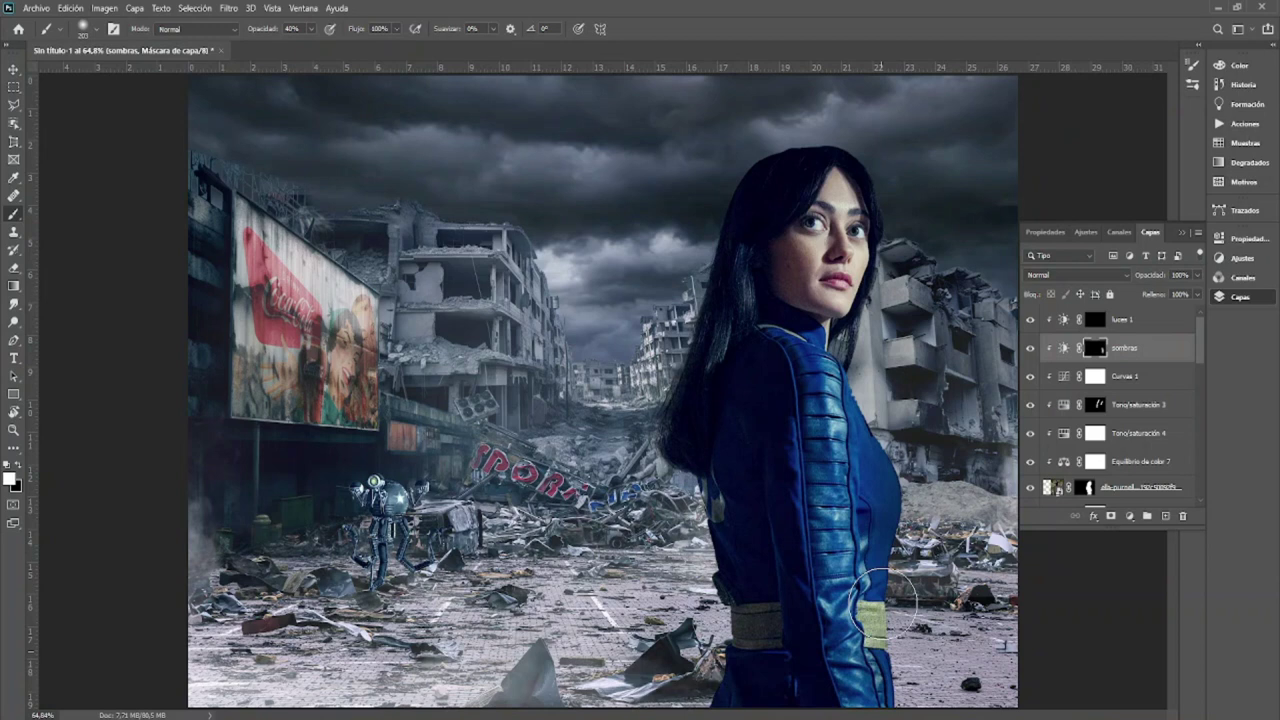
{"action": "left_click_drag", "start_coordinate": [826, 287], "coordinate": [812, 412]}
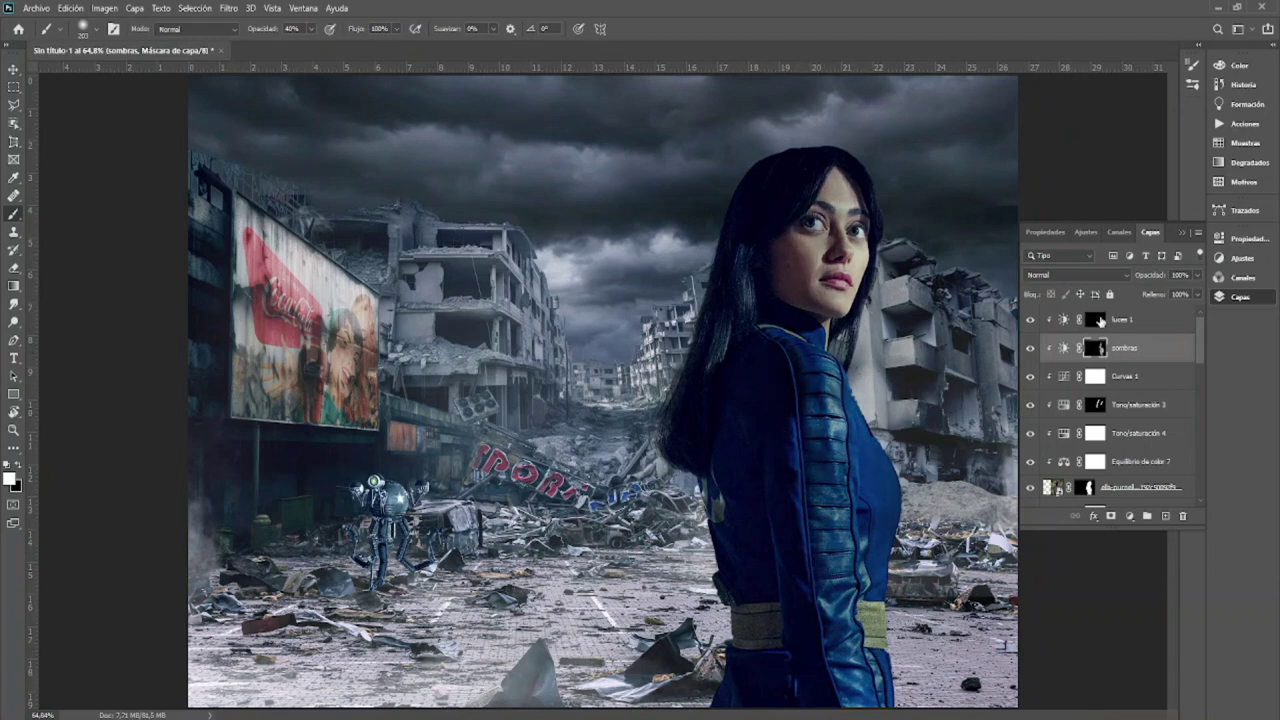
Step: Try Luminosidad, then set the layer's blend mode to Luz suave
{"action": "left_click", "coordinate": [1075, 274]}
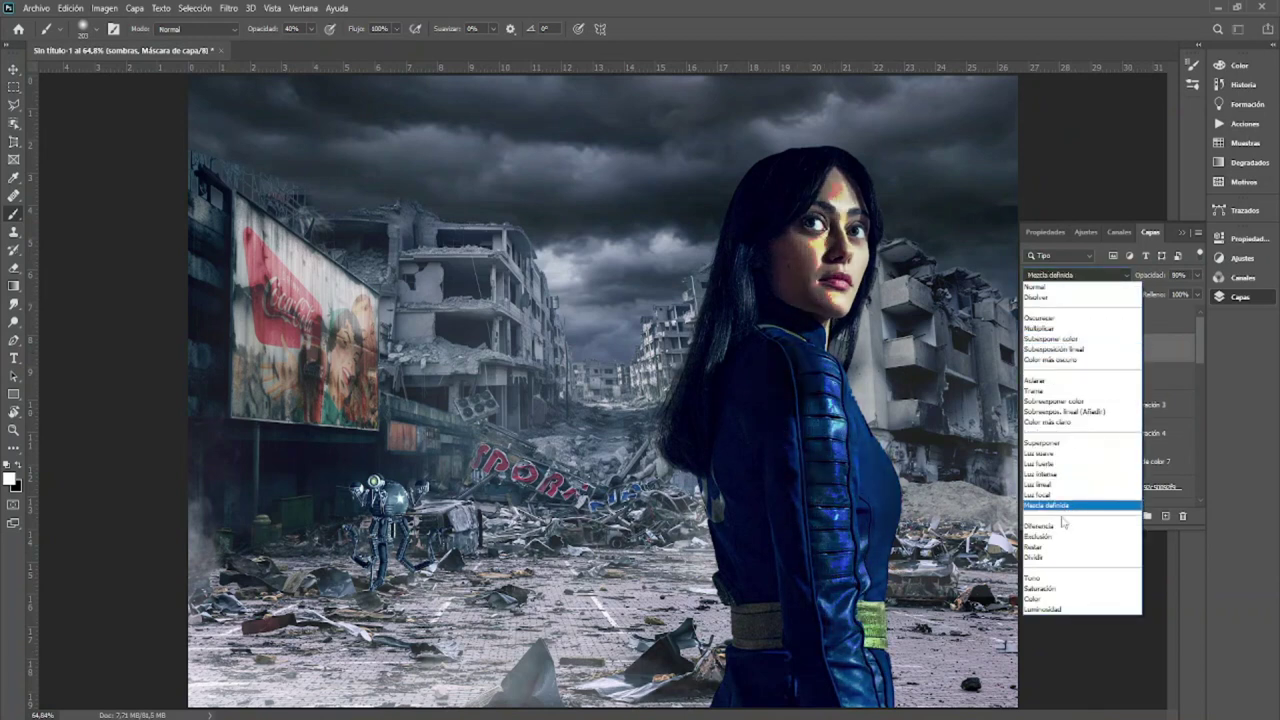
{"action": "left_click", "coordinate": [1043, 609]}
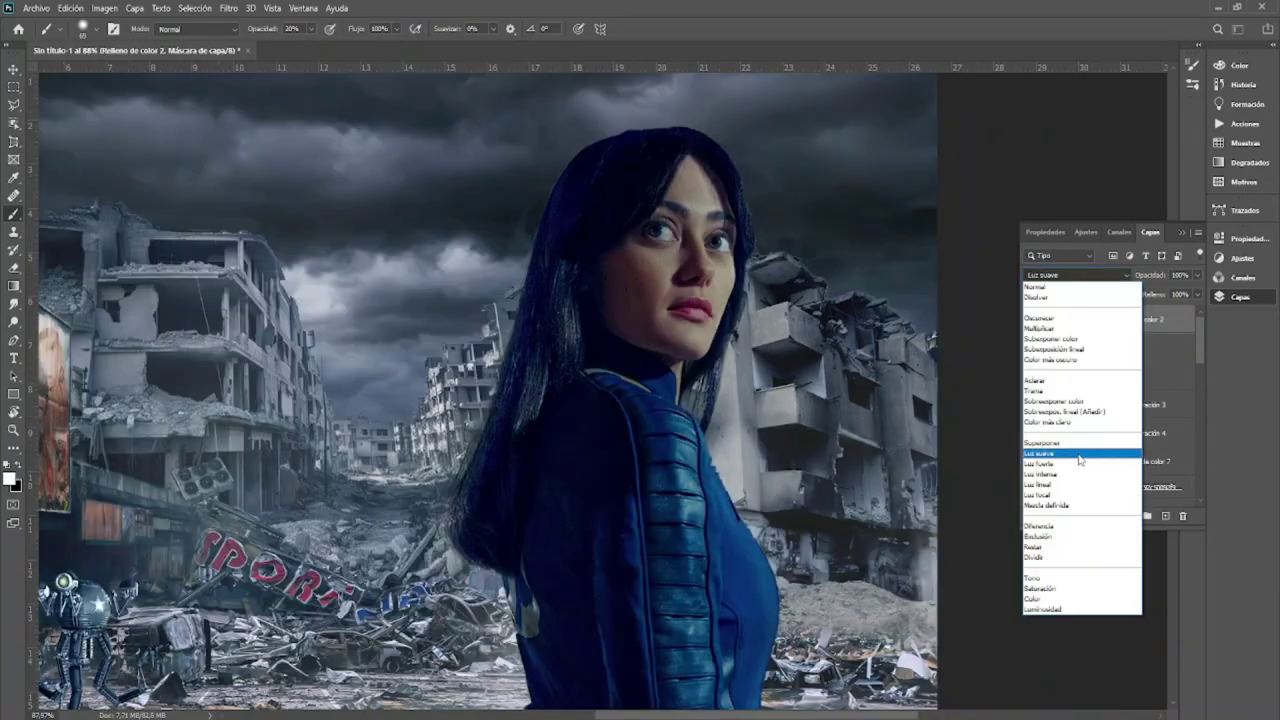
{"action": "left_click", "coordinate": [1080, 459]}
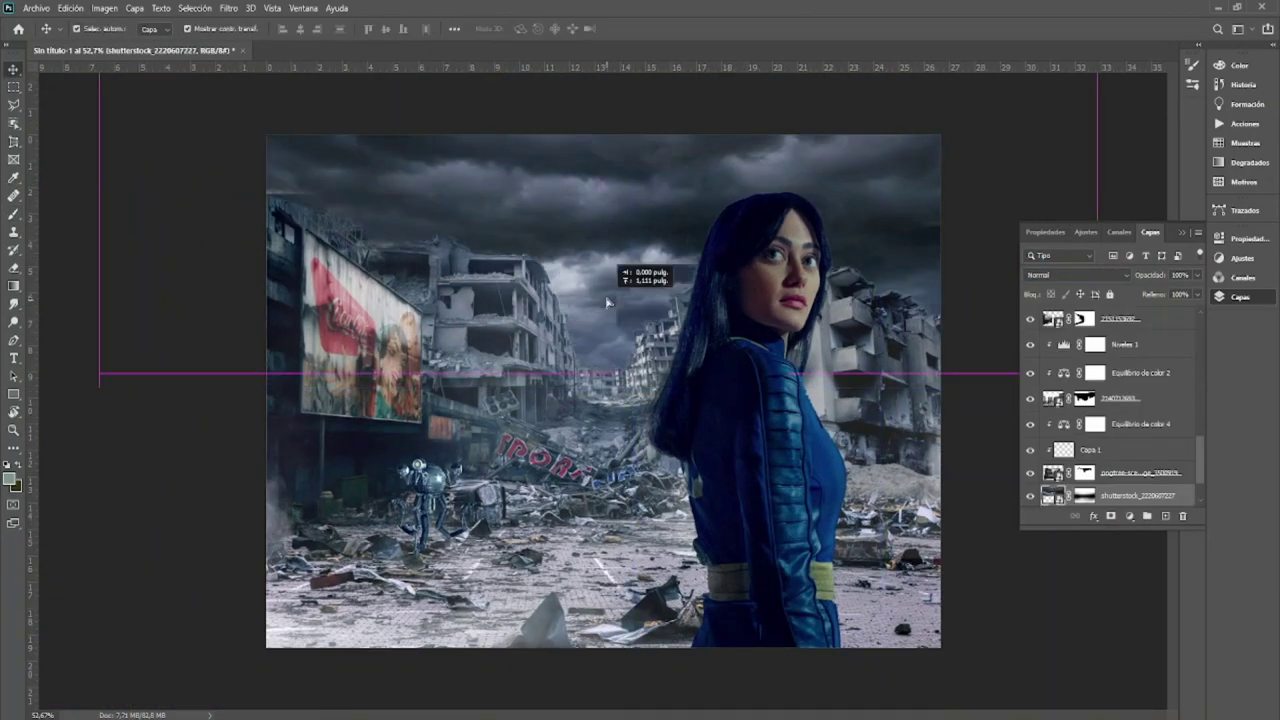
Step: Place paisaje_0212 as an embedded sky, enlarging it and shifting it up-left
{"action": "mouse_move", "coordinate": [906, 142]}
{"action": "left_mouse_down"}
{"action": "mouse_move", "coordinate": [906, 200]}
{"action": "mouse_move", "coordinate": [940, 212]}
{"action": "mouse_move", "coordinate": [943, 190]}
{"action": "left_mouse_up"}
{"action": "left_click", "coordinate": [1148, 470]}
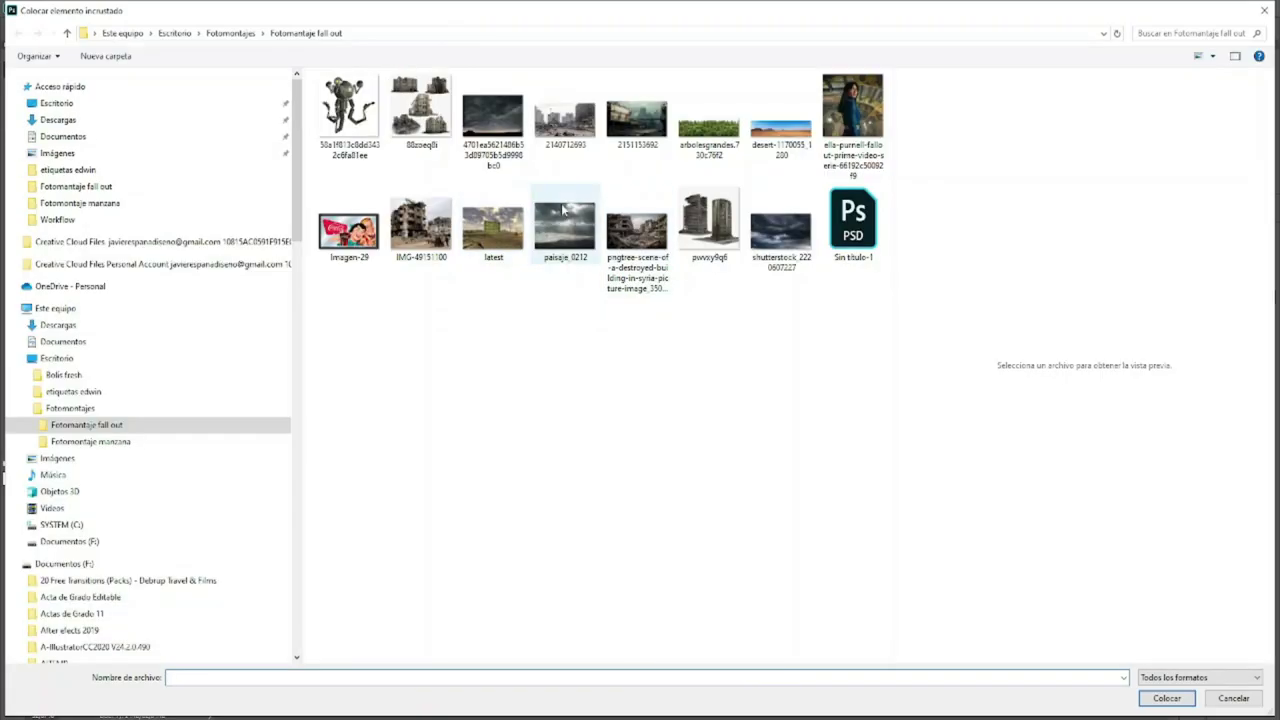
{"action": "double_click", "coordinate": [562, 228]}
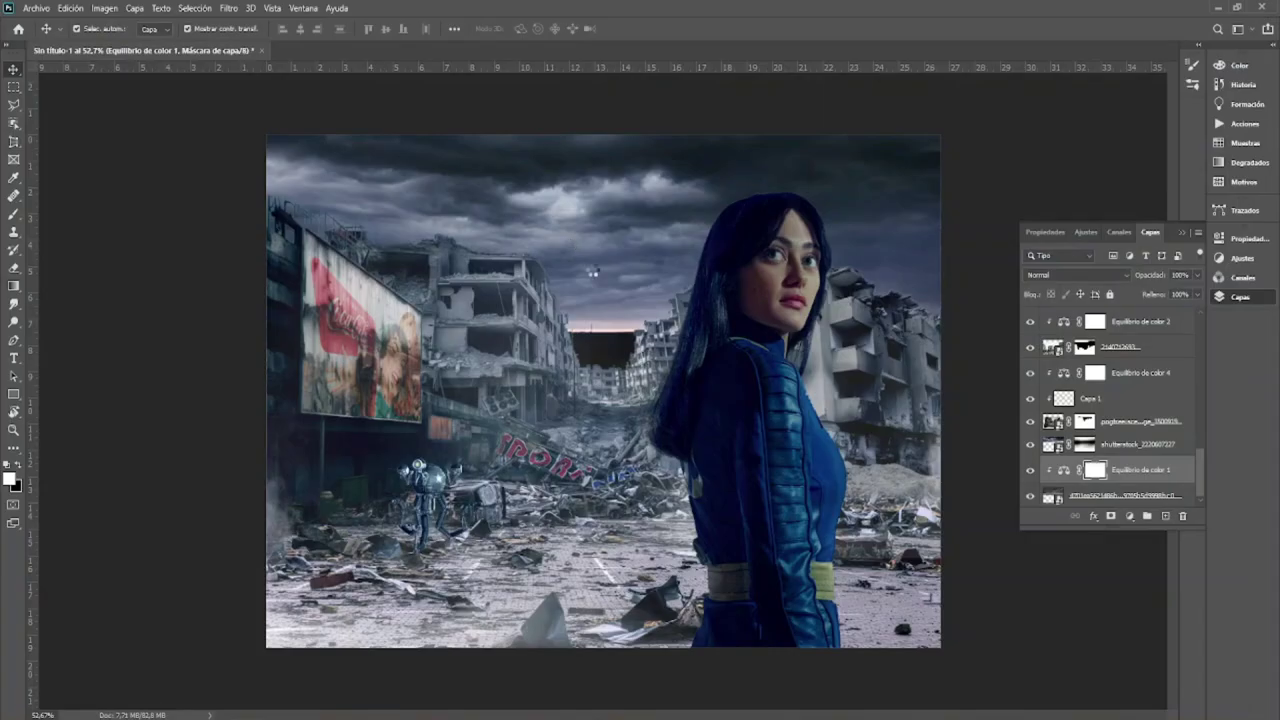
{"action": "left_click_drag", "start_coordinate": [373, 412], "coordinate": [620, 270]}
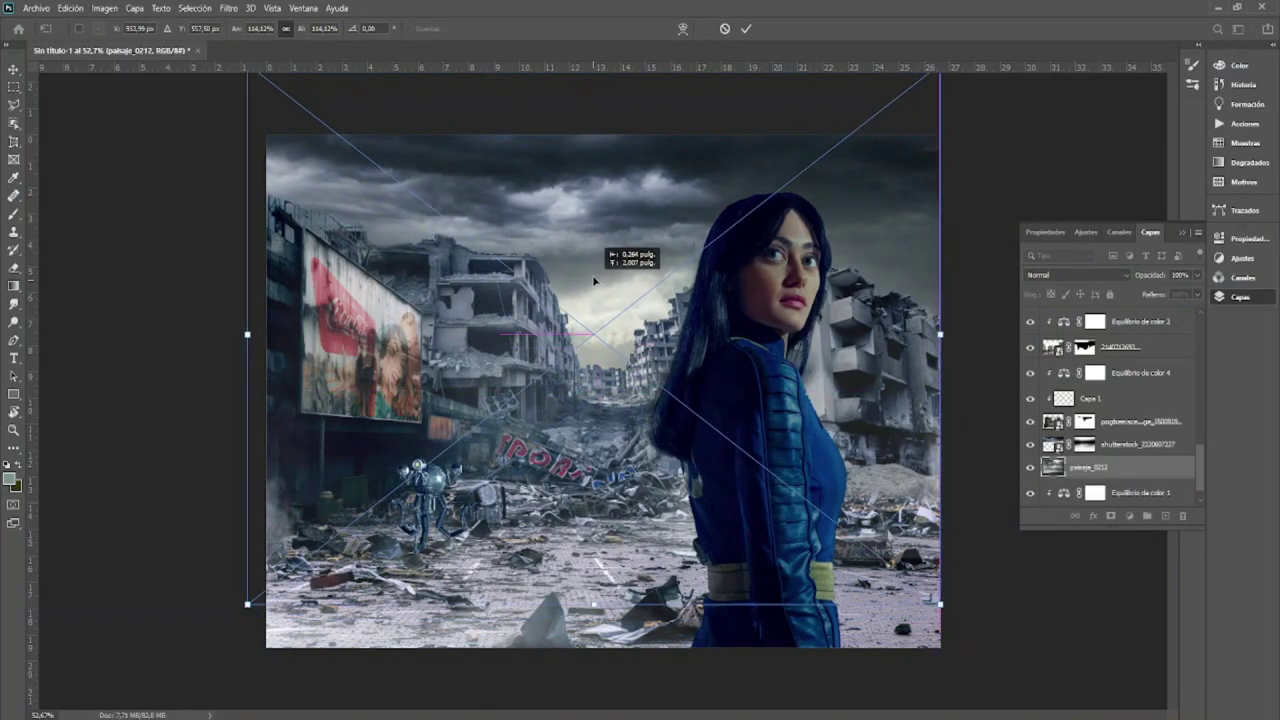
{"action": "left_click", "coordinate": [751, 30]}
Step: Add a Color Balance layer pushing the midtones toward blue and reposition the landscape
{"action": "left_click", "coordinate": [1128, 516]}
{"action": "left_click", "coordinate": [1133, 375]}
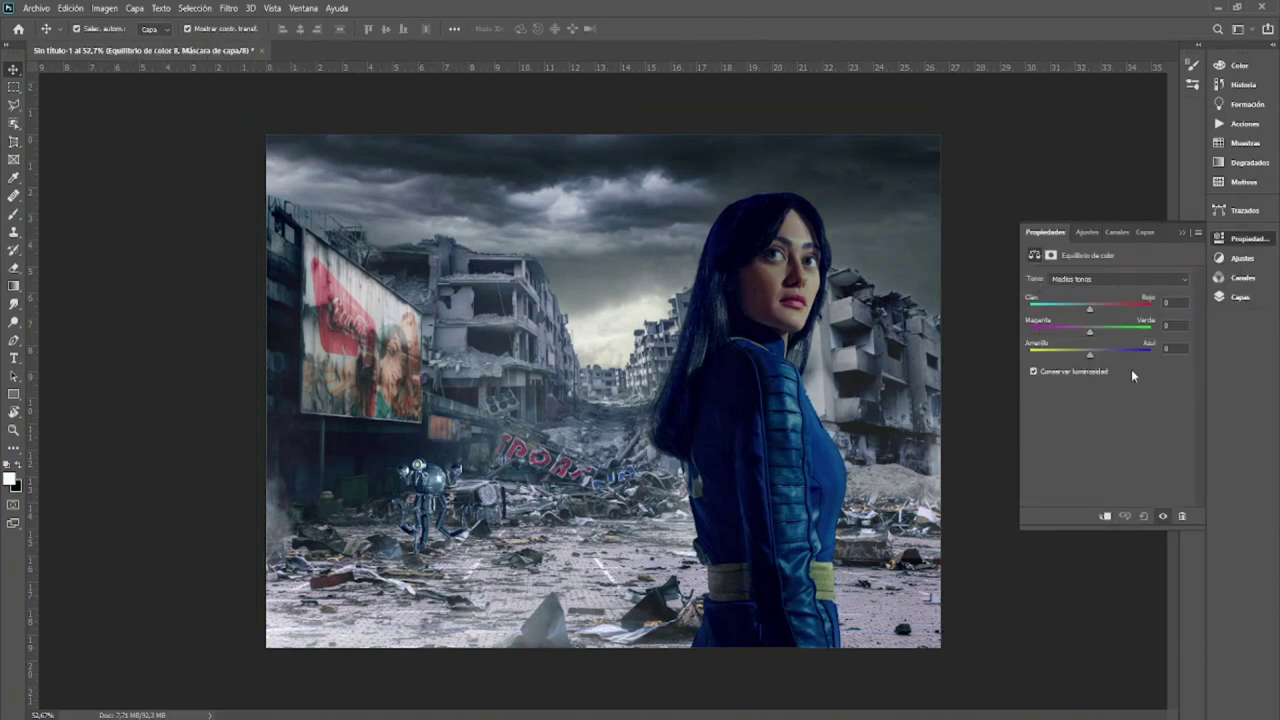
{"action": "left_click_drag", "start_coordinate": [1100, 358], "coordinate": [1122, 355]}
{"action": "left_click_drag", "start_coordinate": [637, 332], "coordinate": [620, 328]}
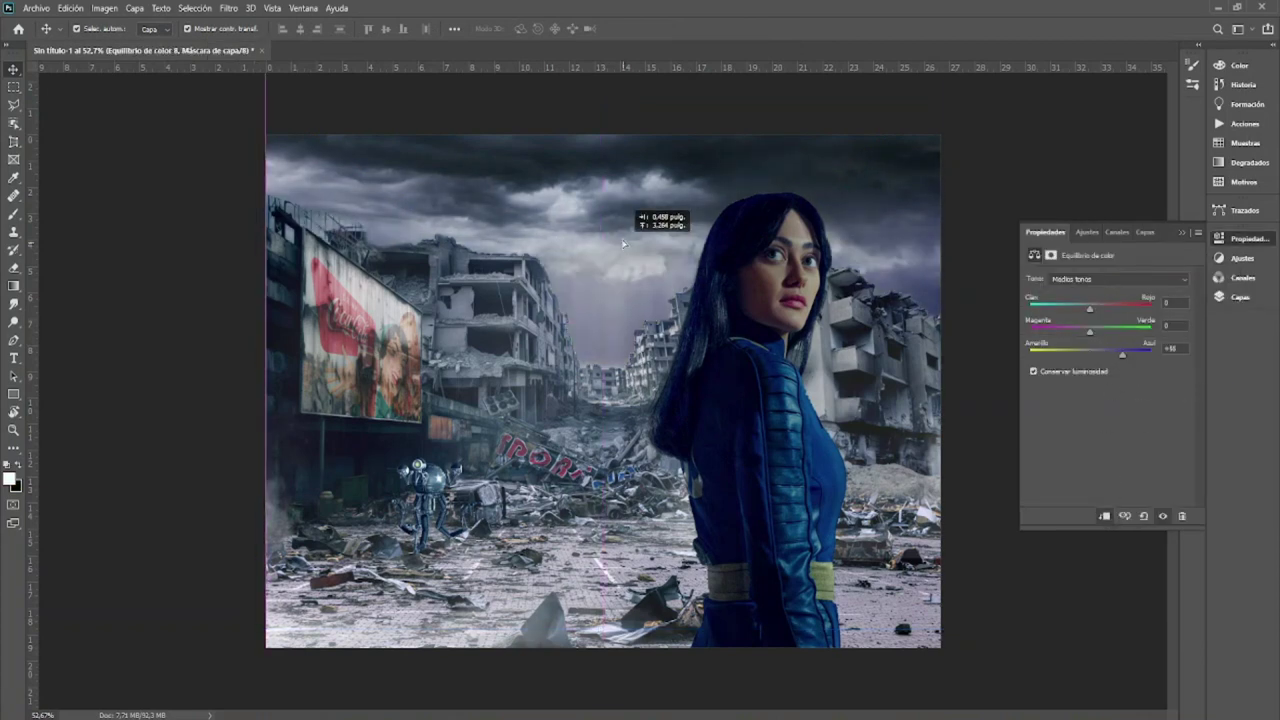
{"action": "left_click", "coordinate": [1240, 297]}
Step: Tint the highlights of Equilibrio de color 8 toward blue (-13, +3, -16)
{"action": "left_click", "coordinate": [1062, 470]}
{"action": "left_click", "coordinate": [1120, 279]}
{"action": "left_click", "coordinate": [1080, 318]}
{"action": "left_click_drag", "start_coordinate": [1090, 357], "coordinate": [1104, 362]}
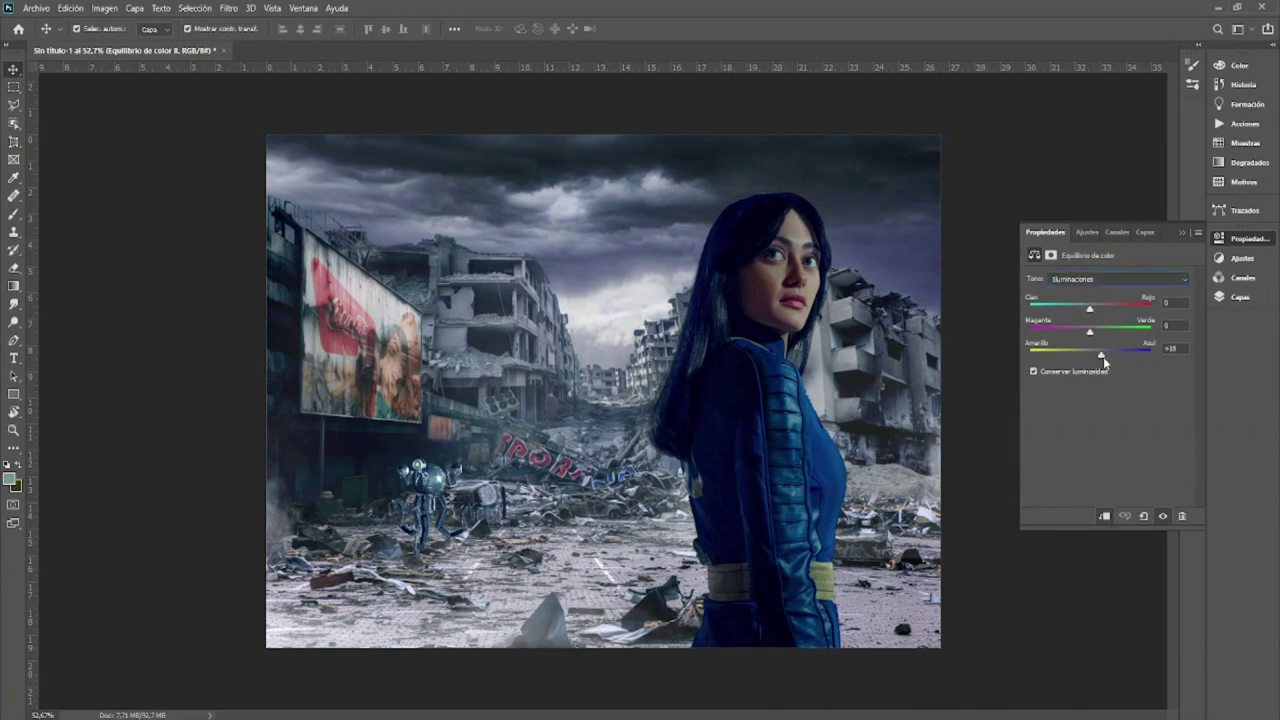
{"action": "left_click", "coordinate": [1090, 280]}
{"action": "left_click", "coordinate": [1068, 312]}
{"action": "mouse_move", "coordinate": [1104, 358]}
{"action": "left_mouse_down"}
{"action": "mouse_move", "coordinate": [1079, 355]}
{"action": "mouse_move", "coordinate": [1090, 333]}
{"action": "left_mouse_up"}
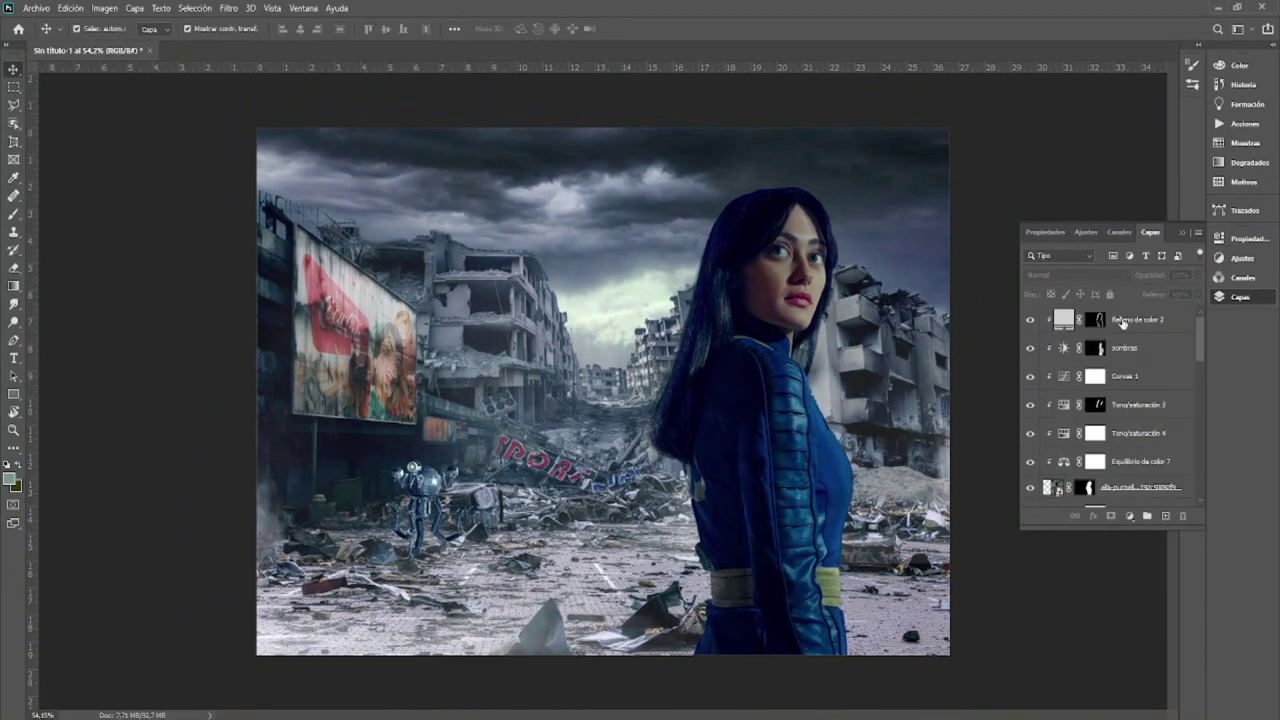
Step: Stretch Capa 2 to the canvas's top-right and bottom-left corners
{"action": "double_click", "coordinate": [1063, 320]}
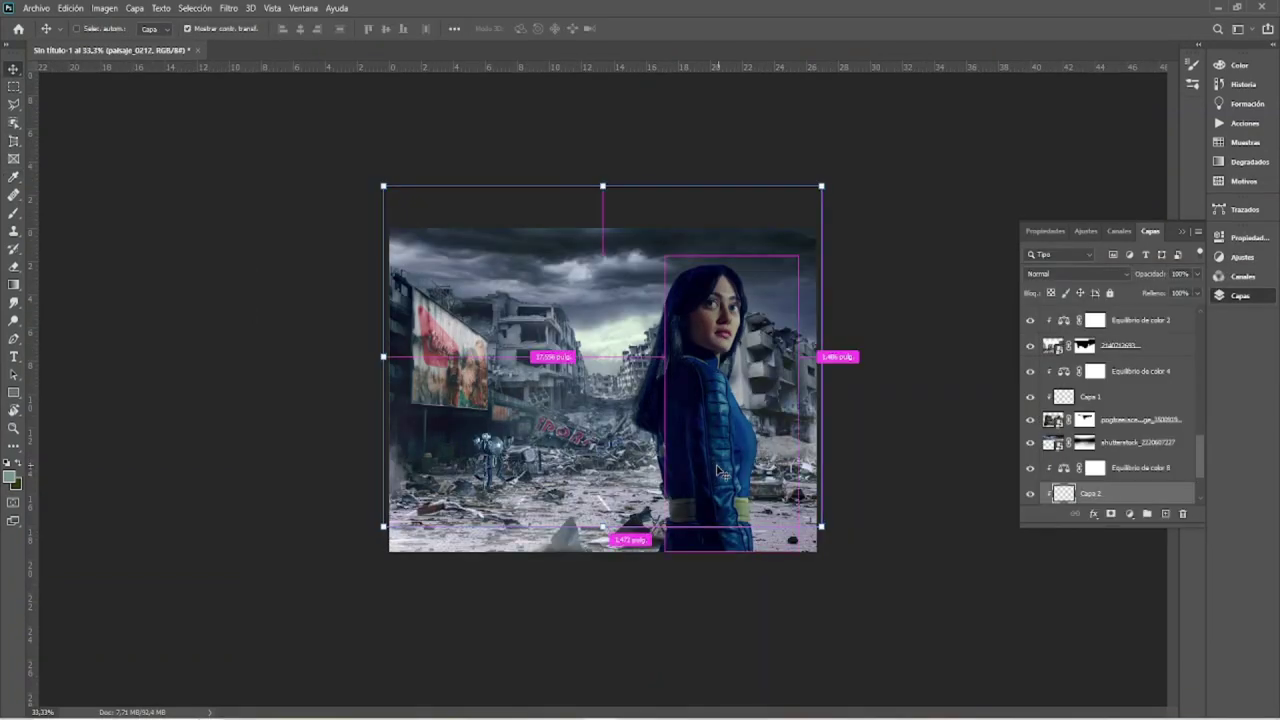
{"action": "left_click_drag", "start_coordinate": [795, 255], "coordinate": [823, 229]}
{"action": "left_click_drag", "start_coordinate": [526, 443], "coordinate": [385, 545]}
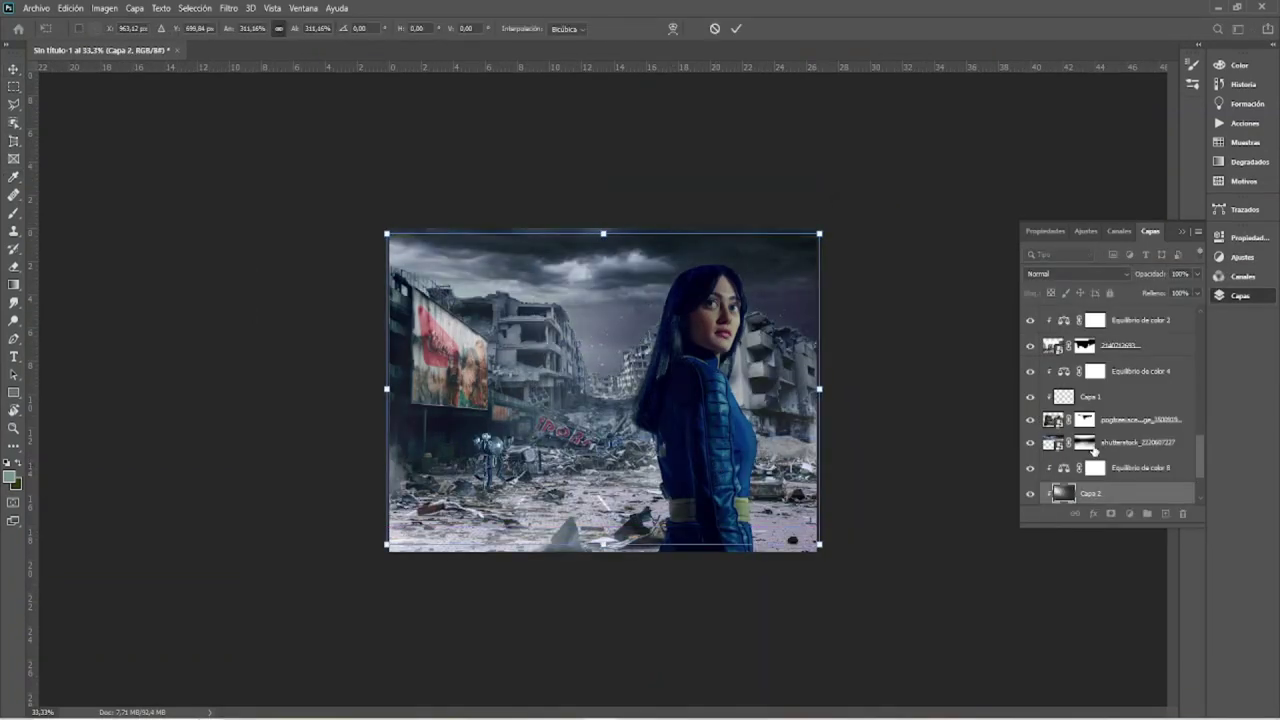
Step: Move the Capa 2 light rays to the top of the stack and blend them in Trama mode
{"action": "key", "text": "Return"}
{"action": "key", "text": "ctrl+shift+bracketright"}
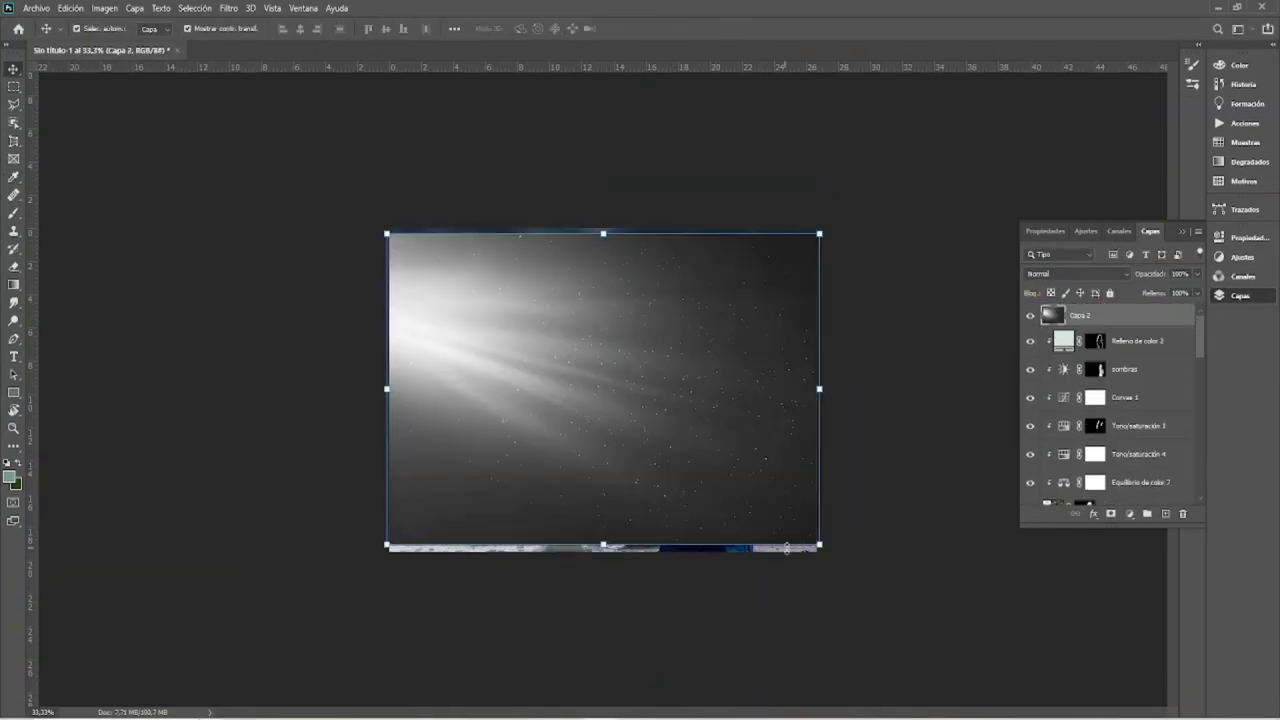
{"action": "left_click_drag", "start_coordinate": [786, 547], "coordinate": [849, 277]}
{"action": "left_click", "coordinate": [1077, 273]}
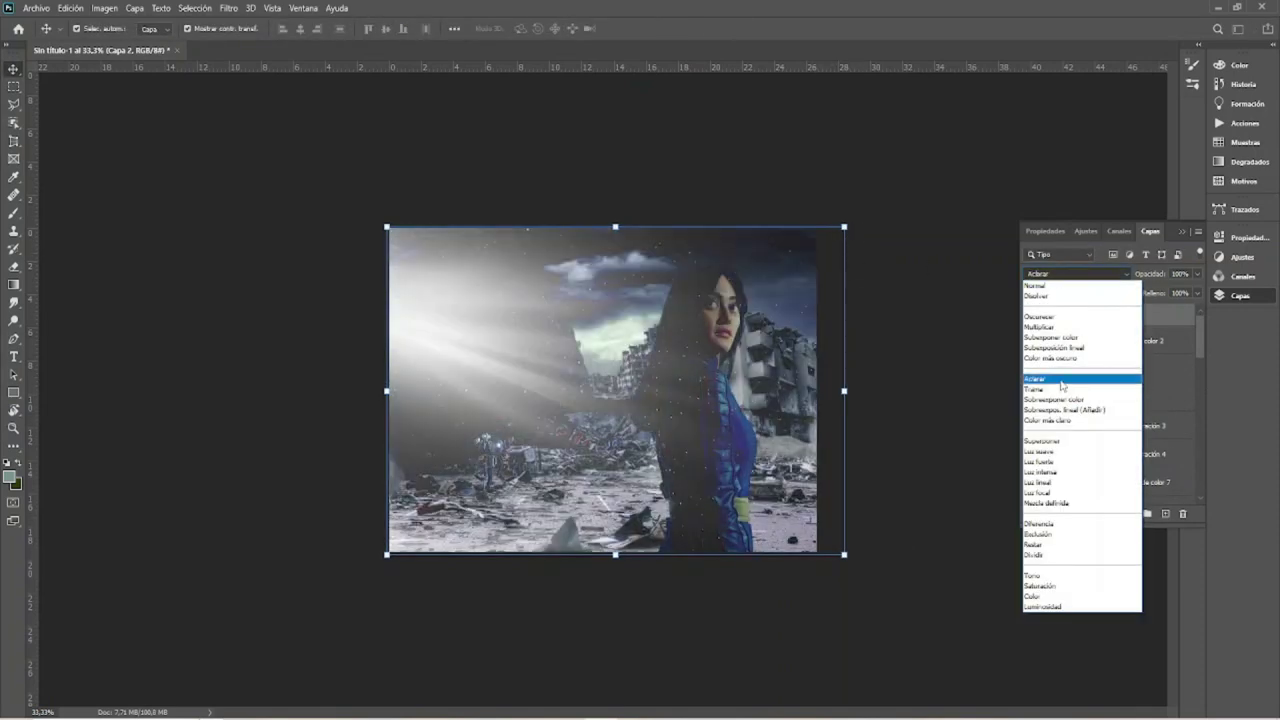
{"action": "left_click", "coordinate": [1040, 389]}
{"action": "left_click", "coordinate": [1077, 273]}
{"action": "left_click", "coordinate": [1040, 389]}
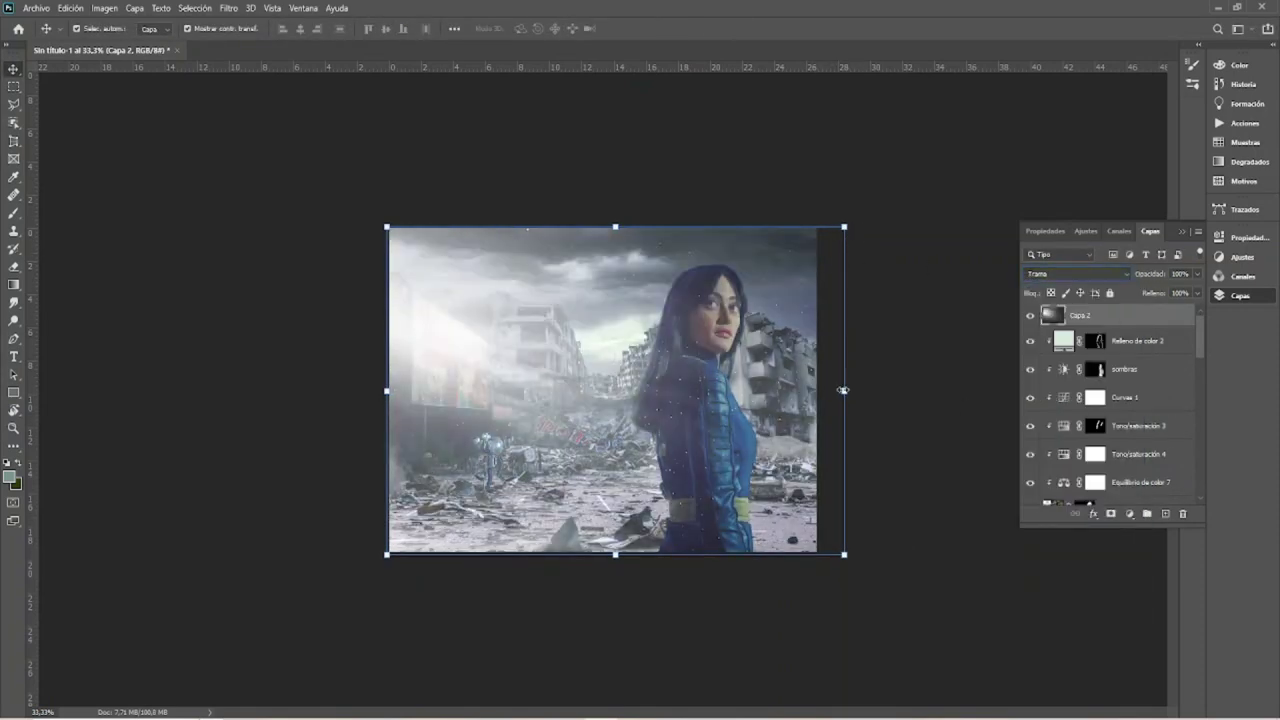
Step: Flip the light rays horizontally, then tilt and stretch them across the street
{"action": "left_click_drag", "start_coordinate": [843, 390], "coordinate": [581, 389]}
{"action": "right_click", "coordinate": [763, 407]}
{"action": "left_click", "coordinate": [800, 646]}
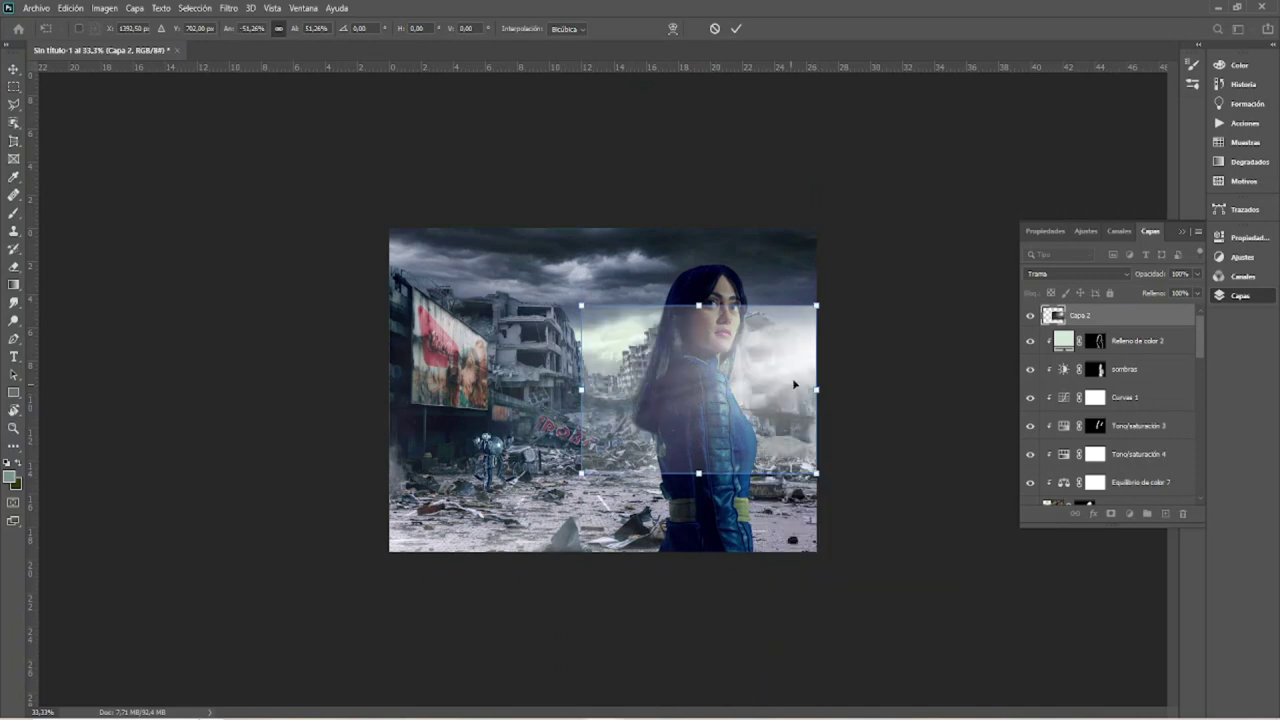
{"action": "left_click_drag", "start_coordinate": [795, 384], "coordinate": [640, 380]}
{"action": "left_click_drag", "start_coordinate": [777, 414], "coordinate": [653, 427]}
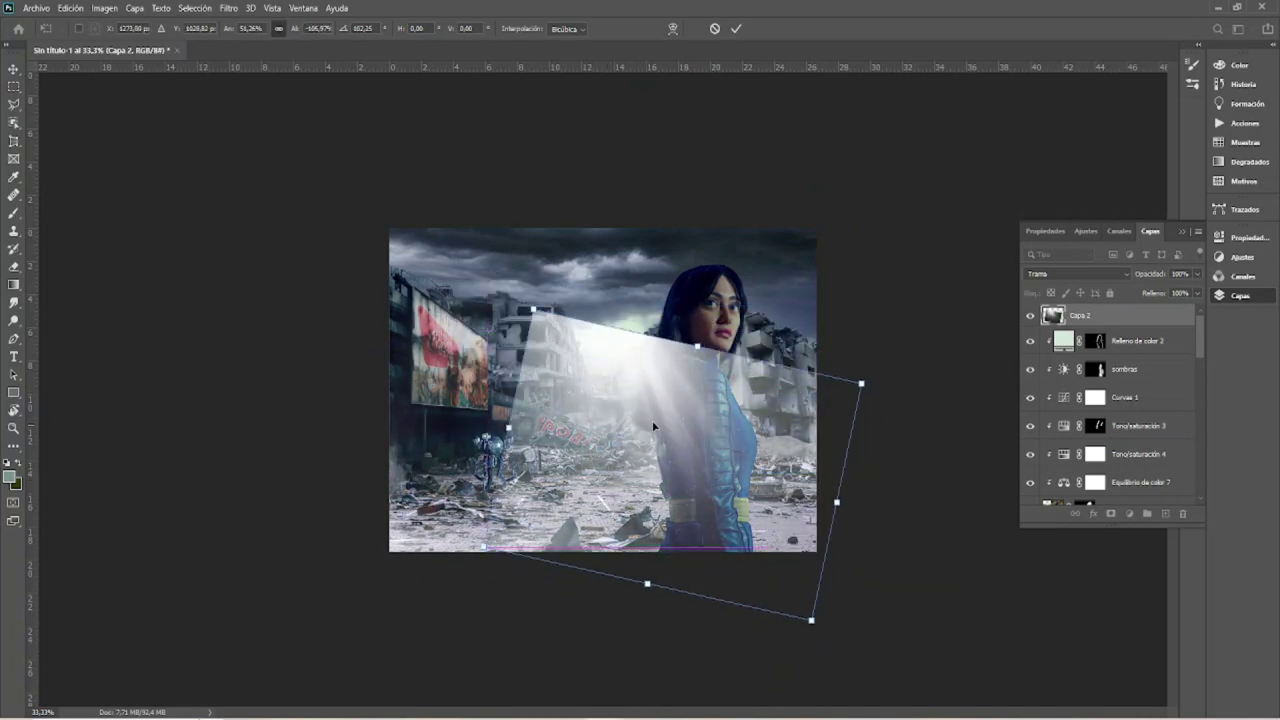
{"action": "mouse_move", "coordinate": [840, 503]}
{"action": "left_mouse_down"}
{"action": "mouse_move", "coordinate": [691, 429]}
{"action": "mouse_move", "coordinate": [716, 390]}
{"action": "left_mouse_up"}
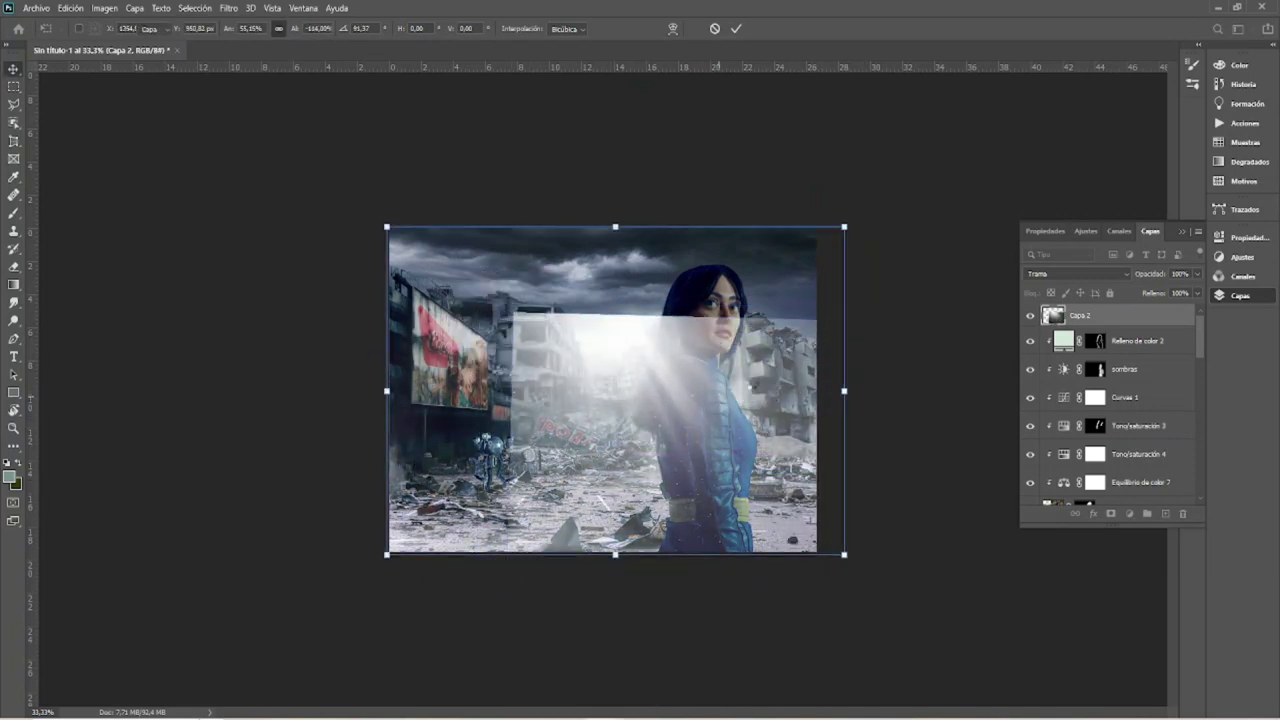
{"action": "key", "text": "Return"}
Step: Move Capa 2 lower in the stack and brush away the rays' hard-edged haze
{"action": "left_click_drag", "start_coordinate": [1080, 315], "coordinate": [1157, 400]}
{"action": "key", "text": "b"}
{"action": "right_click", "coordinate": [800, 414], "text": "alt"}
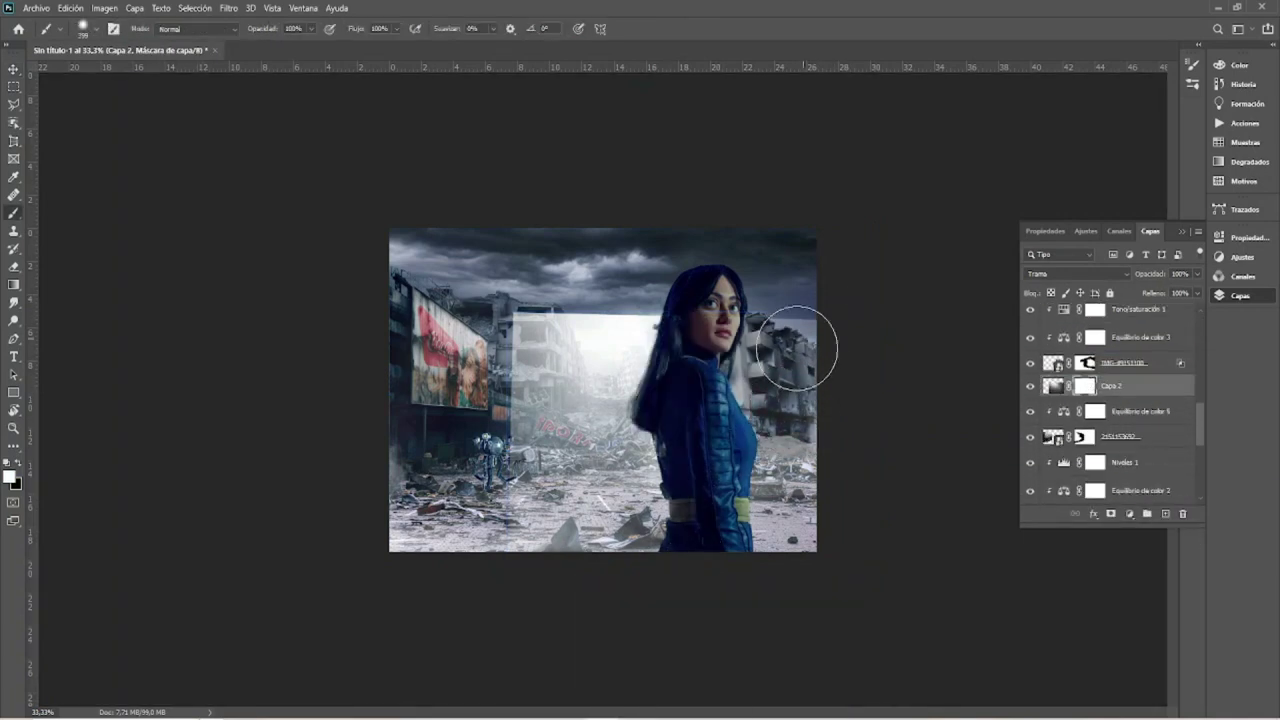
{"action": "right_click", "coordinate": [664, 328], "text": "alt"}
{"action": "left_click_drag", "start_coordinate": [680, 320], "coordinate": [812, 425]}
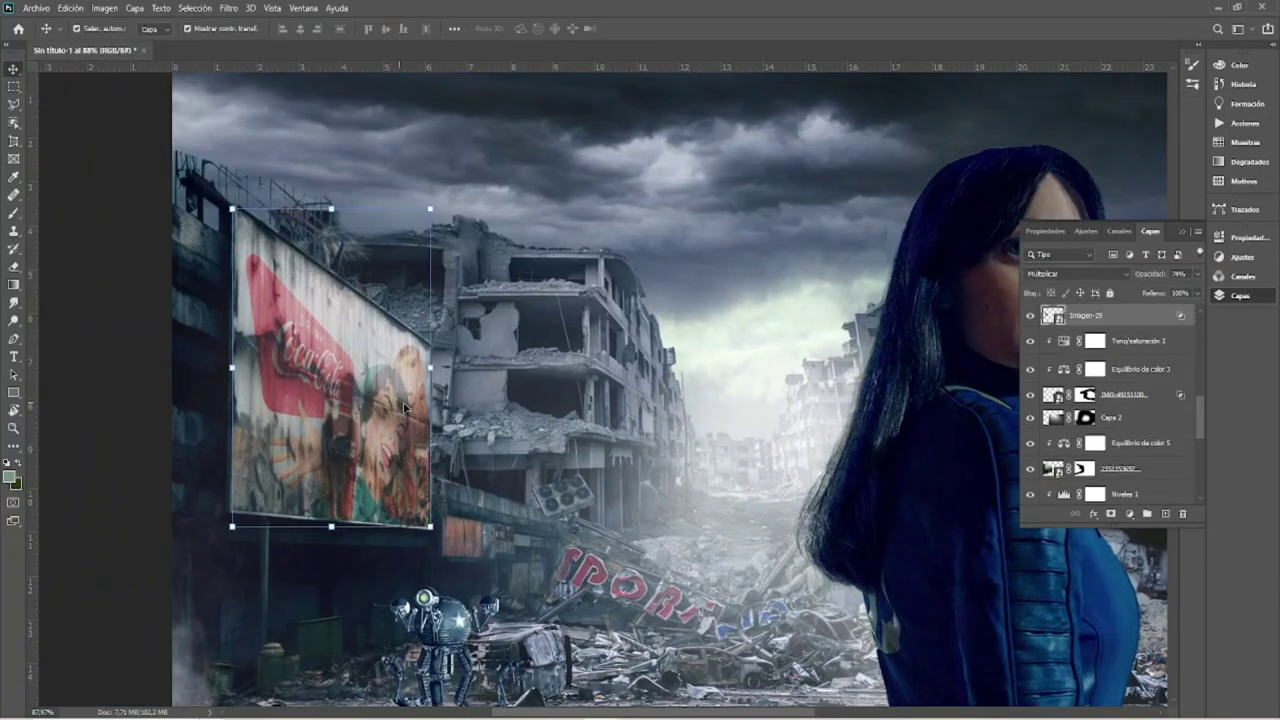
{"action": "scroll", "coordinate": [1133, 355], "scroll_direction": "up", "scroll_amount": 2}
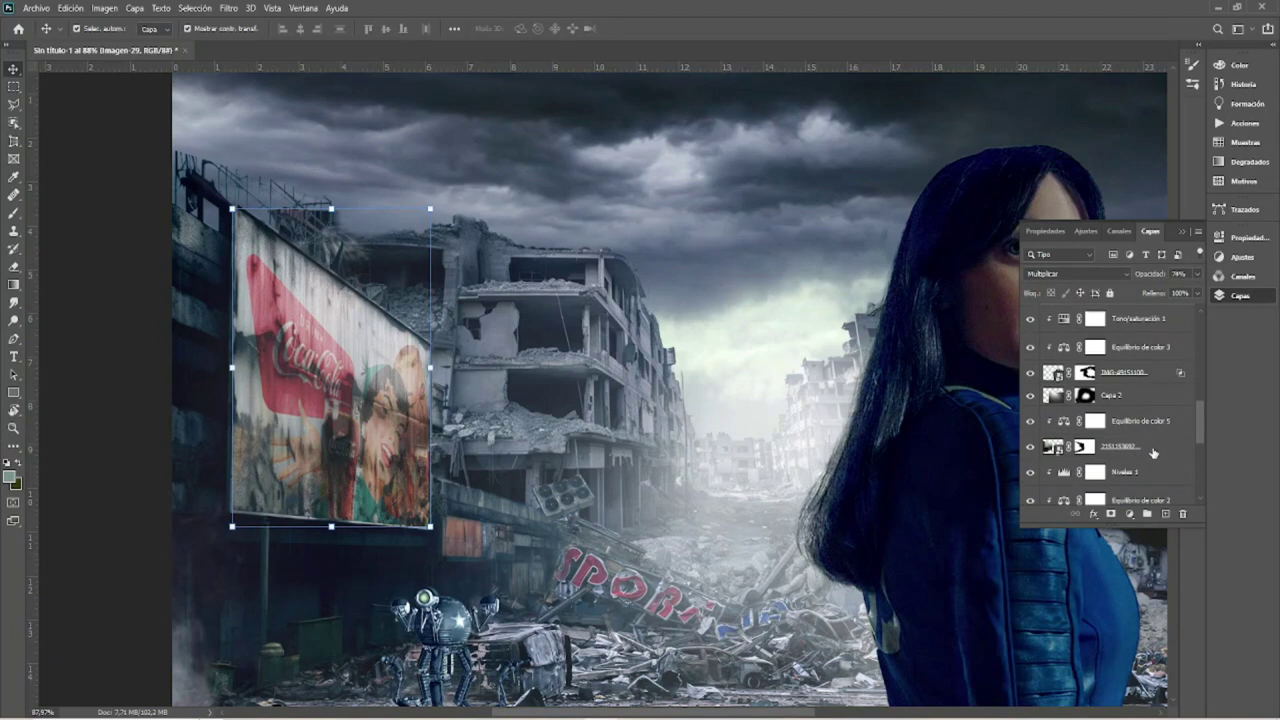
{"action": "left_click", "coordinate": [1153, 453]}
Step: Add a Brightness/Contrast layer with brightness 115 and an inverted, hidden mask
{"action": "left_click", "coordinate": [1165, 513]}
{"action": "key", "text": "ctrl+z"}
{"action": "left_click", "coordinate": [1128, 513]}
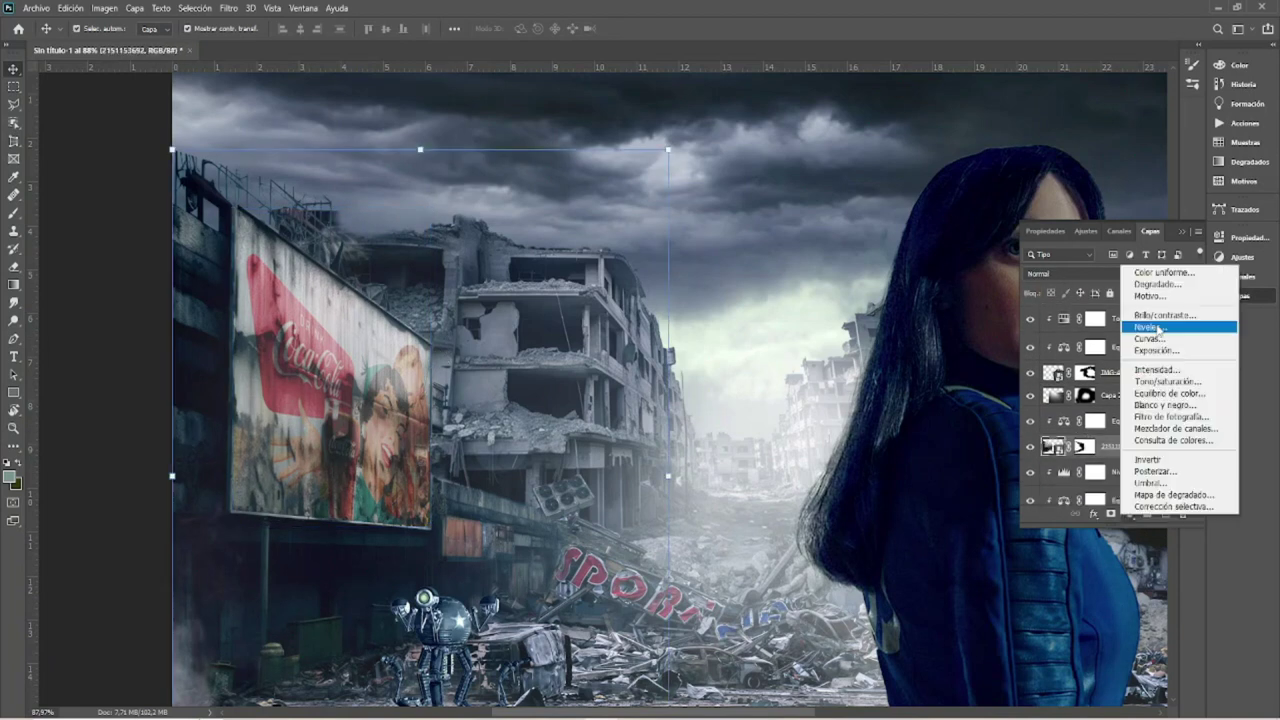
{"action": "left_click", "coordinate": [1166, 316]}
{"action": "left_click_drag", "start_coordinate": [1143, 317], "coordinate": [1167, 315]}
{"action": "left_click", "coordinate": [1240, 295]}
{"action": "key", "text": "ctrl+i"}
Step: Paint straight bright lines along the billboard's right, left and bottom edges
{"action": "key", "text": "b"}
{"action": "scroll", "coordinate": [160, 420], "scroll_direction": "up", "scroll_amount": 3}
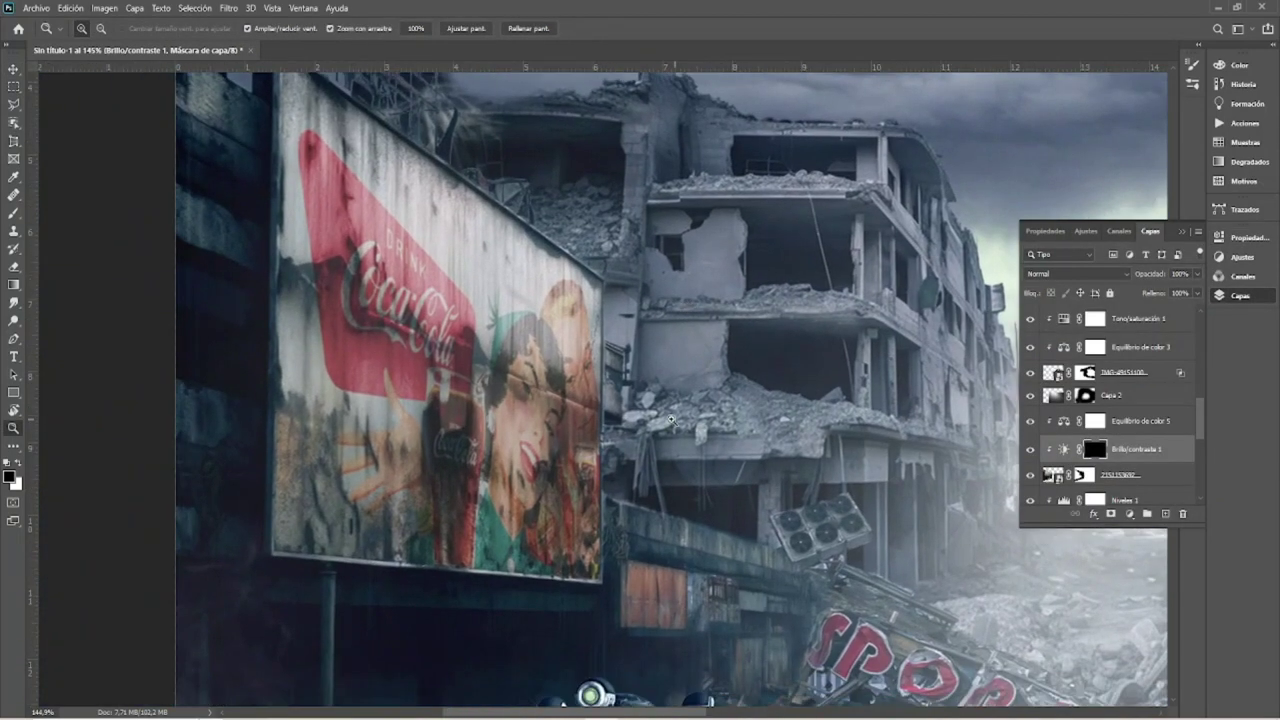
{"action": "left_click_drag", "start_coordinate": [632, 401], "coordinate": [614, 356]}
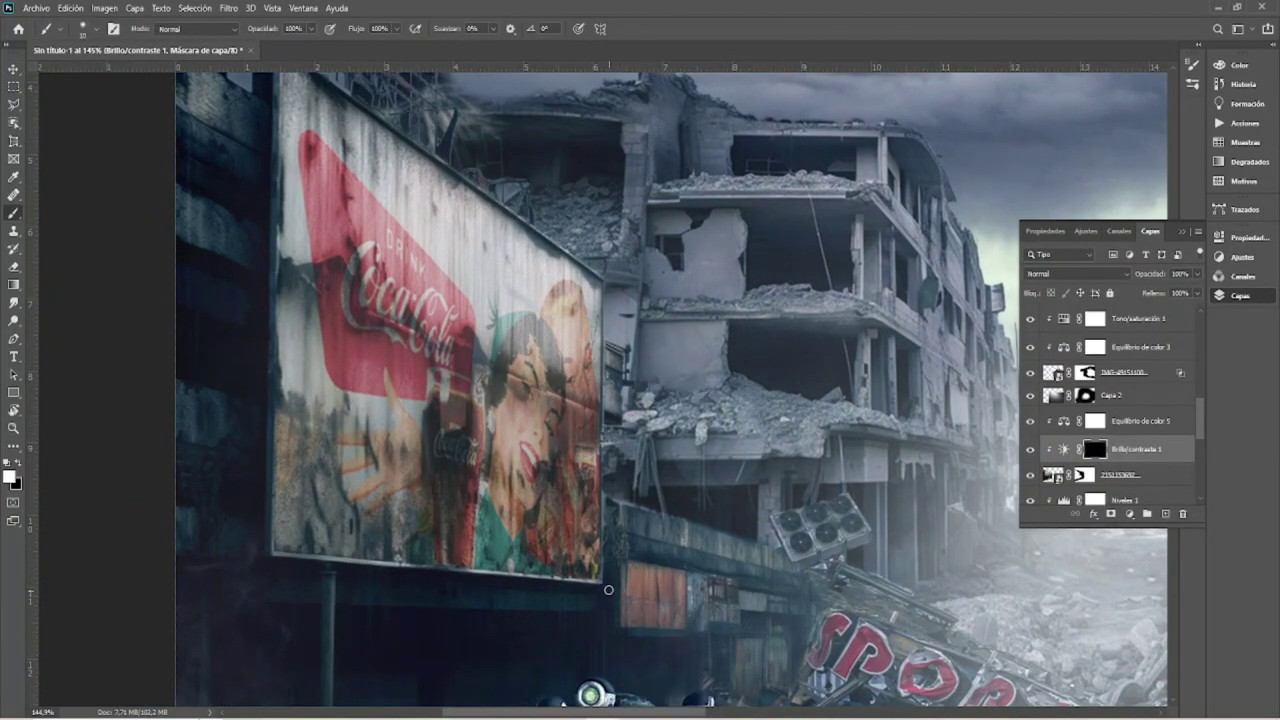
{"action": "key", "text": "z"}
{"action": "left_click_drag", "start_coordinate": [607, 373], "coordinate": [642, 236]}
{"action": "right_click", "coordinate": [616, 212]}
{"action": "key", "text": "b"}
{"action": "left_click", "coordinate": [599, 205]}
{"action": "left_click", "coordinate": [598, 651], "text": "shift"}
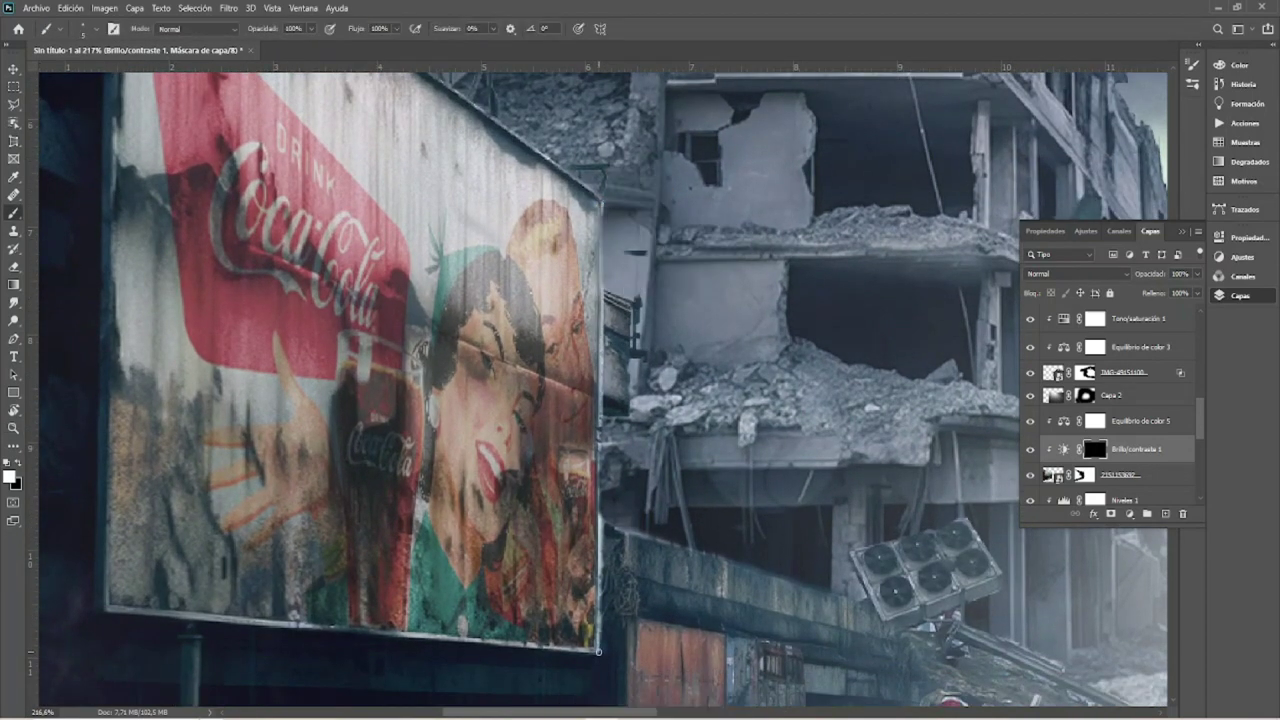
{"action": "scroll", "coordinate": [598, 651], "scroll_direction": "down", "scroll_amount": 3}
{"action": "left_click", "coordinate": [481, 634], "text": "shift"}
{"action": "left_click", "coordinate": [797, 660], "text": "shift"}
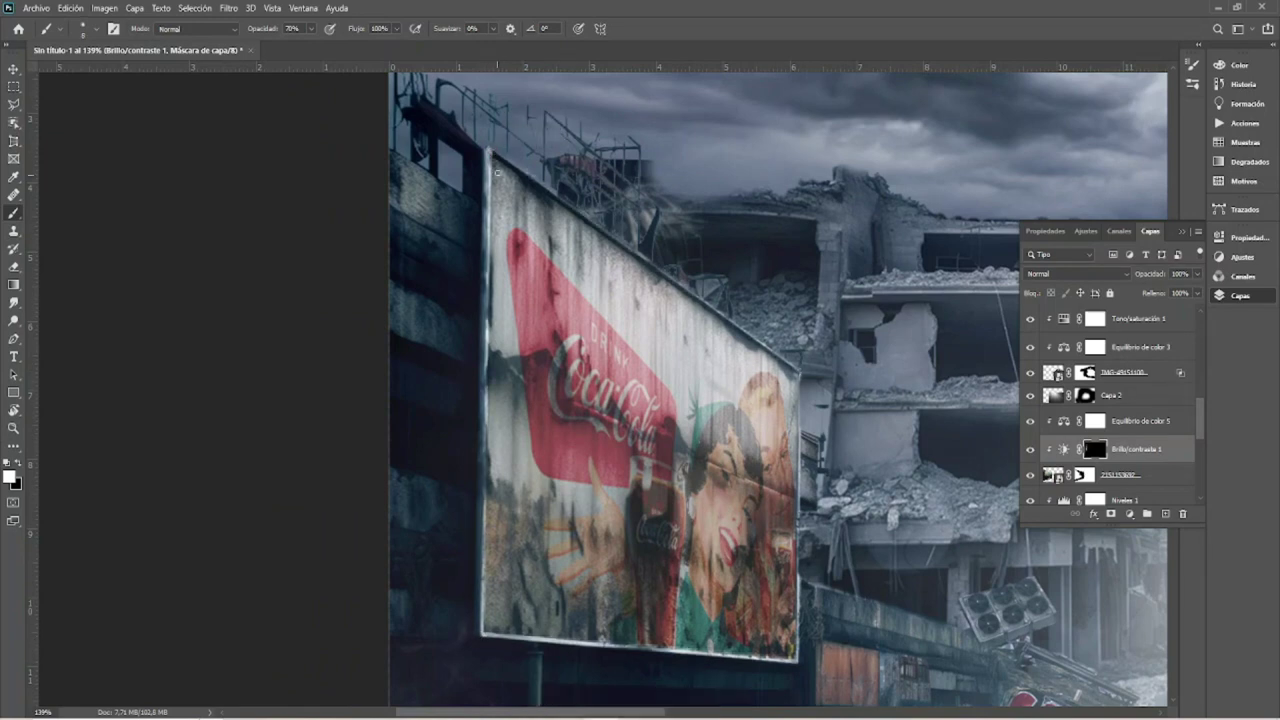
Step: Reframe the view over the whole street and enlarge the brush to a much wider size
{"action": "scroll", "coordinate": [777, 480], "scroll_direction": "down", "scroll_amount": 3}
{"action": "right_click", "coordinate": [777, 480], "text": "alt"}
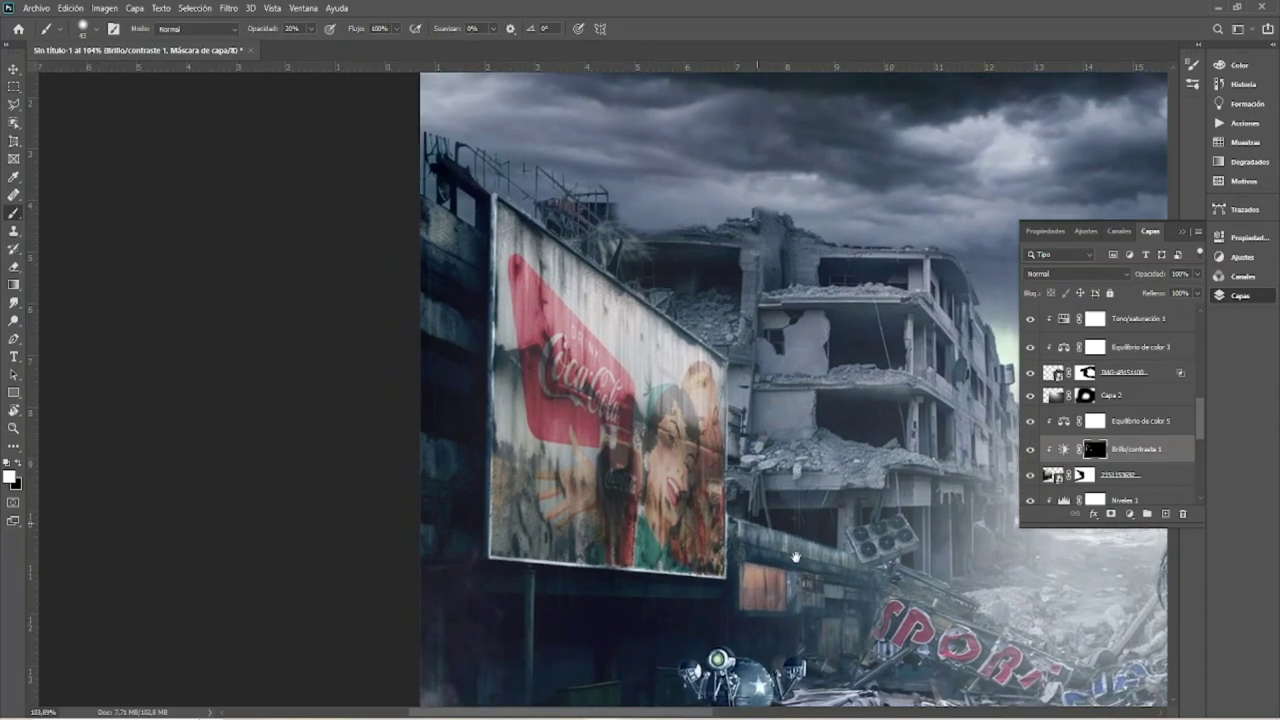
{"action": "left_click_drag", "start_coordinate": [713, 552], "coordinate": [751, 592]}
{"action": "right_click", "coordinate": [737, 448], "text": "alt"}
{"action": "left_click_drag", "start_coordinate": [553, 270], "coordinate": [557, 312]}
{"action": "right_click", "coordinate": [670, 445], "text": "alt"}
{"action": "right_click", "coordinate": [650, 300], "text": "alt"}
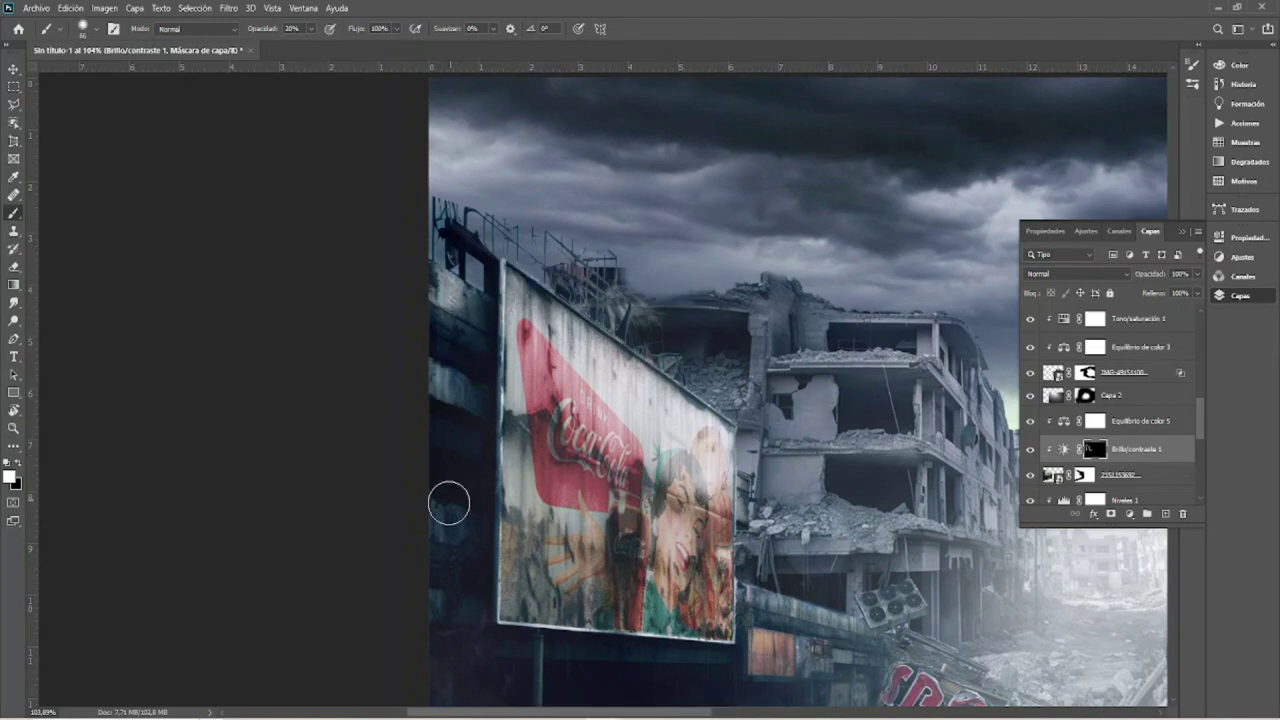
{"action": "scroll", "coordinate": [449, 530], "scroll_direction": "down", "scroll_amount": 2}
{"action": "right_click", "coordinate": [449, 589], "text": "alt"}
{"action": "left_click_drag", "start_coordinate": [534, 568], "coordinate": [567, 503]}
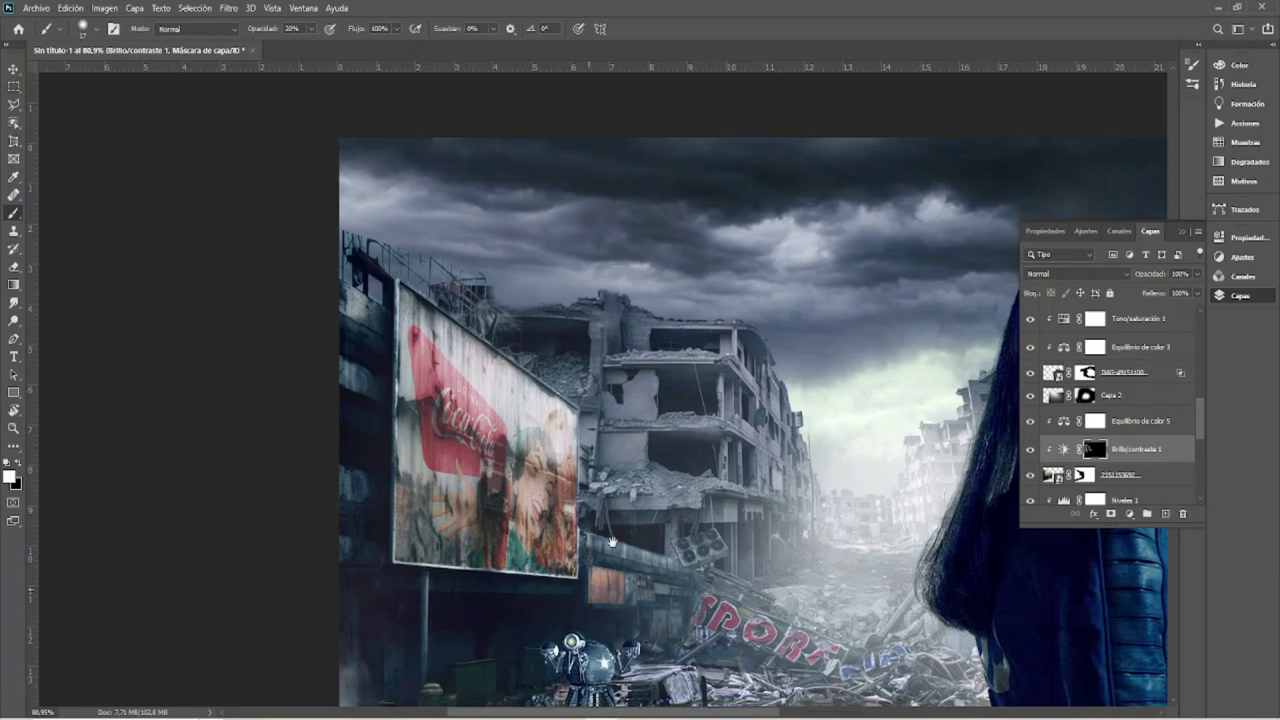
{"action": "right_click", "coordinate": [645, 487], "text": "alt"}
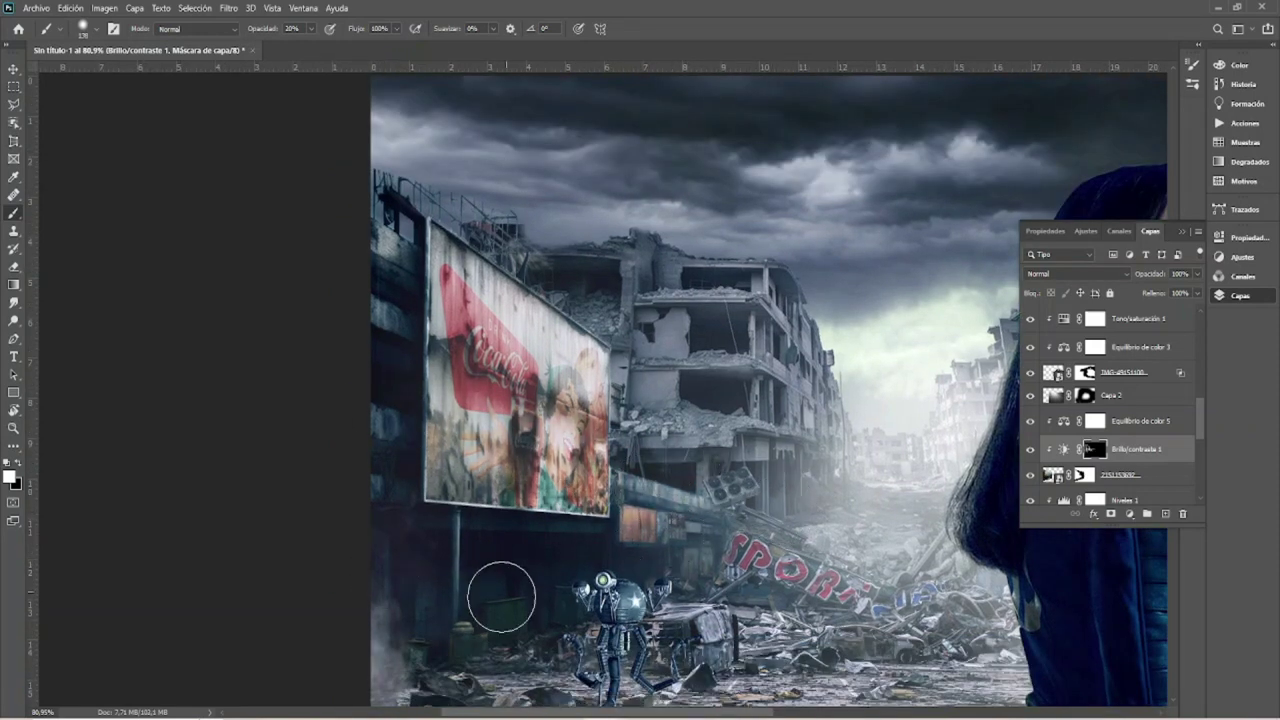
Step: Add a masked Brightness/Contrast layer above the robot and paint highlights onto its leg
{"action": "key", "text": "v"}
{"action": "left_click", "coordinate": [860, 627]}
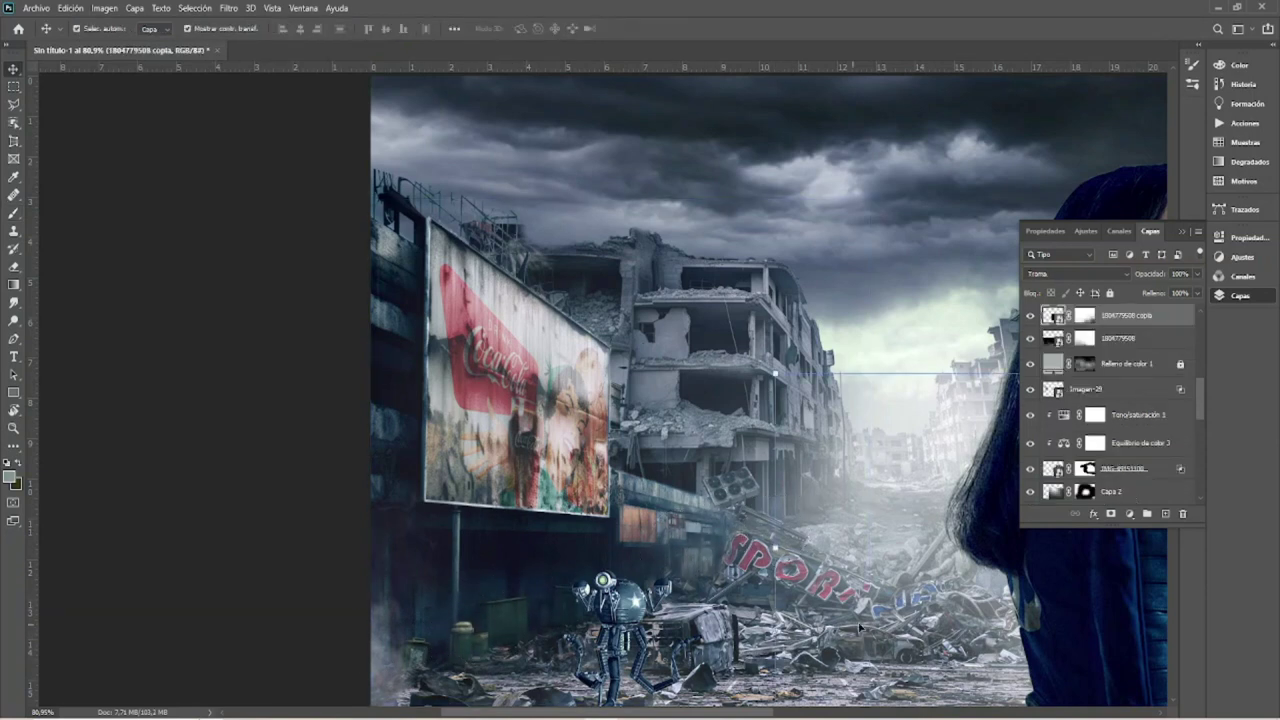
{"action": "left_click", "coordinate": [600, 585]}
{"action": "left_click", "coordinate": [1129, 513]}
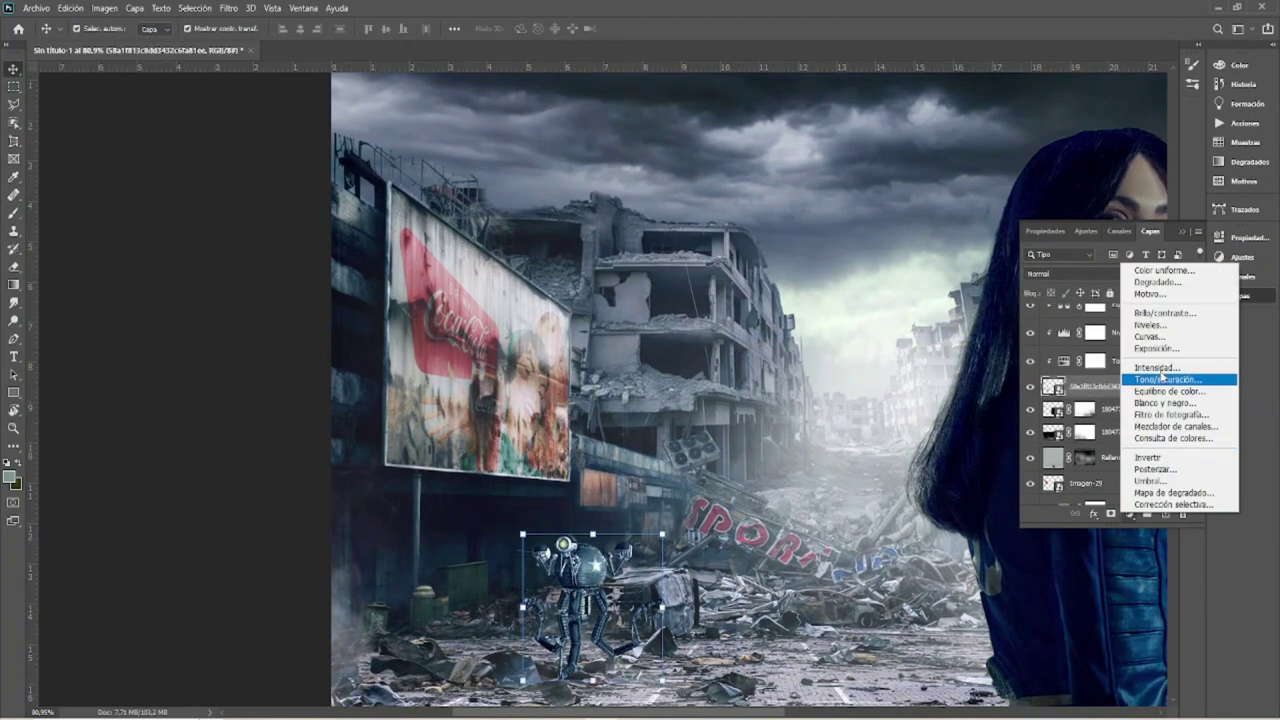
{"action": "left_click", "coordinate": [1165, 313]}
{"action": "key", "text": "ctrl+i"}
{"action": "key", "text": "z"}
{"action": "left_click_drag", "start_coordinate": [580, 632], "coordinate": [711, 632]}
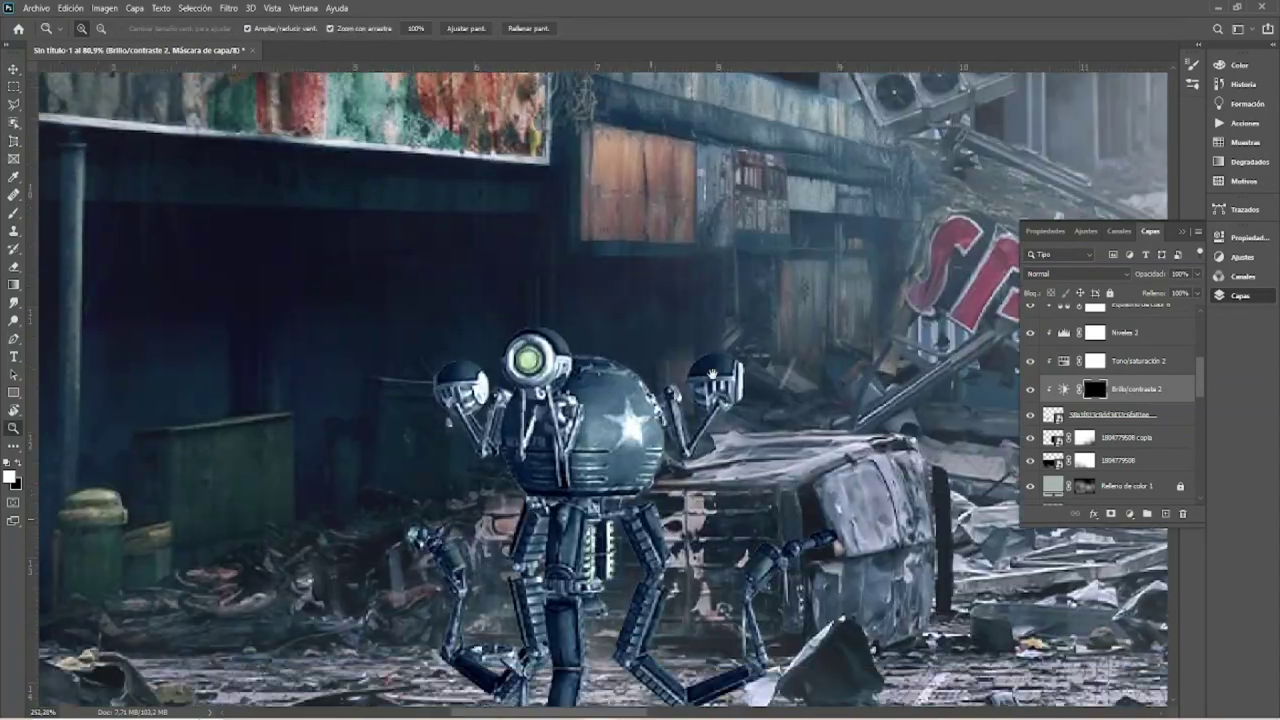
{"action": "key", "text": "b"}
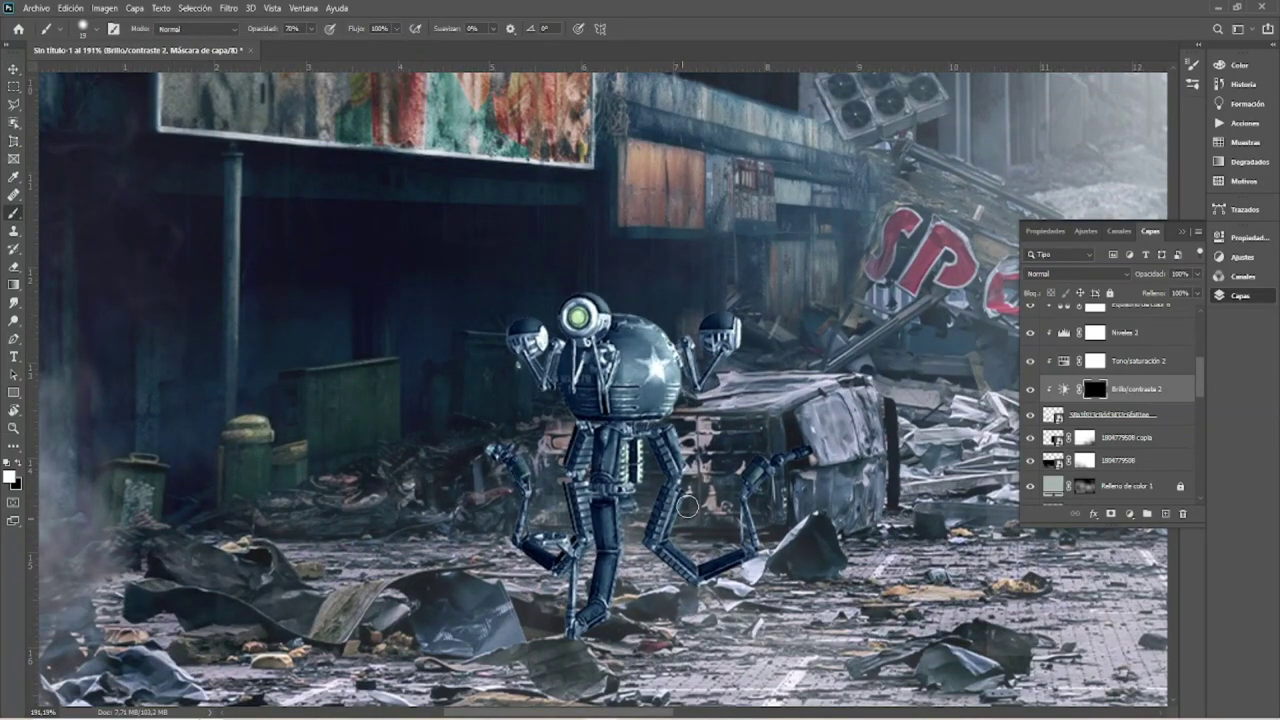
{"action": "left_click_drag", "start_coordinate": [612, 488], "coordinate": [617, 540]}
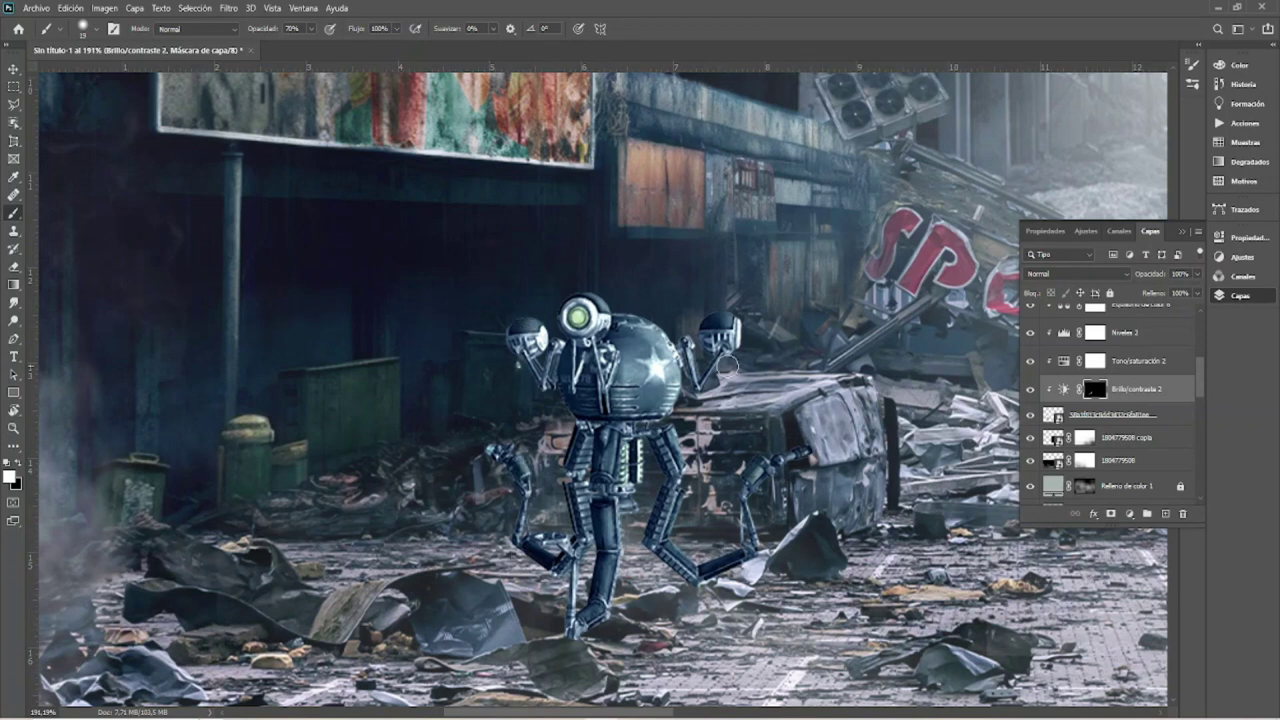
Step: Add an Exposure layer at about -1.95, invert its mask, and darken the robot's head
{"action": "left_click", "coordinate": [1129, 513]}
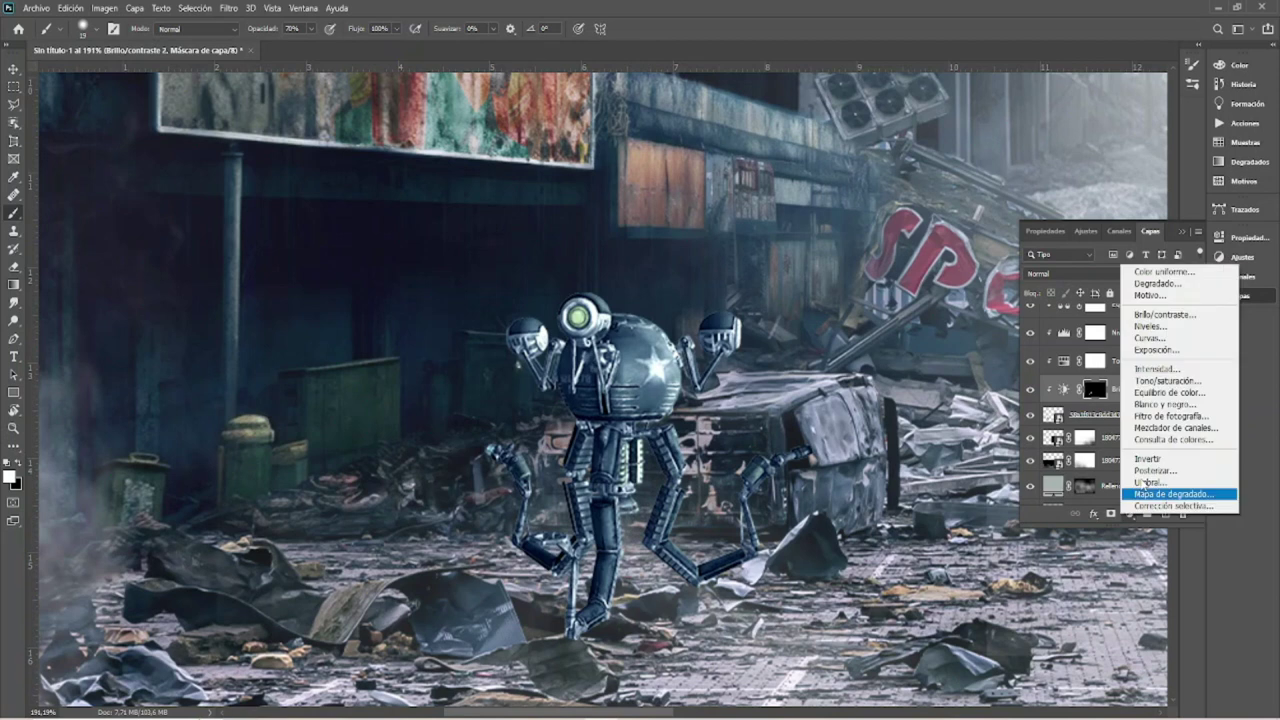
{"action": "left_click", "coordinate": [1092, 330]}
{"action": "left_click_drag", "start_coordinate": [1108, 311], "coordinate": [1085, 311]}
{"action": "left_click", "coordinate": [1145, 231]}
{"action": "key", "text": "ctrl+i"}
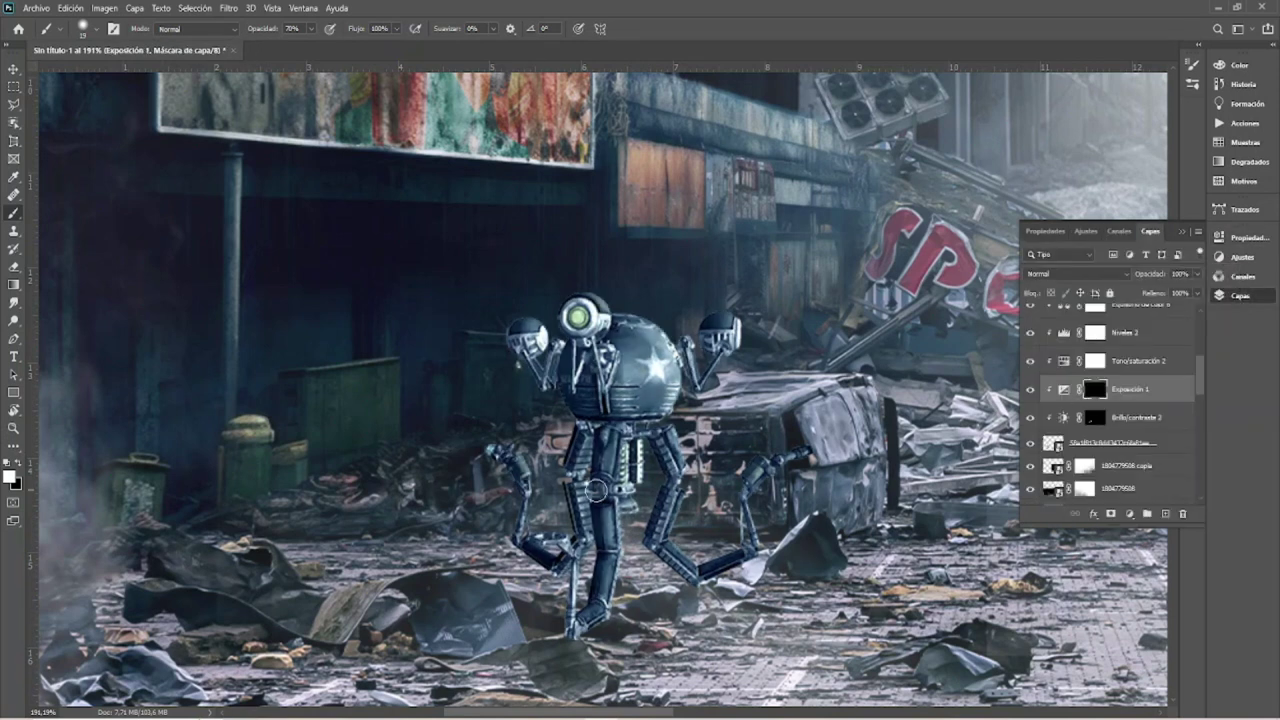
{"action": "right_click", "coordinate": [549, 488]}
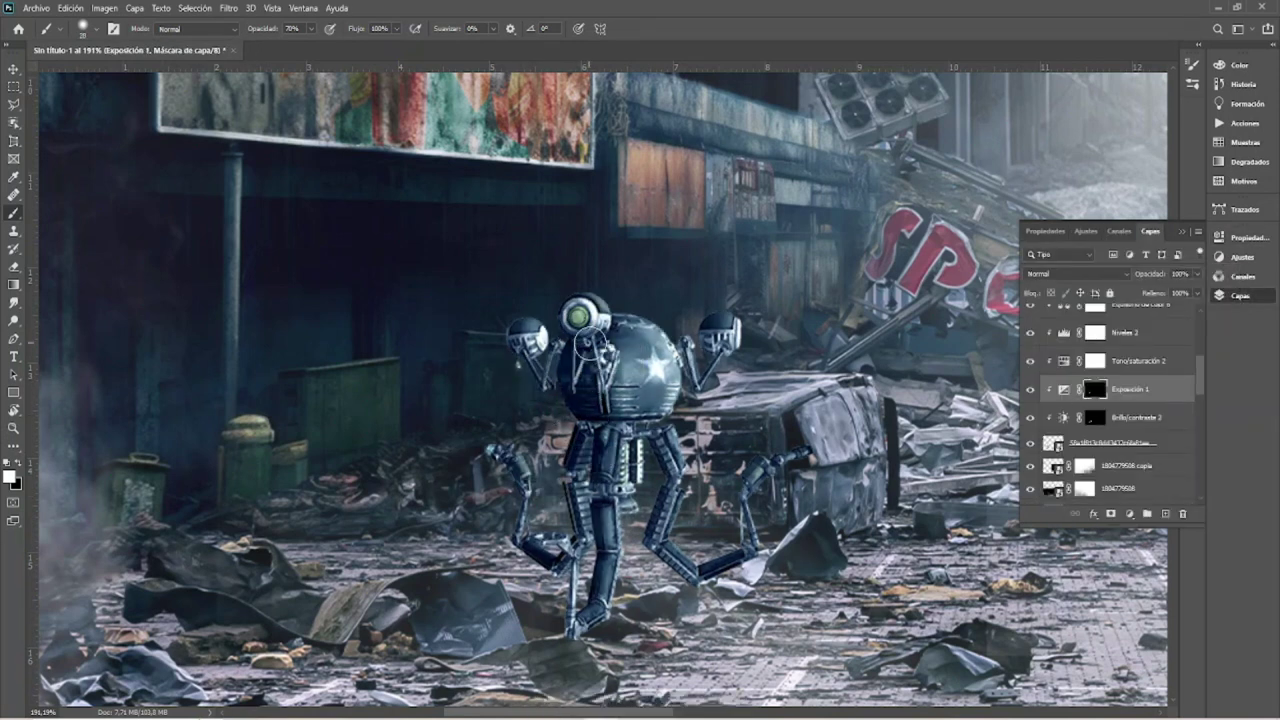
{"action": "mouse_move", "coordinate": [636, 347]}
{"action": "left_mouse_down"}
{"action": "mouse_move", "coordinate": [660, 390]}
{"action": "mouse_move", "coordinate": [710, 340]}
{"action": "left_mouse_up"}
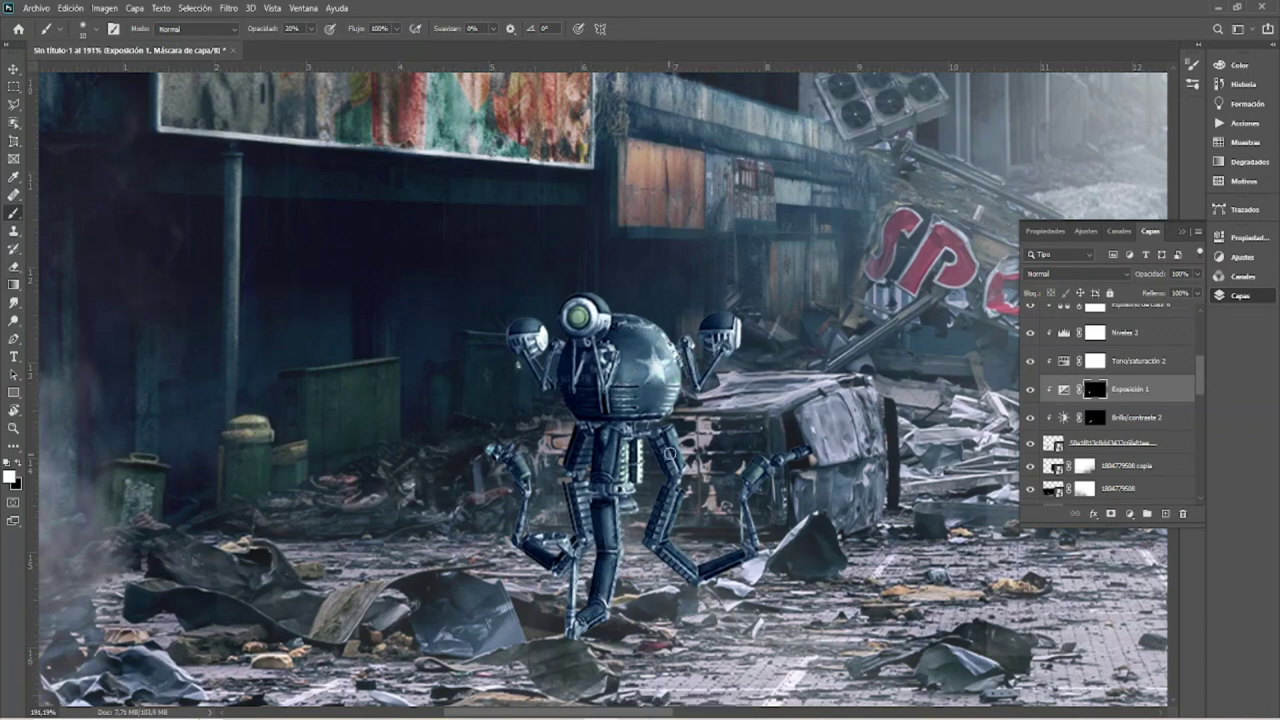
{"action": "key", "text": "ctrl+0"}
Step: Create Capa 3 below the robot and paint soft dark shadow on the lower-left ground
{"action": "key", "text": "v"}
{"action": "left_click", "coordinate": [437, 520]}
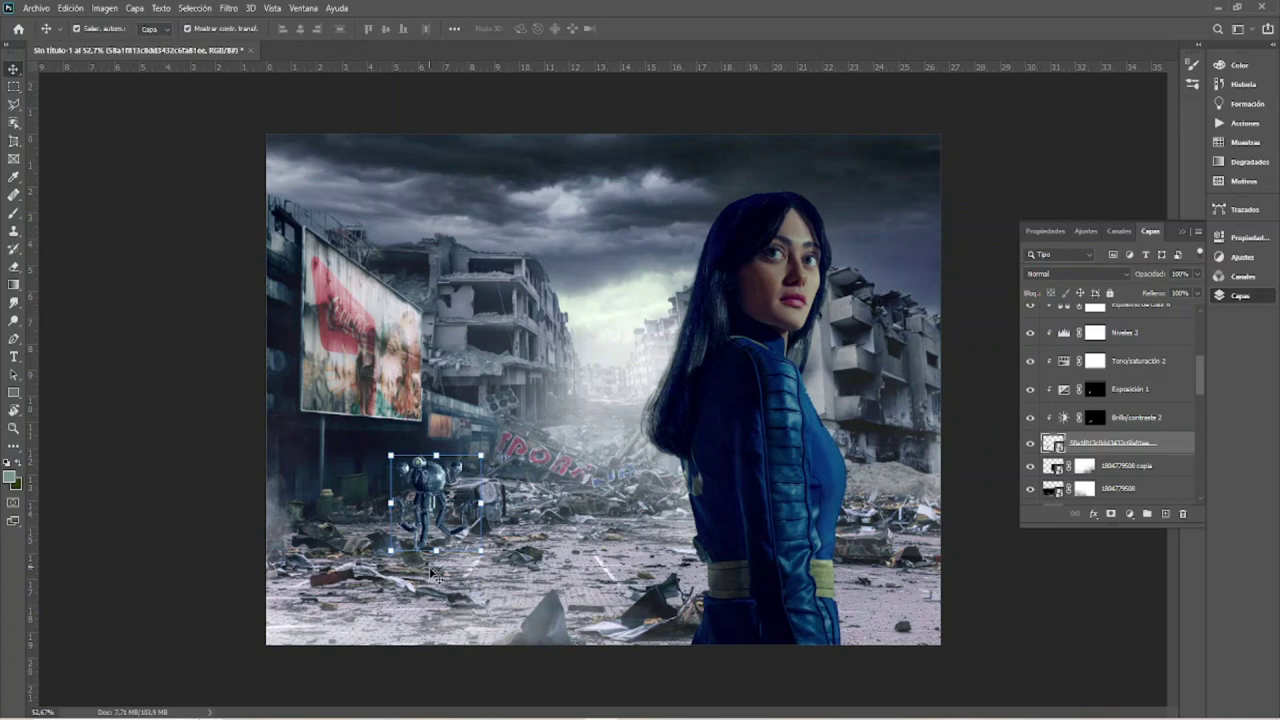
{"action": "left_click", "coordinate": [1045, 448], "text": "ctrl"}
{"action": "left_click", "coordinate": [1165, 513], "text": "ctrl"}
{"action": "scroll", "coordinate": [663, 483], "scroll_direction": "up", "scroll_amount": 3}
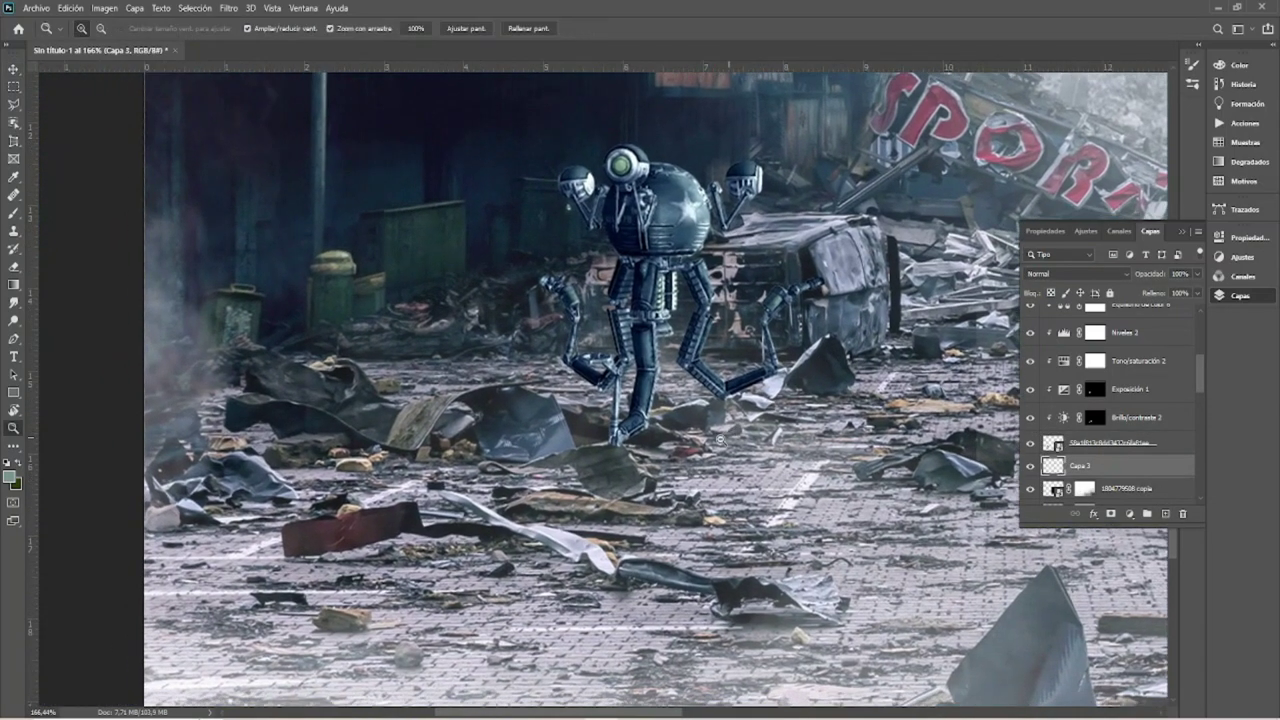
{"action": "key", "text": "b"}
{"action": "right_click", "coordinate": [710, 486]}
{"action": "key", "text": "Escape"}
{"action": "mouse_move", "coordinate": [703, 511]}
{"action": "left_mouse_down"}
{"action": "mouse_move", "coordinate": [690, 475]}
{"action": "mouse_move", "coordinate": [403, 618]}
{"action": "left_mouse_up"}
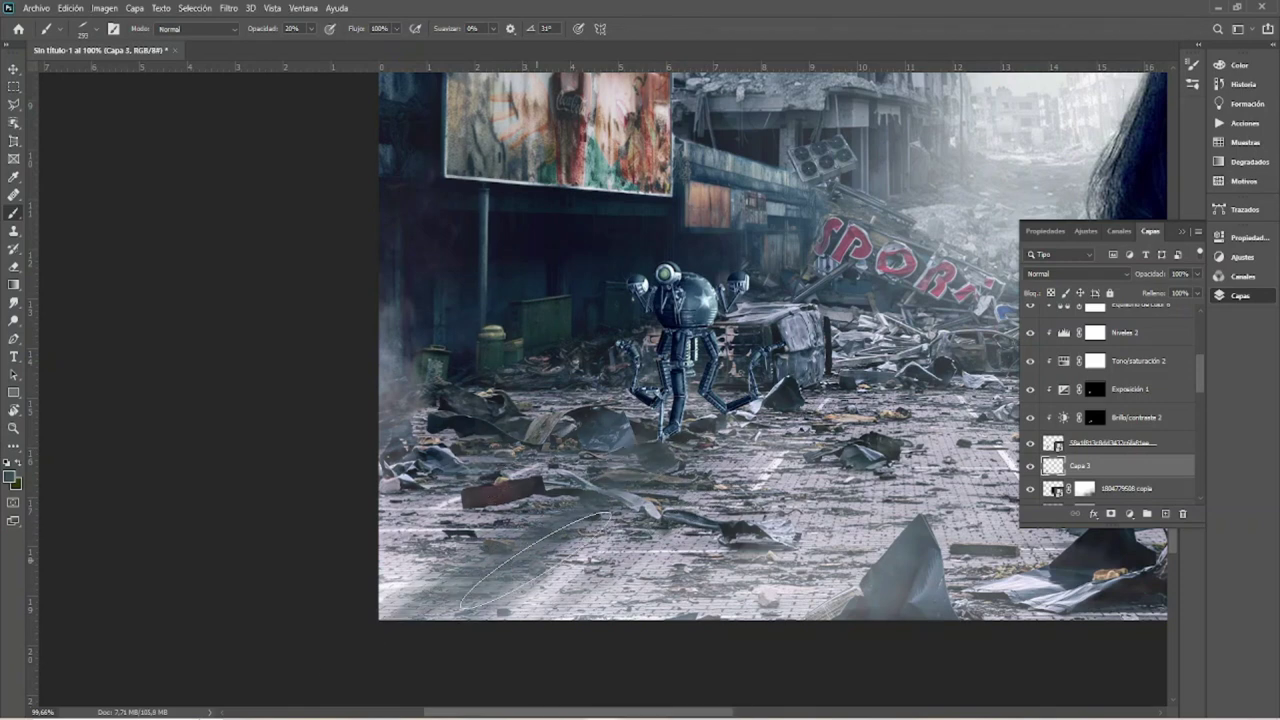
Step: Tilt the brush to -15°, darken the rubble along the bottom edge, and set Multiplicar
{"action": "key", "text": "ctrl+0"}
{"action": "right_click", "coordinate": [540, 540]}
{"action": "left_click_drag", "start_coordinate": [565, 360], "coordinate": [575, 375]}
{"action": "key", "text": "Return"}
{"action": "left_click_drag", "start_coordinate": [515, 532], "coordinate": [675, 683]}
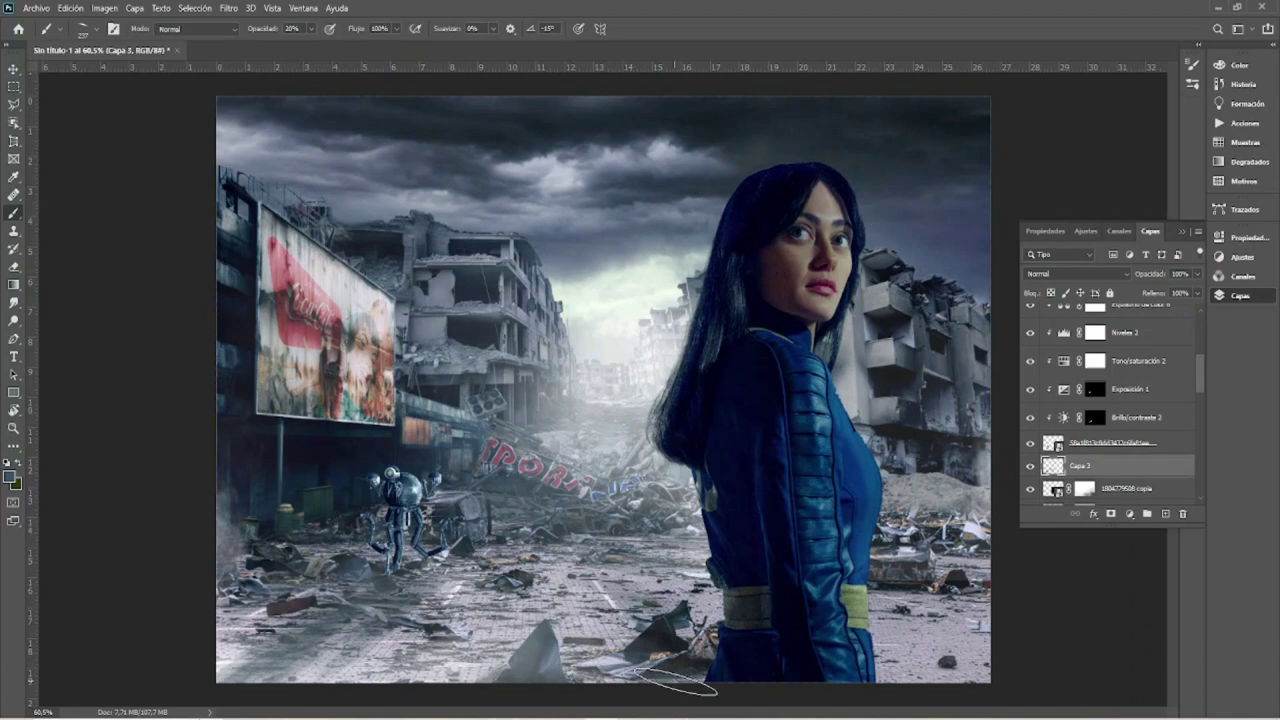
{"action": "left_click", "coordinate": [1099, 276]}
{"action": "left_click", "coordinate": [1060, 312]}
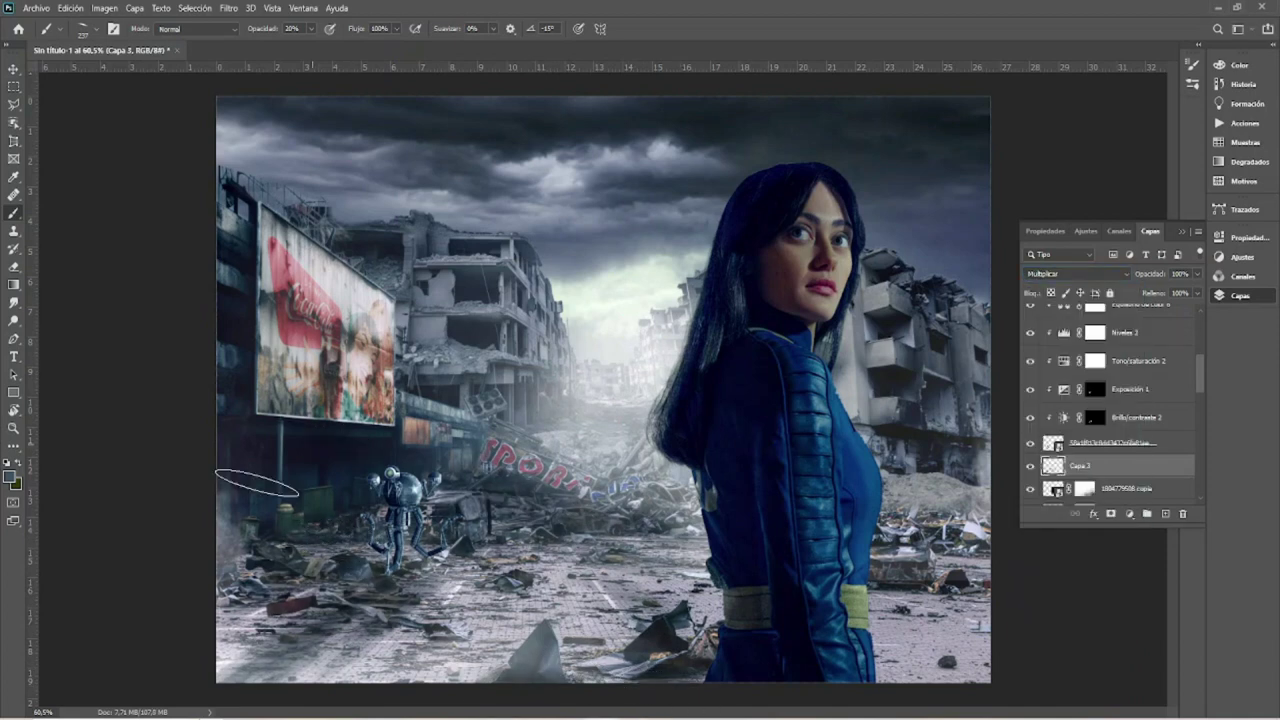
Step: Darken the left edge and building bases, then mask back the lower-left pavement shadow
{"action": "left_click_drag", "start_coordinate": [257, 483], "coordinate": [215, 636]}
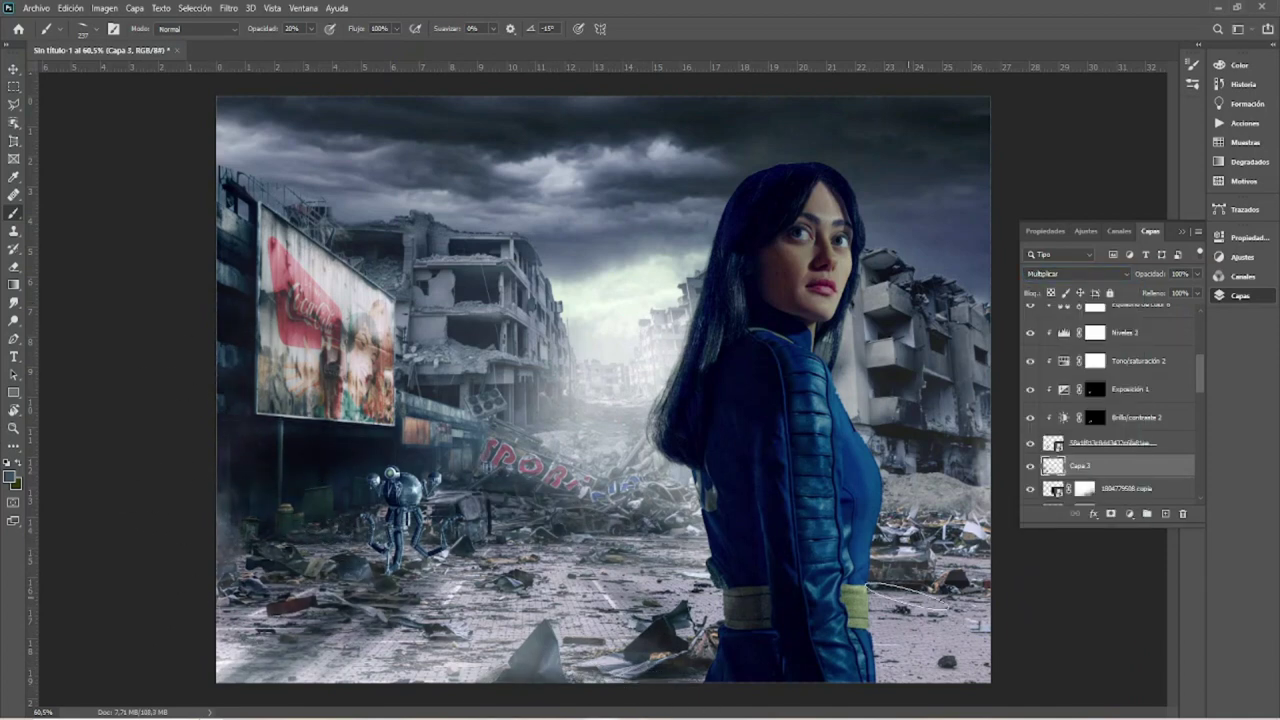
{"action": "right_click", "coordinate": [935, 588]}
{"action": "key", "text": "Return"}
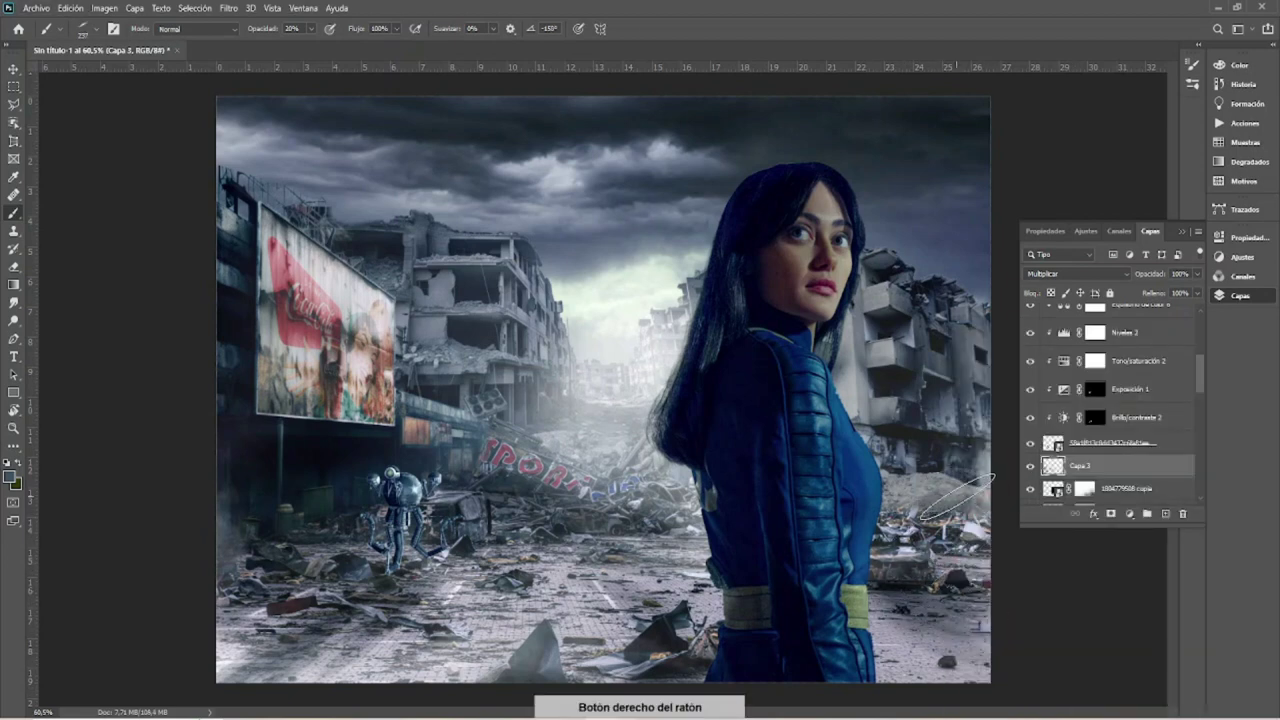
{"action": "left_click_drag", "start_coordinate": [1015, 400], "coordinate": [963, 444]}
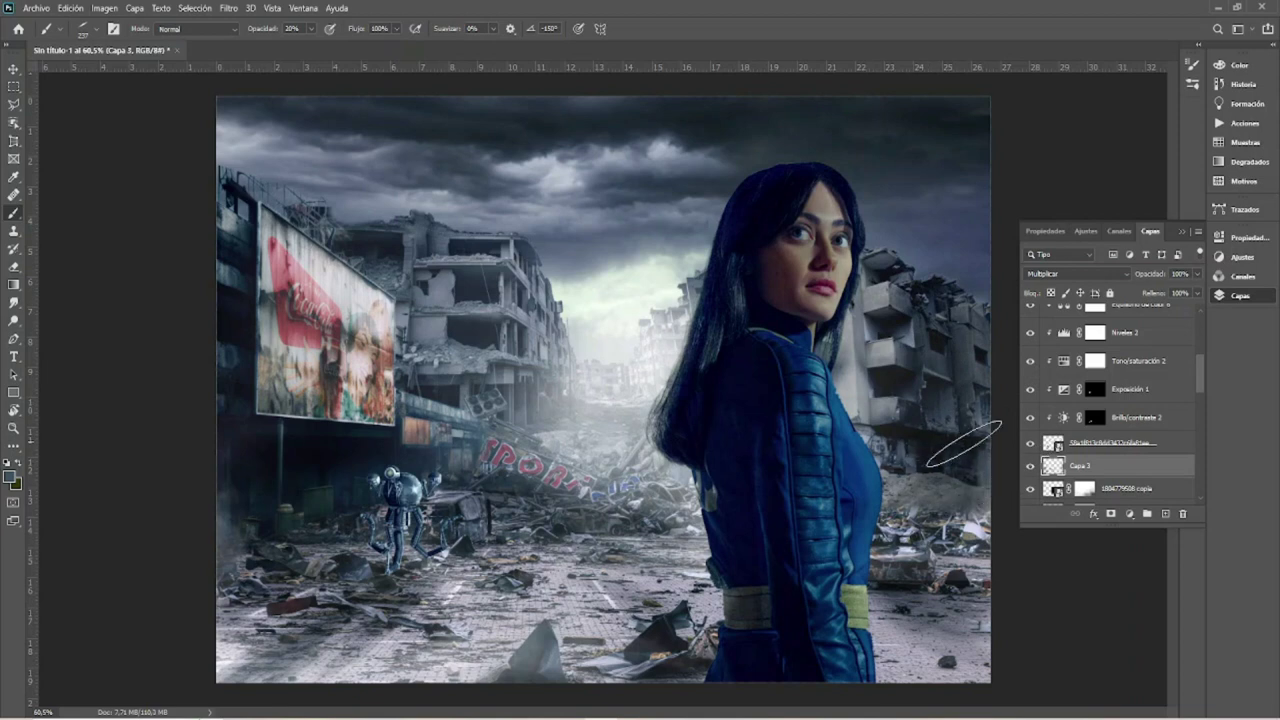
{"action": "left_click_drag", "start_coordinate": [430, 370], "coordinate": [474, 400]}
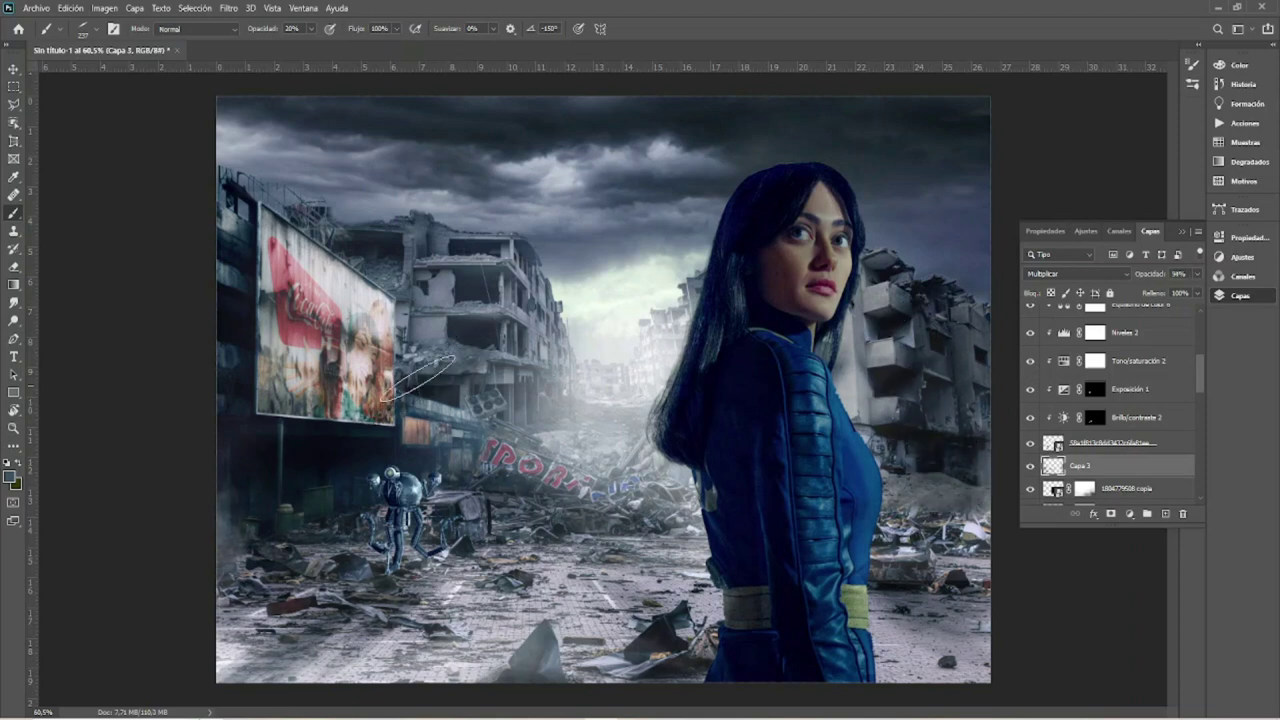
{"action": "left_click", "coordinate": [1113, 513]}
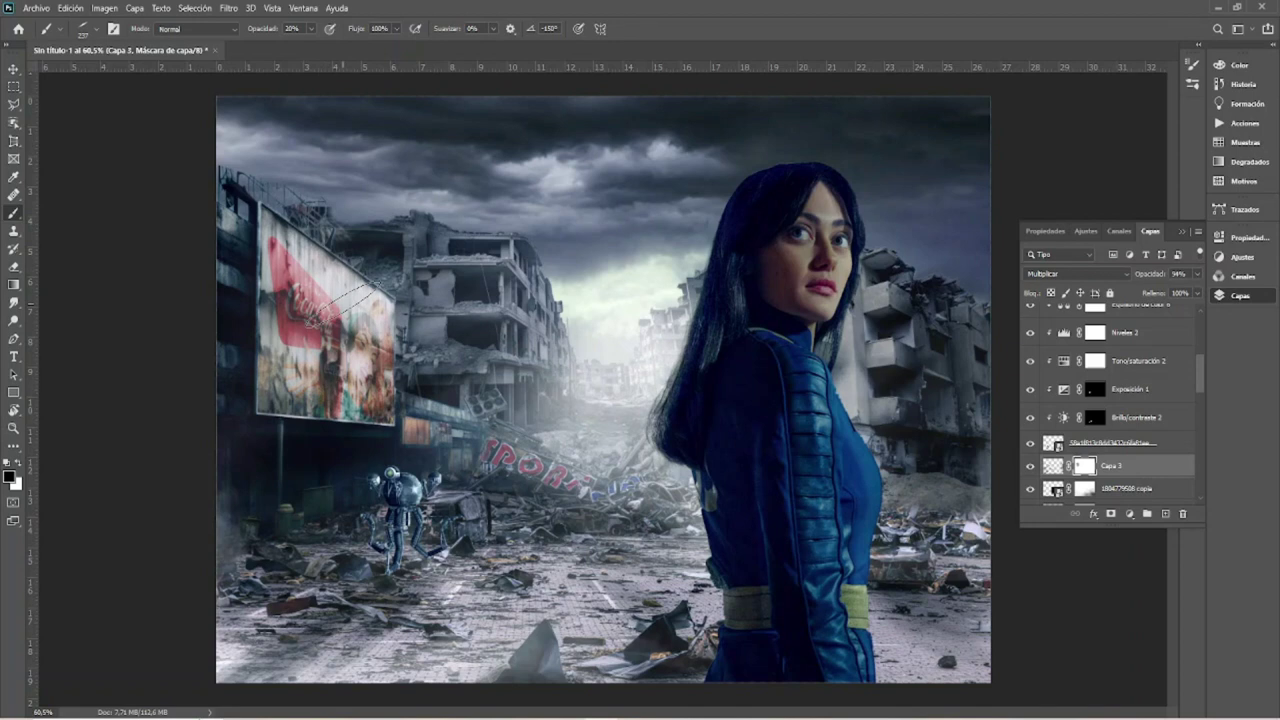
{"action": "left_click_drag", "start_coordinate": [418, 610], "coordinate": [322, 690]}
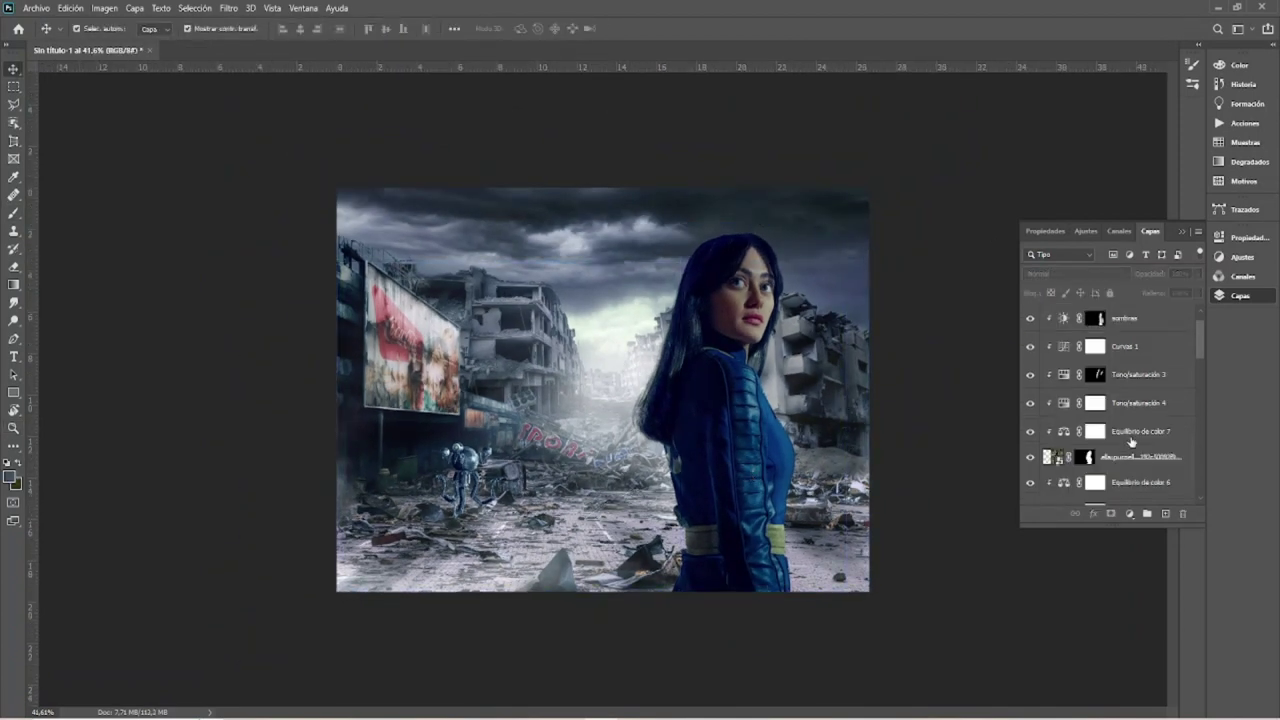
Step: Add a Tono/saturación 4 adjustment above the woman and raise its lightness
{"action": "scroll", "coordinate": [1131, 441], "scroll_direction": "down", "scroll_amount": 2}
{"action": "scroll", "coordinate": [1200, 463], "scroll_direction": "down", "scroll_amount": 3}
{"action": "scroll", "coordinate": [1201, 470], "scroll_direction": "down", "scroll_amount": 3}
{"action": "scroll", "coordinate": [1201, 470], "scroll_direction": "down", "scroll_amount": 2}
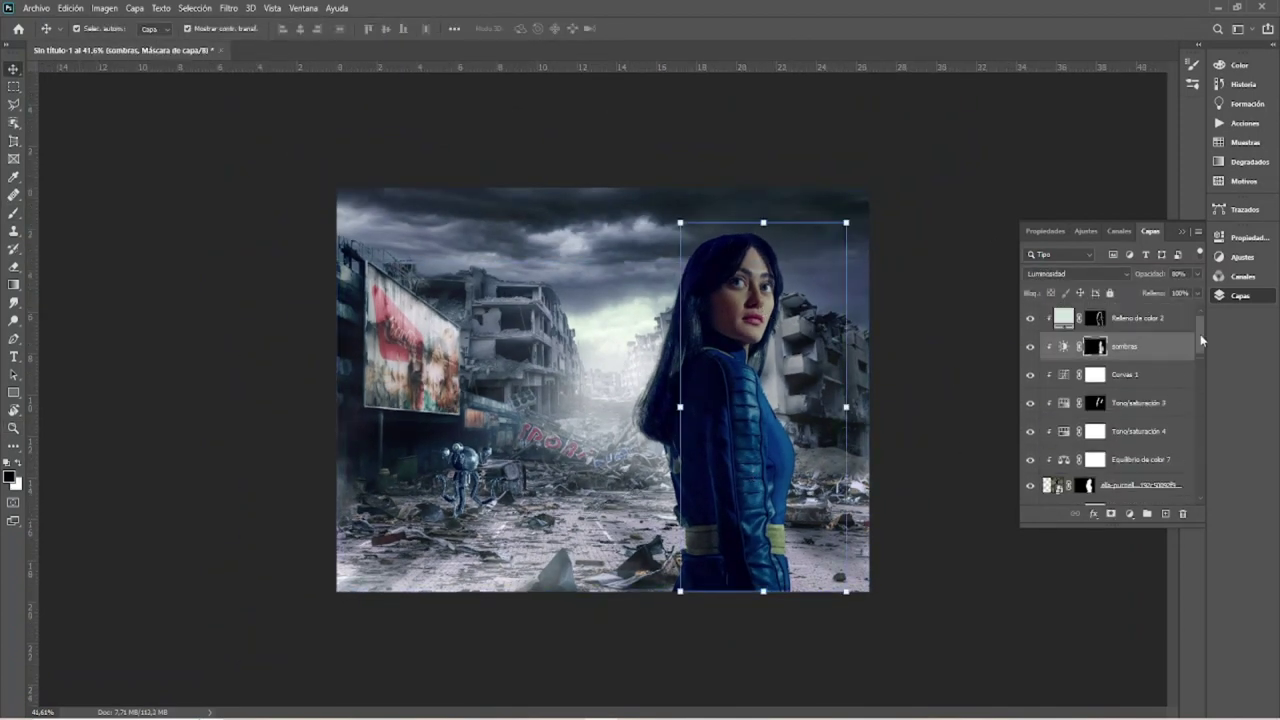
{"action": "left_click", "coordinate": [1129, 513]}
{"action": "left_click", "coordinate": [1167, 380]}
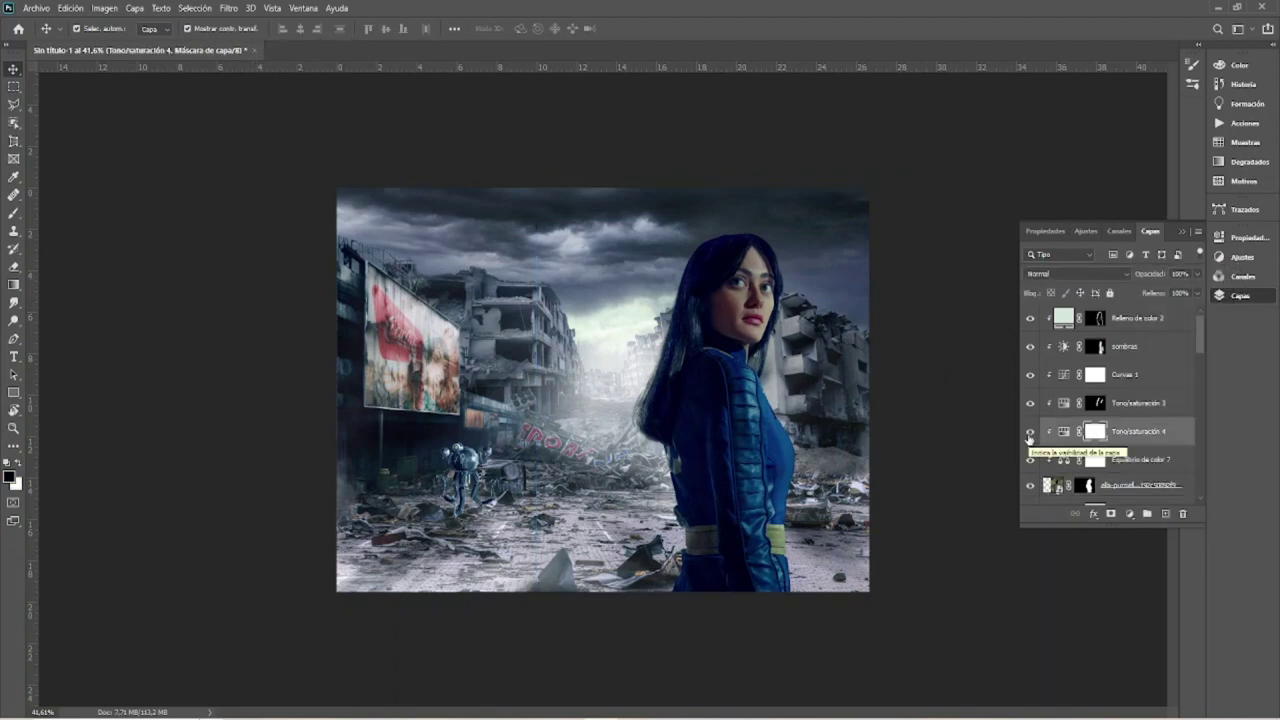
{"action": "double_click", "coordinate": [1063, 431]}
{"action": "left_click_drag", "start_coordinate": [1103, 388], "coordinate": [1108, 380]}
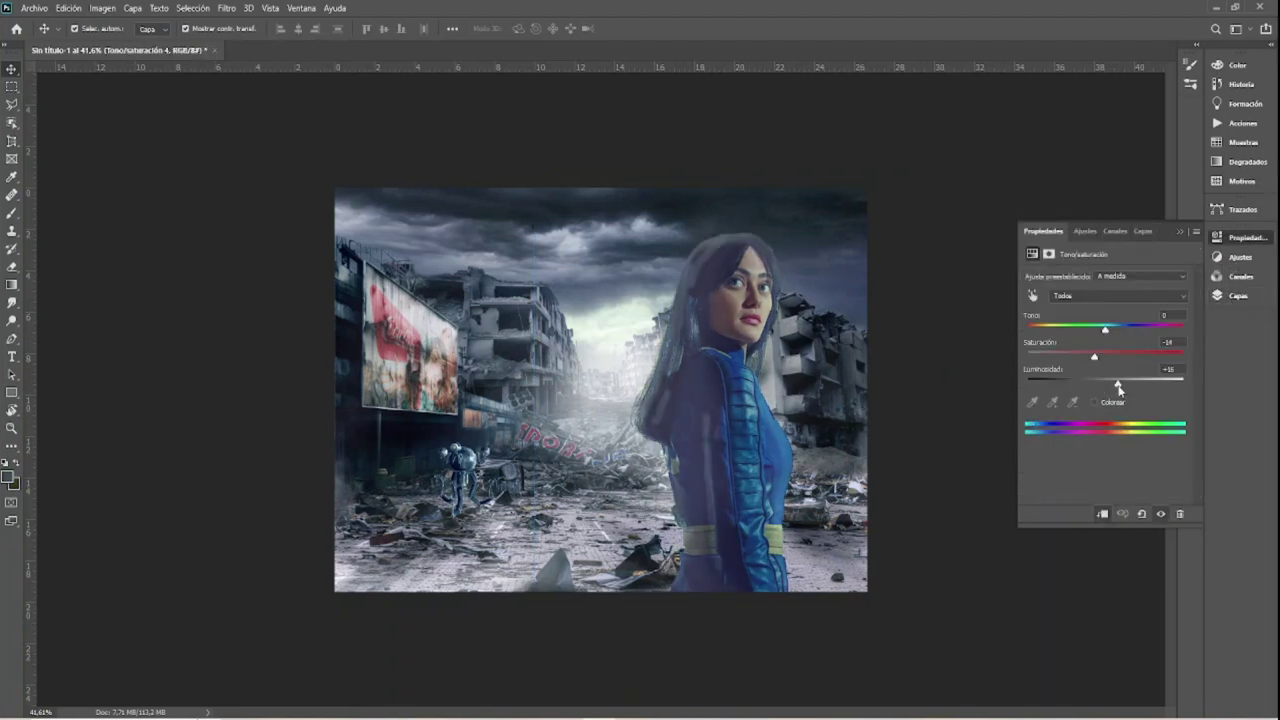
Step: Restrict the adjustment to the Azules range and invert its mask to black
{"action": "left_click", "coordinate": [1110, 296]}
{"action": "left_click", "coordinate": [1100, 335]}
{"action": "left_click", "coordinate": [1110, 296]}
{"action": "left_click", "coordinate": [1106, 340]}
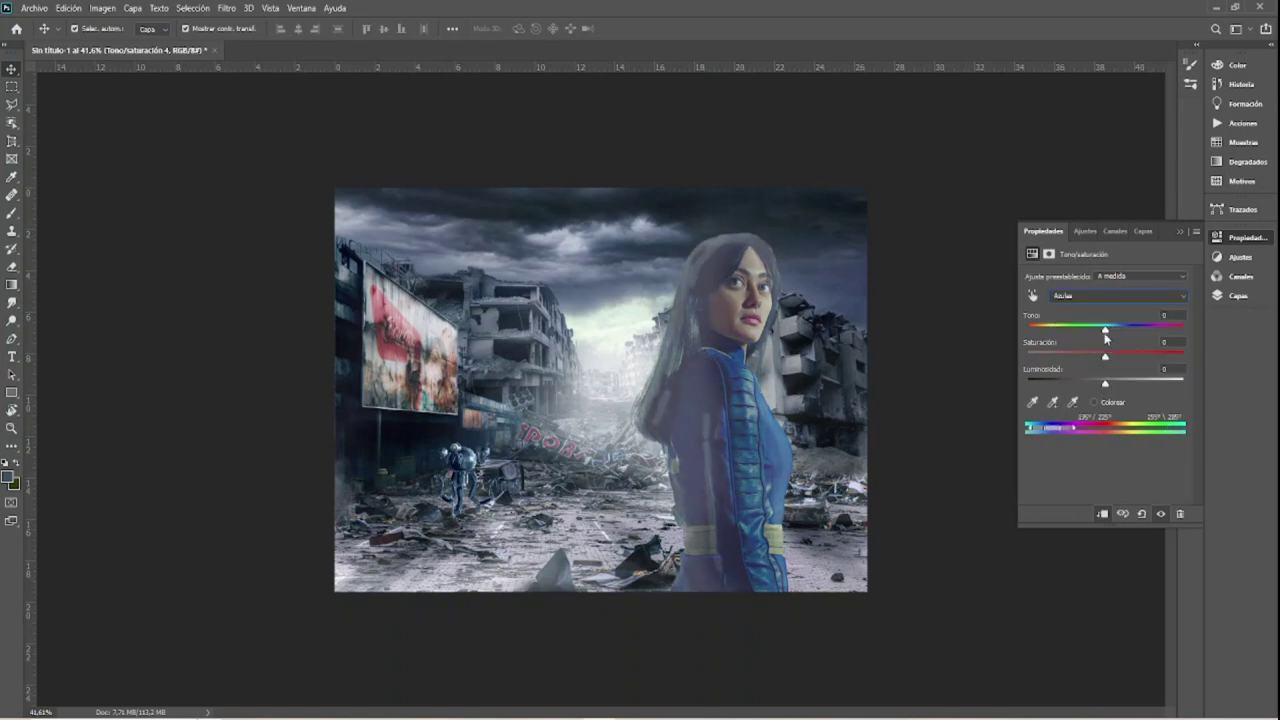
{"action": "left_click", "coordinate": [1238, 296]}
{"action": "left_click", "coordinate": [1092, 431]}
{"action": "key", "text": "ctrl+i"}
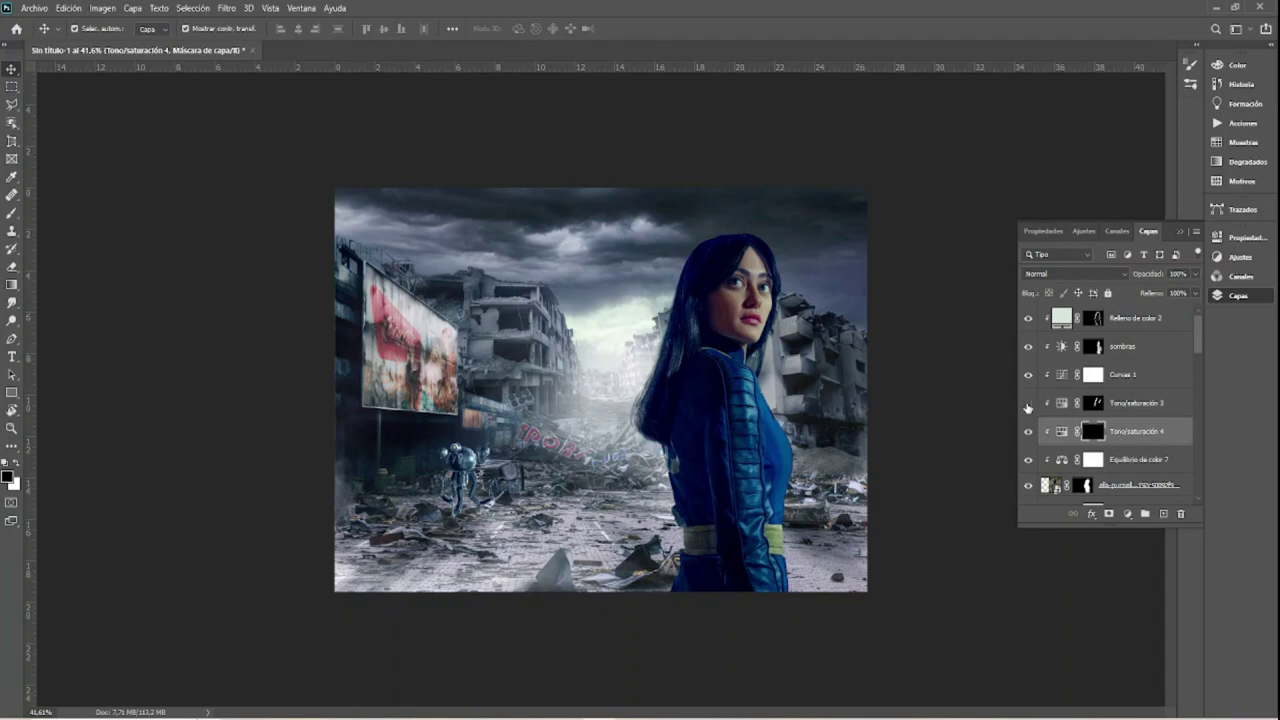
Step: Delete Tono/saturación 3, set up a soft white brush, and try Exclusión blending
{"action": "key", "text": "Delete"}
{"action": "scroll", "coordinate": [606, 396], "scroll_direction": "up", "scroll_amount": 2}
{"action": "key", "text": "b"}
{"action": "right_click", "coordinate": [779, 377]}
{"action": "left_click", "coordinate": [813, 508]}
{"action": "key", "text": "Return"}
{"action": "key", "text": "x"}
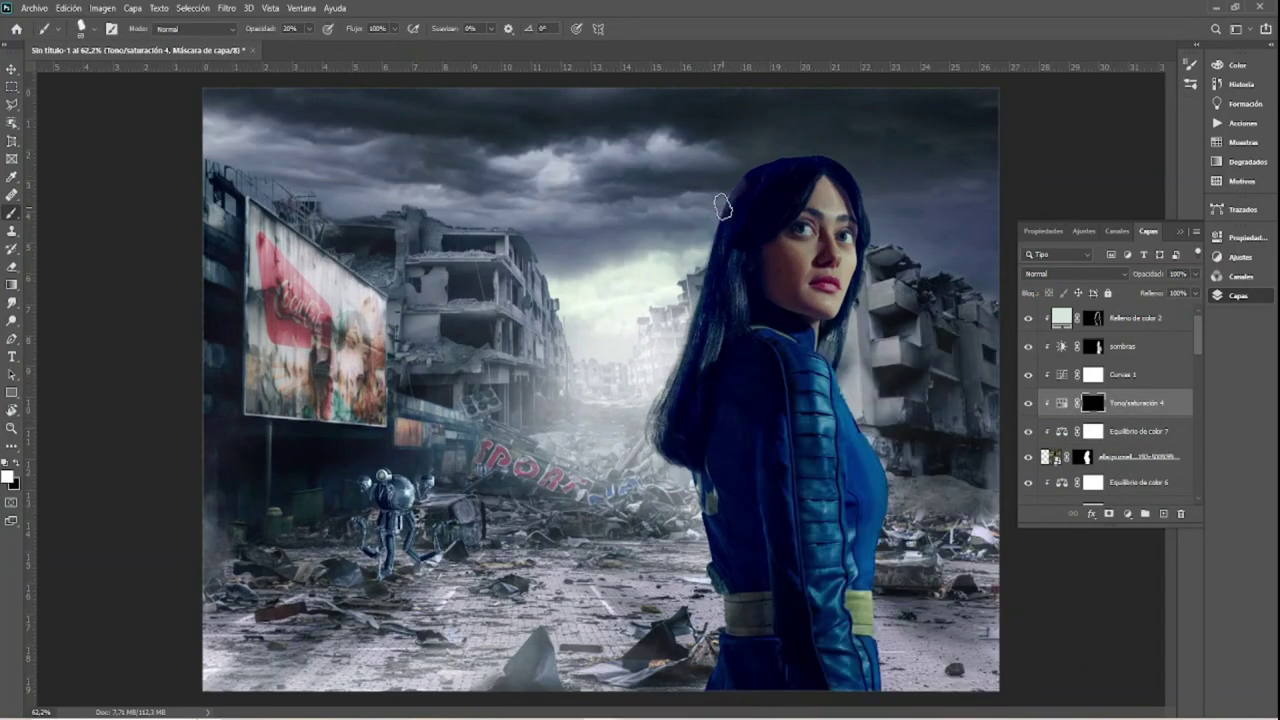
{"action": "left_click", "coordinate": [1072, 273]}
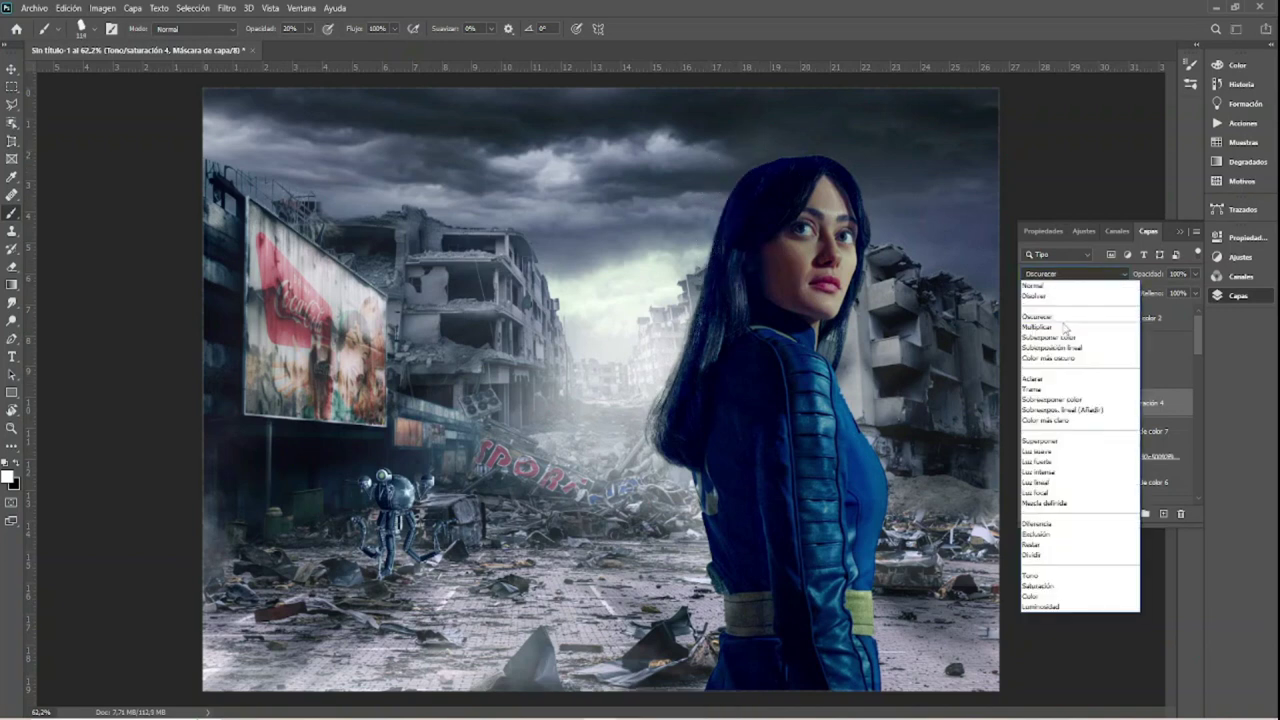
{"action": "left_click", "coordinate": [1060, 534]}
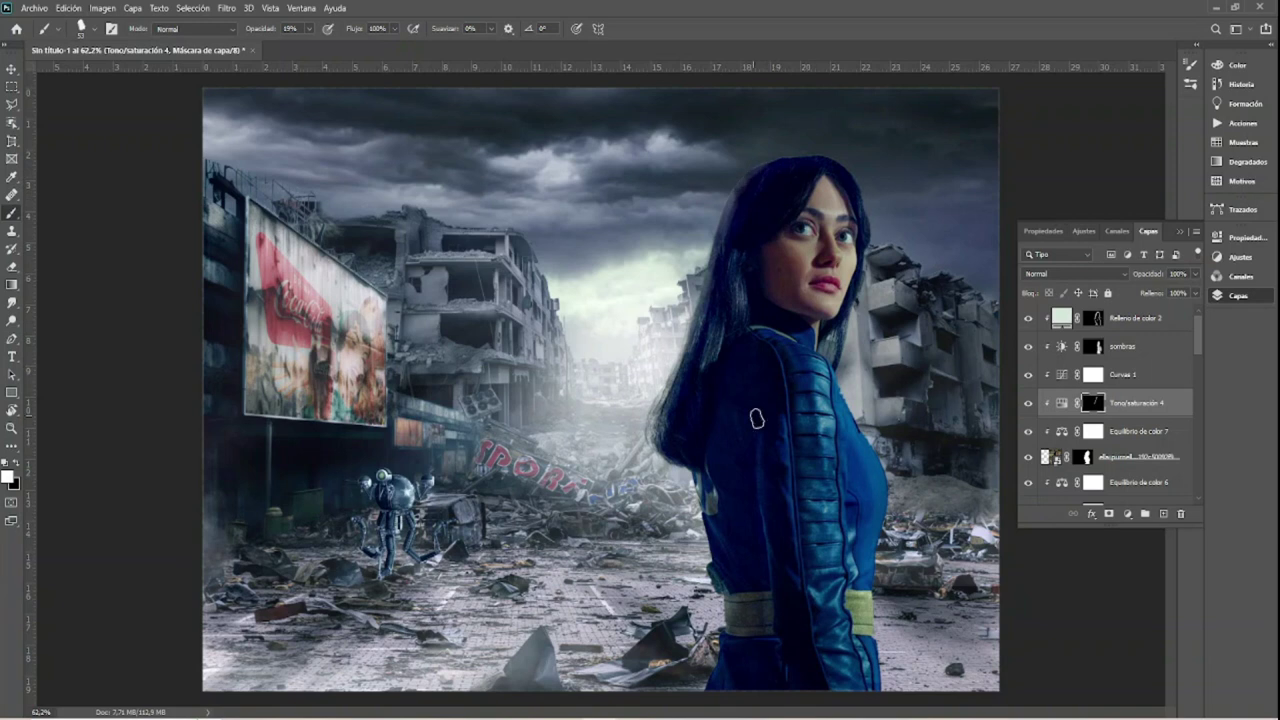
Step: Paint the muted blues onto the woman's hair and jacket with a 90 px brush at 40% opacity
{"action": "right_click", "coordinate": [760, 420]}
{"action": "double_click", "coordinate": [829, 497]}
{"action": "mouse_move", "coordinate": [745, 190]}
{"action": "left_mouse_down"}
{"action": "mouse_move", "coordinate": [778, 168]}
{"action": "mouse_move", "coordinate": [706, 518]}
{"action": "left_mouse_up"}
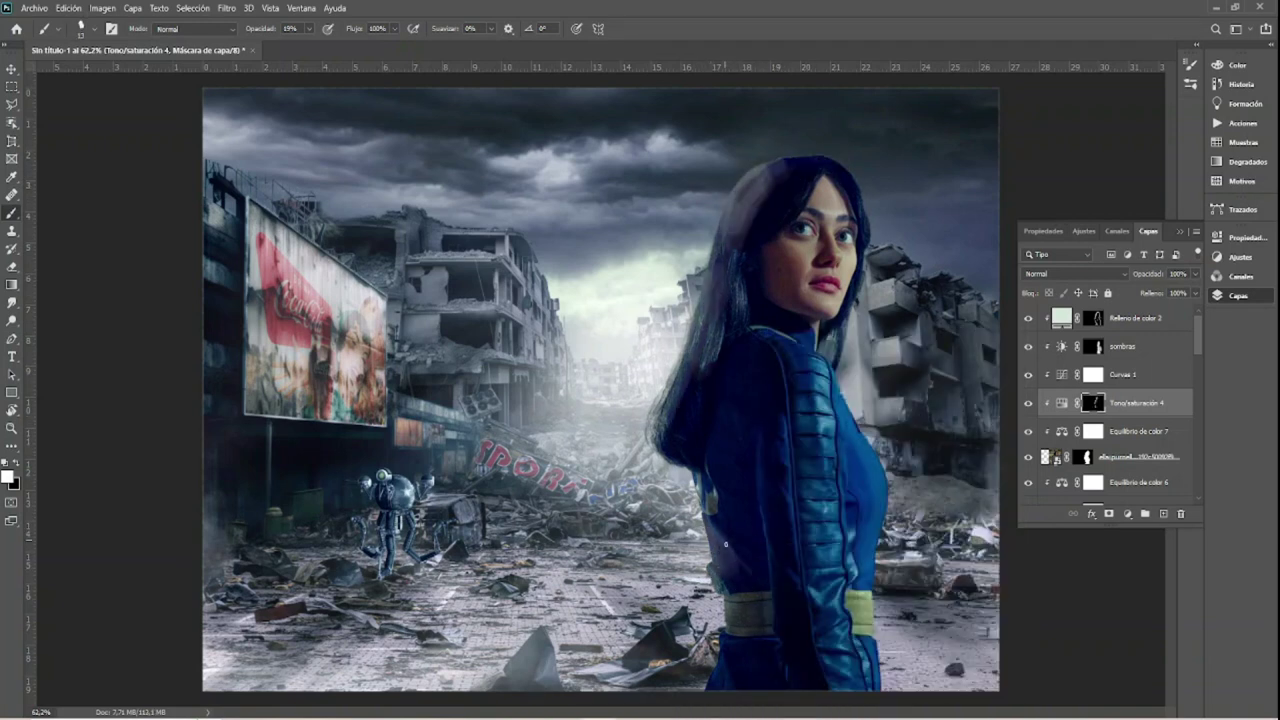
{"action": "mouse_move", "coordinate": [776, 573]}
{"action": "left_mouse_down"}
{"action": "mouse_move", "coordinate": [765, 440]}
{"action": "mouse_move", "coordinate": [768, 603]}
{"action": "left_mouse_up"}
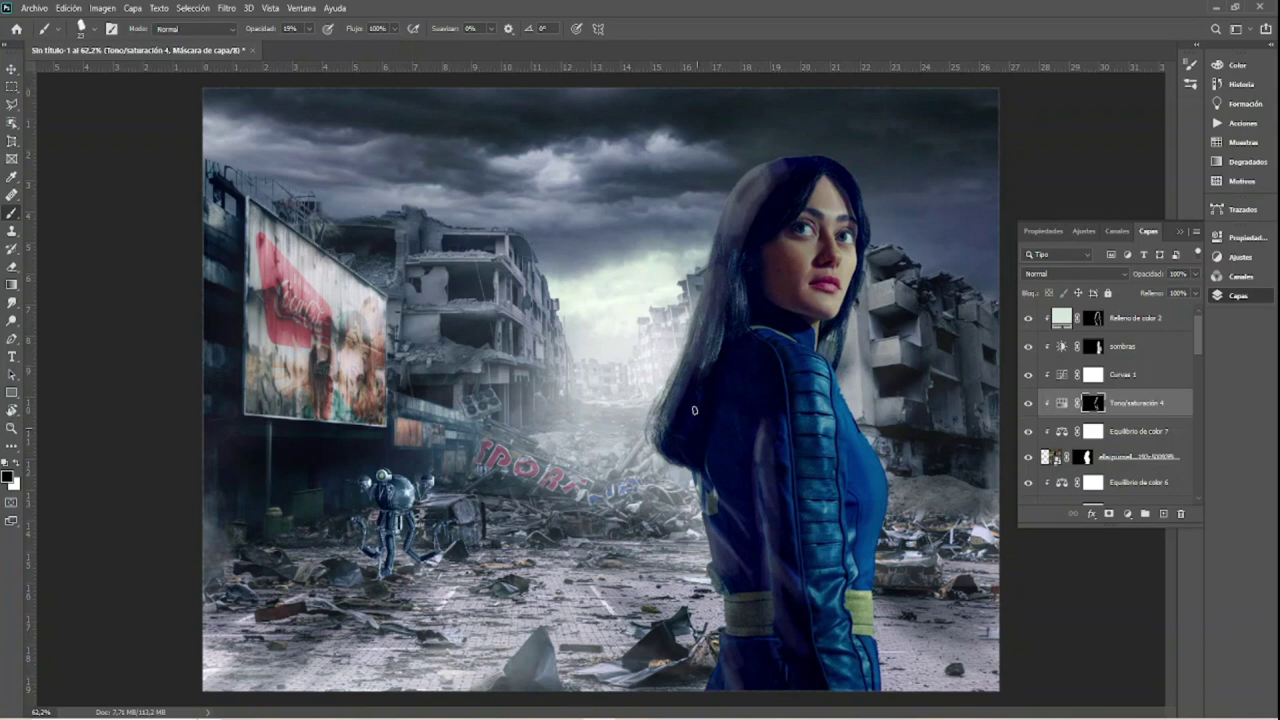
{"action": "right_click", "coordinate": [765, 196], "text": "alt"}
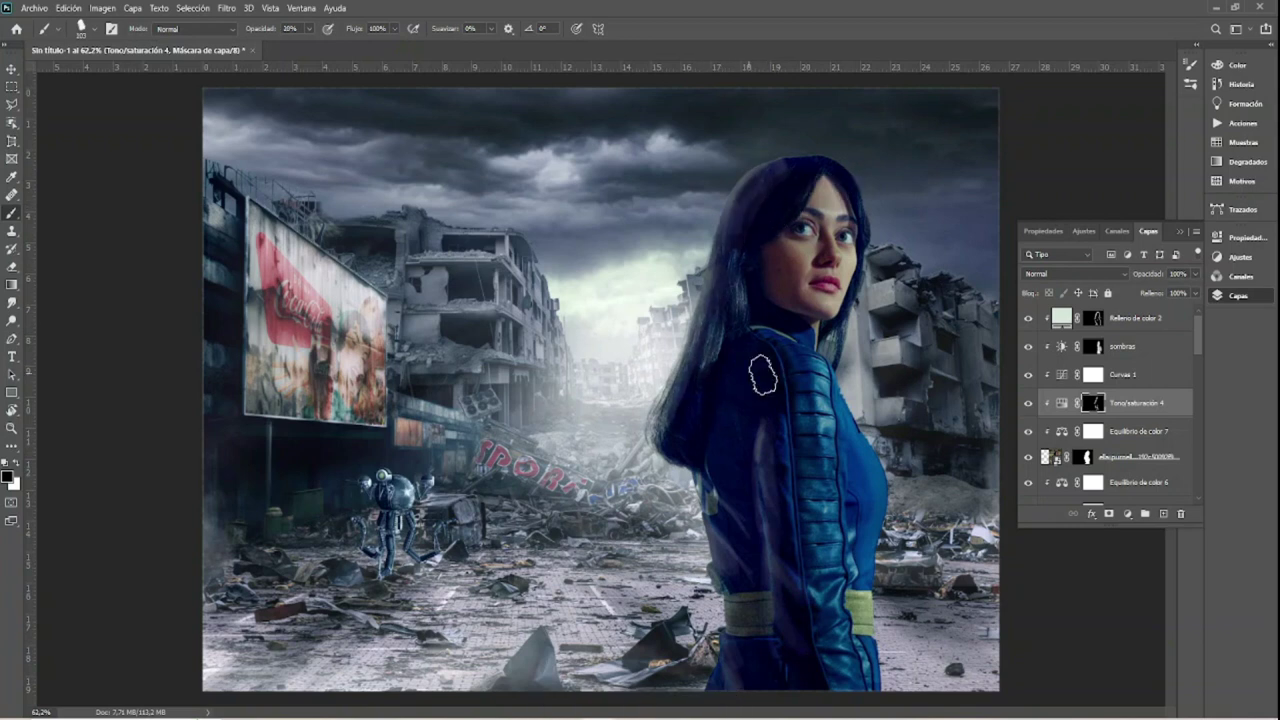
{"action": "key", "text": "x"}
{"action": "key", "text": "bracketright"}
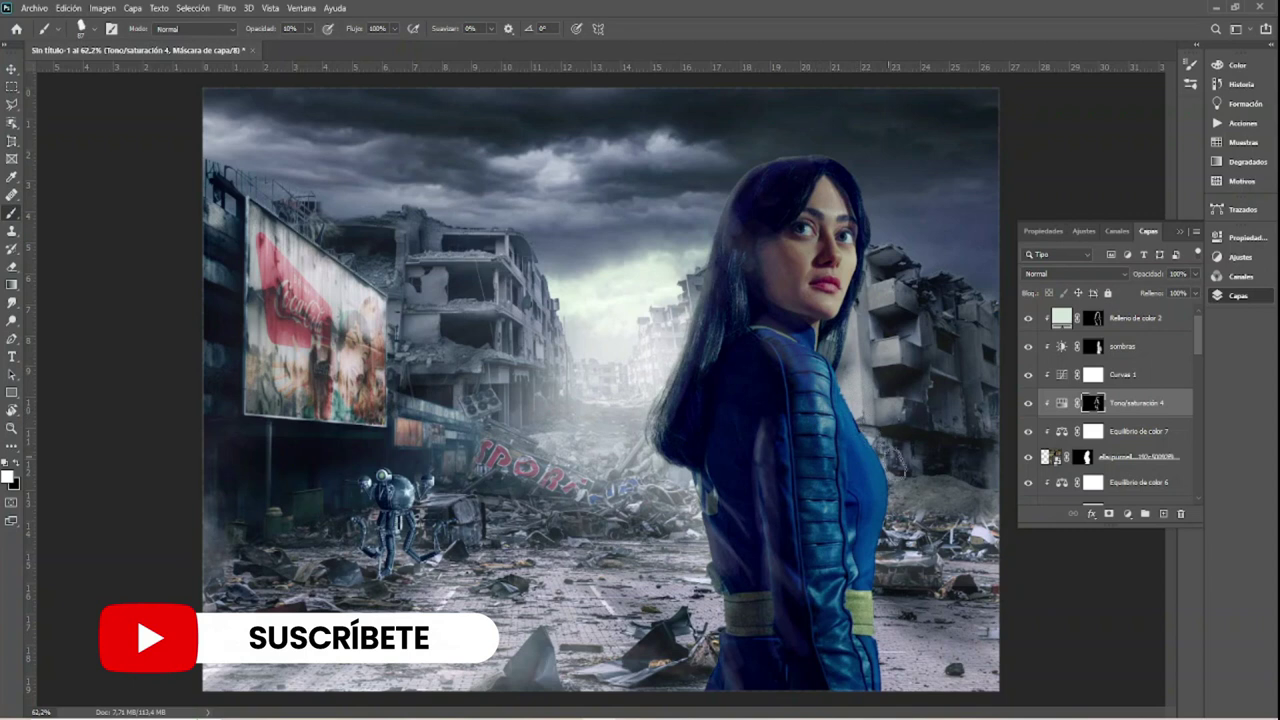
{"action": "key", "text": "4"}
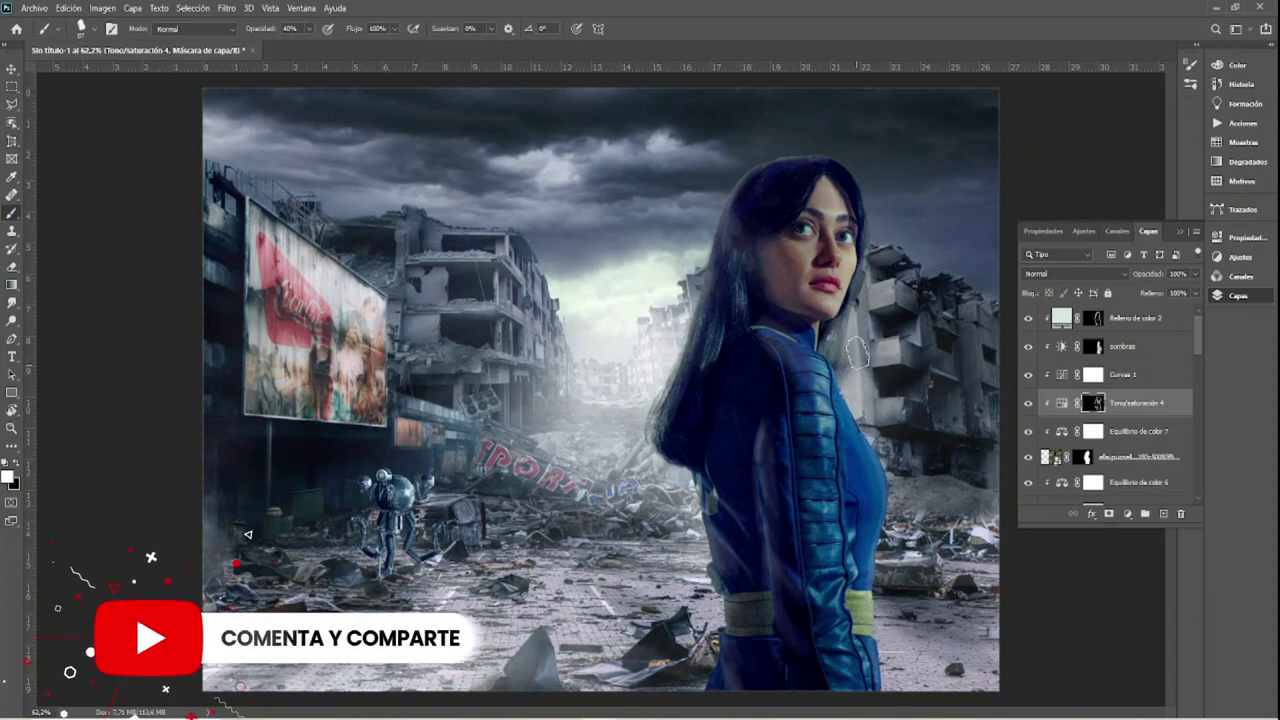
{"action": "key", "text": "x"}
Step: Add an Exposición adjustment darkening the woman to about -1.71
{"action": "key", "text": "z"}
{"action": "left_click_drag", "start_coordinate": [838, 260], "coordinate": [818, 161]}
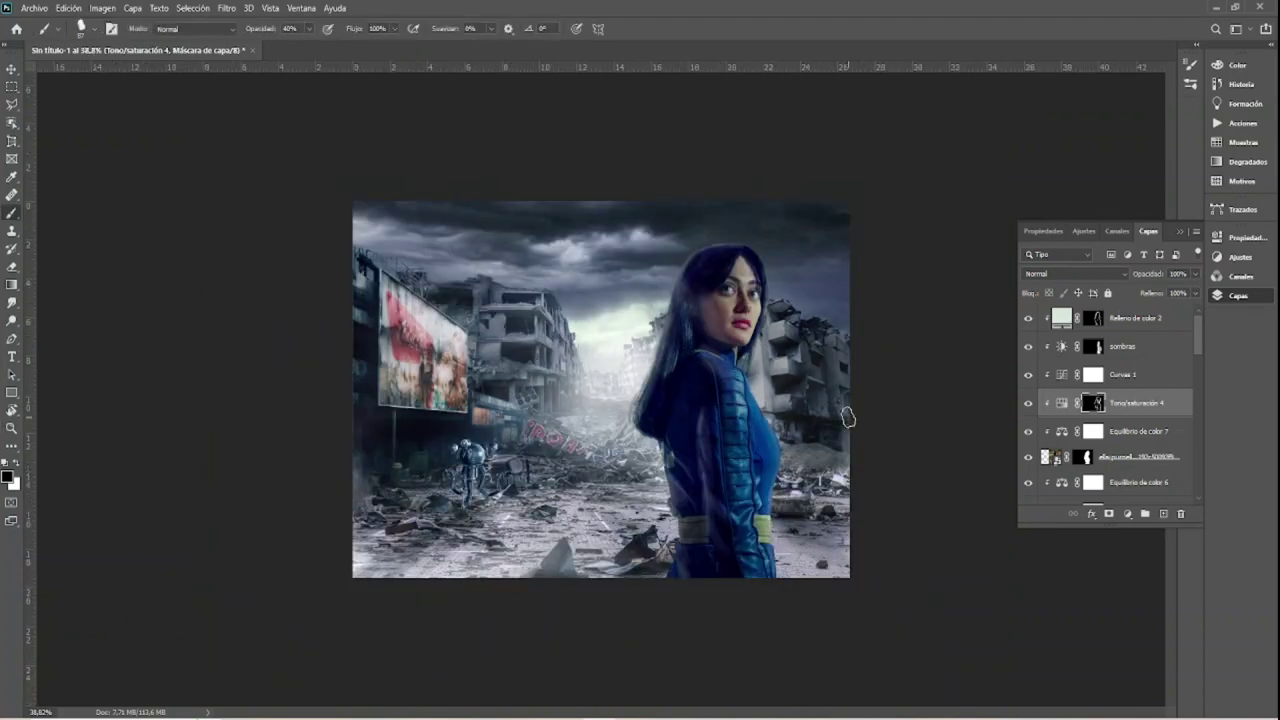
{"action": "key", "text": "x"}
{"action": "key", "text": "b"}
{"action": "key", "text": "x"}
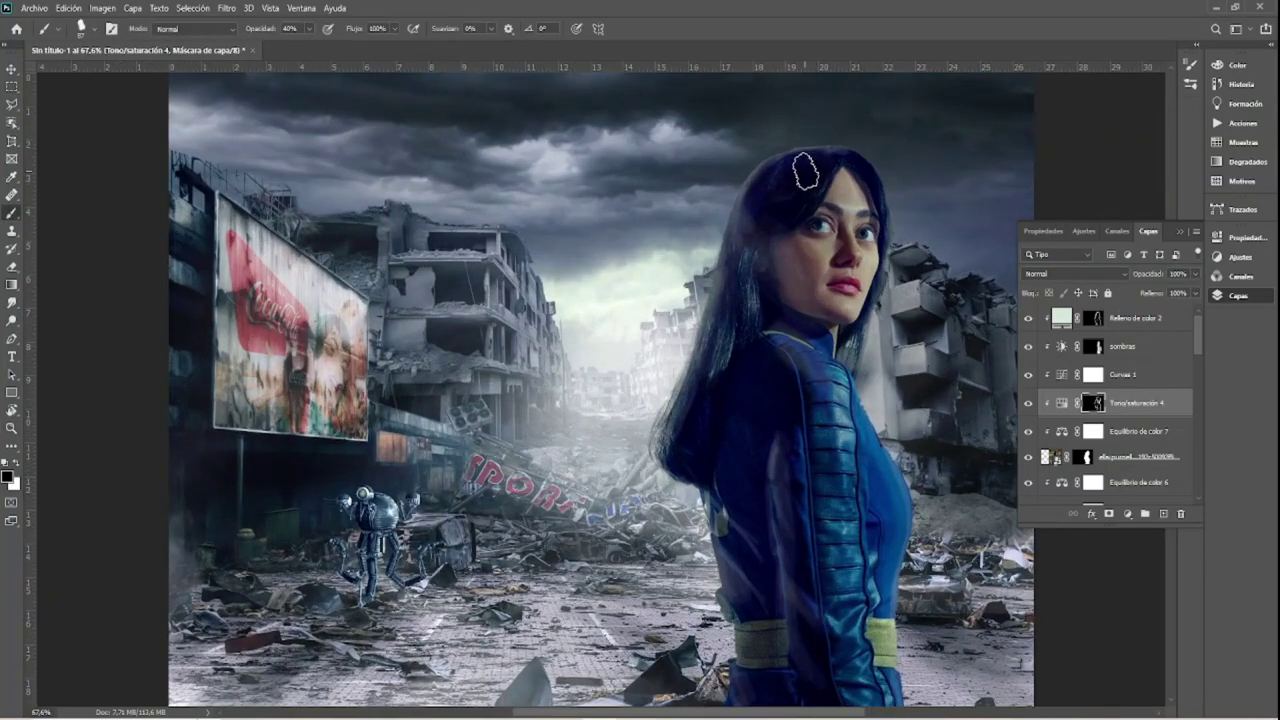
{"action": "key", "text": "z"}
{"action": "left_click_drag", "start_coordinate": [810, 168], "coordinate": [820, 294]}
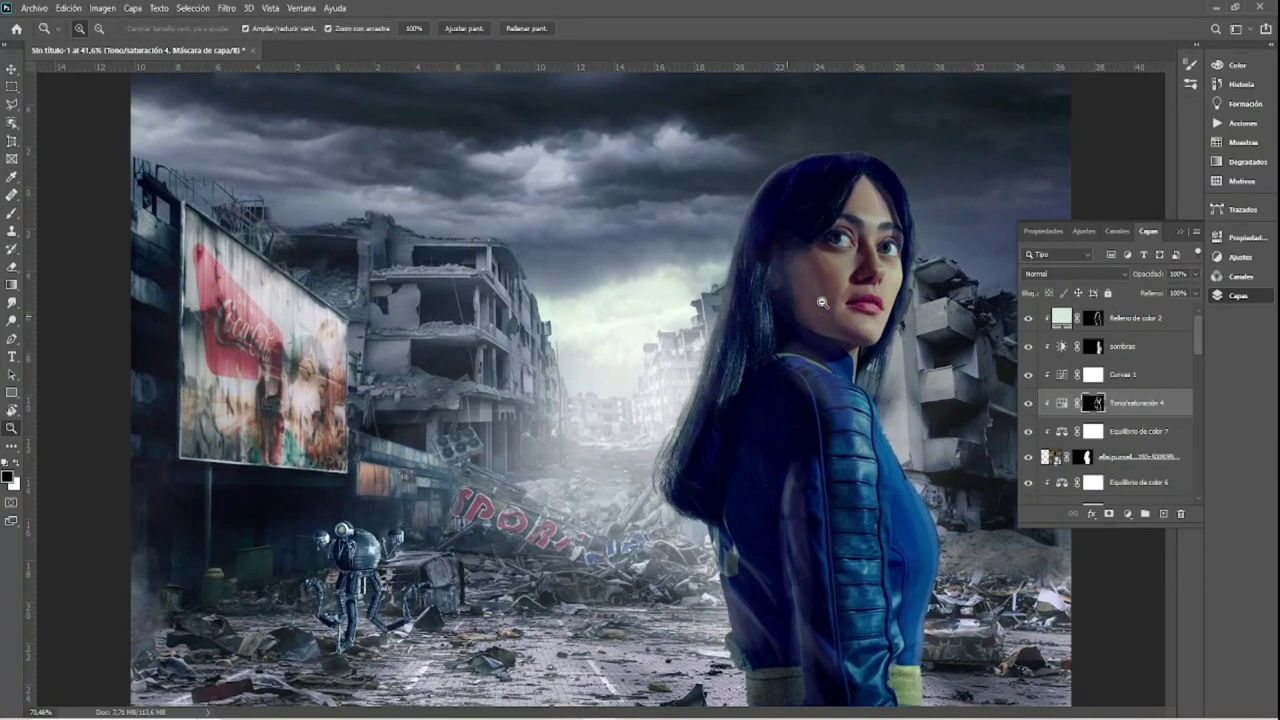
{"action": "left_click", "coordinate": [1127, 513]}
{"action": "mouse_move", "coordinate": [1105, 311]}
{"action": "left_mouse_down"}
{"action": "mouse_move", "coordinate": [1086, 311]}
{"action": "mouse_move", "coordinate": [1108, 343]}
{"action": "mouse_move", "coordinate": [1083, 369]}
{"action": "mouse_move", "coordinate": [1094, 366]}
{"action": "left_mouse_up"}
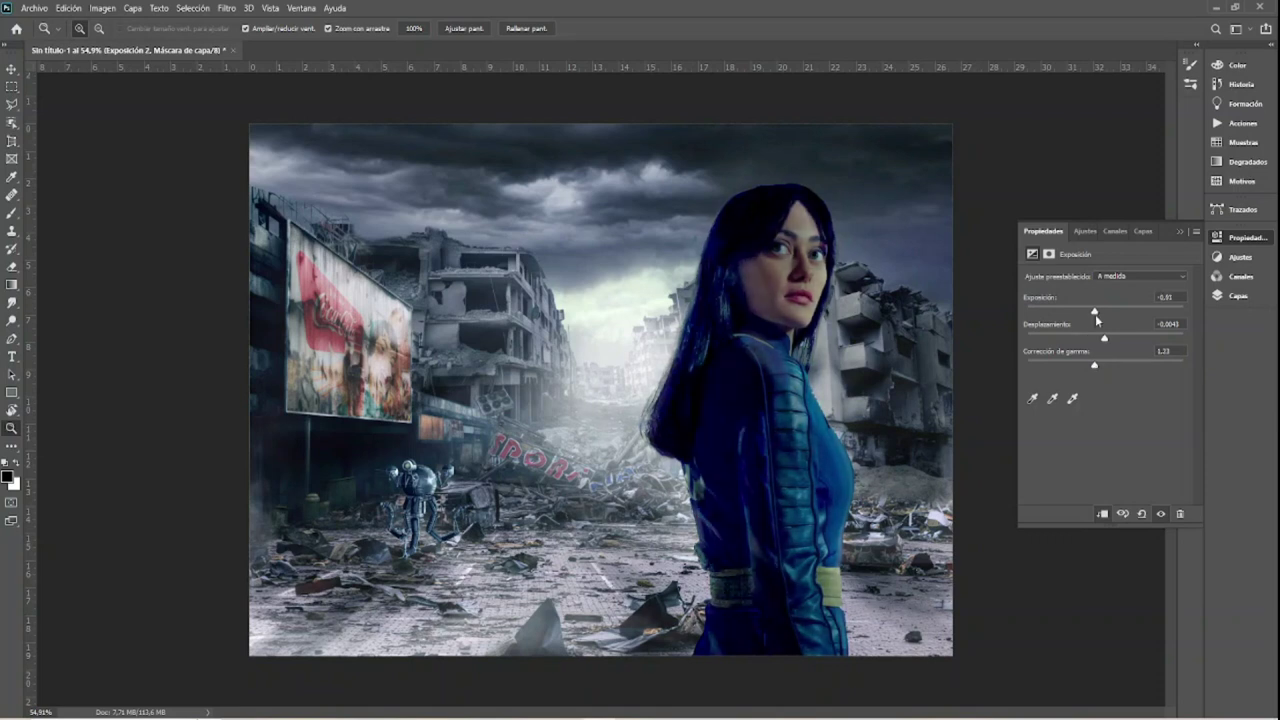
Step: Lower Tono/saturación 4's overall saturation and cut Cianes saturation to -40
{"action": "key", "text": "F7"}
{"action": "double_click", "coordinate": [1094, 434]}
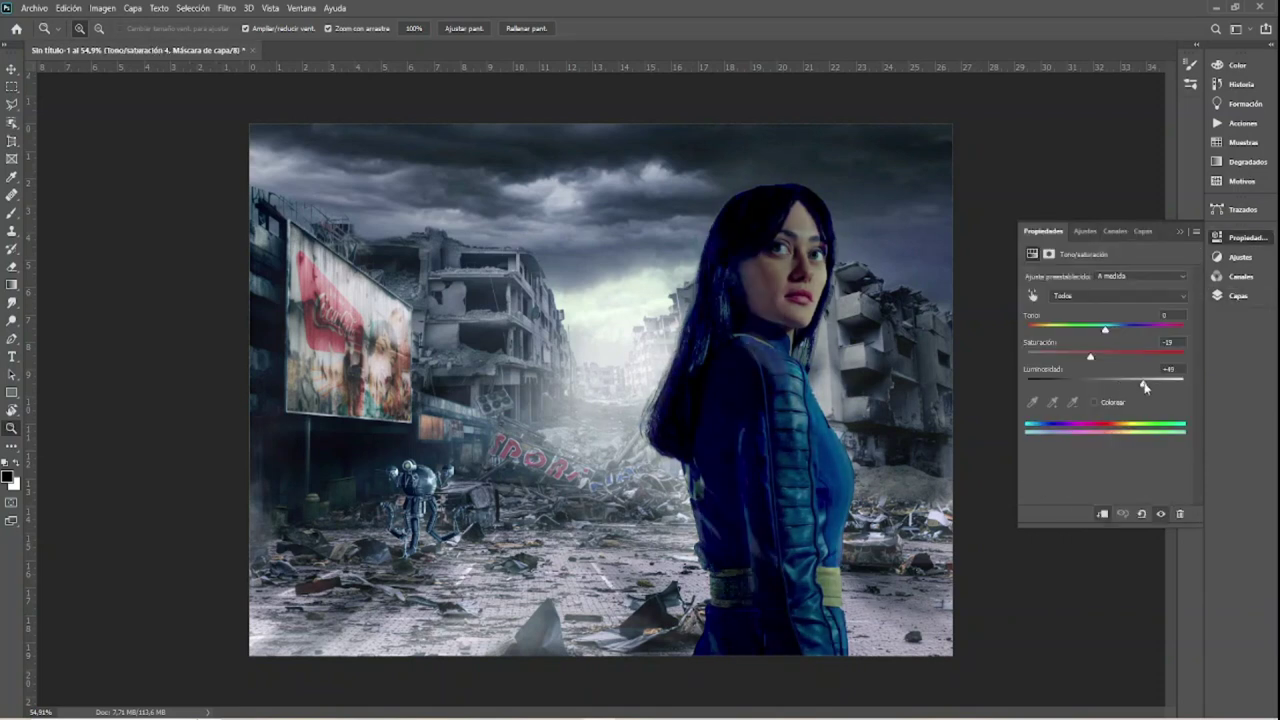
{"action": "left_click_drag", "start_coordinate": [1090, 355], "coordinate": [1077, 360]}
{"action": "key", "text": "alt+5"}
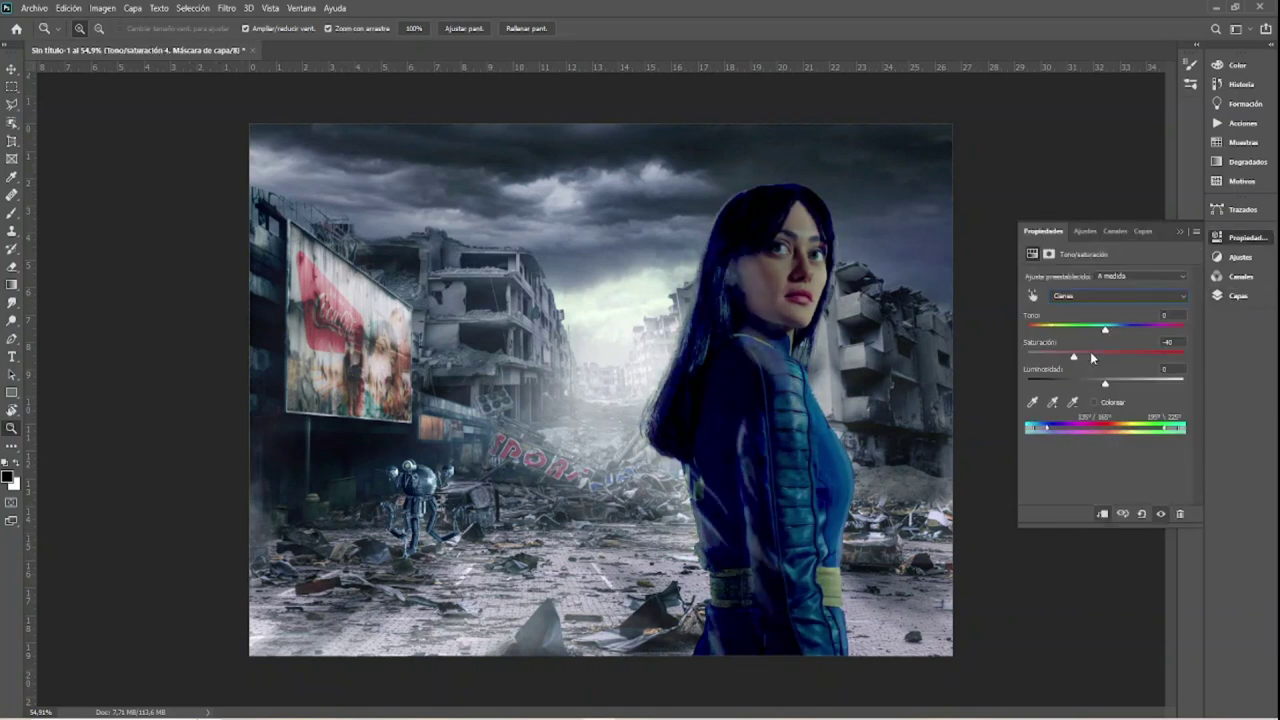
{"action": "left_click", "coordinate": [1217, 296]}
Step: Split the Blend If sliders so Tono/saturación 4 fades out of bright and underlying dark tones
{"action": "double_click", "coordinate": [1160, 431]}
{"action": "left_click_drag", "start_coordinate": [541, 592], "coordinate": [526, 596]}
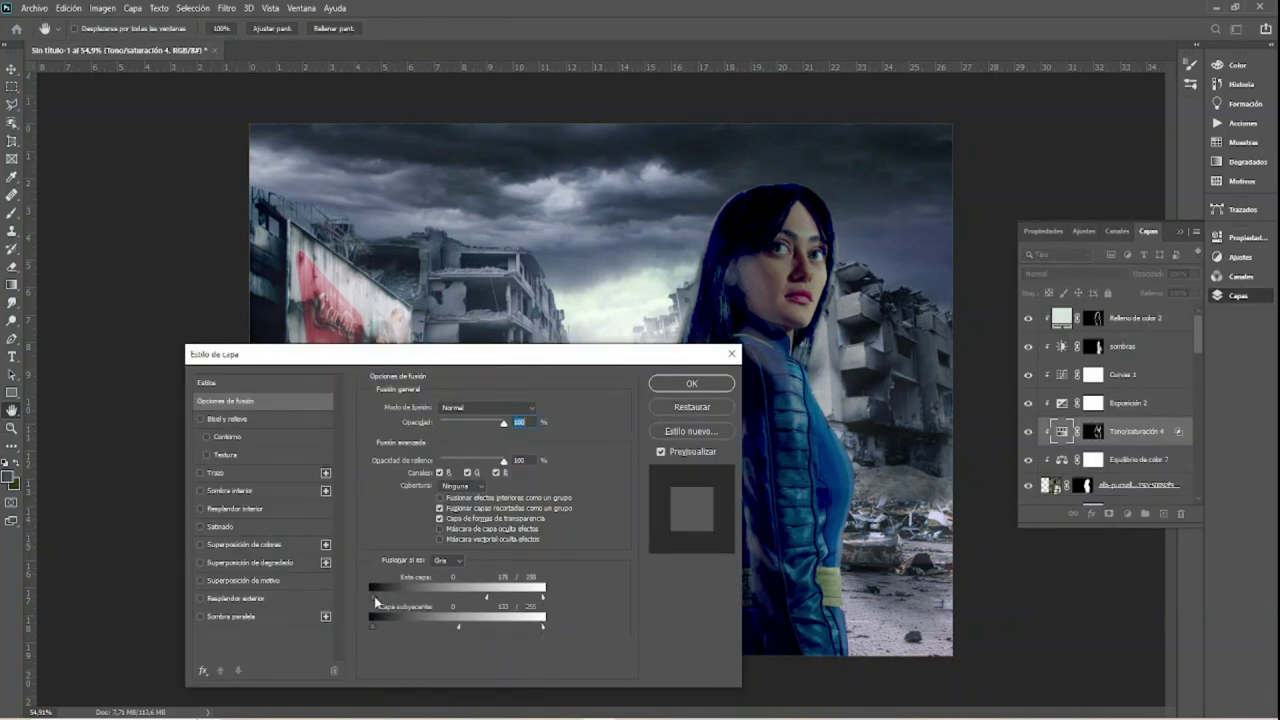
{"action": "left_click_drag", "start_coordinate": [374, 598], "coordinate": [481, 598]}
{"action": "left_click_drag", "start_coordinate": [372, 626], "coordinate": [504, 622]}
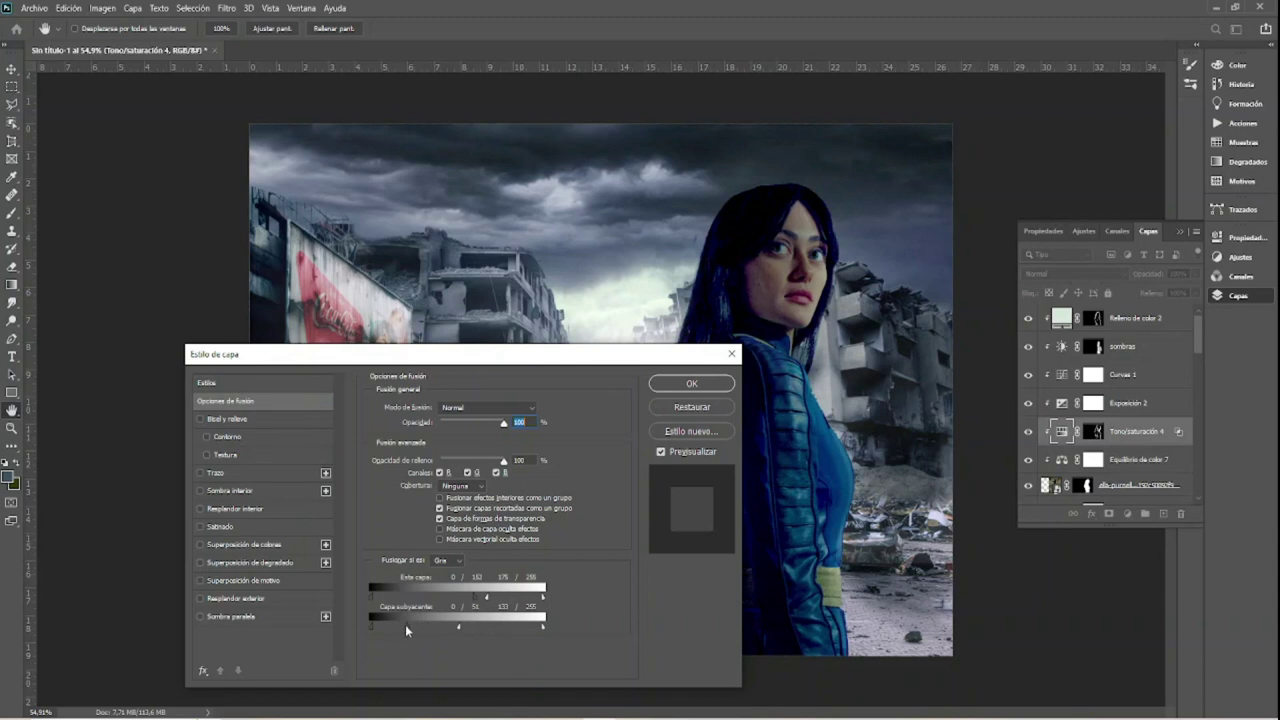
{"action": "left_click_drag", "start_coordinate": [406, 627], "coordinate": [375, 619]}
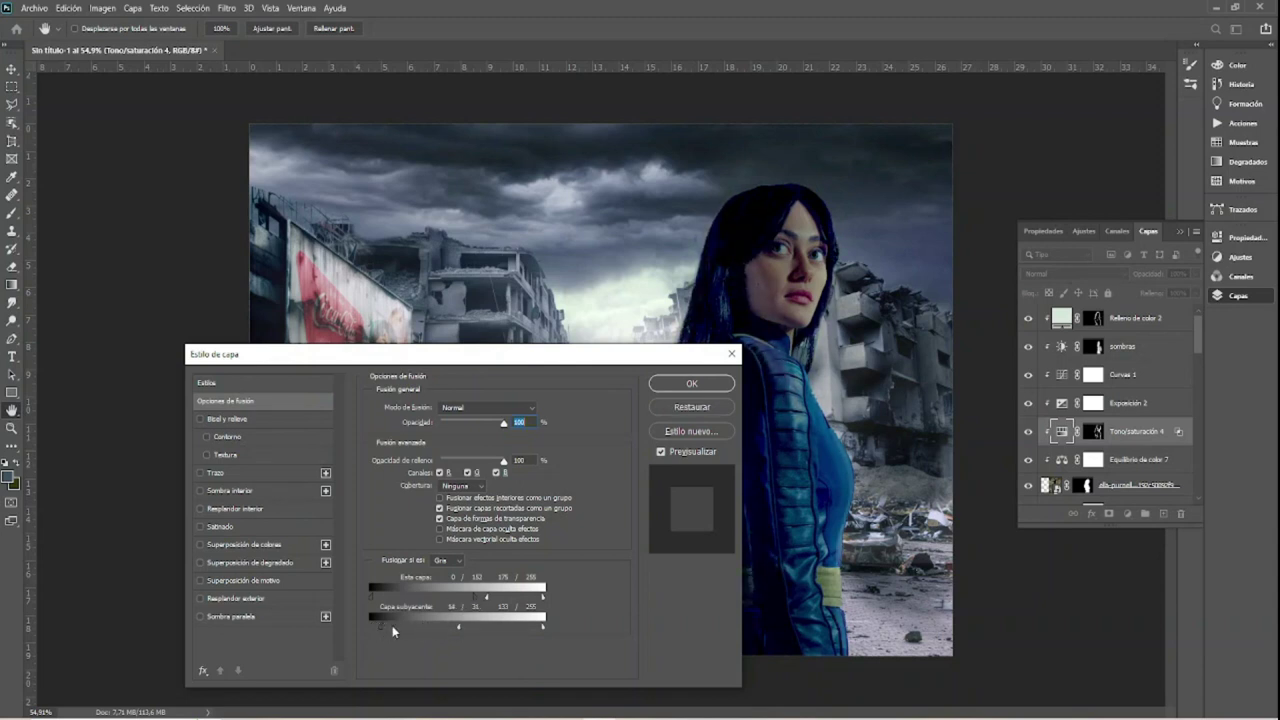
{"action": "key", "text": "Return"}
Step: Add Tono/saturación 5 on Azules: hue shifted, saturation -42, lightness +23
{"action": "left_click", "coordinate": [1127, 513]}
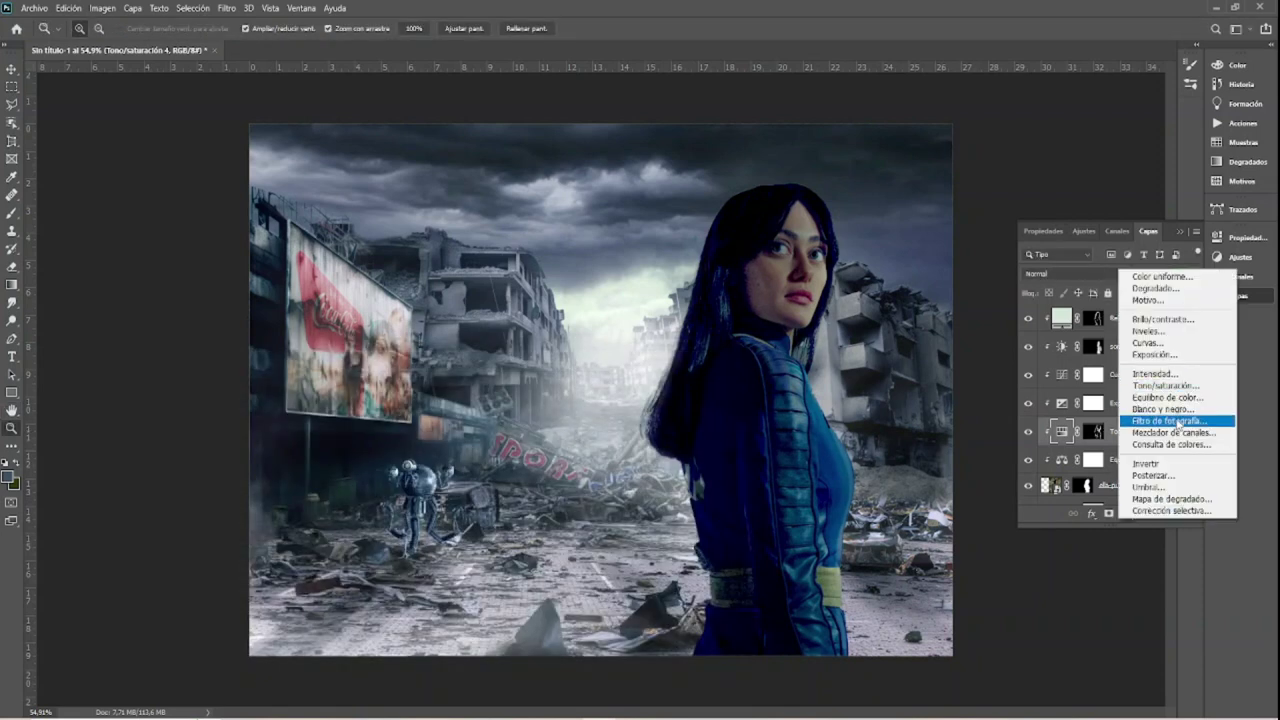
{"action": "left_click", "coordinate": [1170, 423]}
{"action": "left_click", "coordinate": [1118, 296]}
{"action": "left_click", "coordinate": [1105, 360]}
{"action": "left_click_drag", "start_coordinate": [1062, 350], "coordinate": [1101, 328]}
{"action": "left_click_drag", "start_coordinate": [1105, 384], "coordinate": [1124, 387]}
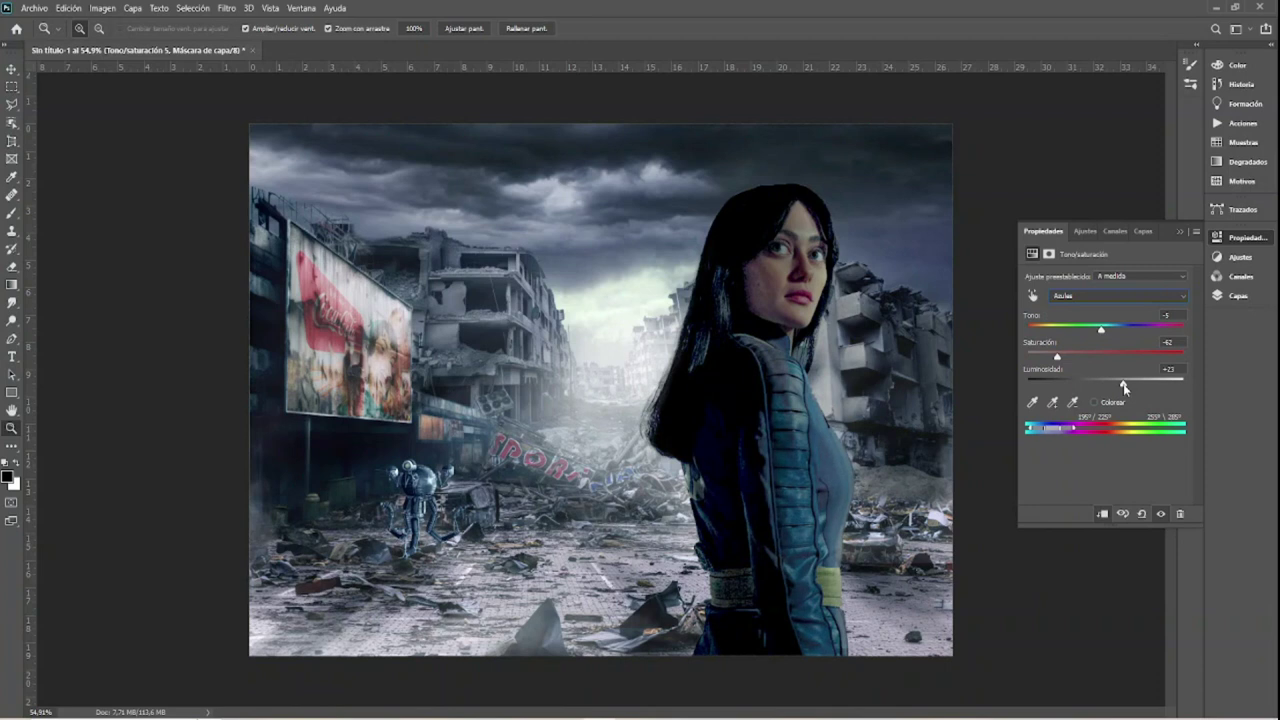
{"action": "left_click", "coordinate": [1148, 231]}
{"action": "left_click_drag", "start_coordinate": [830, 383], "coordinate": [788, 383]}
Step: Add a Brillo/contraste 3 adjustment with brightness -15
{"action": "left_click", "coordinate": [1127, 514]}
{"action": "left_click", "coordinate": [1130, 330]}
{"action": "mouse_move", "coordinate": [1105, 315]}
{"action": "left_mouse_down"}
{"action": "mouse_move", "coordinate": [1123, 316]}
{"action": "mouse_move", "coordinate": [1073, 343]}
{"action": "left_mouse_up"}
{"action": "left_click", "coordinate": [1230, 296]}
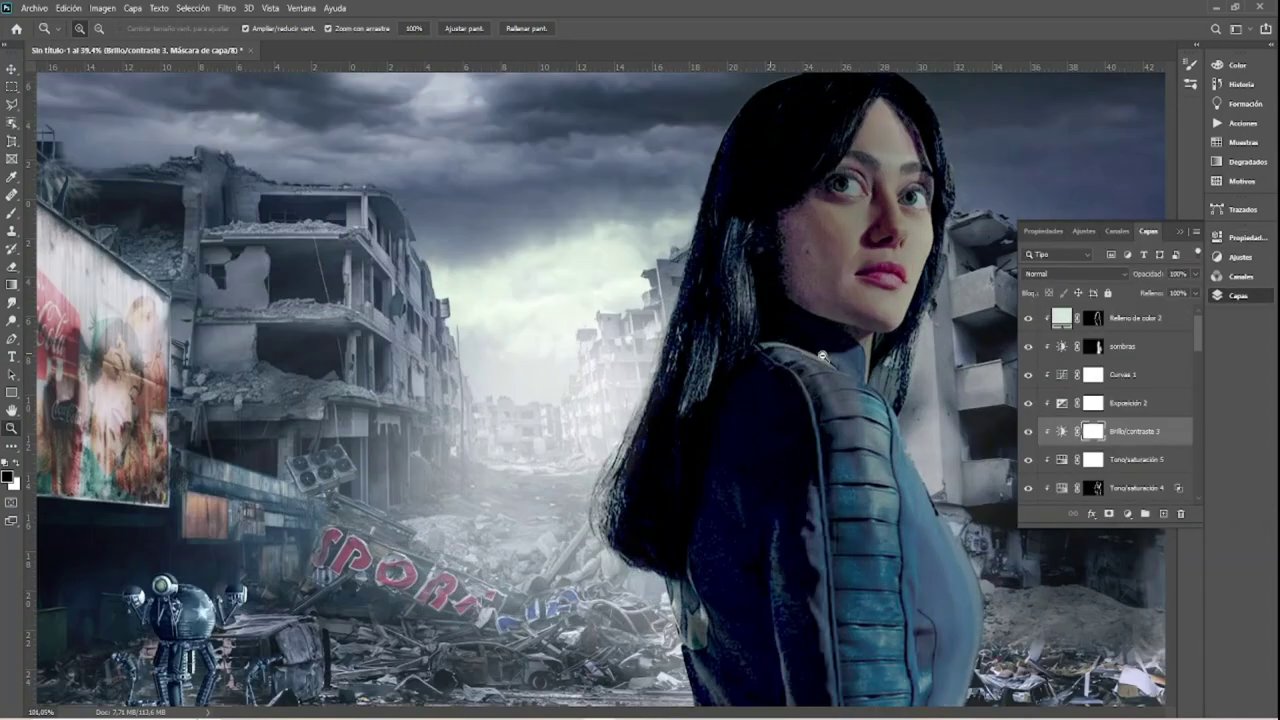
Step: Load the woman's outline as a selection and add a pale Solid Color fill in her shape
{"action": "left_click", "coordinate": [1029, 488]}
{"action": "left_click", "coordinate": [1092, 488], "text": "ctrl"}
{"action": "left_click", "coordinate": [1127, 514]}
{"action": "left_click", "coordinate": [1150, 274]}
{"action": "key", "text": "Return"}
Step: Set Relleno de color 3 to Aclarar and invert its mask to black
{"action": "left_click", "coordinate": [1075, 273]}
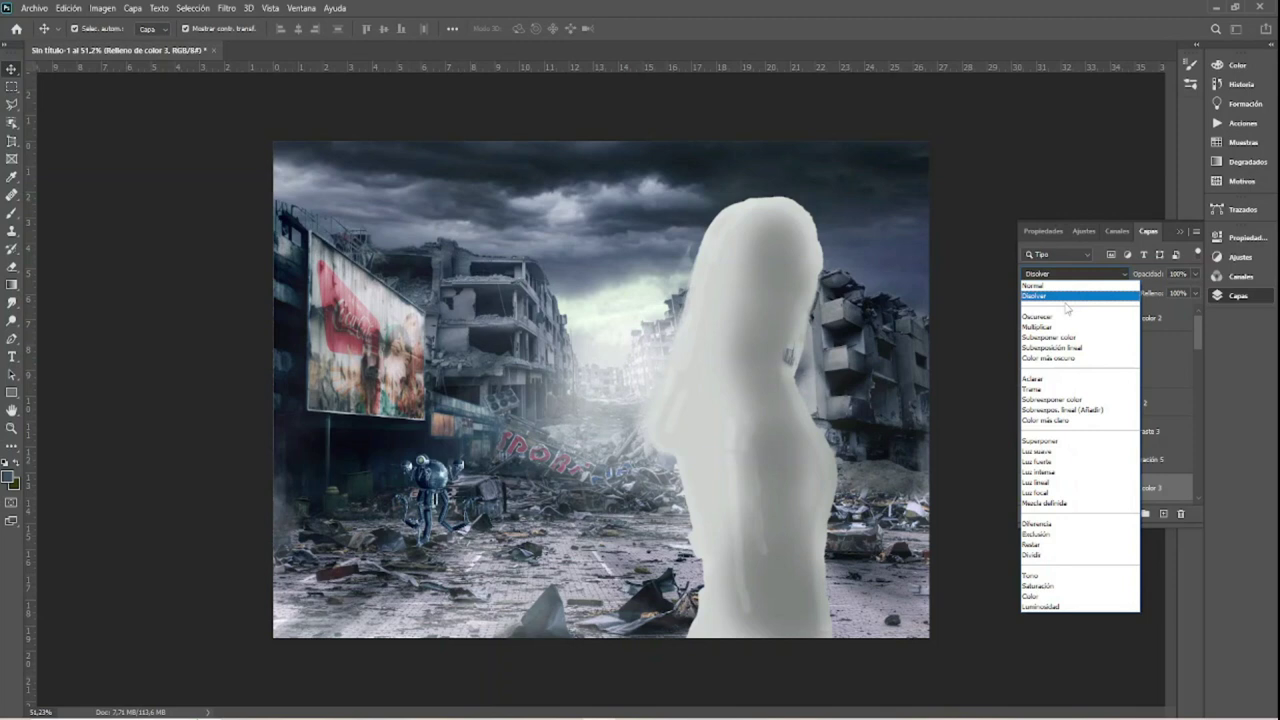
{"action": "left_click", "coordinate": [1062, 380]}
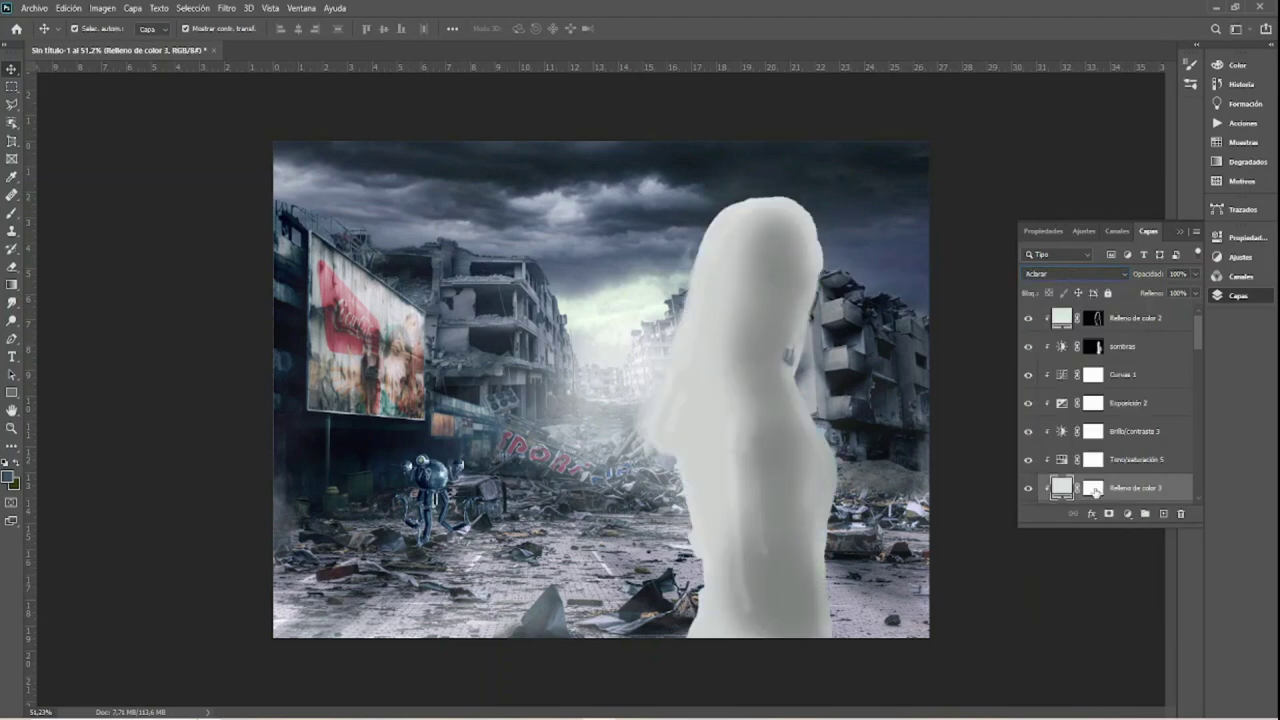
{"action": "left_click", "coordinate": [1092, 488]}
{"action": "key", "text": "alt+BackSpace"}
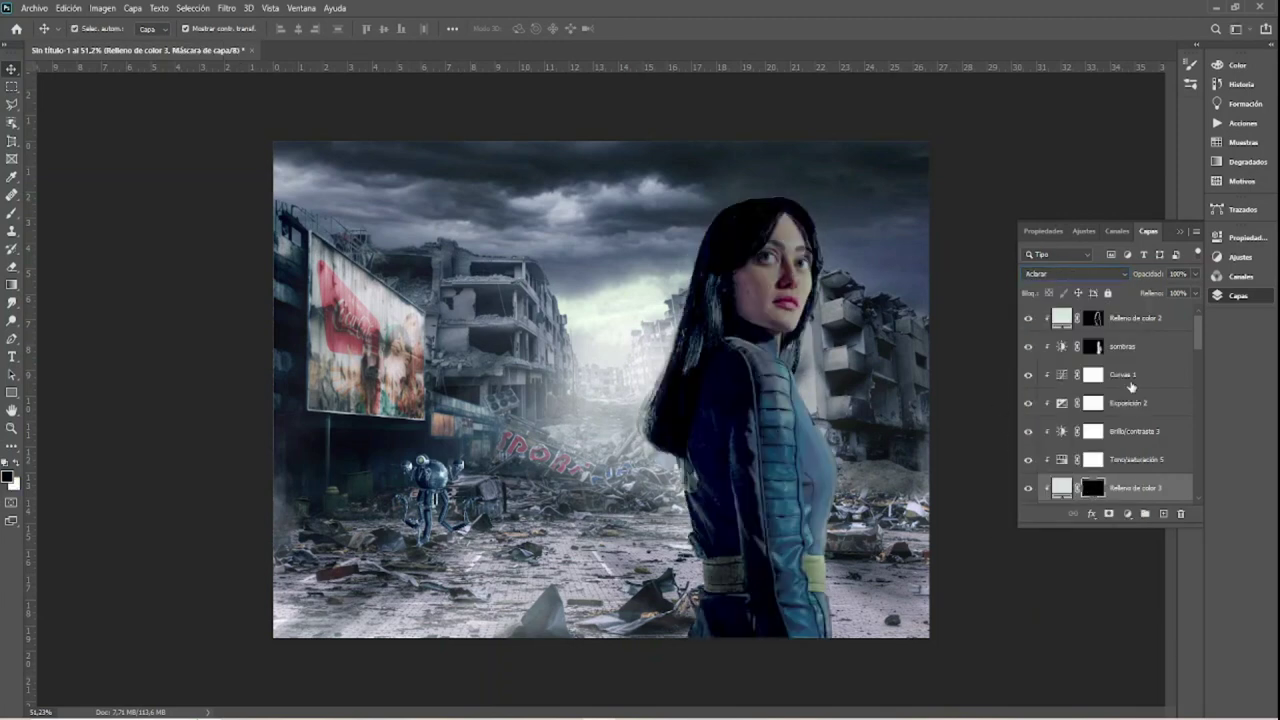
Step: Paint the pale fill onto the jacket and shoulder with a large soft brush at 10% opacity
{"action": "right_click", "coordinate": [1008, 465]}
{"action": "left_click", "coordinate": [1092, 411]}
{"action": "key", "text": "b"}
{"action": "right_click", "coordinate": [760, 335]}
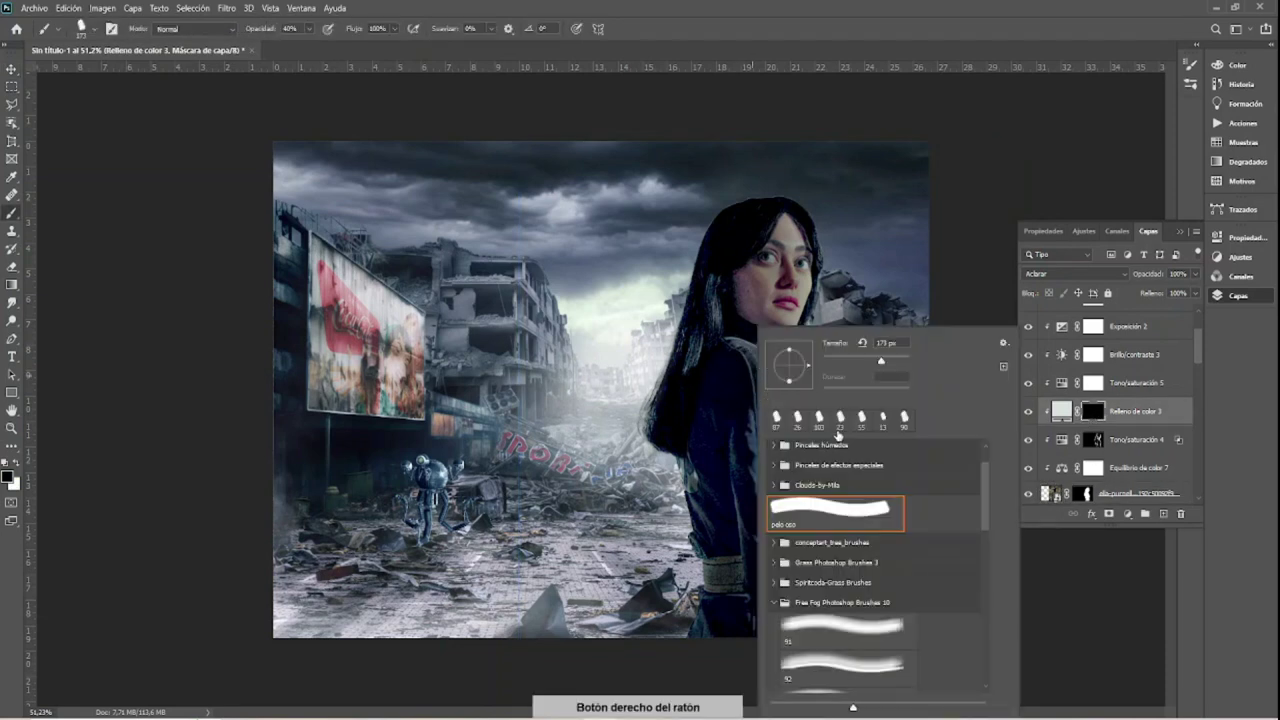
{"action": "scroll", "coordinate": [980, 471], "scroll_direction": "up", "scroll_amount": 3}
{"action": "right_click", "coordinate": [676, 326], "text": "alt"}
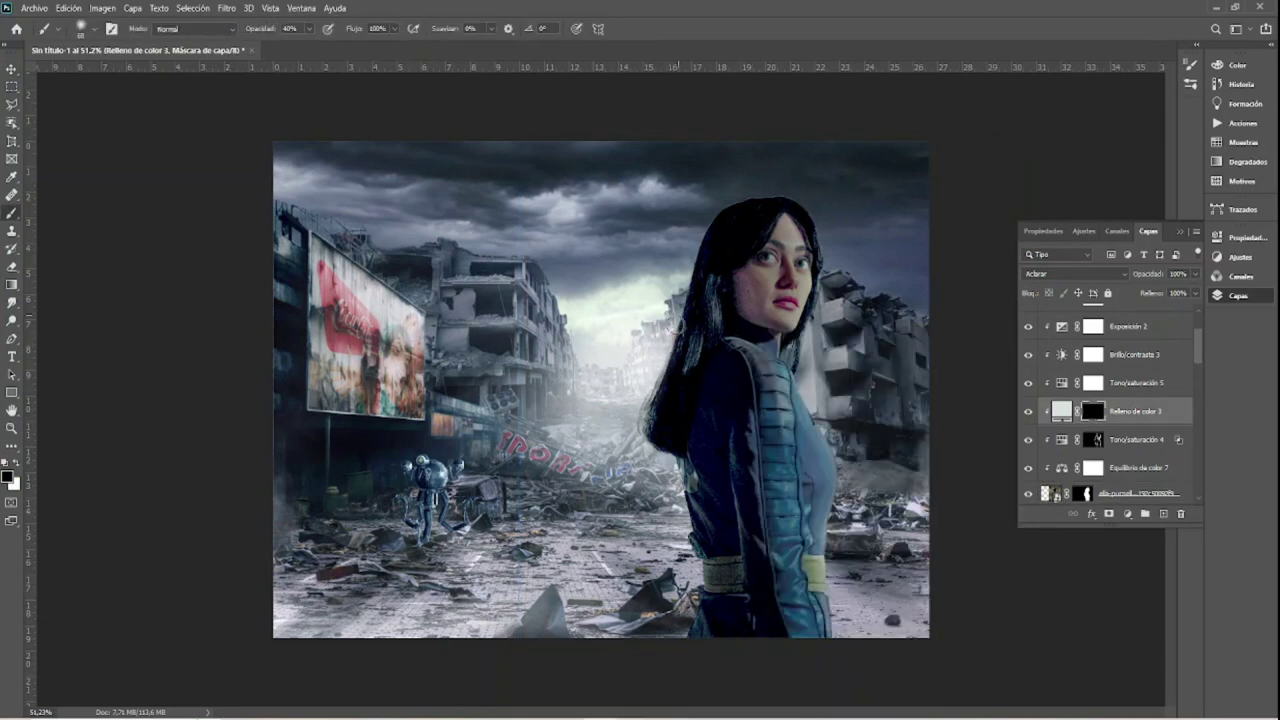
{"action": "key", "text": "1"}
{"action": "key", "text": "bracketright"}
{"action": "key", "text": "bracketright"}
{"action": "key", "text": "bracketright"}
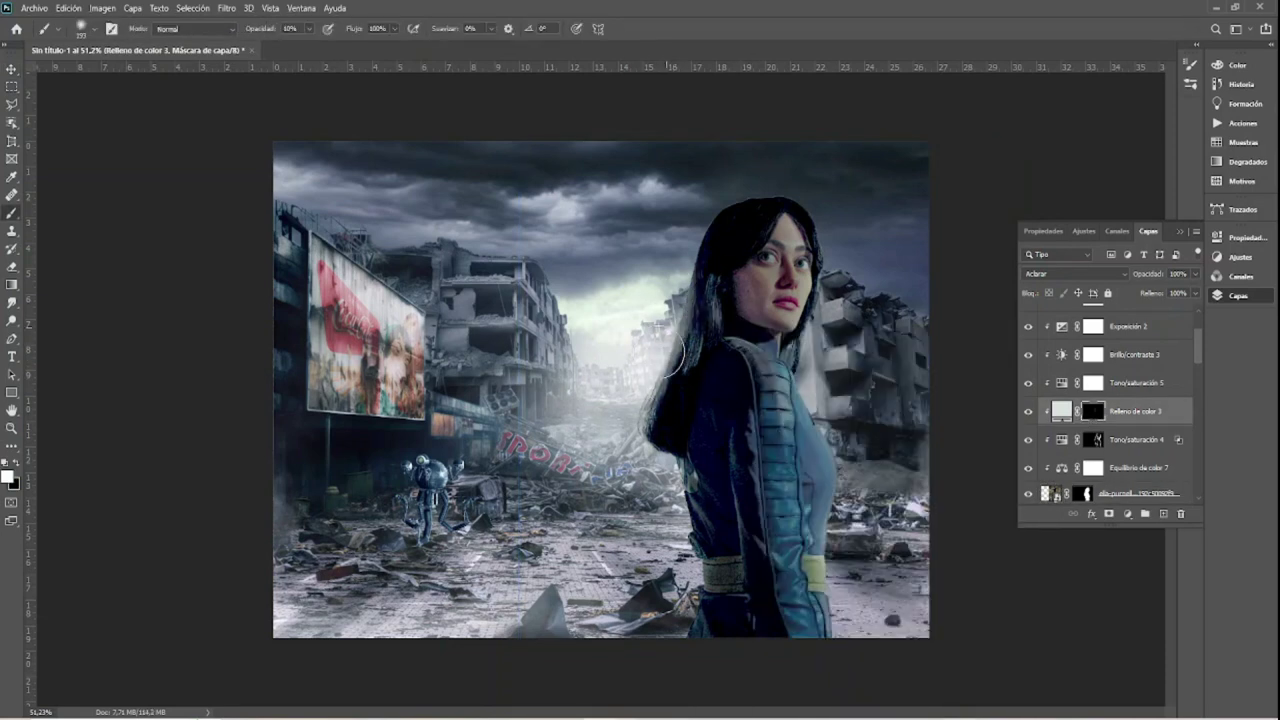
{"action": "left_click_drag", "start_coordinate": [686, 434], "coordinate": [693, 432]}
Step: Hide Tono/saturación 4 and delete the Exposición 2 adjustment
{"action": "left_click", "coordinate": [1028, 439]}
{"action": "left_click", "coordinate": [1028, 439]}
{"action": "left_click", "coordinate": [1028, 439]}
{"action": "left_click", "coordinate": [1028, 327]}
{"action": "left_click", "coordinate": [1028, 327]}
{"action": "left_click_drag", "start_coordinate": [1128, 326], "coordinate": [1180, 513]}
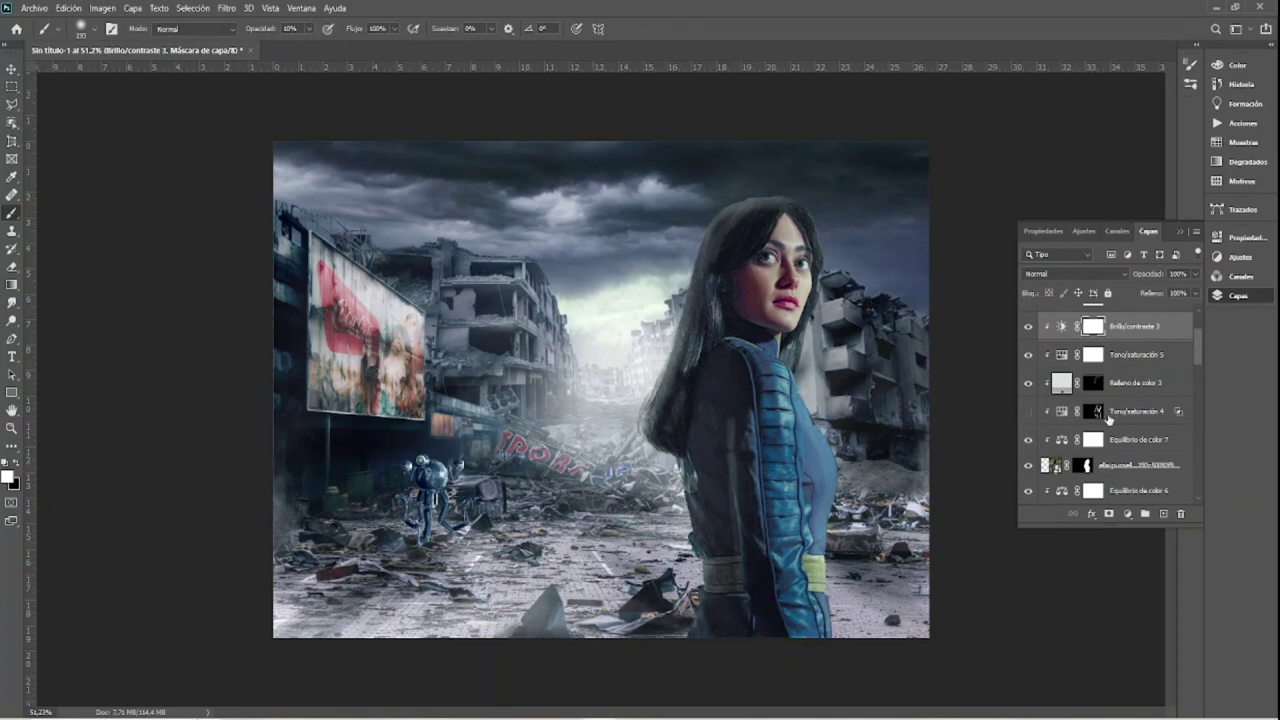
{"action": "left_click", "coordinate": [1108, 418]}
Step: Give the Curvas 1 adjustment the Color más claro blend mode
{"action": "key", "text": "Delete"}
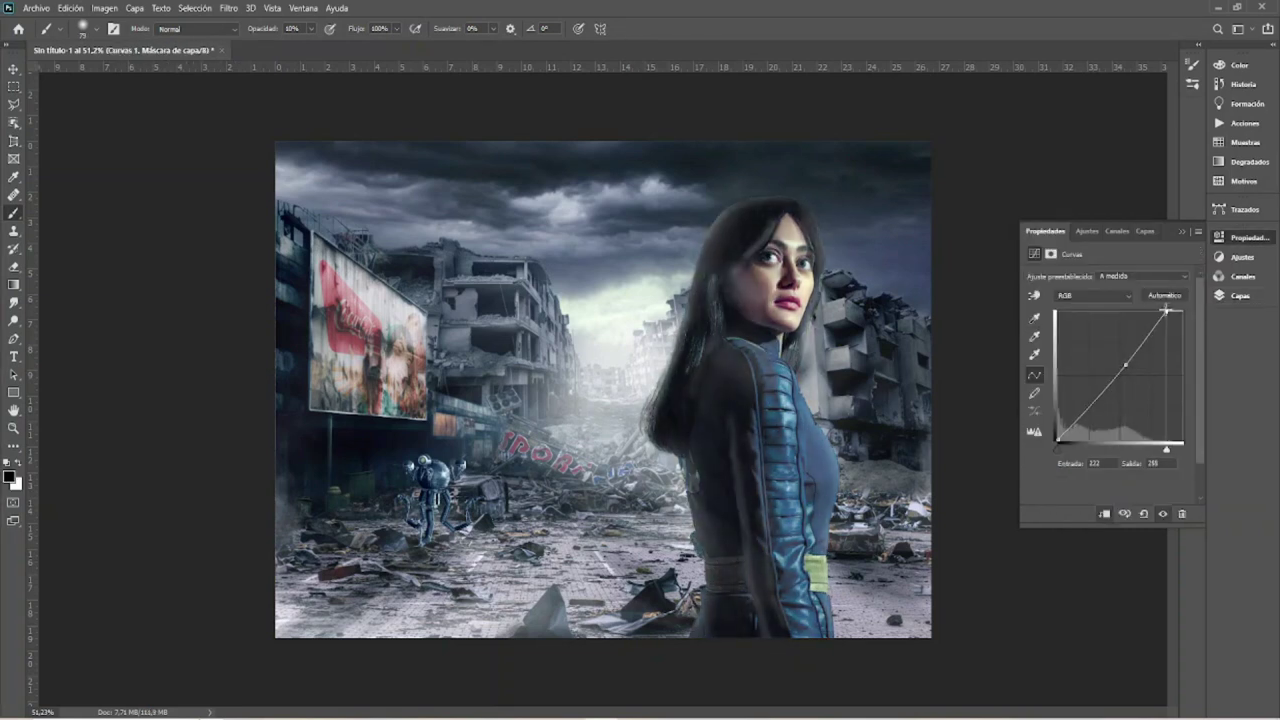
{"action": "left_click", "coordinate": [1145, 231]}
{"action": "left_click", "coordinate": [1075, 273]}
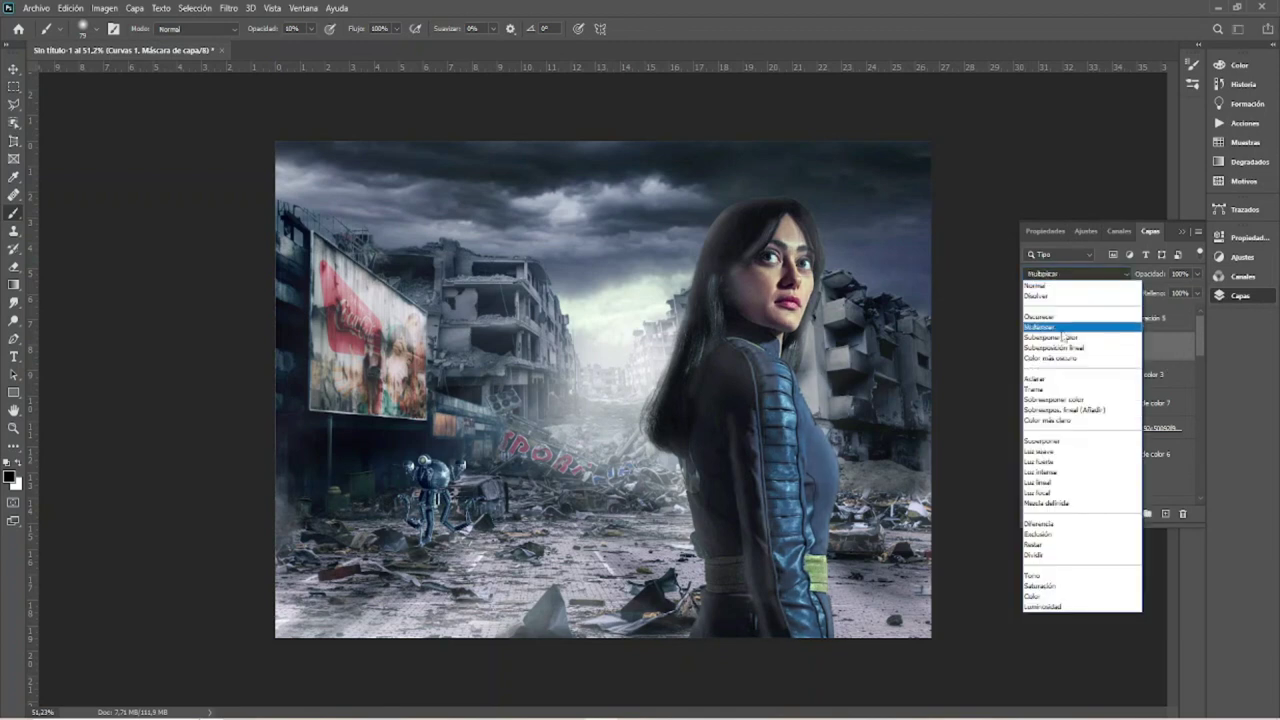
{"action": "left_click", "coordinate": [1064, 421]}
Step: Fit the composition to the window, then select the woman's layer and compare its visibility
{"action": "key", "text": "z"}
{"action": "mouse_move", "coordinate": [841, 427]}
{"action": "left_mouse_down"}
{"action": "mouse_move", "coordinate": [791, 356]}
{"action": "mouse_move", "coordinate": [790, 325]}
{"action": "left_mouse_up"}
{"action": "key", "text": "ctrl+0"}
{"action": "key", "text": "v"}
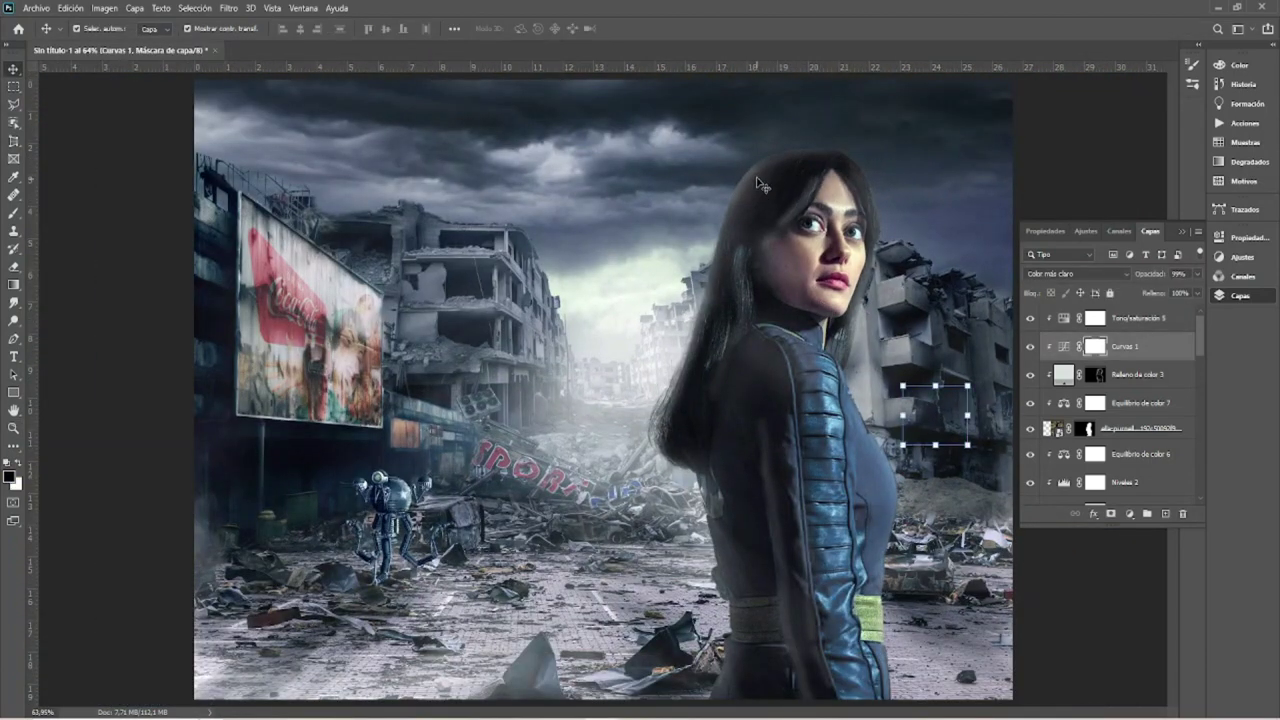
{"action": "key", "text": "z"}
{"action": "left_click_drag", "start_coordinate": [1081, 567], "coordinate": [872, 512]}
{"action": "key", "text": "ctrl+plus"}
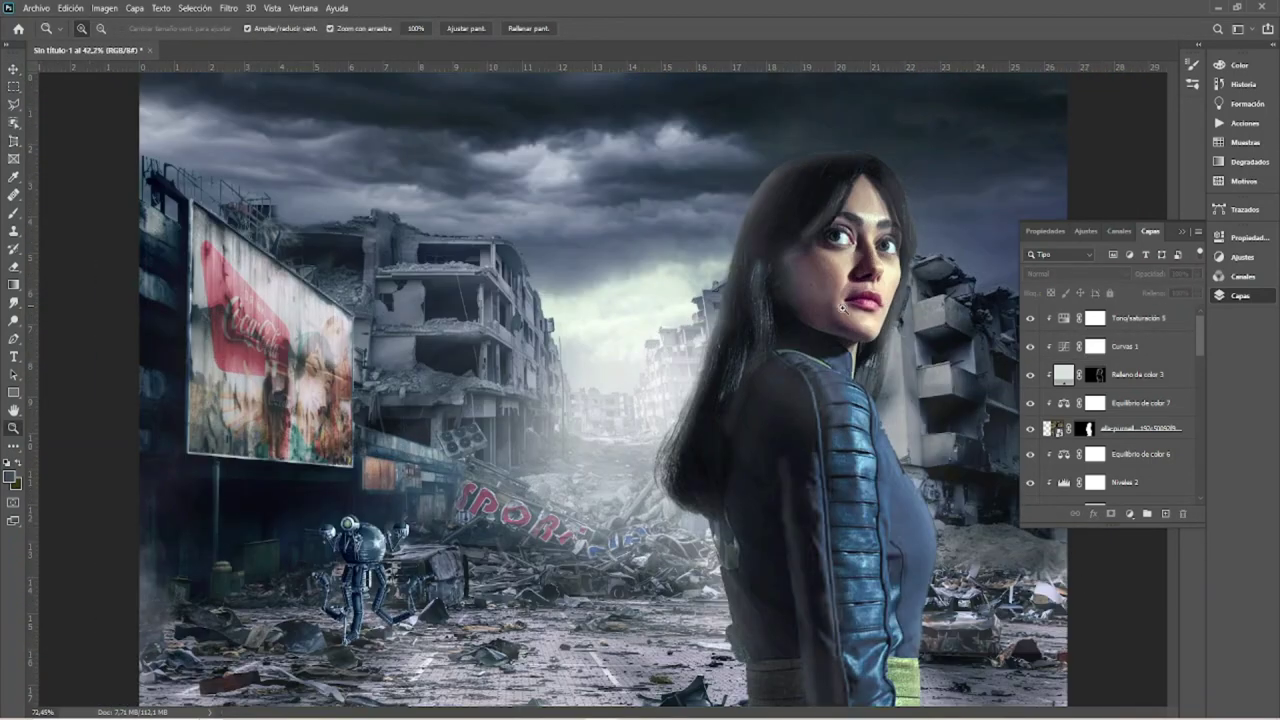
{"action": "key", "text": "v"}
{"action": "left_click", "coordinate": [1140, 428]}
{"action": "left_click", "coordinate": [1030, 428]}
{"action": "left_click", "coordinate": [1030, 428]}
{"action": "left_click", "coordinate": [1128, 513]}
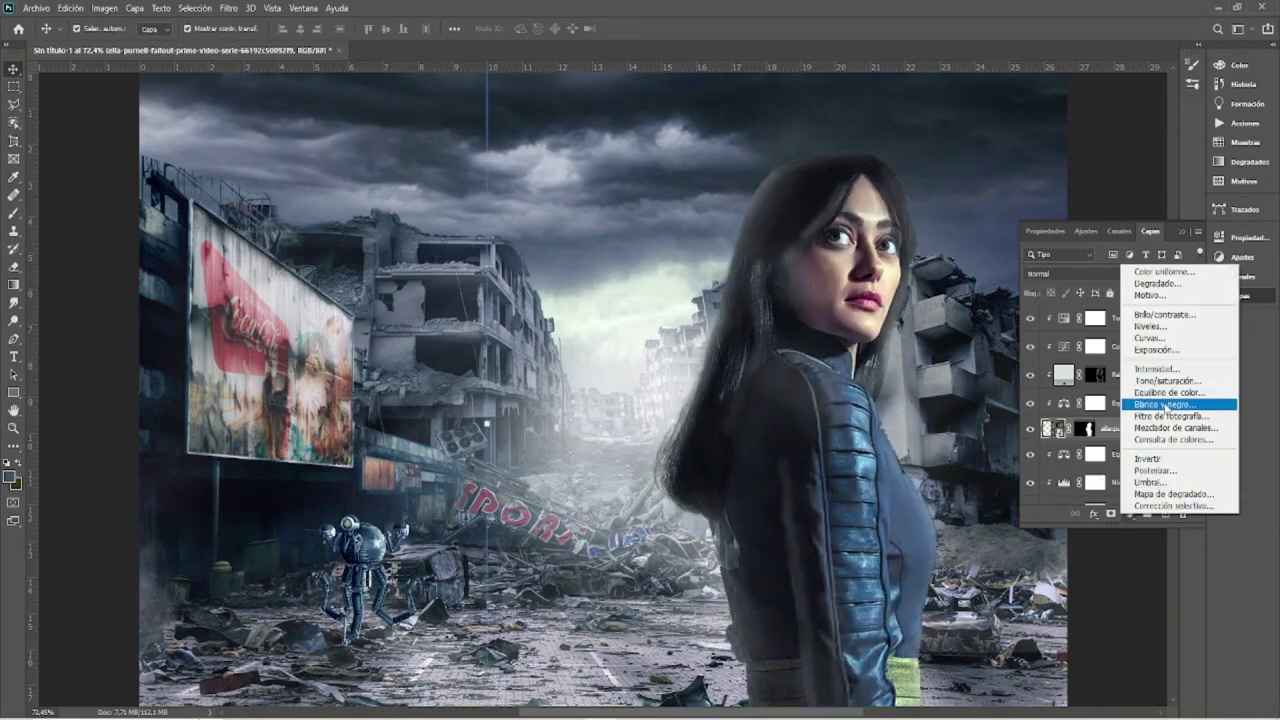
Step: Add Brillo/contraste 3 with brightness about -87, hidden behind an inverted black mask
{"action": "left_click", "coordinate": [1168, 315]}
{"action": "mouse_move", "coordinate": [1106, 315]}
{"action": "left_mouse_down"}
{"action": "mouse_move", "coordinate": [1056, 315]}
{"action": "mouse_move", "coordinate": [1096, 341]}
{"action": "mouse_move", "coordinate": [1128, 341]}
{"action": "mouse_move", "coordinate": [1080, 341]}
{"action": "mouse_move", "coordinate": [1042, 315]}
{"action": "left_mouse_up"}
{"action": "left_click", "coordinate": [1238, 296]}
{"action": "key", "text": "ctrl+i"}
{"action": "key", "text": "b"}
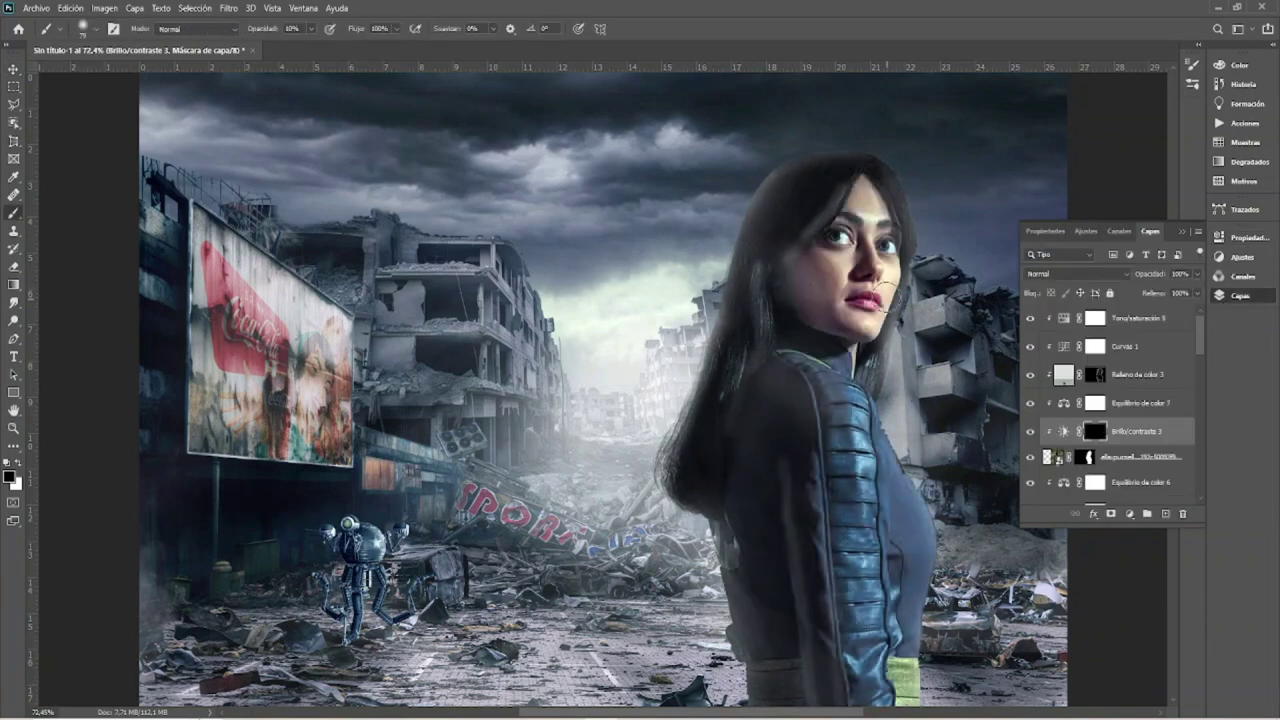
Step: Paint the darkening onto the woman's hair and jacket, previewing Multiplicar blending
{"action": "left_click", "coordinate": [1075, 273]}
{"action": "left_click", "coordinate": [1060, 320]}
{"action": "key", "text": "ctrl+z"}
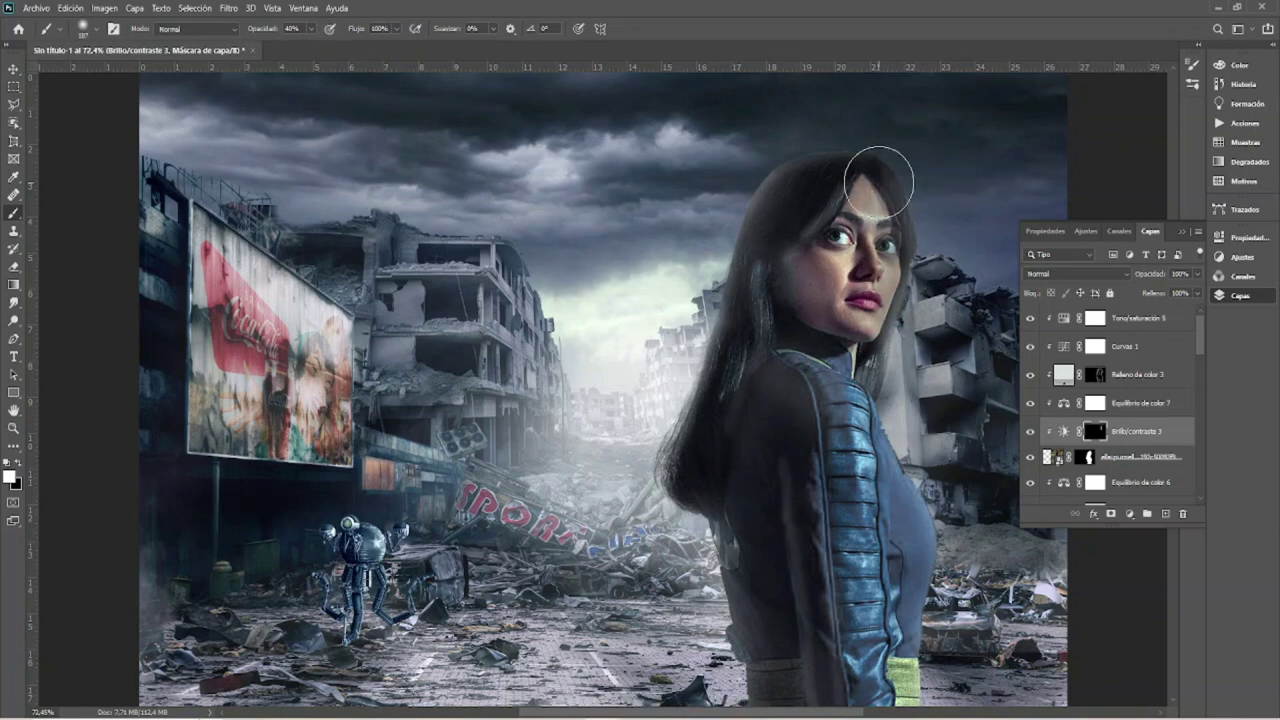
{"action": "left_click_drag", "start_coordinate": [872, 365], "coordinate": [886, 175]}
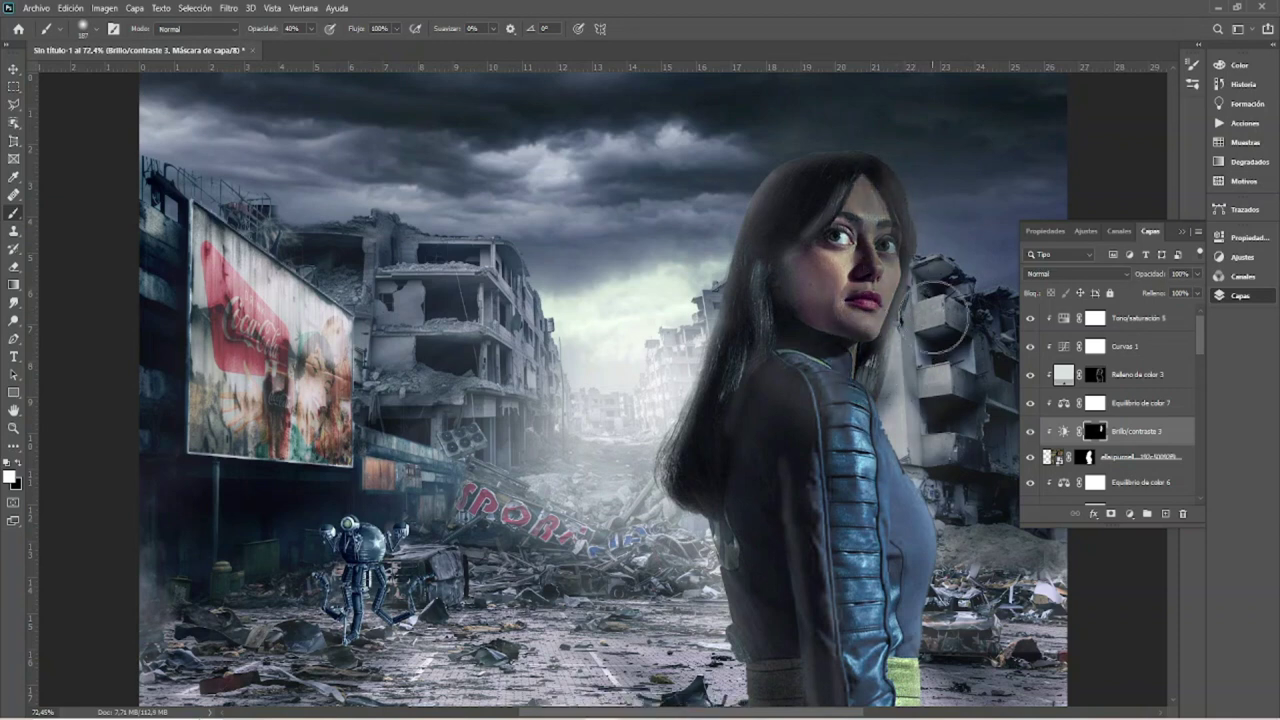
{"action": "left_click_drag", "start_coordinate": [905, 330], "coordinate": [870, 240]}
{"action": "left_click_drag", "start_coordinate": [845, 400], "coordinate": [834, 494]}
{"action": "key", "text": "ctrl+z"}
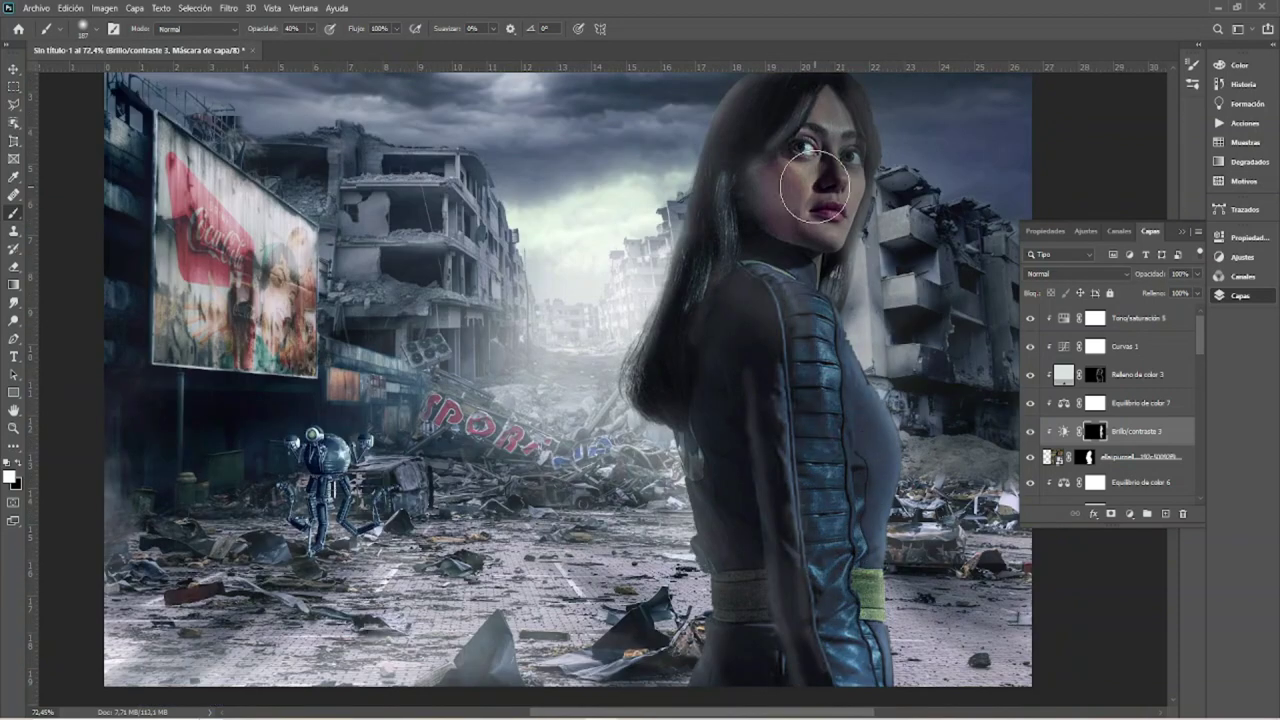
{"action": "scroll", "coordinate": [815, 185], "scroll_direction": "down", "scroll_amount": 3}
{"action": "left_click", "coordinate": [1075, 273]}
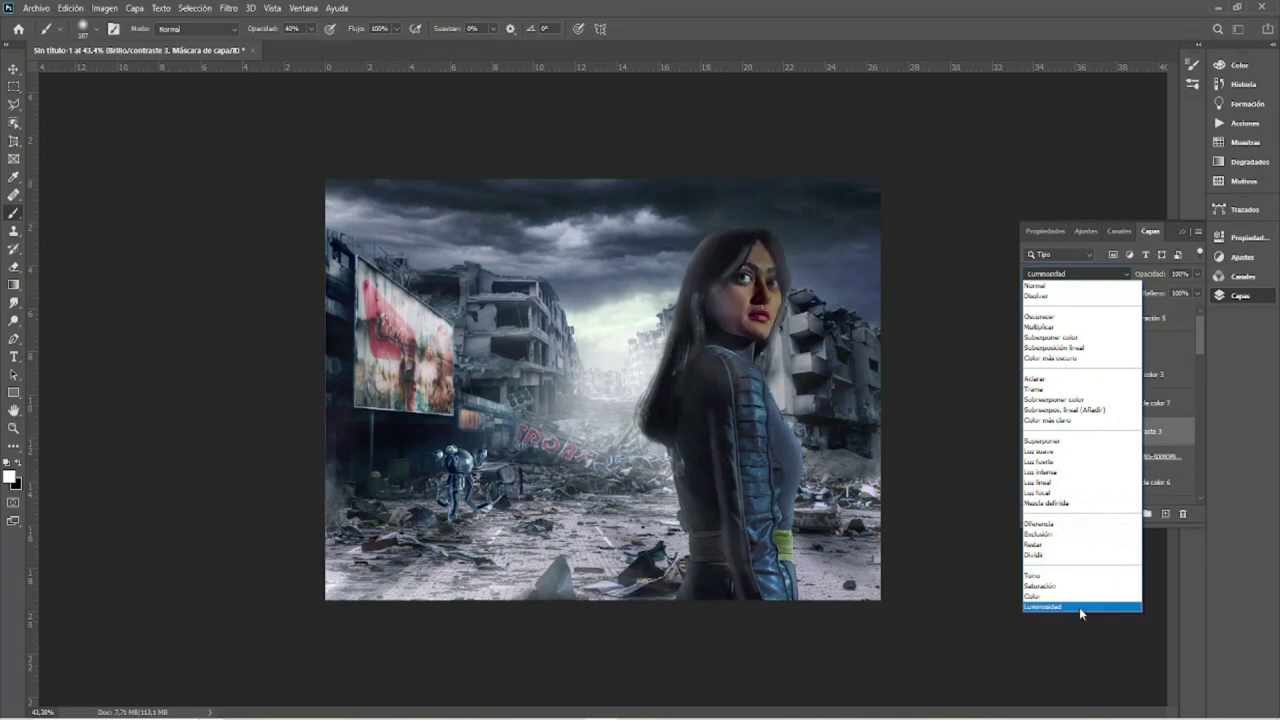
Step: Set Brillo/contraste 3 to Multiplicar at 70% opacity
{"action": "left_click", "coordinate": [1075, 327]}
{"action": "left_click_drag", "start_coordinate": [1165, 275], "coordinate": [1147, 275]}
{"action": "key", "text": "ctrl+plus"}
{"action": "key", "text": "ctrl+plus"}
Step: Add Brillo/contraste 4 at brightness 64 with Use Legacy, and invert its mask to black
{"action": "left_click", "coordinate": [1129, 513]}
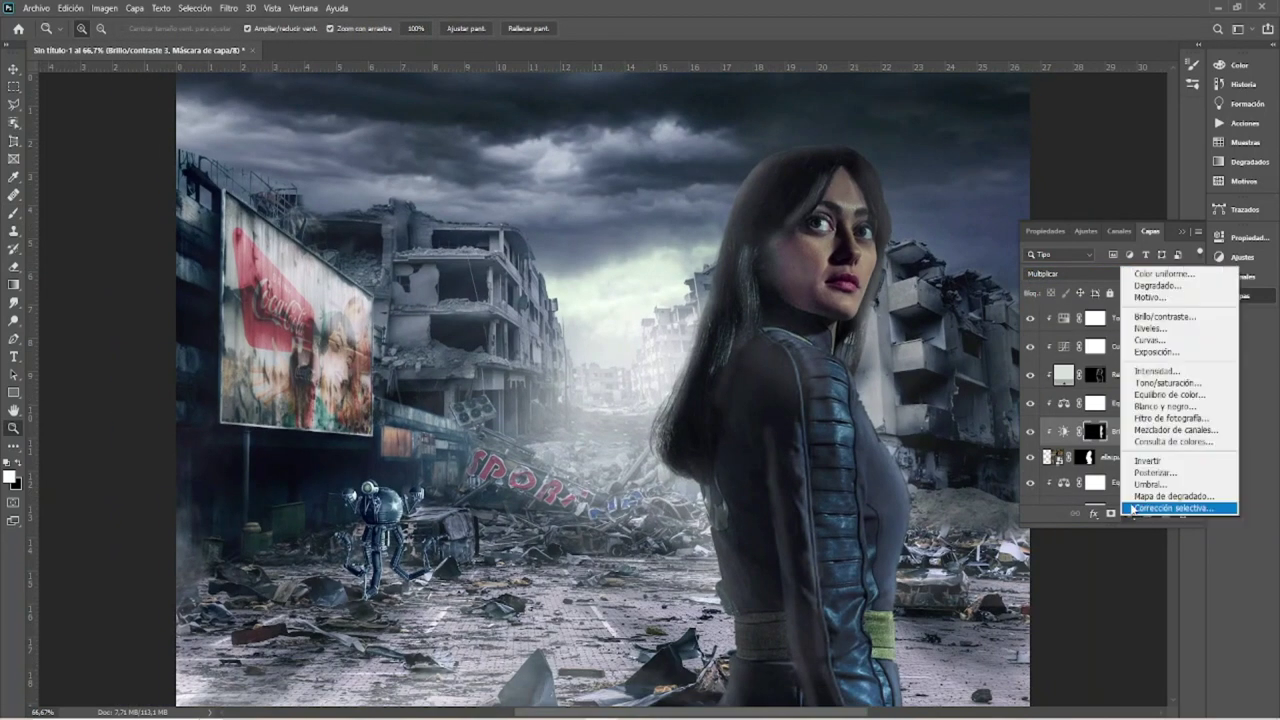
{"action": "left_click", "coordinate": [1140, 320]}
{"action": "left_click_drag", "start_coordinate": [1106, 315], "coordinate": [1133, 320]}
{"action": "left_click", "coordinate": [1068, 362]}
{"action": "key", "text": "F7"}
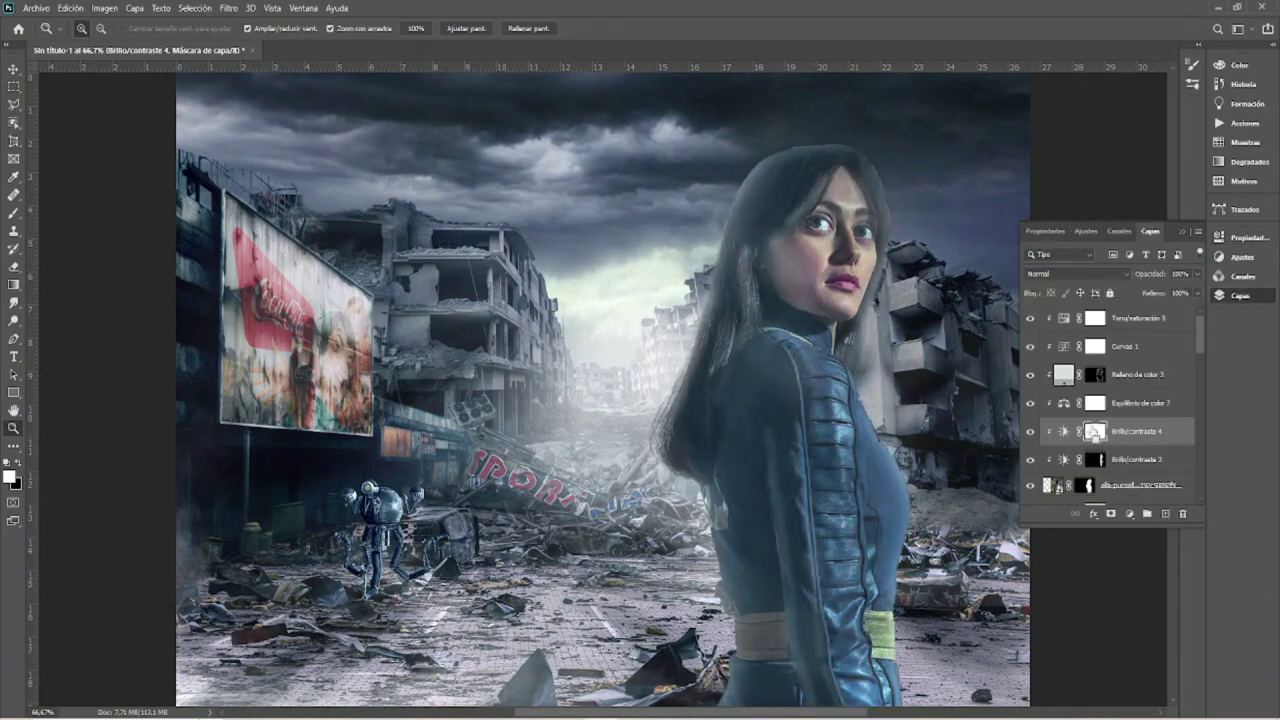
{"action": "key", "text": "ctrl+i"}
Step: Select Relleno de color 3 and preview blend modes on the fill layer
{"action": "left_click", "coordinate": [1092, 405]}
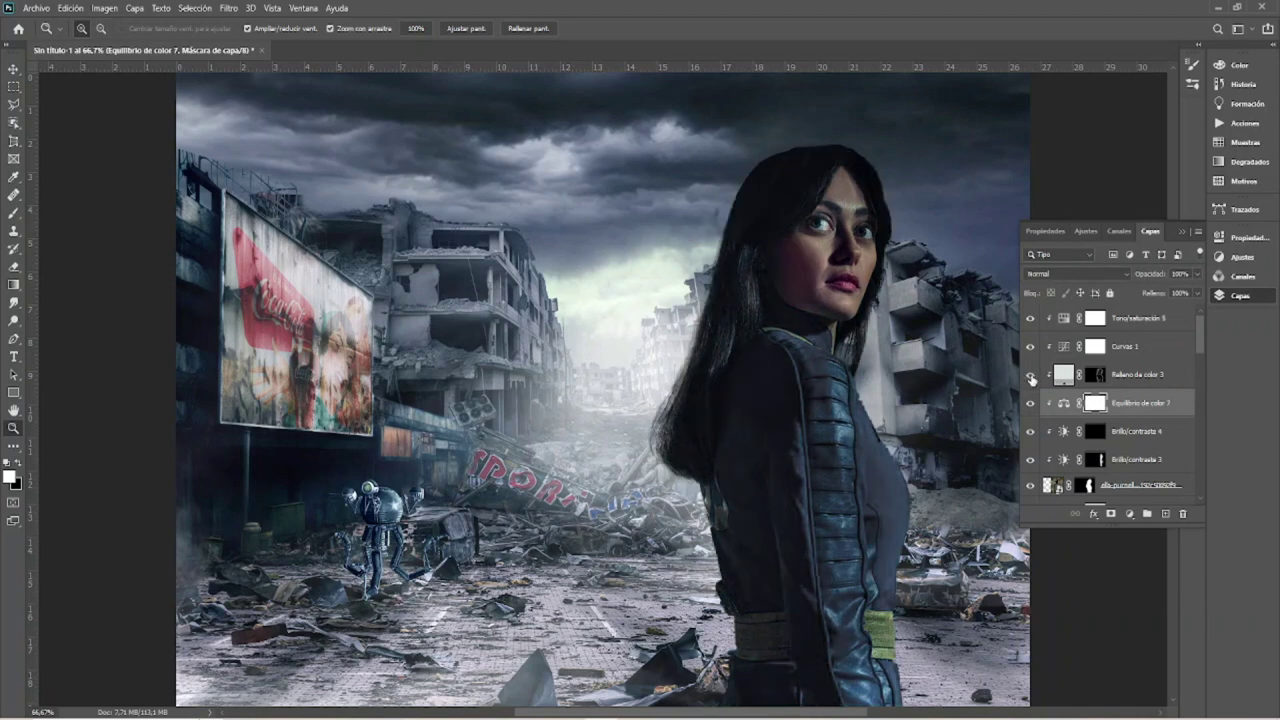
{"action": "left_click", "coordinate": [1032, 378]}
{"action": "left_click", "coordinate": [1092, 374]}
{"action": "left_click", "coordinate": [1075, 273]}
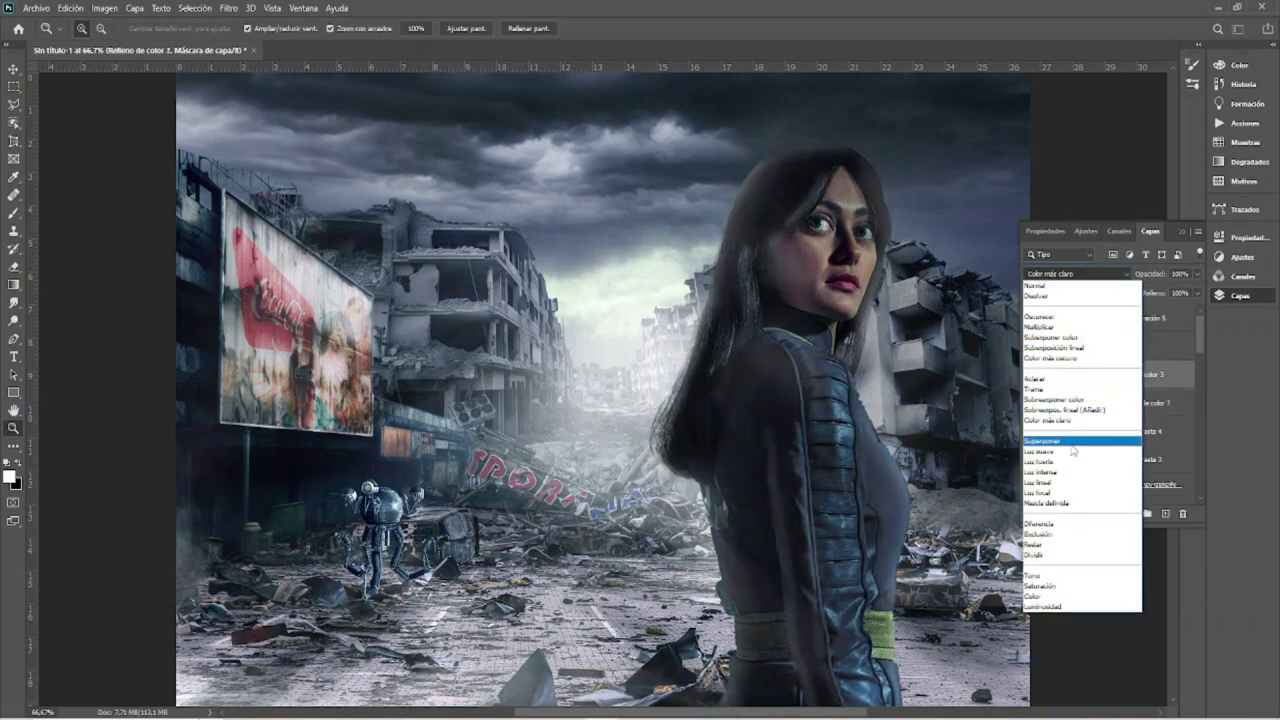
Step: Set Relleno de color 3 to Luminosidad blending at 85% opacity
{"action": "left_click", "coordinate": [1069, 605]}
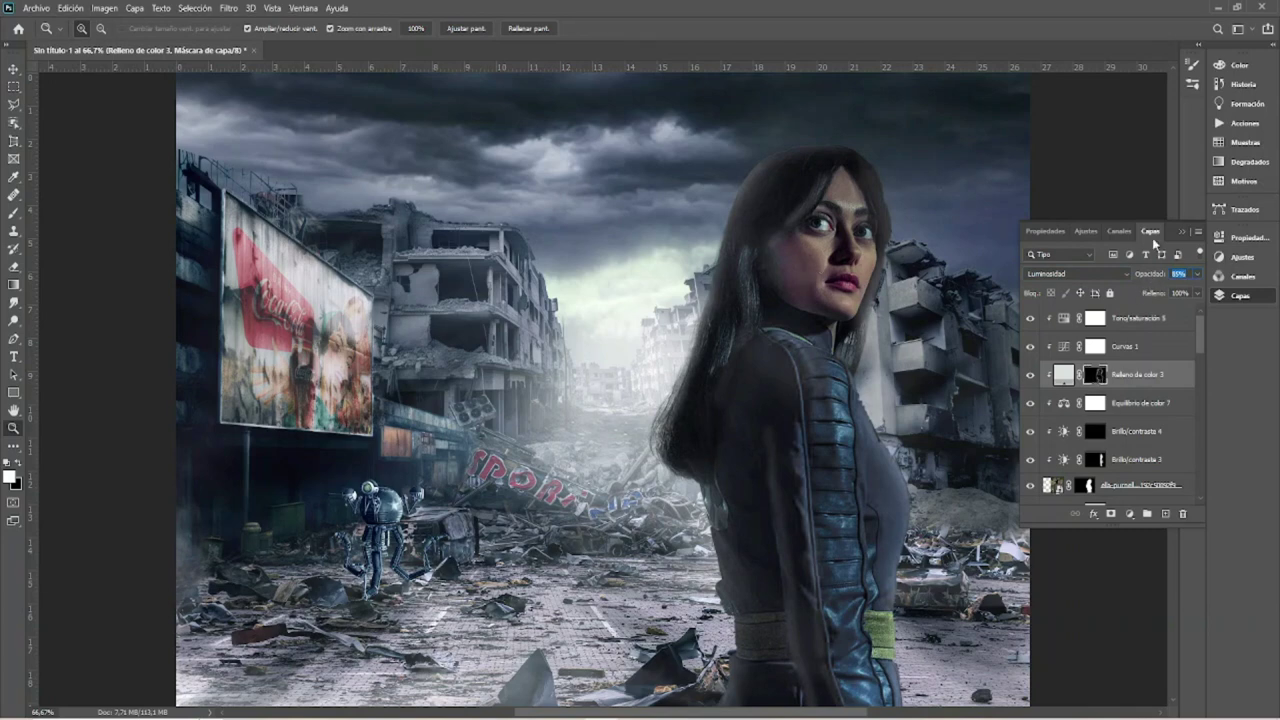
{"action": "key", "text": "ctrl+minus"}
{"action": "key", "text": "v"}
{"action": "scroll", "coordinate": [1088, 349], "scroll_direction": "down", "scroll_amount": 1}
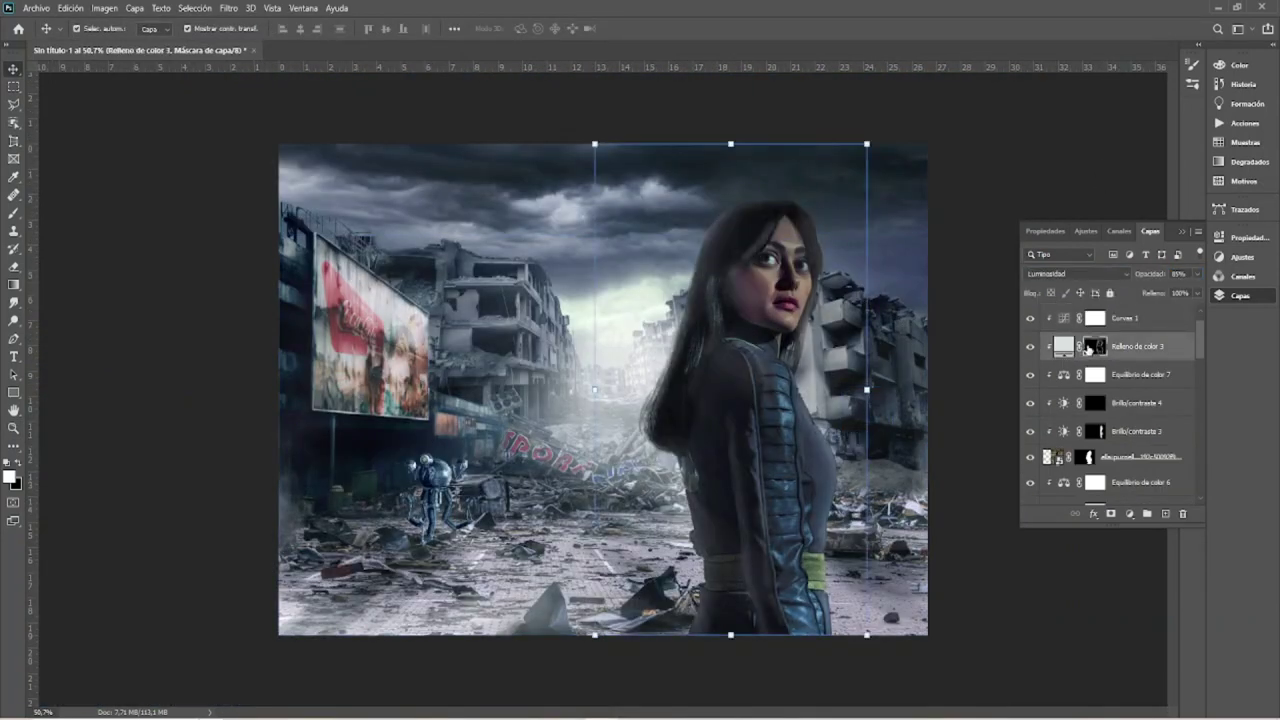
Step: Paint the fill layer's mask over the woman's cheek, hairline and hair edge
{"action": "key", "text": "b"}
{"action": "scroll", "coordinate": [677, 282], "scroll_direction": "up", "scroll_amount": 3}
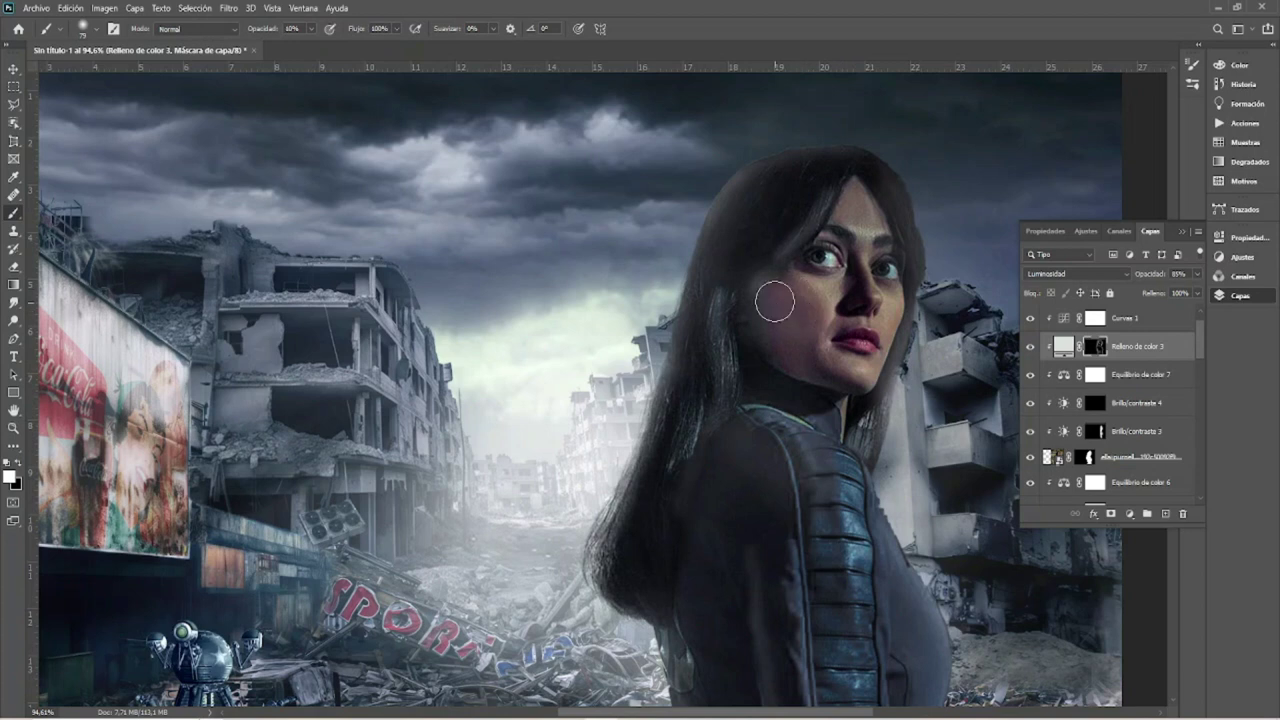
{"action": "left_click_drag", "start_coordinate": [775, 302], "coordinate": [704, 241]}
{"action": "left_click_drag", "start_coordinate": [793, 364], "coordinate": [818, 259]}
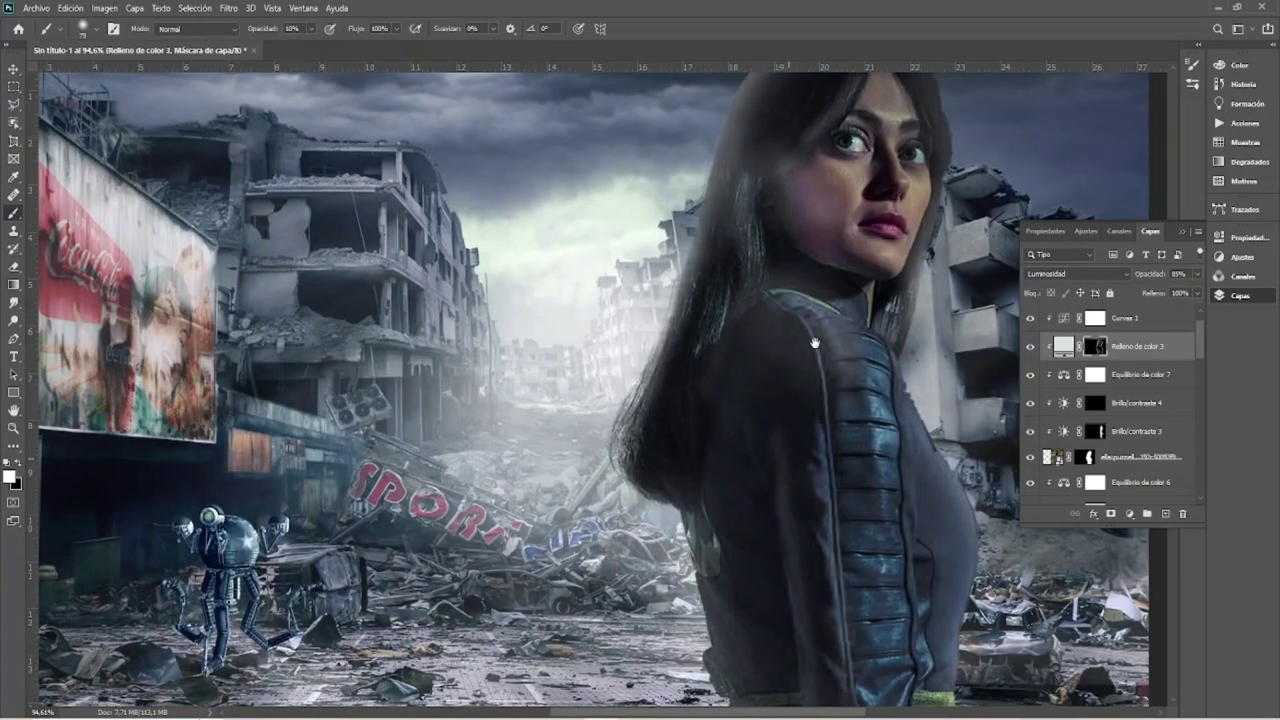
{"action": "left_click_drag", "start_coordinate": [745, 562], "coordinate": [735, 458]}
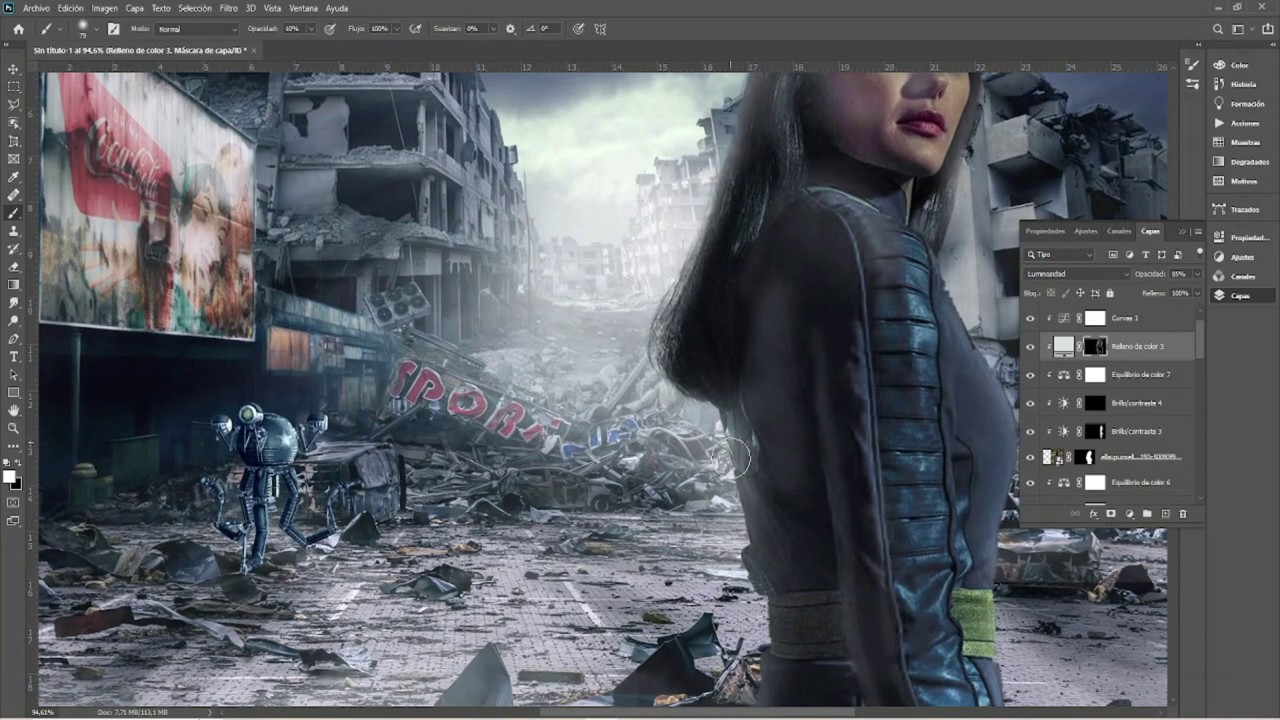
{"action": "left_click_drag", "start_coordinate": [800, 362], "coordinate": [825, 482]}
{"action": "left_click_drag", "start_coordinate": [714, 434], "coordinate": [735, 365]}
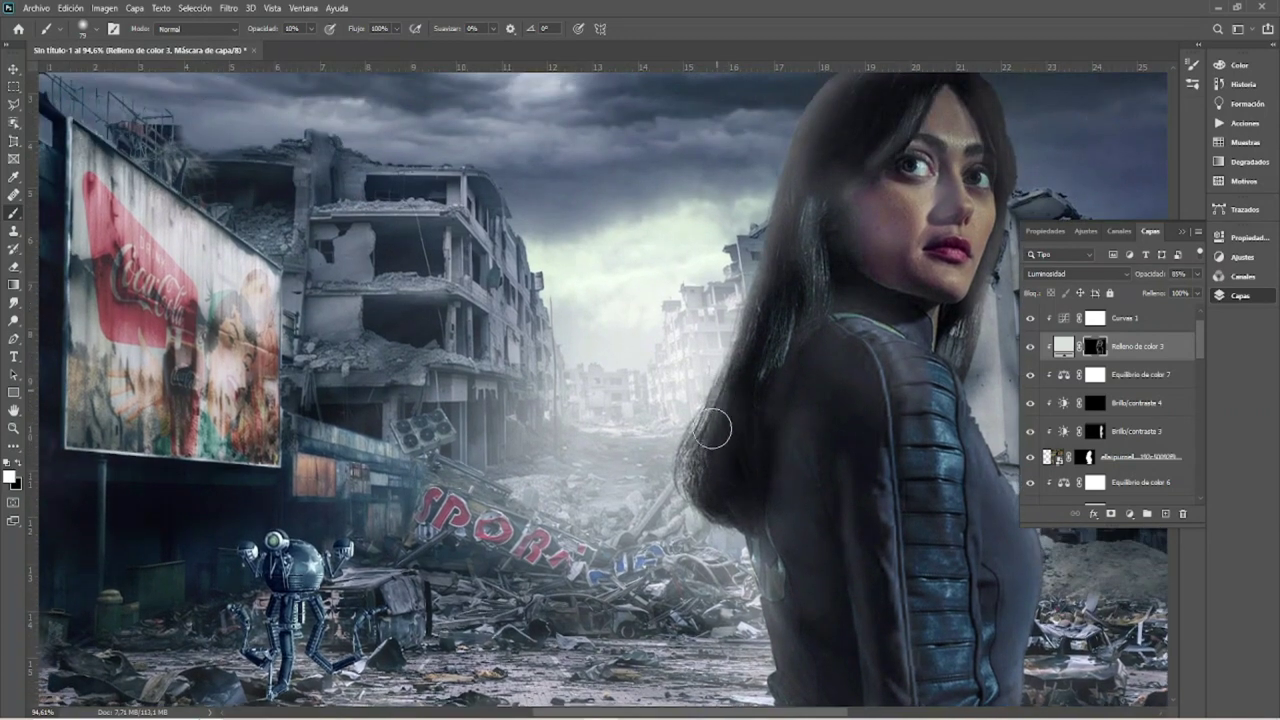
{"action": "mouse_move", "coordinate": [846, 386]}
{"action": "left_mouse_down"}
{"action": "mouse_move", "coordinate": [809, 643]}
{"action": "mouse_move", "coordinate": [815, 336]}
{"action": "left_mouse_up"}
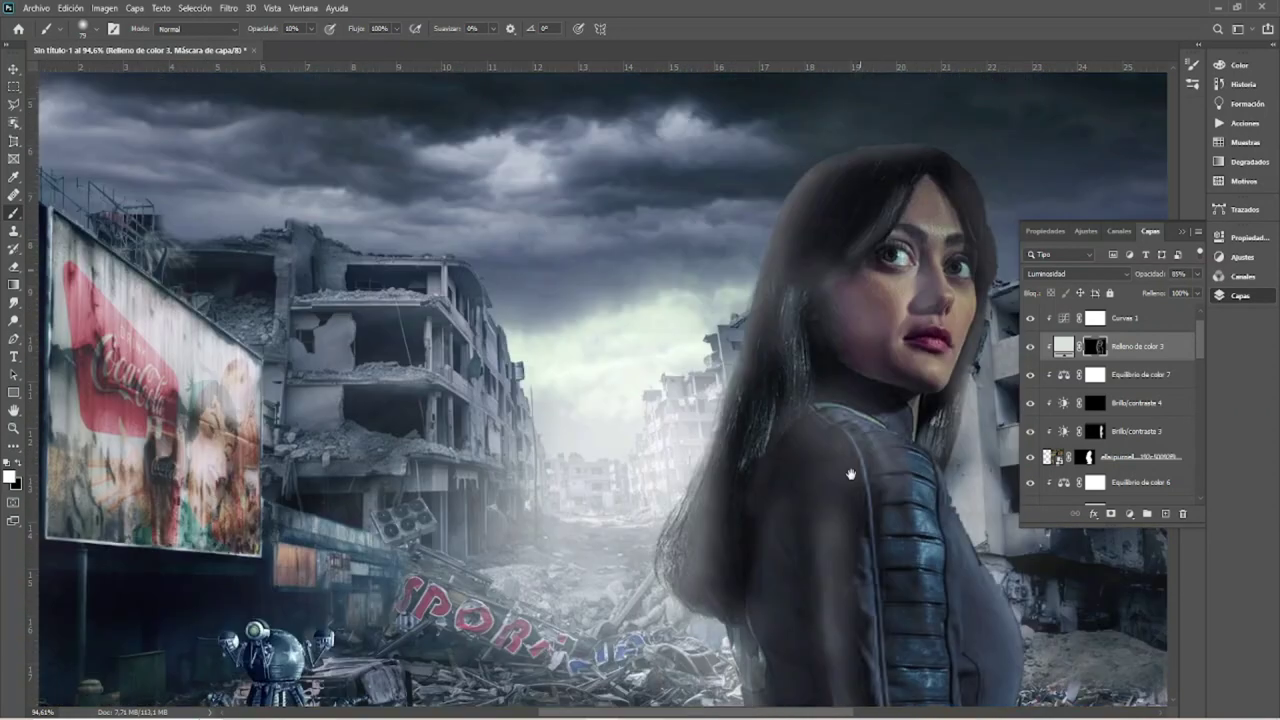
{"action": "scroll", "coordinate": [731, 428], "scroll_direction": "down", "scroll_amount": 5}
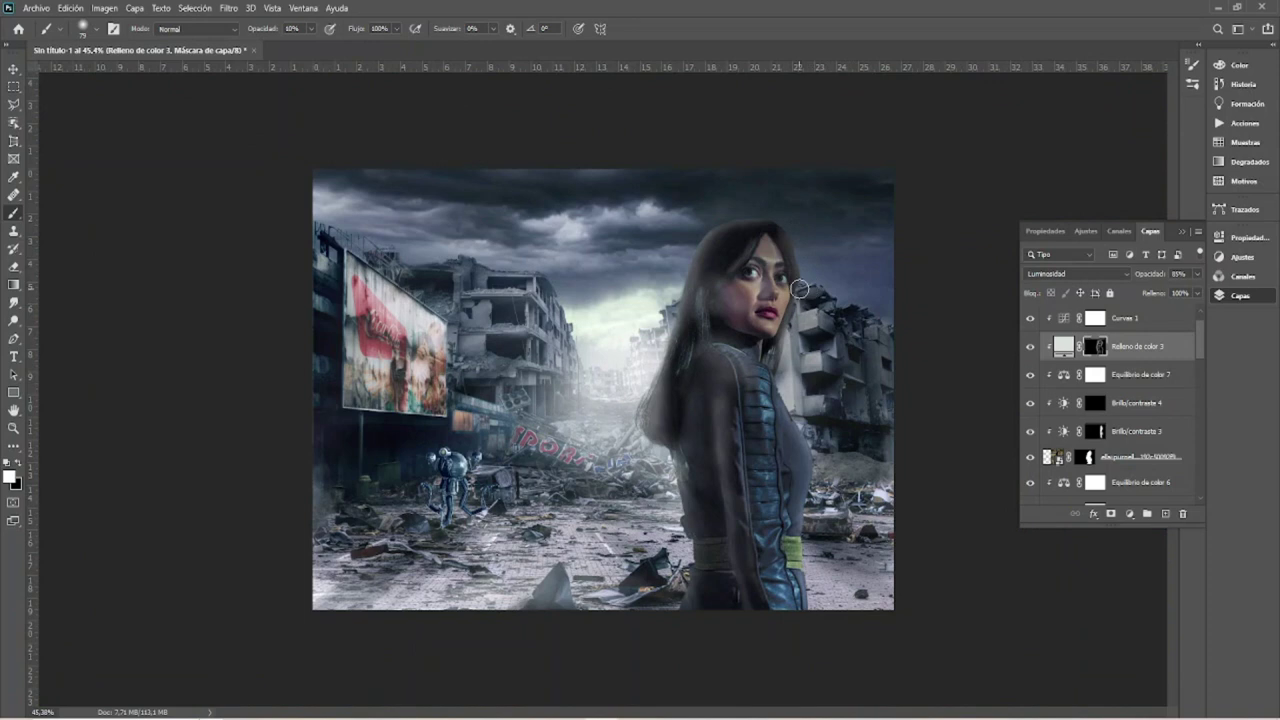
Step: Split Relleno de color 3's Underlying Layer black slider to 21 so the darkest tones show through
{"action": "double_click", "coordinate": [1174, 346]}
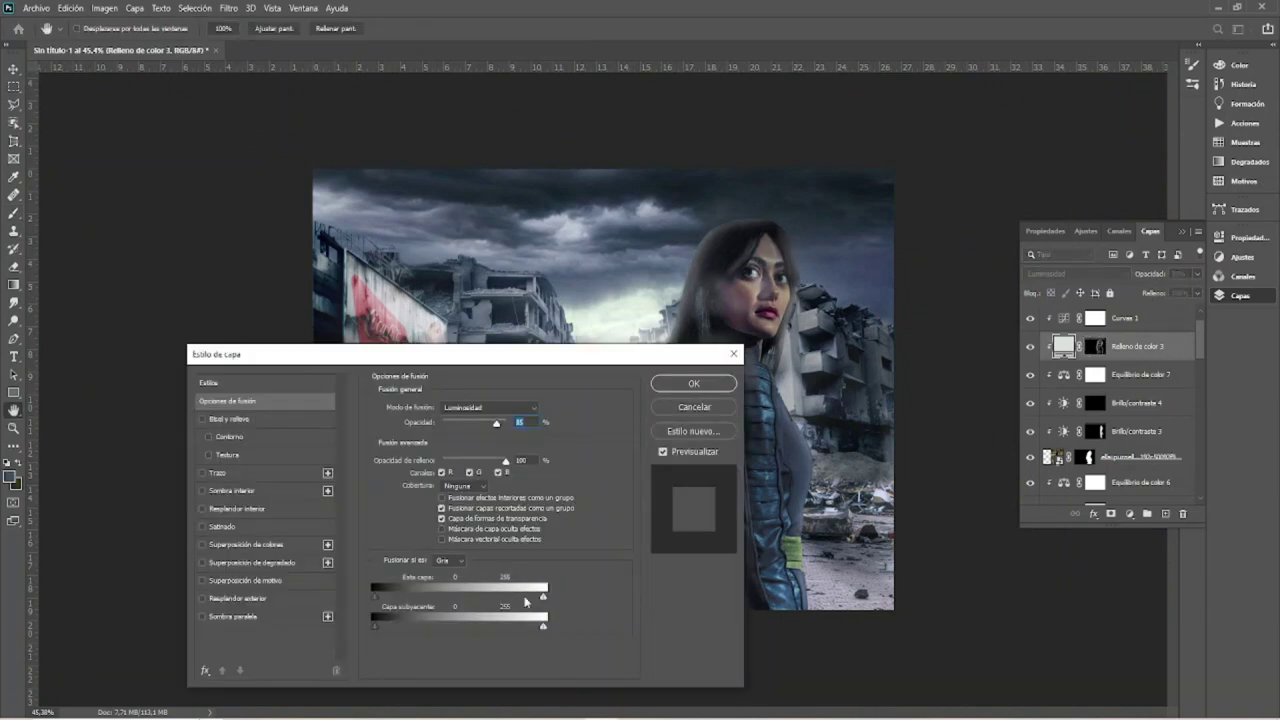
{"action": "left_click_drag", "start_coordinate": [373, 627], "coordinate": [385, 625]}
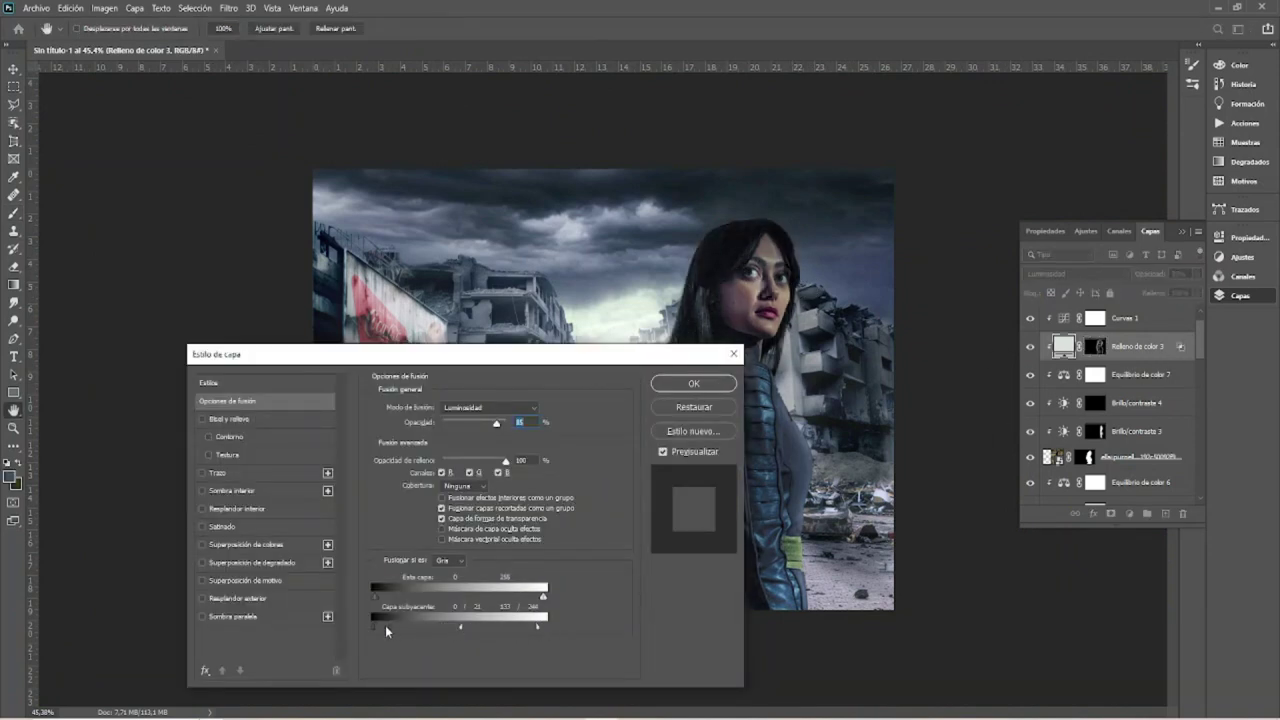
{"action": "left_click", "coordinate": [693, 383]}
{"action": "key", "text": "z"}
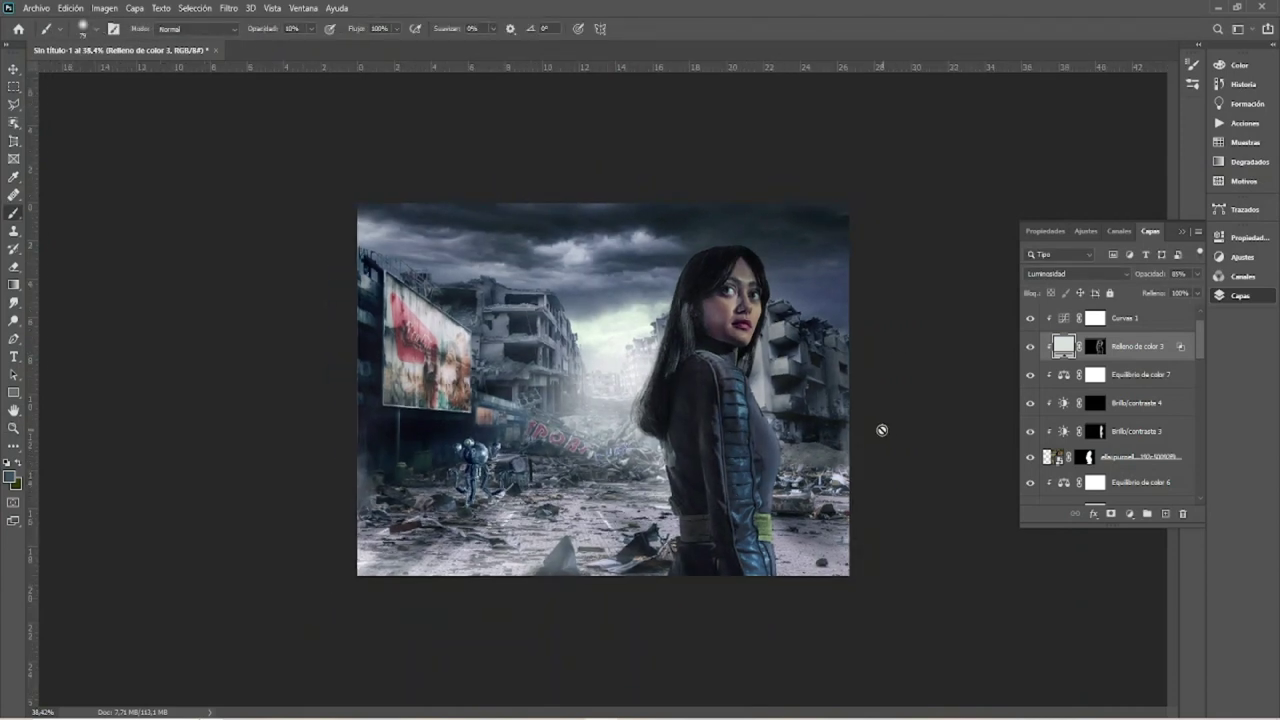
{"action": "left_click_drag", "start_coordinate": [780, 300], "coordinate": [806, 322]}
Step: Shift Equilibrio de color 6's midtones toward red, then set its shadows to -15, 0, +19
{"action": "key", "text": "v"}
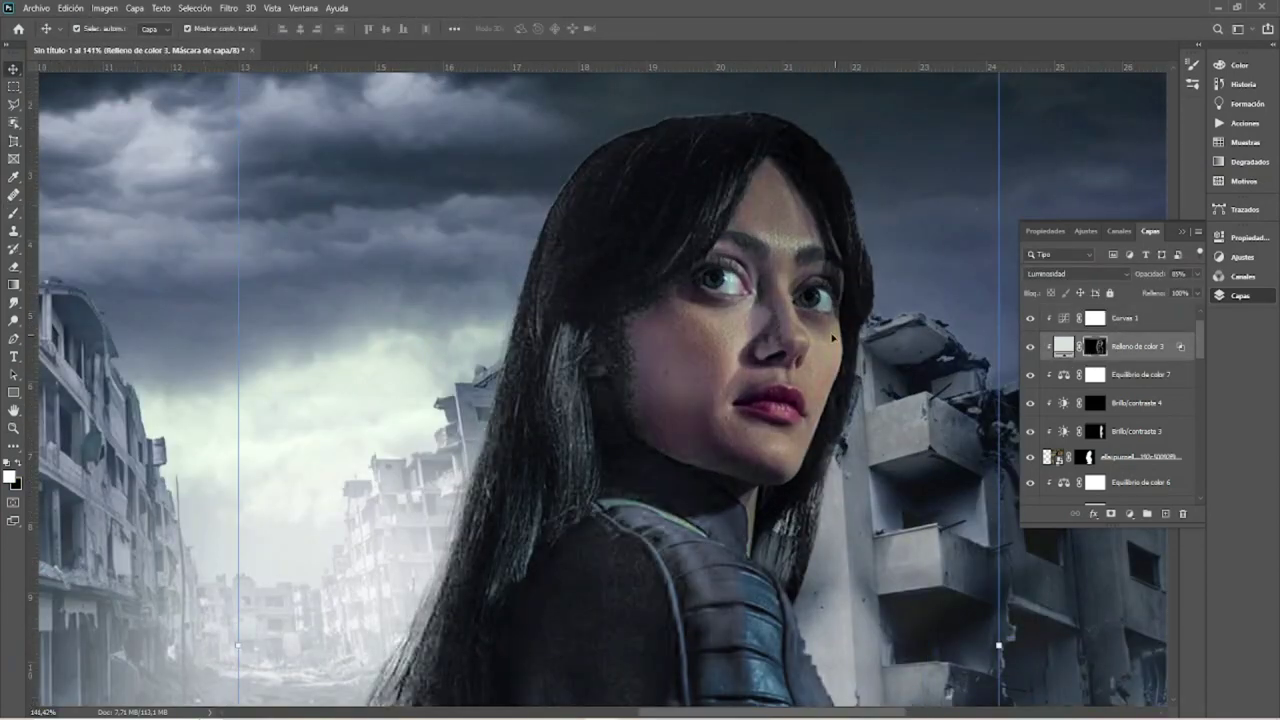
{"action": "key", "text": "b"}
{"action": "key", "text": "x"}
{"action": "key", "text": "ctrl+semicolon"}
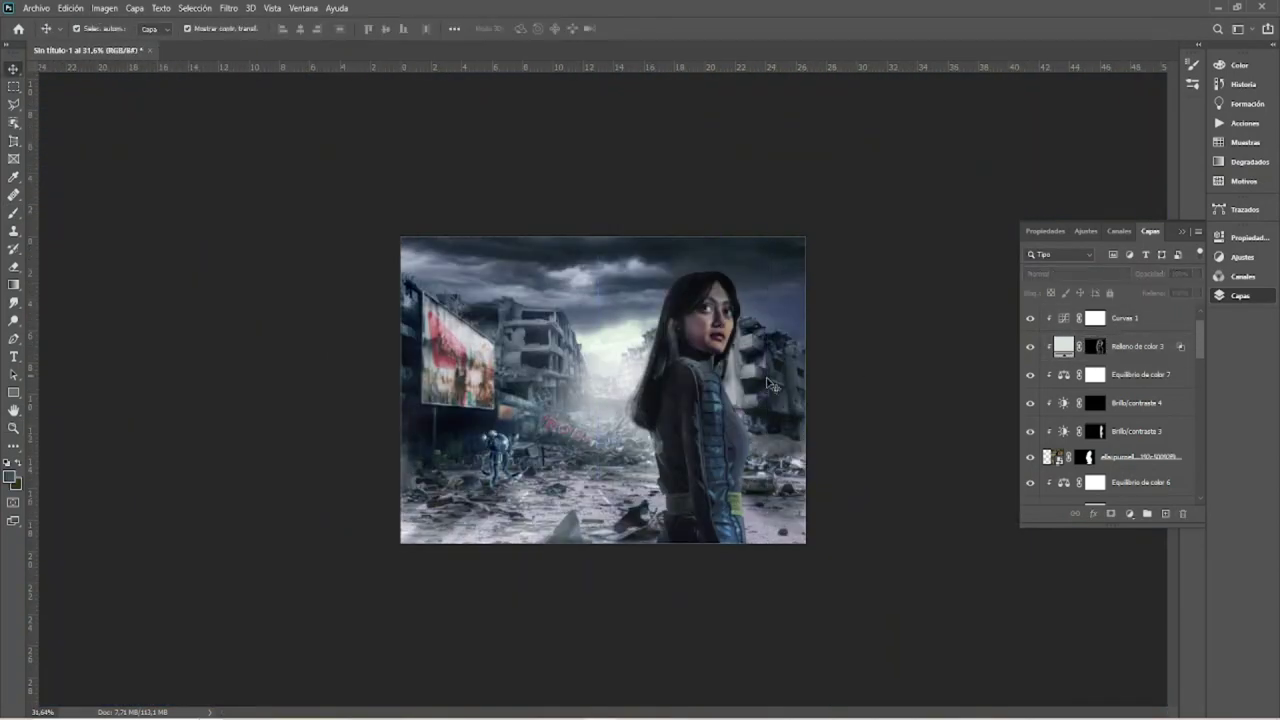
{"action": "scroll", "coordinate": [1134, 462], "scroll_direction": "down", "scroll_amount": 3}
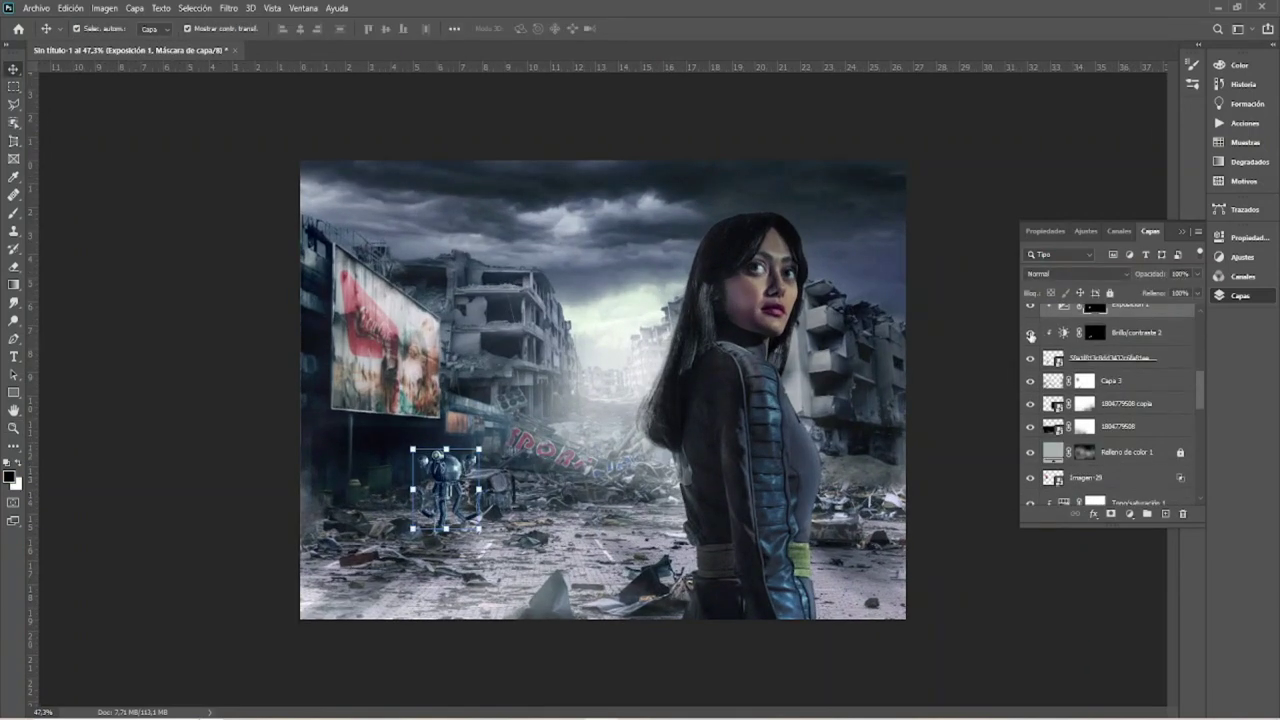
{"action": "left_click", "coordinate": [1107, 426]}
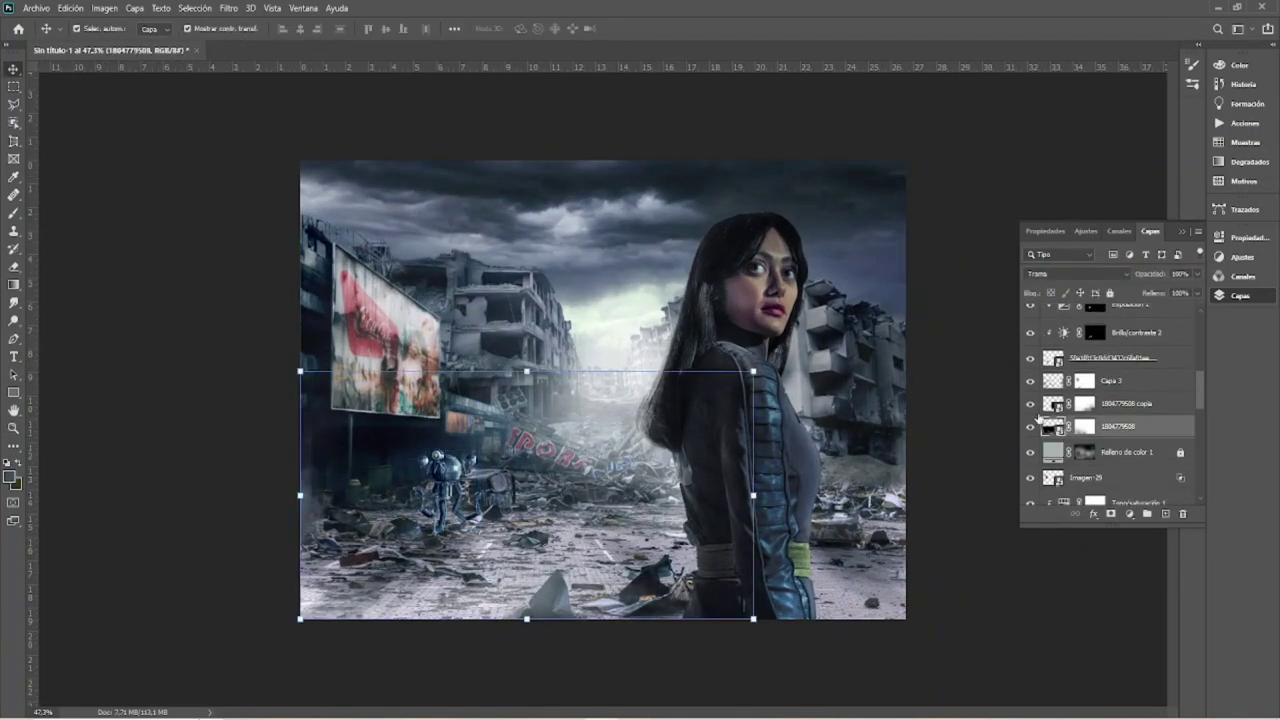
{"action": "scroll", "coordinate": [1107, 410], "scroll_direction": "up", "scroll_amount": 2}
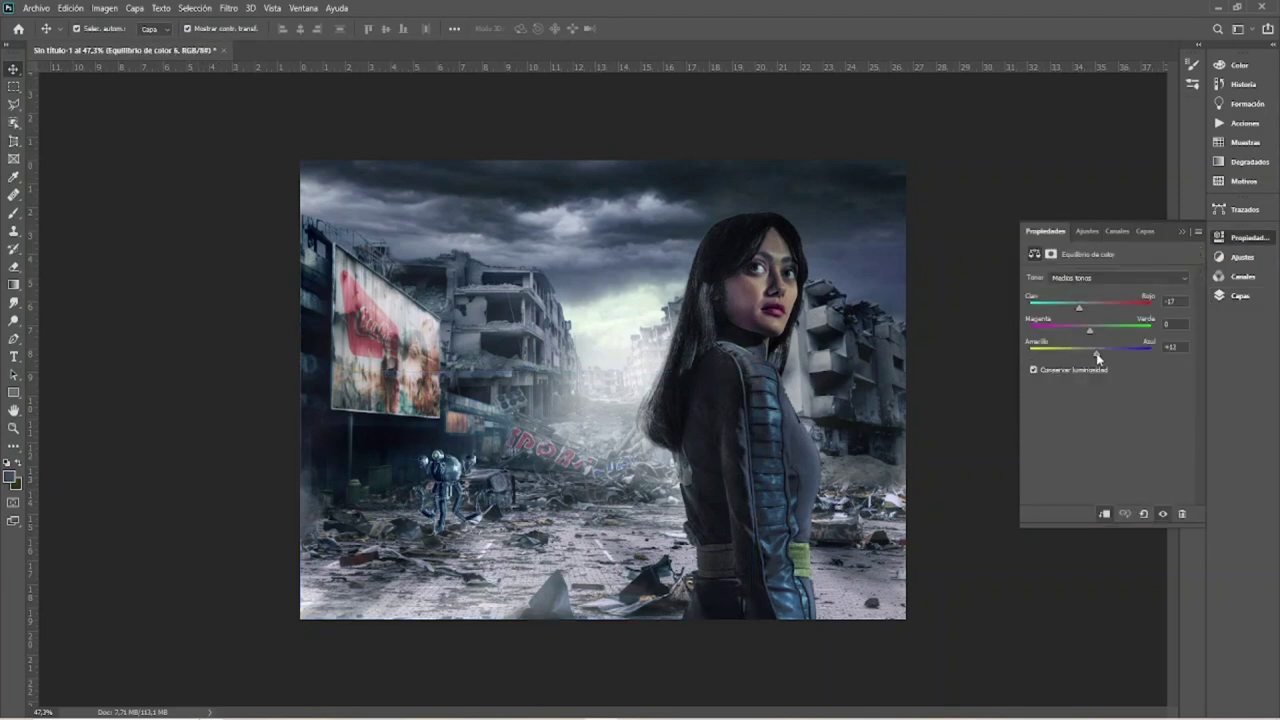
{"action": "left_click_drag", "start_coordinate": [1080, 308], "coordinate": [1096, 308]}
{"action": "key", "text": "alt+1"}
Step: Commit the placed OpticsPlus_Light_Ray_15 image's transform
{"action": "left_click", "coordinate": [1248, 237]}
{"action": "key", "text": "z"}
{"action": "left_click_drag", "start_coordinate": [925, 423], "coordinate": [895, 423]}
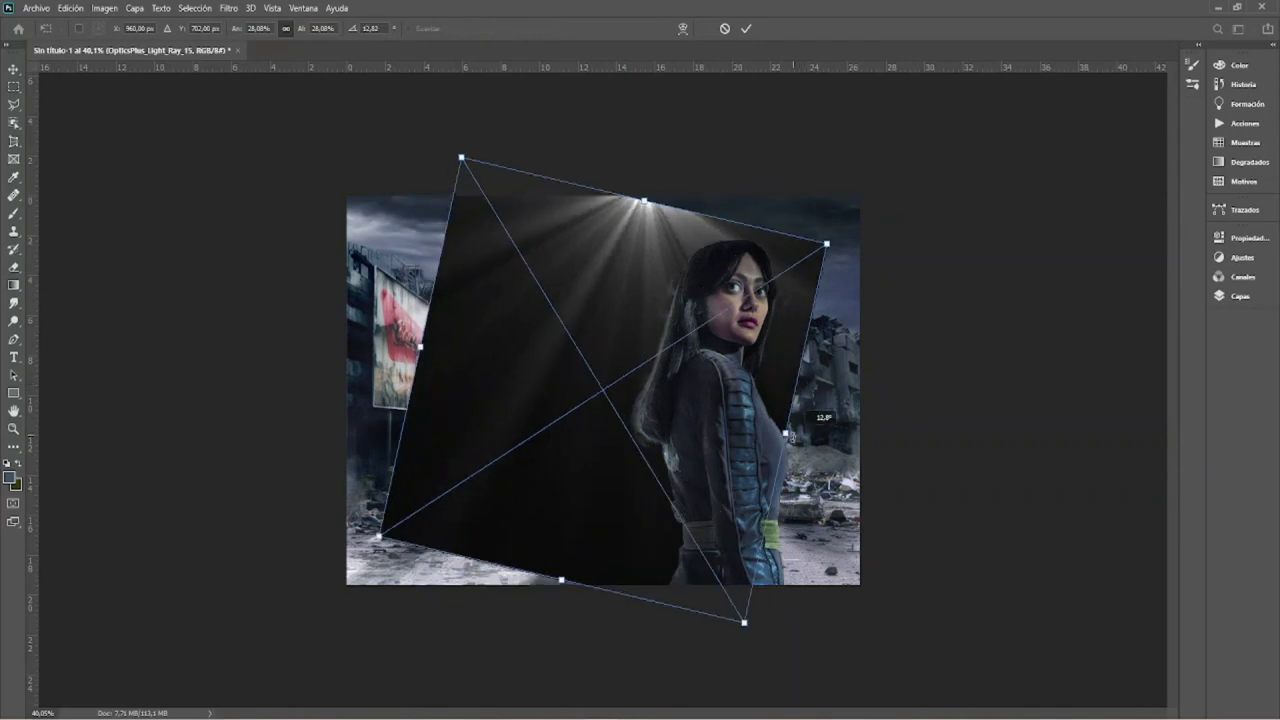
{"action": "key", "text": "Return"}
Step: Set the OpticsPlus_Light_Ray_15 layer to Trama blending so the rays glow
{"action": "left_click", "coordinate": [1240, 296]}
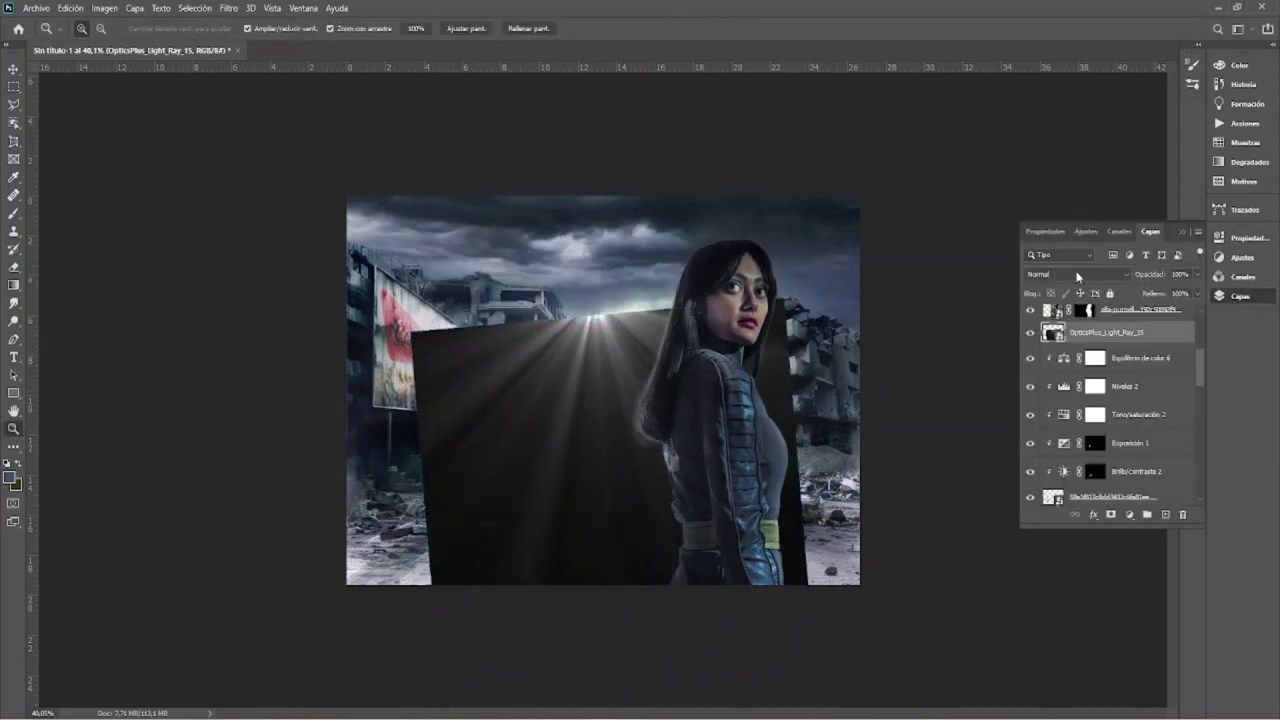
{"action": "left_click", "coordinate": [1075, 274]}
{"action": "left_click", "coordinate": [1057, 390]}
{"action": "key", "text": "ctrl+plus"}
{"action": "key", "text": "v"}
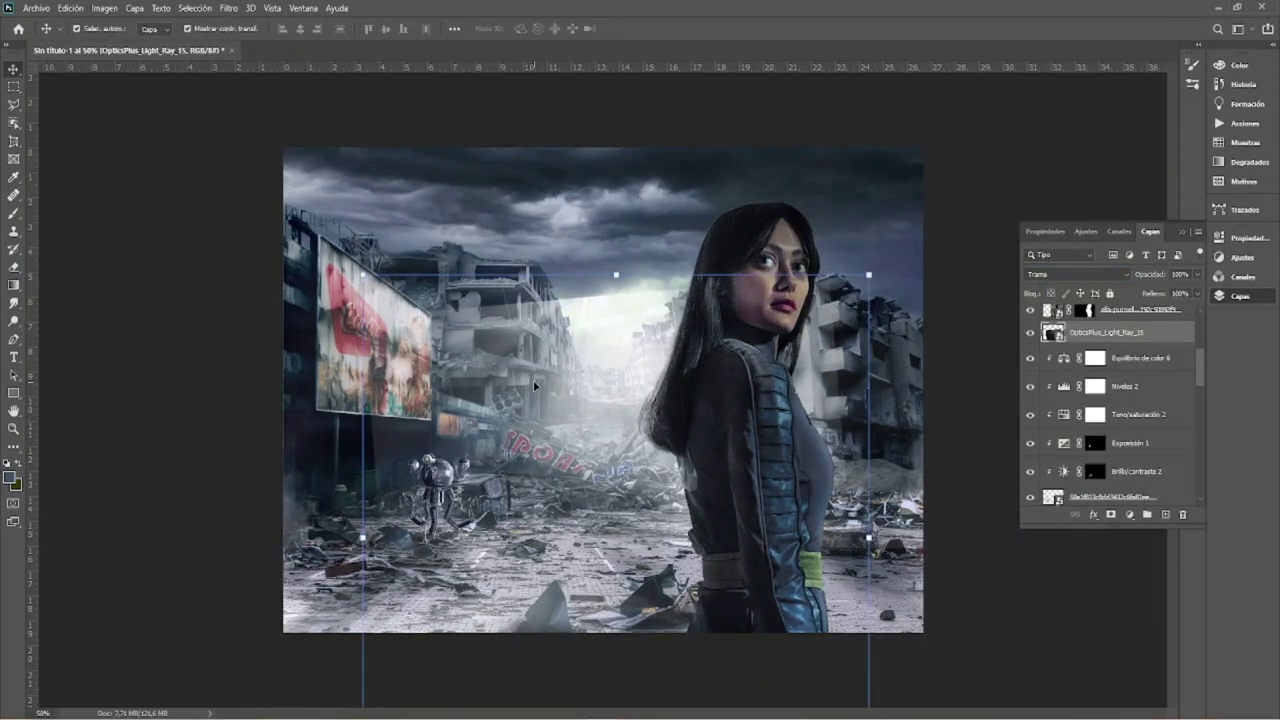
{"action": "key", "text": "ctrl+minus"}
Step: Try distorting the light rays' corners, then undo and keep the original shape
{"action": "key", "text": "ctrl+t"}
{"action": "left_click_drag", "start_coordinate": [483, 594], "coordinate": [272, 490]}
{"action": "mouse_move", "coordinate": [716, 593]}
{"action": "left_mouse_down"}
{"action": "mouse_move", "coordinate": [937, 566]}
{"action": "mouse_move", "coordinate": [980, 606]}
{"action": "left_mouse_up"}
{"action": "left_click_drag", "start_coordinate": [735, 352], "coordinate": [766, 351]}
{"action": "left_click_drag", "start_coordinate": [501, 334], "coordinate": [454, 319]}
{"action": "key", "text": "ctrl+z"}
{"action": "key", "text": "ctrl+z"}
{"action": "key", "text": "ctrl+z"}
{"action": "key", "text": "ctrl+z"}
{"action": "key", "text": "ctrl+z"}
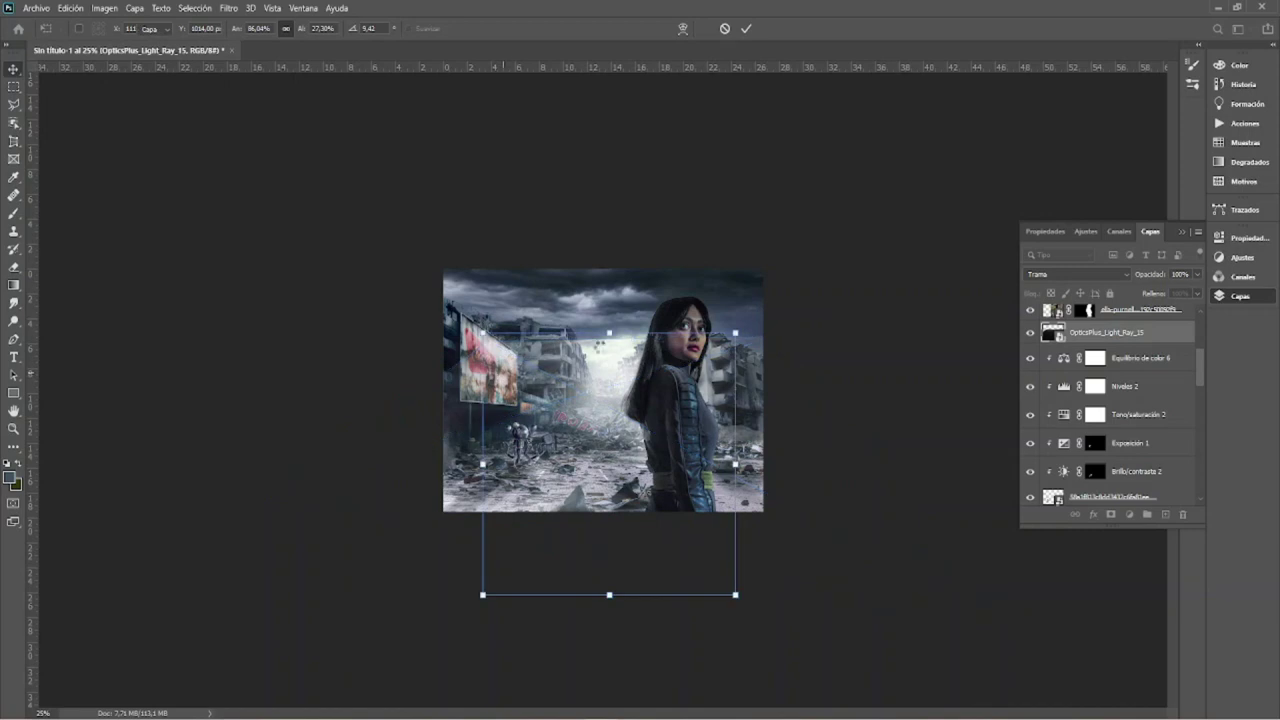
{"action": "key", "text": "Return"}
Step: Place OpticsPlus_Dust_Particles_01 over the scene, stretched across the canvas
{"action": "key", "text": "b"}
{"action": "key", "text": "ctrl+plus"}
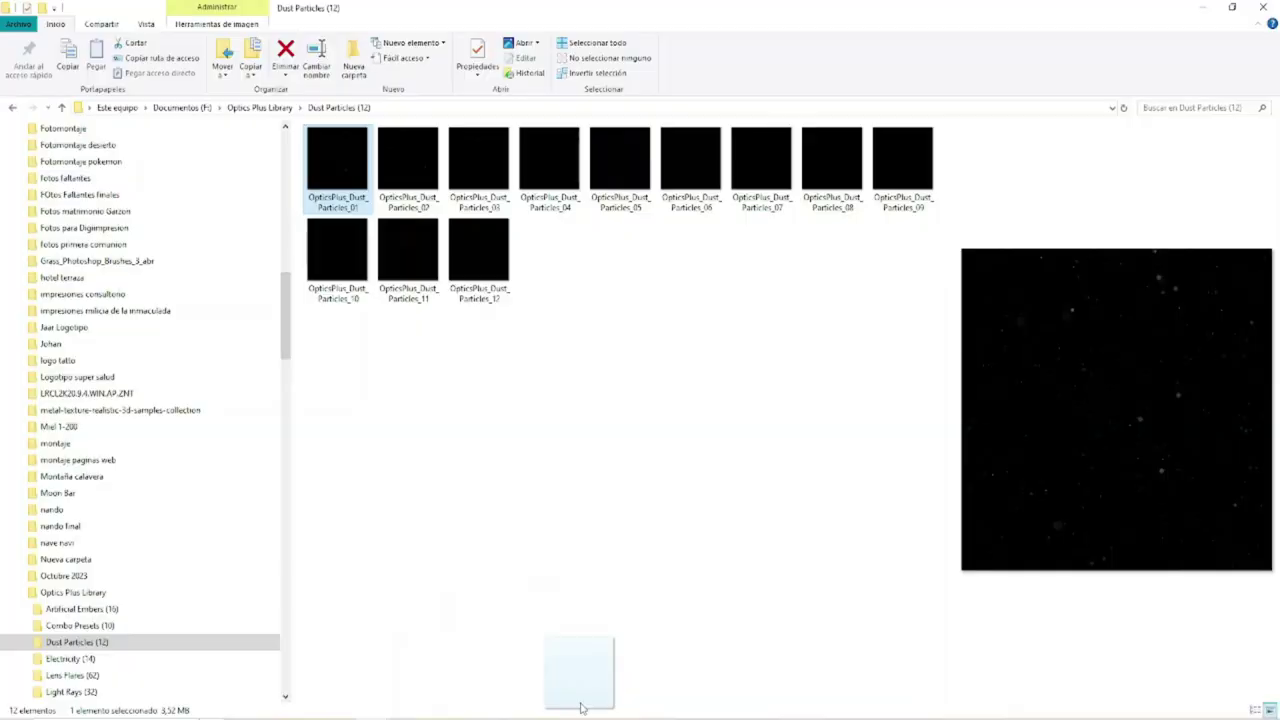
{"action": "left_click_drag", "start_coordinate": [580, 708], "coordinate": [600, 400]}
{"action": "left_click_drag", "start_coordinate": [843, 386], "coordinate": [920, 386]}
{"action": "key", "text": "Return"}
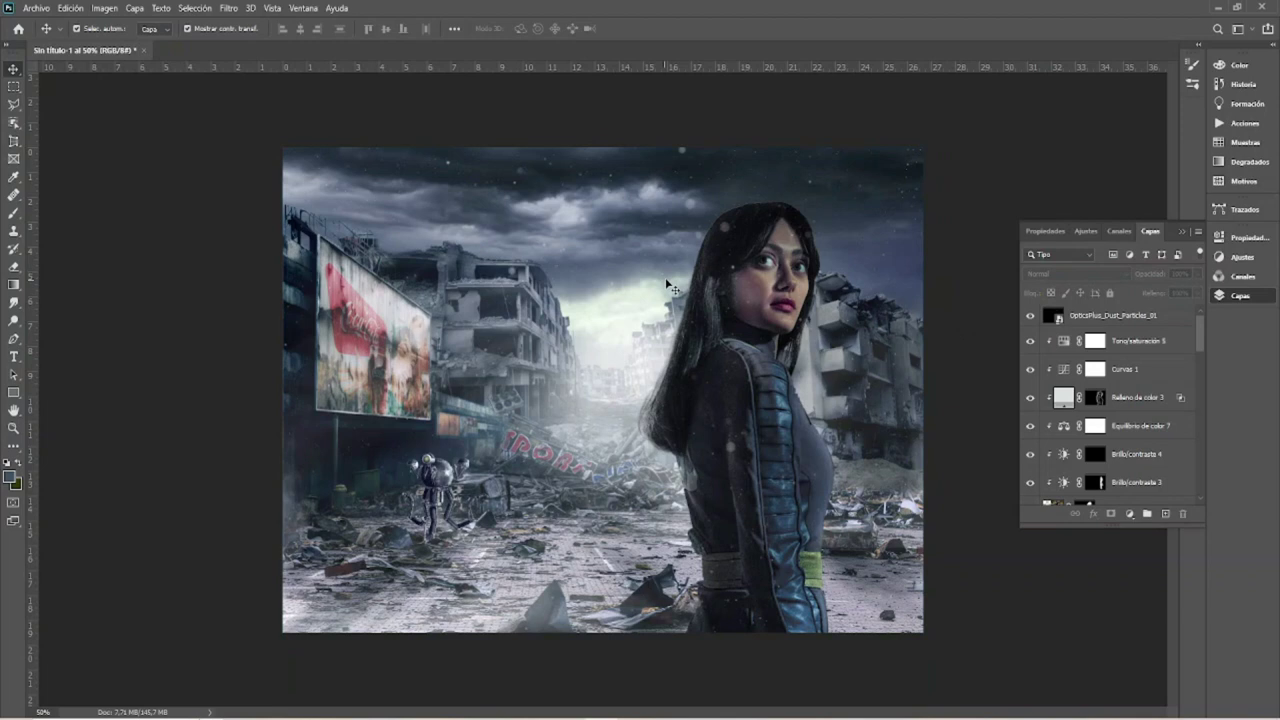
Step: Enlarge the dust-particles layer beyond the canvas edges
{"action": "key", "text": "ctrl+minus"}
{"action": "mouse_move", "coordinate": [616, 520]}
{"action": "left_mouse_down"}
{"action": "mouse_move", "coordinate": [798, 508]}
{"action": "mouse_move", "coordinate": [734, 486]}
{"action": "left_mouse_up"}
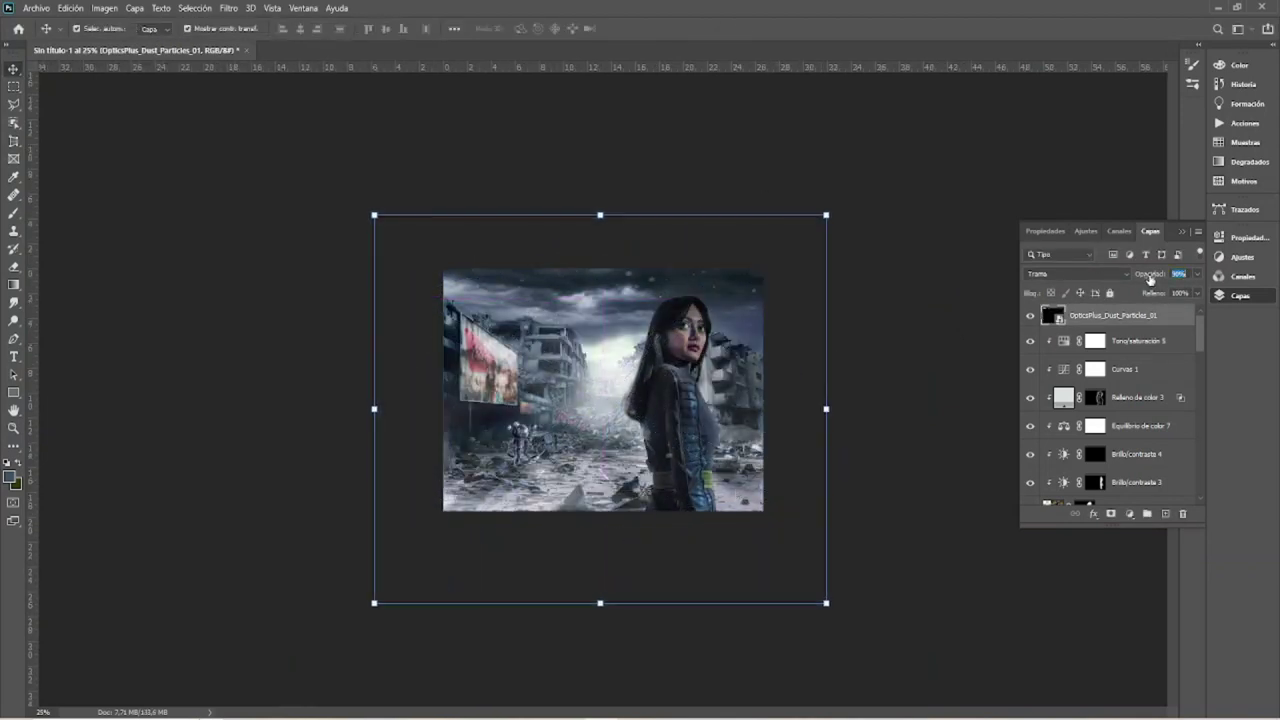
{"action": "key", "text": "Return"}
{"action": "scroll", "coordinate": [703, 508], "scroll_direction": "up", "scroll_amount": 2}
Step: Add a rotated copy of the dust layer, then group everything into Grupo 1 with a merged copy
{"action": "key", "text": "ctrl+j"}
{"action": "key", "text": "ctrl+t"}
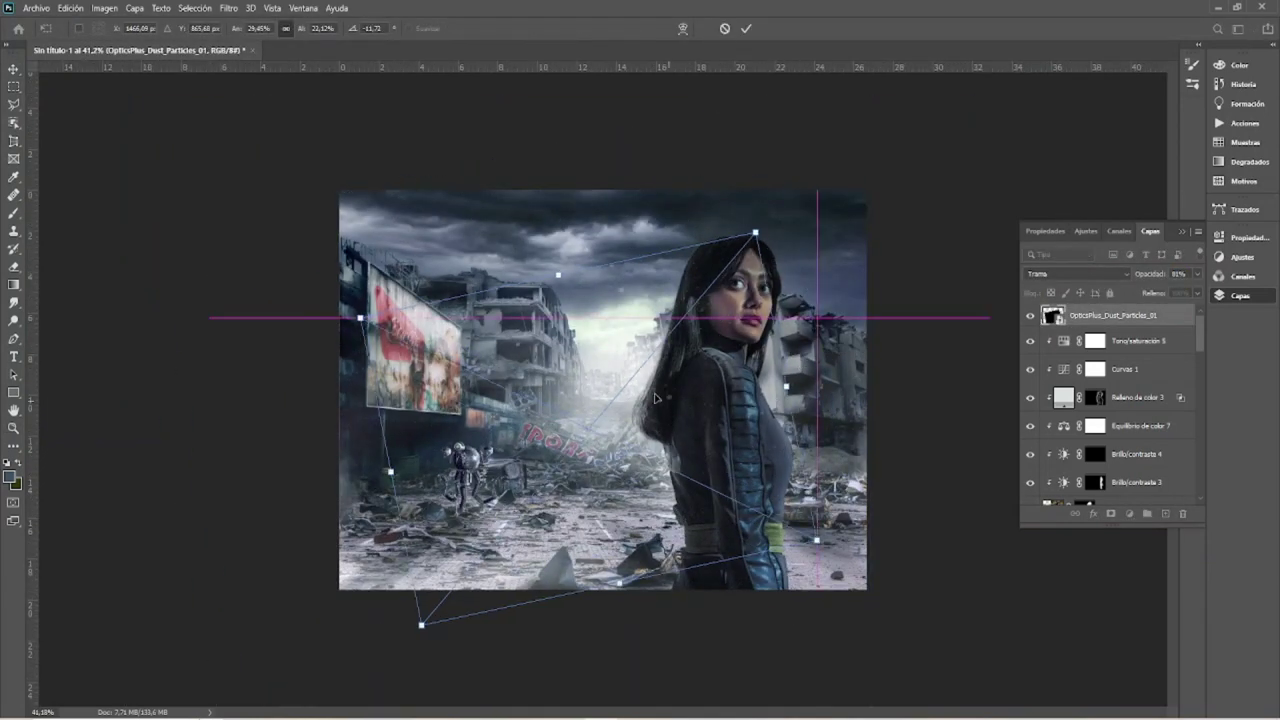
{"action": "left_click_drag", "start_coordinate": [735, 135], "coordinate": [926, 300]}
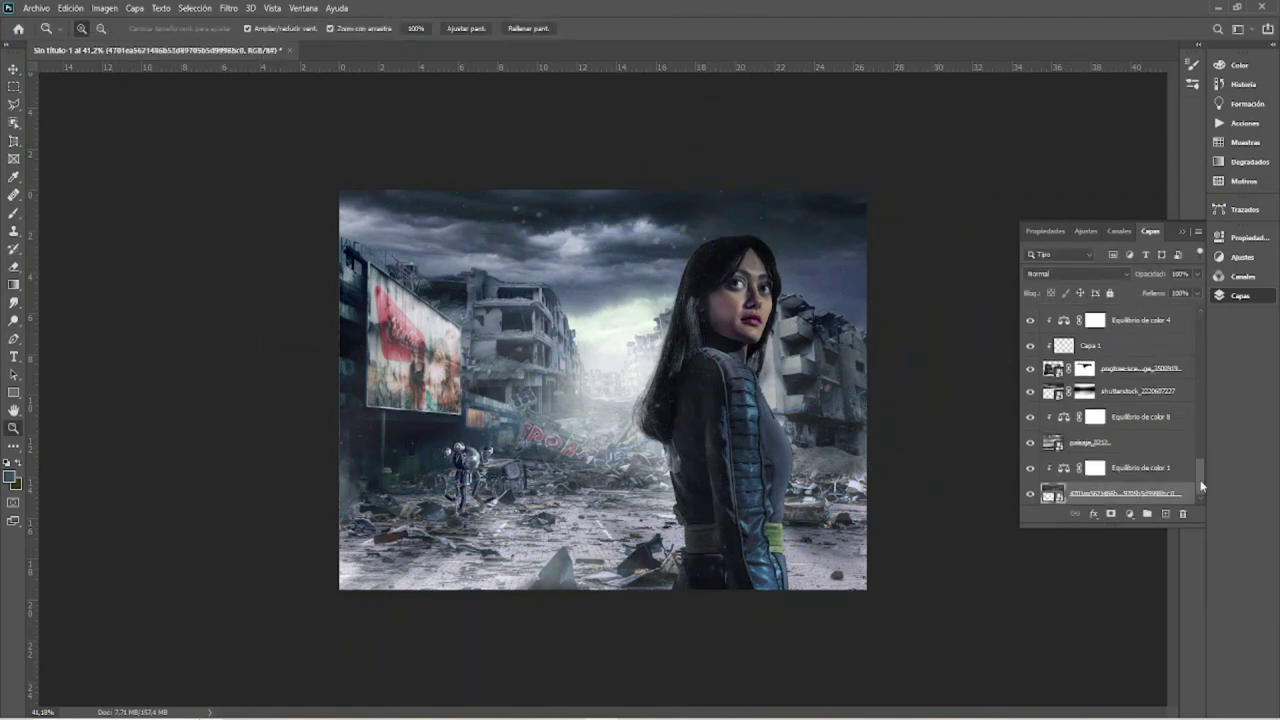
{"action": "key", "text": "c"}
{"action": "key", "text": "Return"}
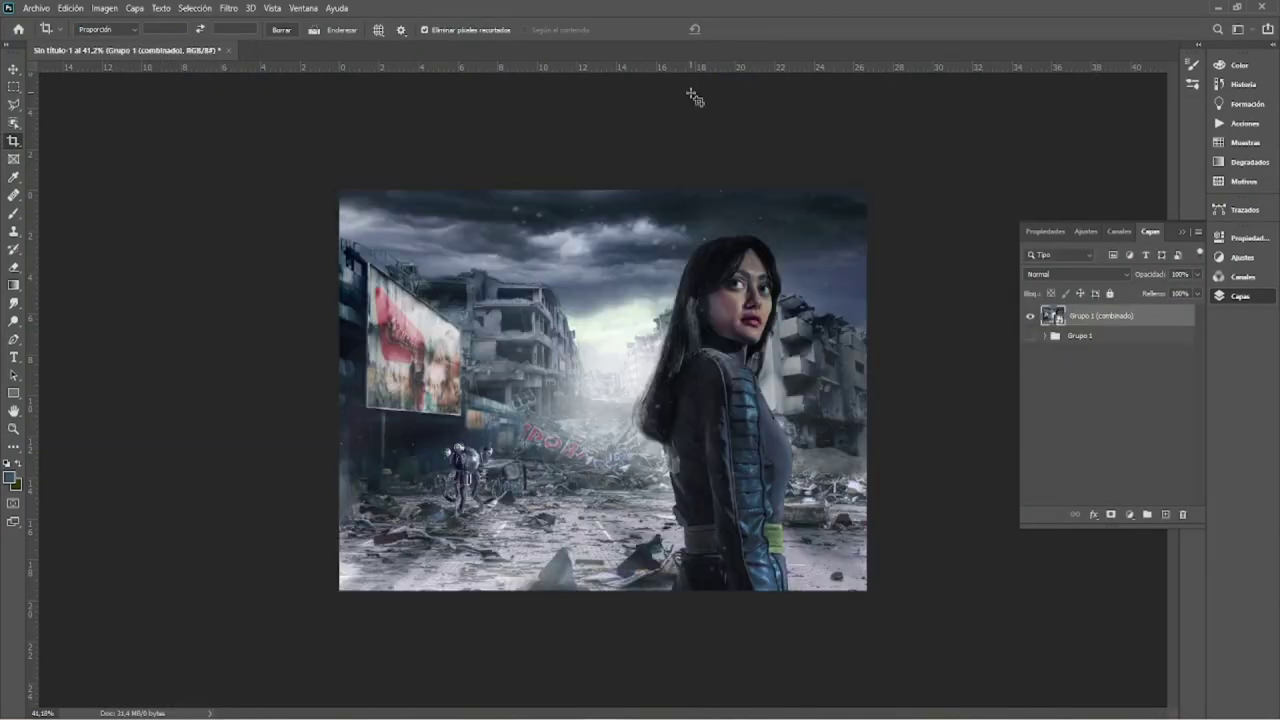
Step: In Camera Raw, warm temperature to +7, lift shadows to +21 and whites to +18
{"action": "key", "text": "z"}
{"action": "left_click", "coordinate": [228, 8]}
{"action": "left_click", "coordinate": [495, 139]}
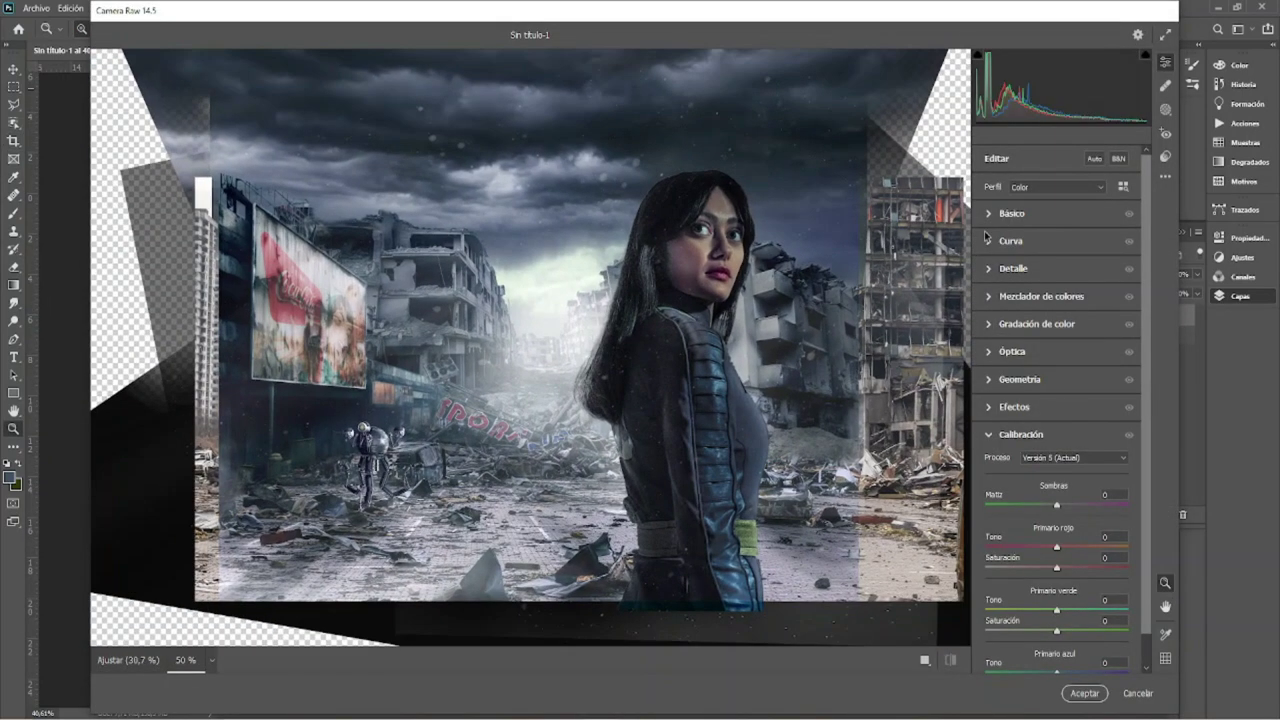
{"action": "left_click", "coordinate": [1000, 213]}
{"action": "left_click_drag", "start_coordinate": [1056, 268], "coordinate": [1067, 269]}
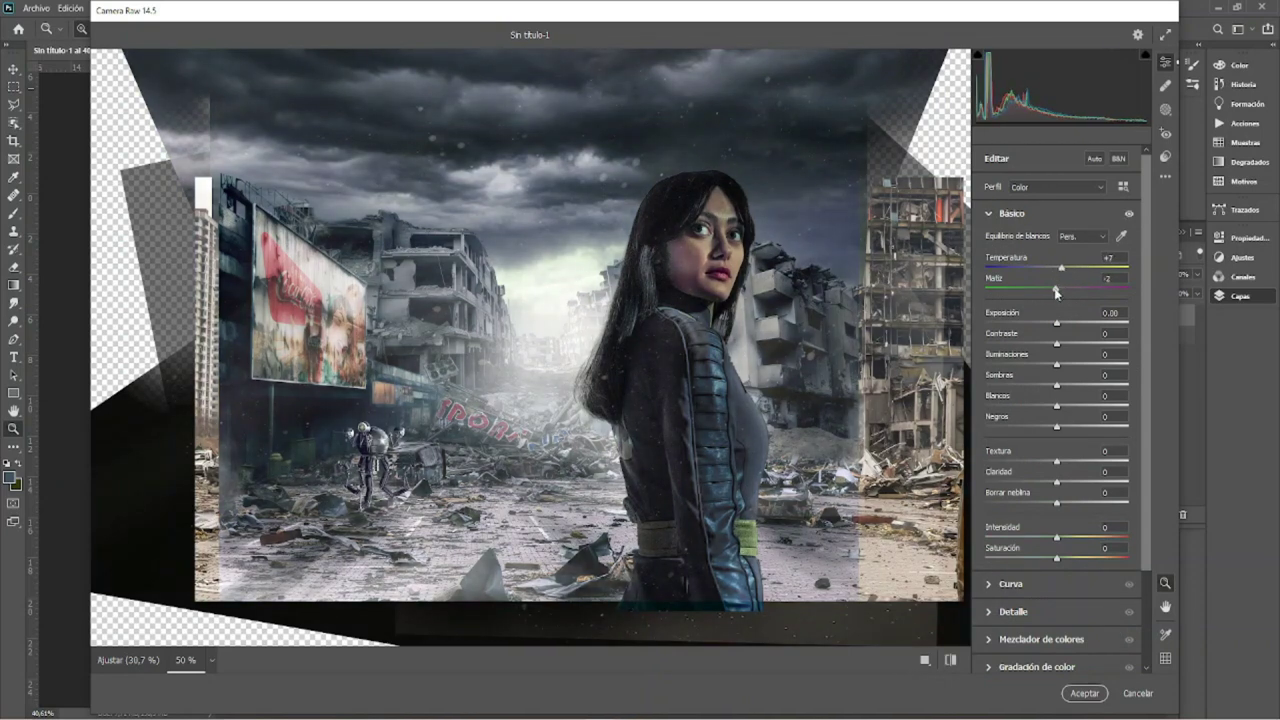
{"action": "left_click_drag", "start_coordinate": [1057, 326], "coordinate": [1067, 366]}
{"action": "left_click", "coordinate": [1079, 406]}
Step: Tweak the red tone curve, add a slight negative vignette and apply the Camera Raw grade
{"action": "scroll", "coordinate": [1059, 400], "scroll_direction": "down", "scroll_amount": 2}
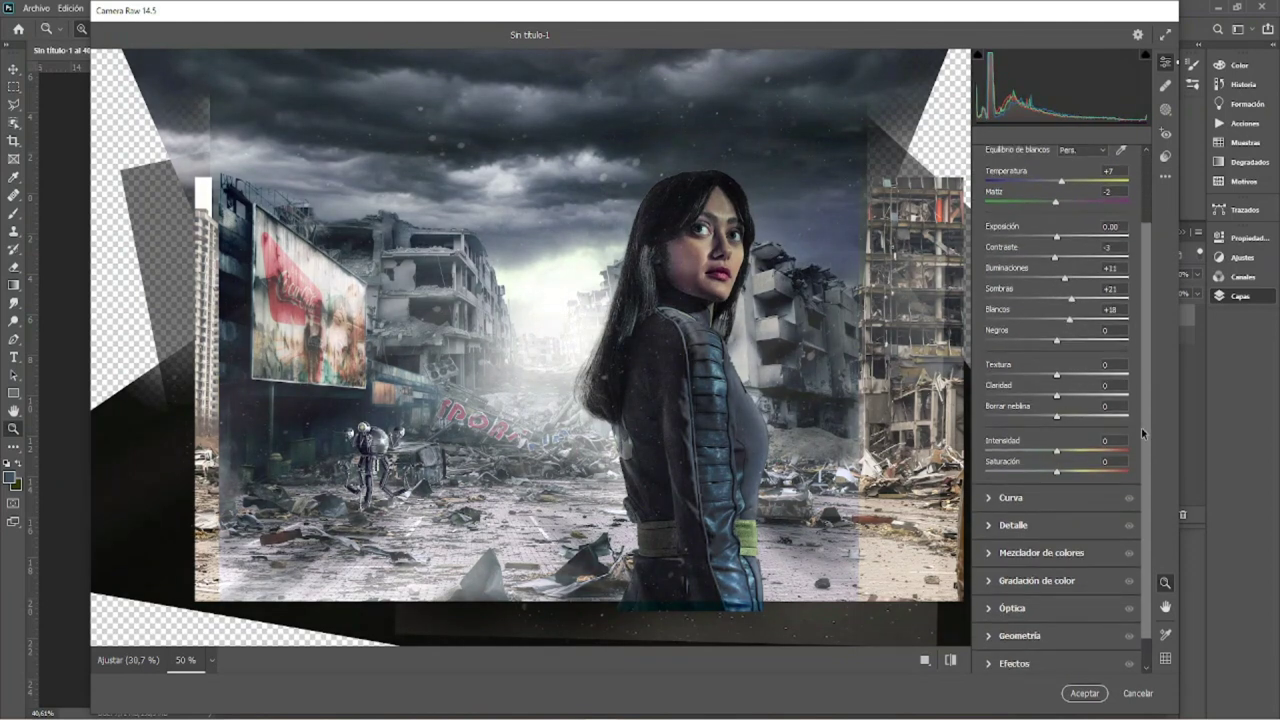
{"action": "left_click", "coordinate": [1015, 497]}
{"action": "left_click", "coordinate": [1053, 264]}
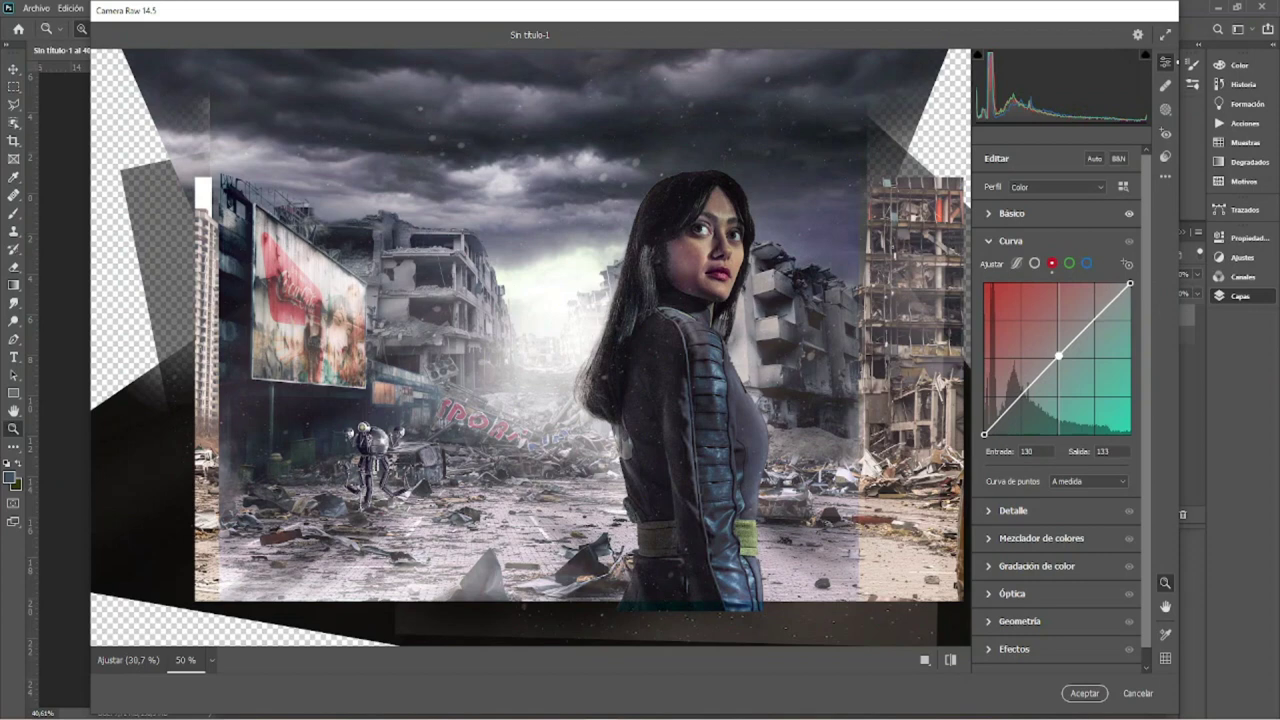
{"action": "left_click", "coordinate": [1060, 500]}
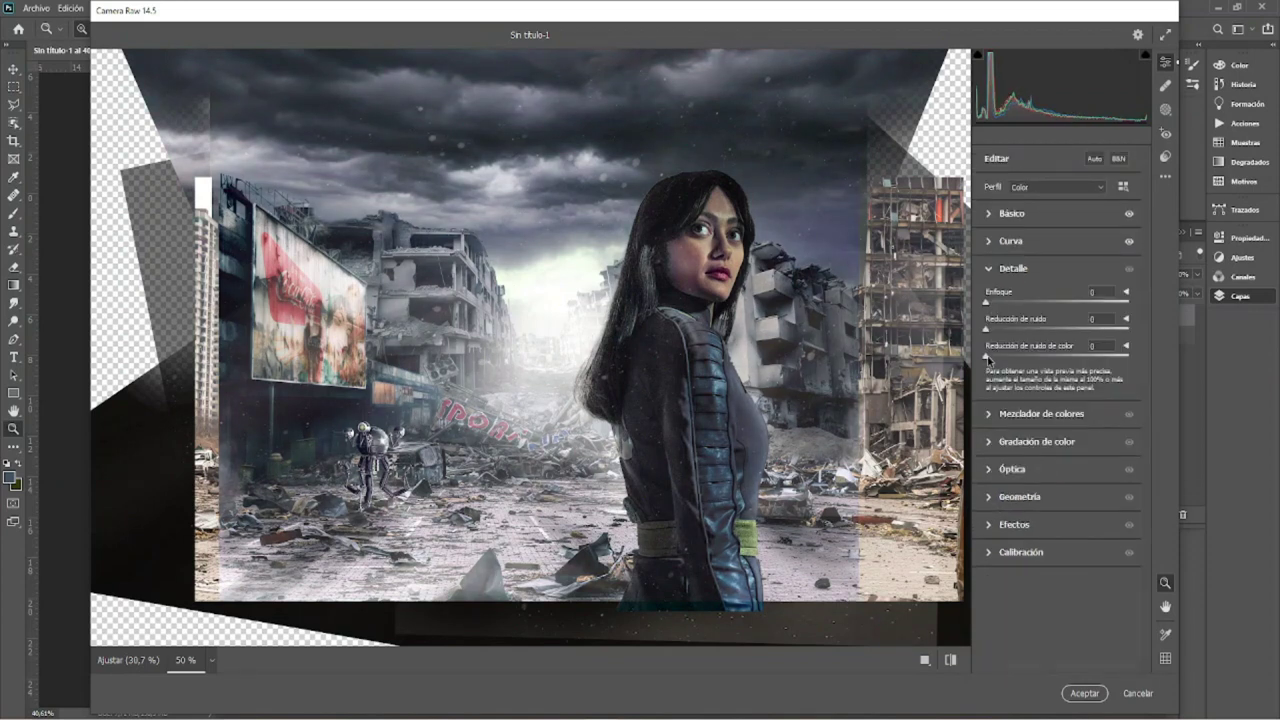
{"action": "left_click", "coordinate": [988, 528]}
{"action": "left_click_drag", "start_coordinate": [1056, 466], "coordinate": [985, 466]}
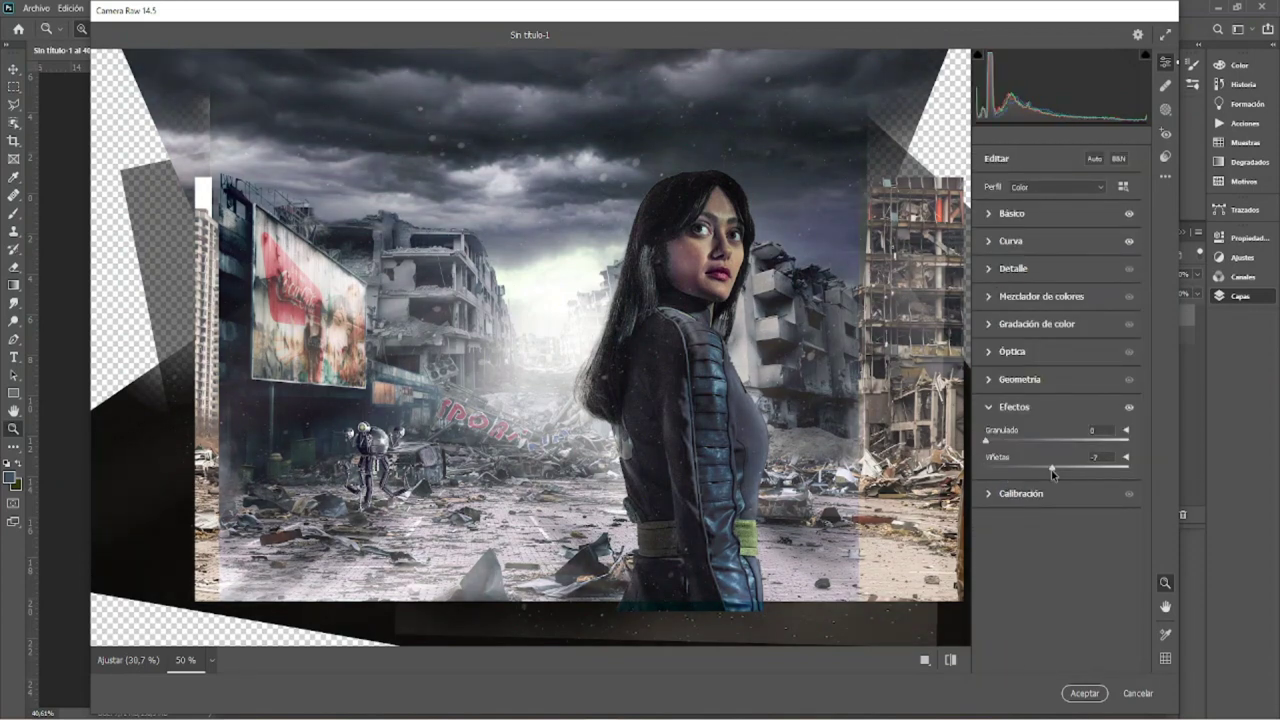
{"action": "left_click", "coordinate": [1083, 693]}
Step: Crop the image back to the canvas bounds
{"action": "key", "text": "c"}
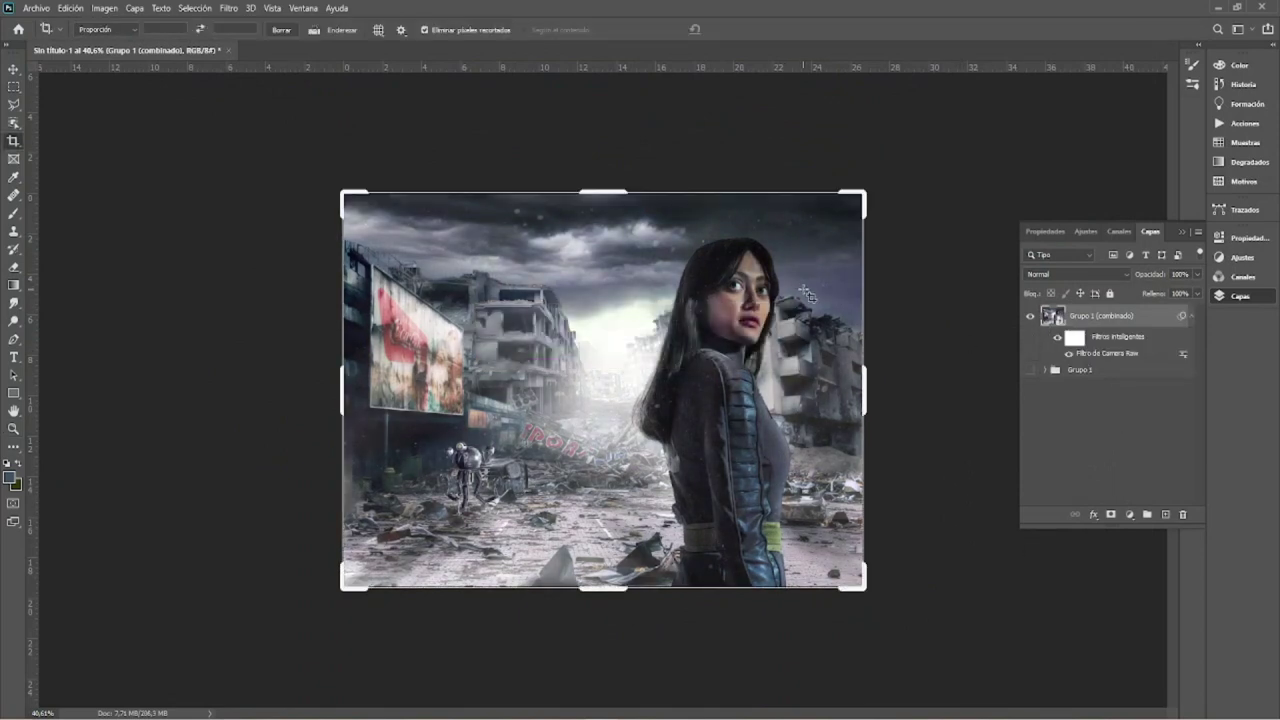
{"action": "key", "text": "ctrl+0"}
{"action": "key", "text": "Return"}
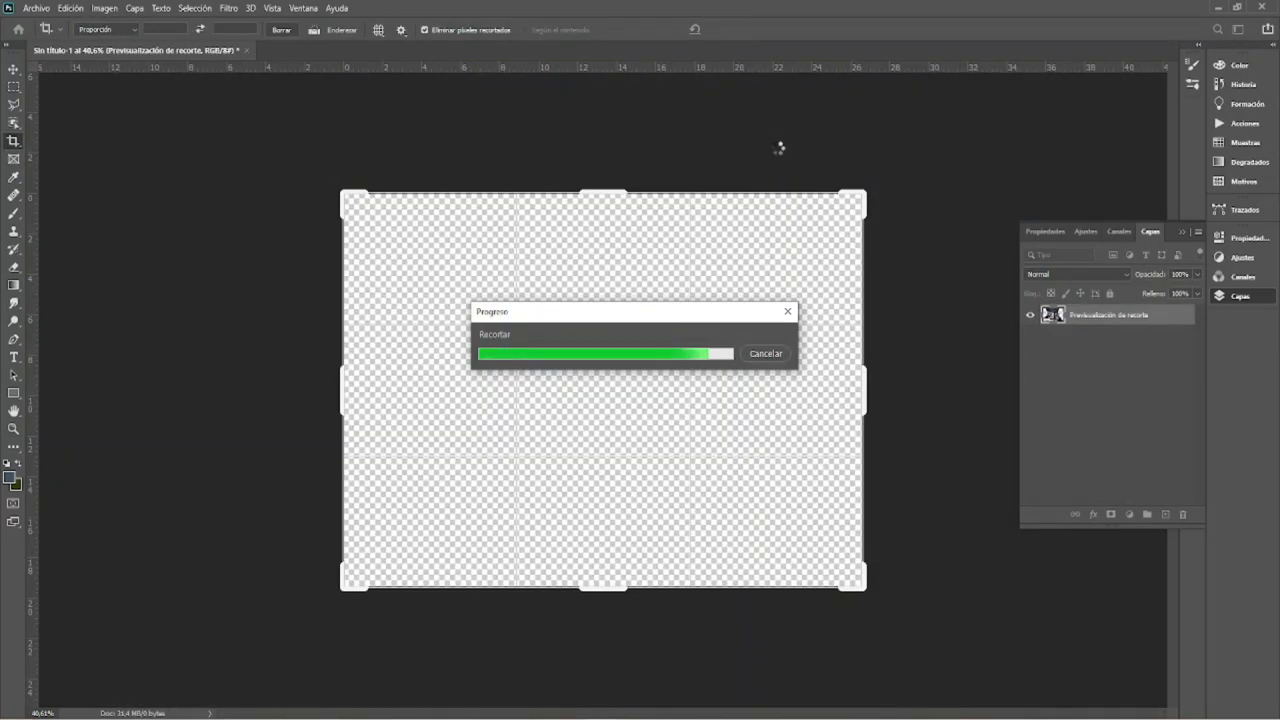
Step: Add a black-to-white radial gradient fill layer, inverted, with 180% scale
{"action": "left_click", "coordinate": [1129, 514]}
{"action": "left_click", "coordinate": [1100, 124]}
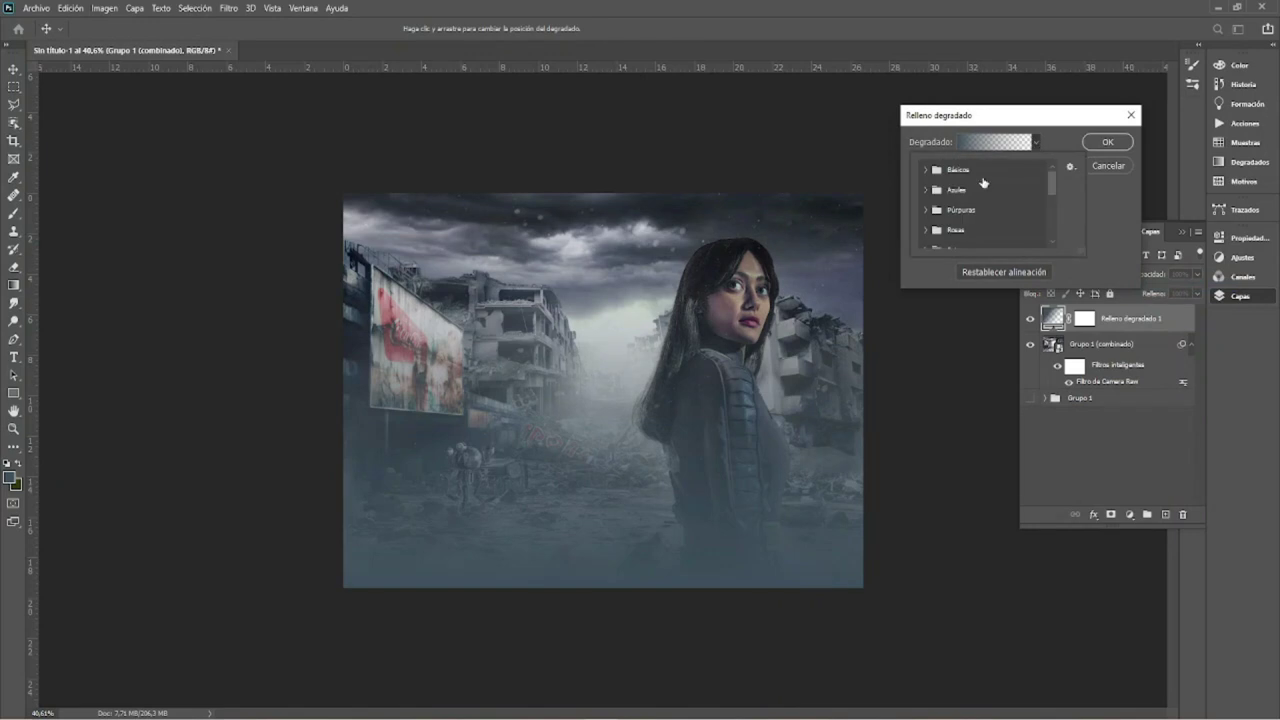
{"action": "left_click", "coordinate": [958, 169]}
{"action": "left_click", "coordinate": [965, 188]}
{"action": "left_click", "coordinate": [1036, 142]}
{"action": "left_click", "coordinate": [983, 164]}
{"action": "left_click", "coordinate": [975, 183]}
{"action": "left_click", "coordinate": [982, 229]}
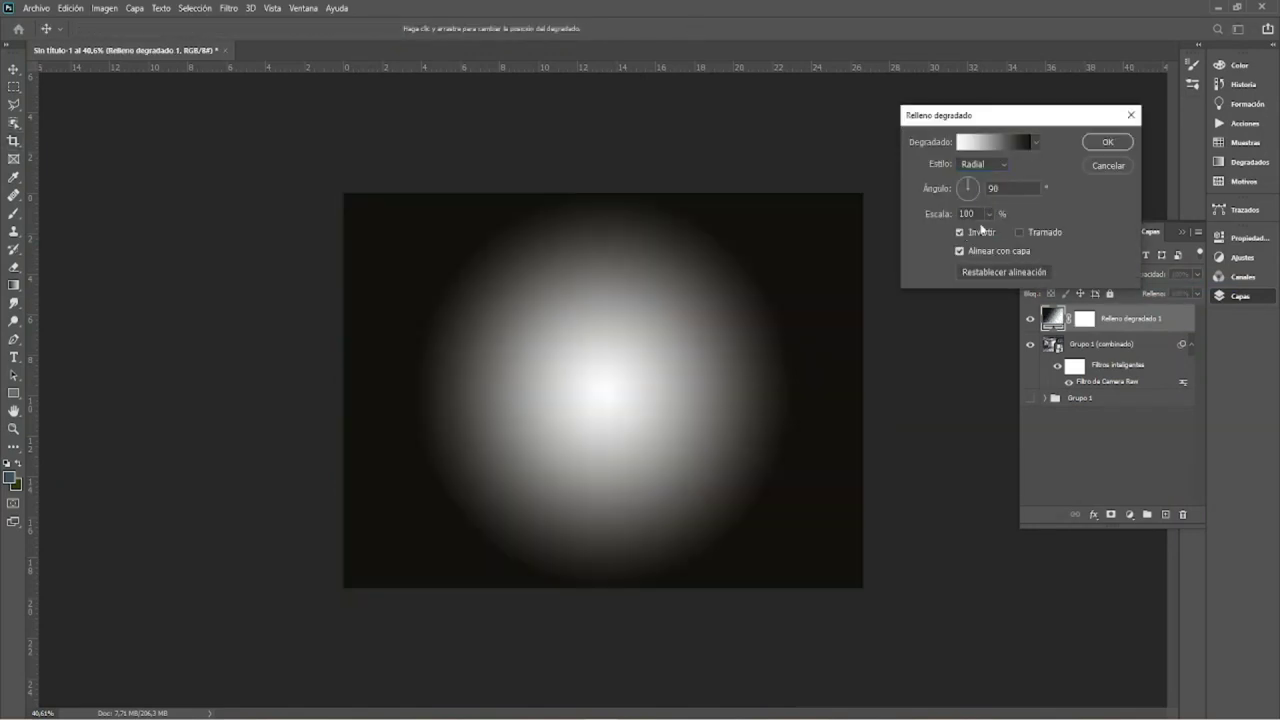
{"action": "left_click_drag", "start_coordinate": [938, 218], "coordinate": [985, 218]}
{"action": "key", "text": "Return"}
Step: Blend Relleno degradado 1 in Multiplicar at 49% opacity
{"action": "left_click", "coordinate": [1075, 274]}
{"action": "left_click", "coordinate": [1050, 320]}
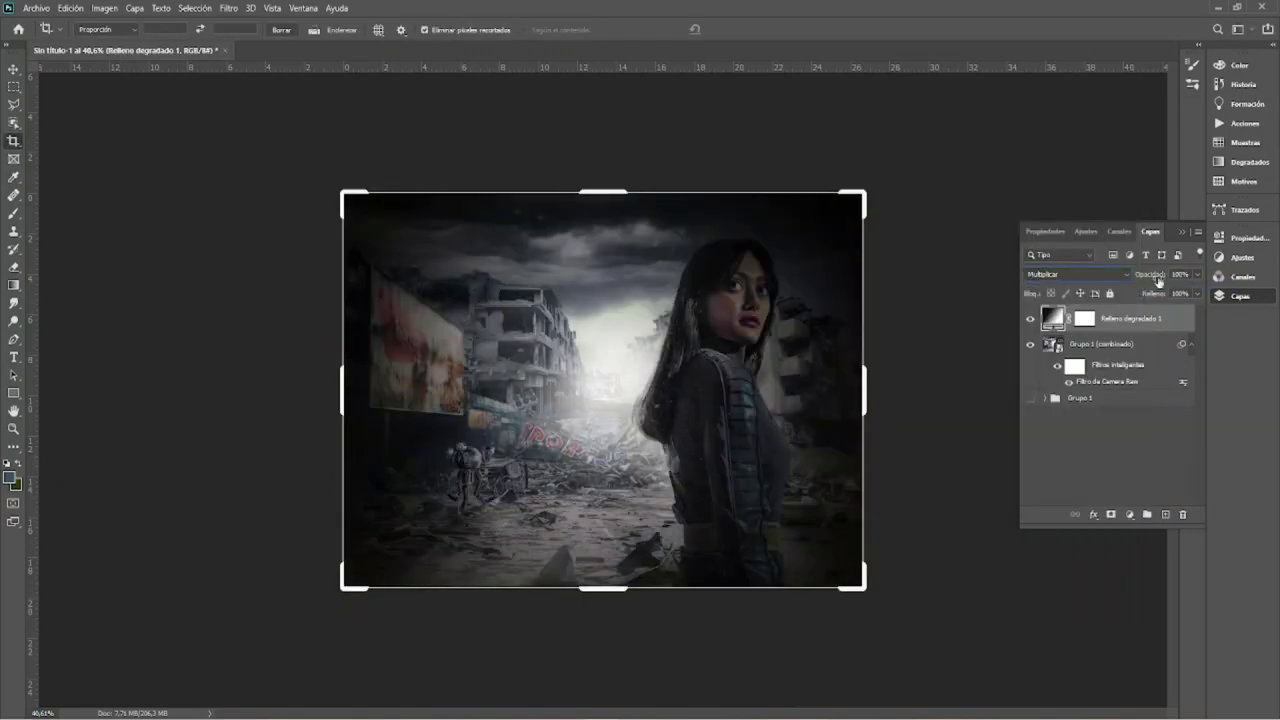
{"action": "left_click_drag", "start_coordinate": [1165, 282], "coordinate": [1145, 282]}
{"action": "left_click", "coordinate": [14, 70]}
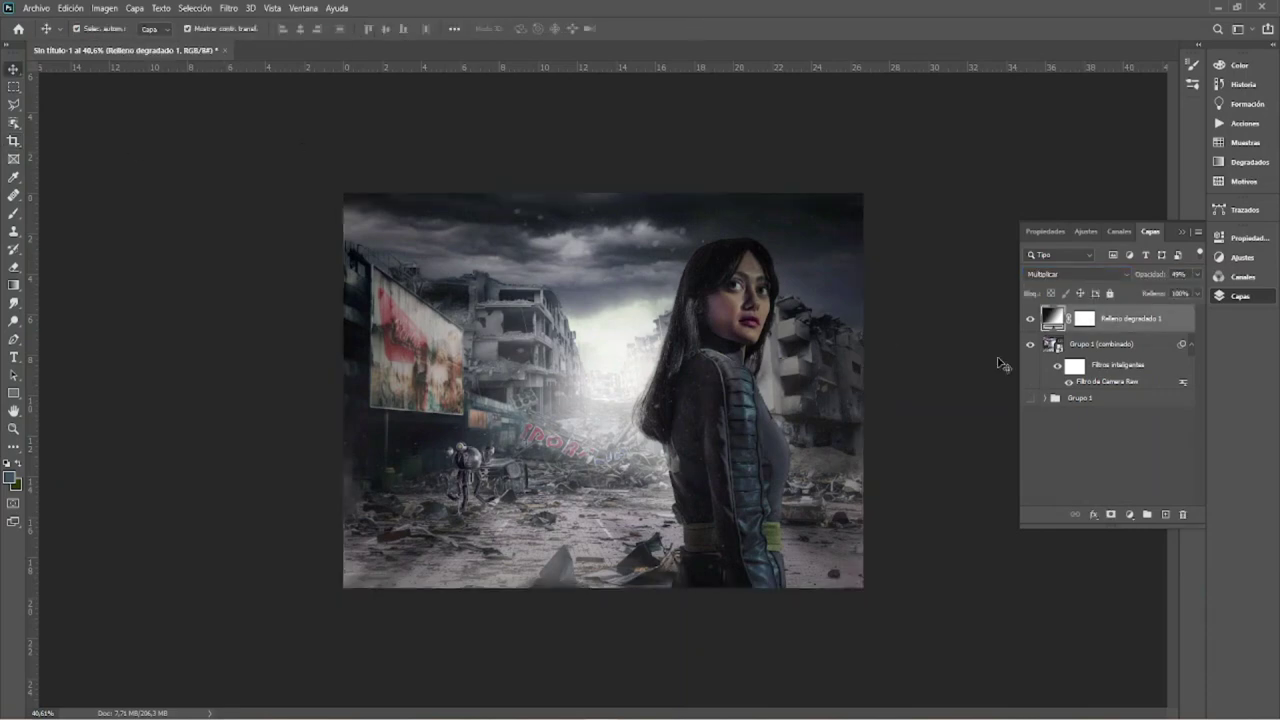